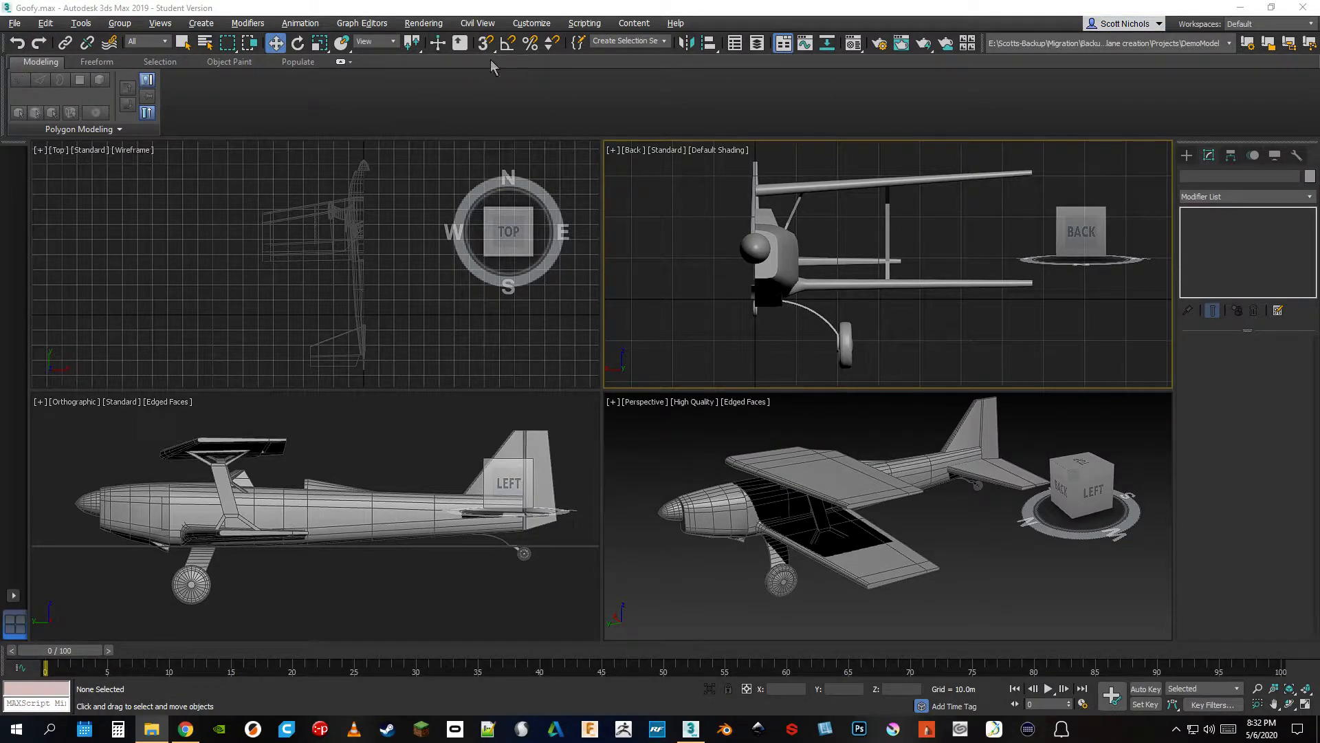
click(17, 23)
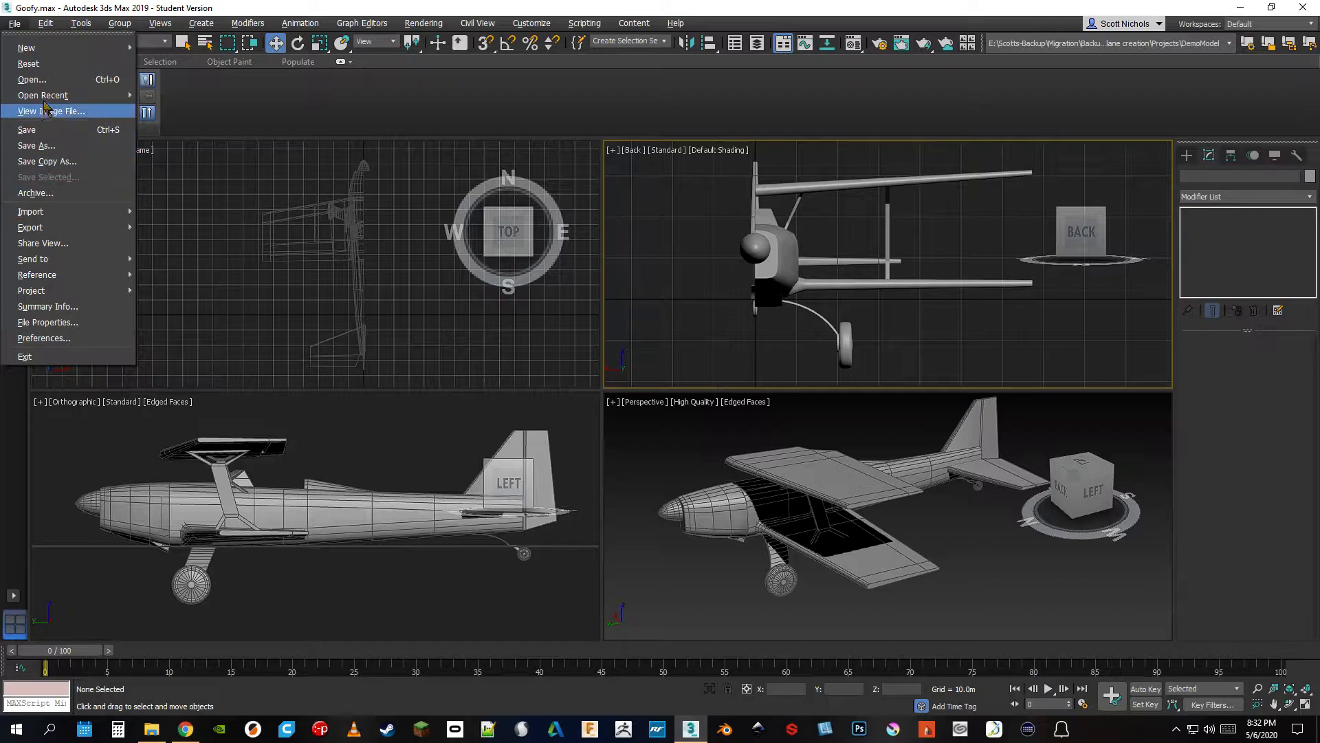
mouse_move(46, 230)
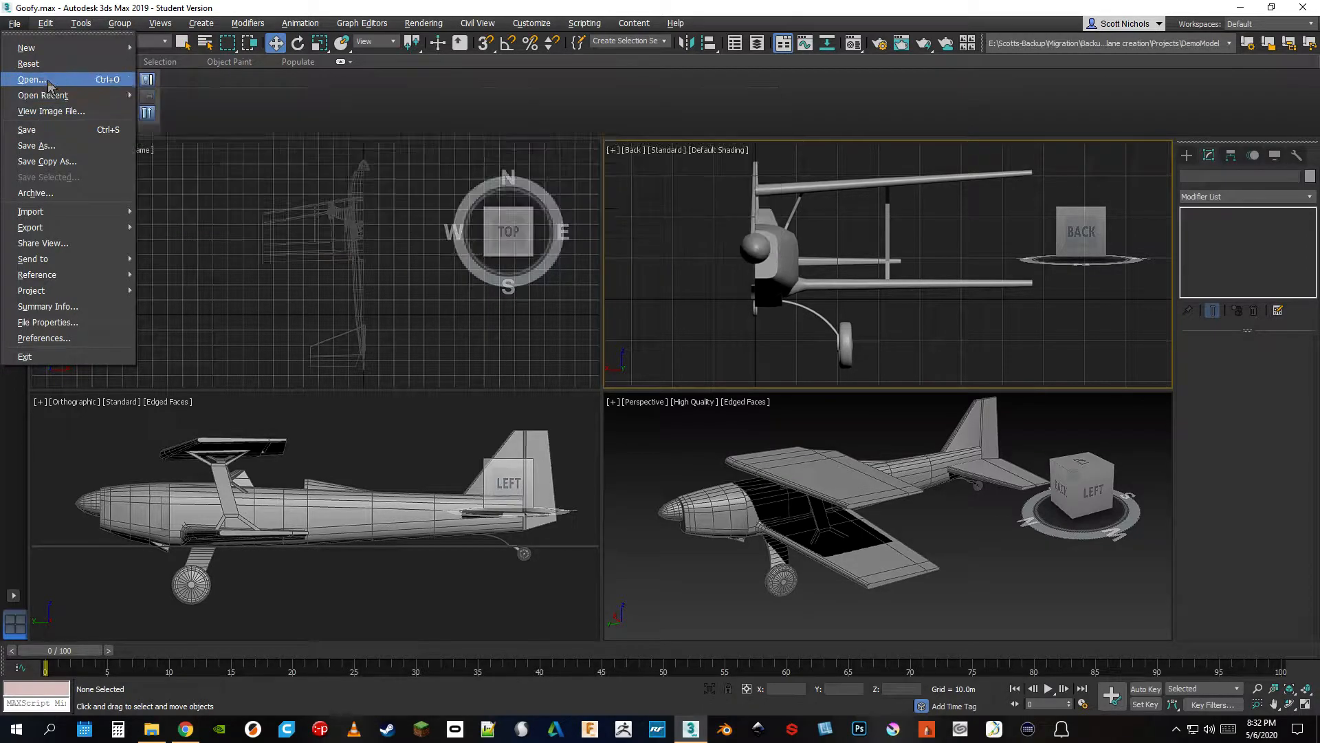
mouse_move(75, 291)
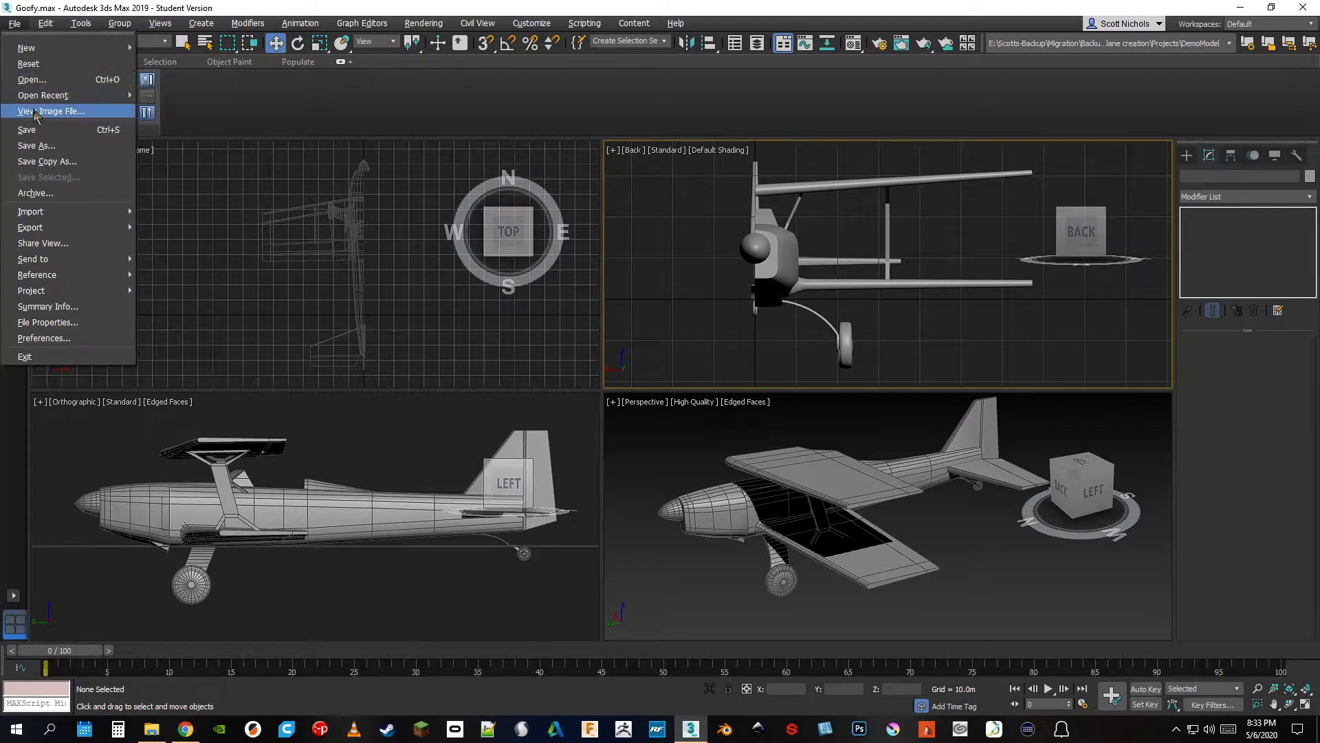
mouse_move(44, 27)
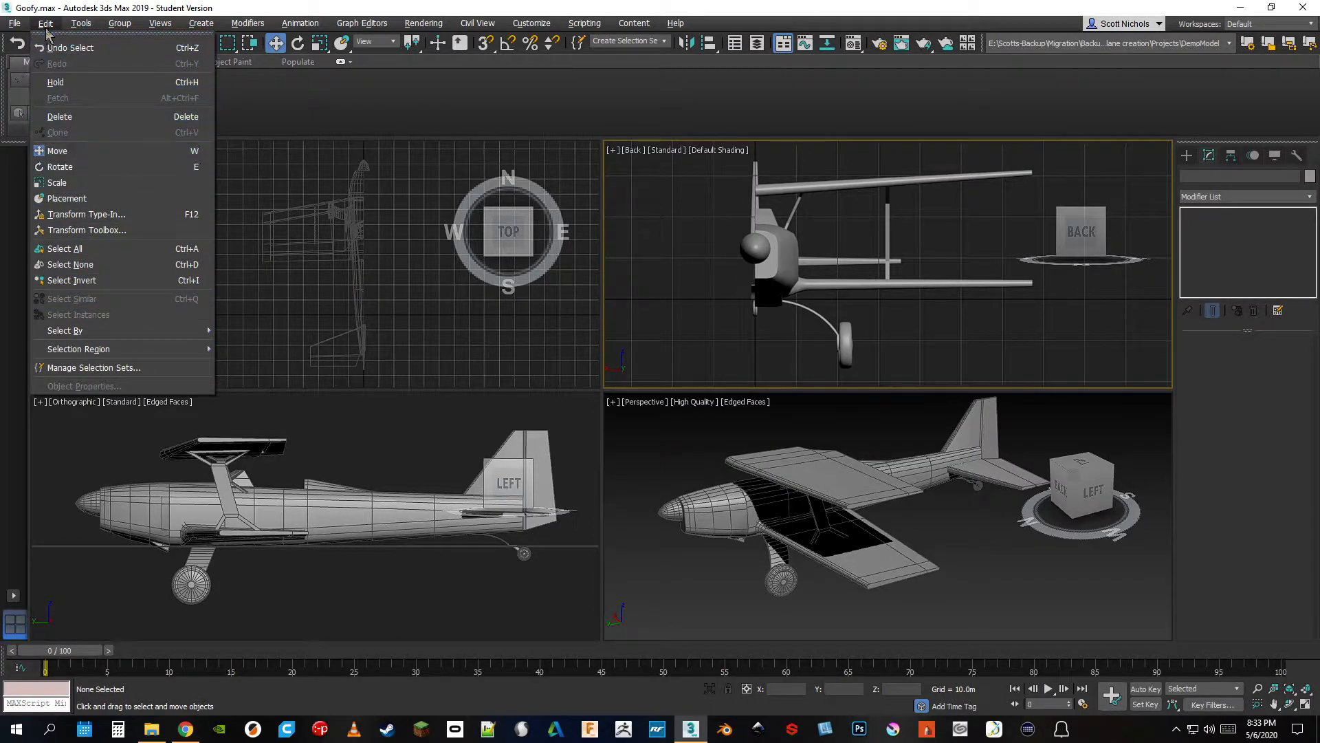
click(76, 25)
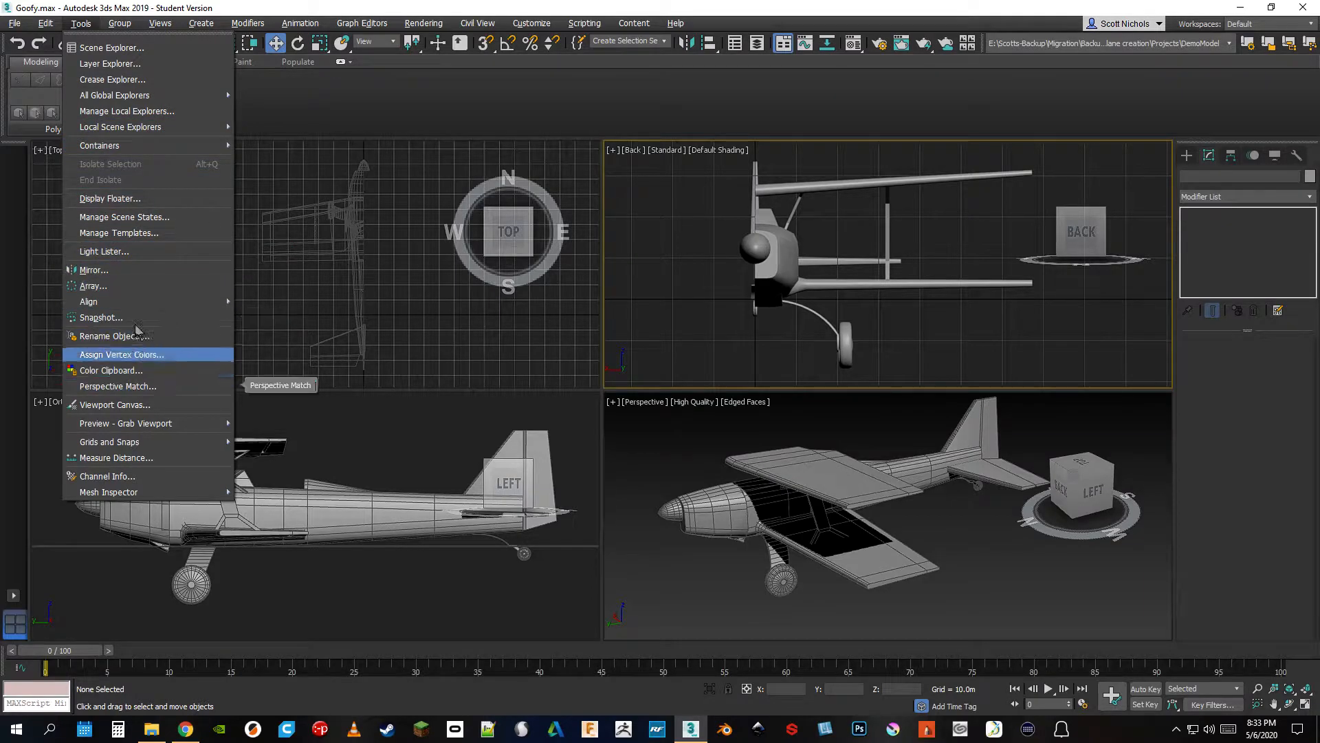
mouse_move(146, 425)
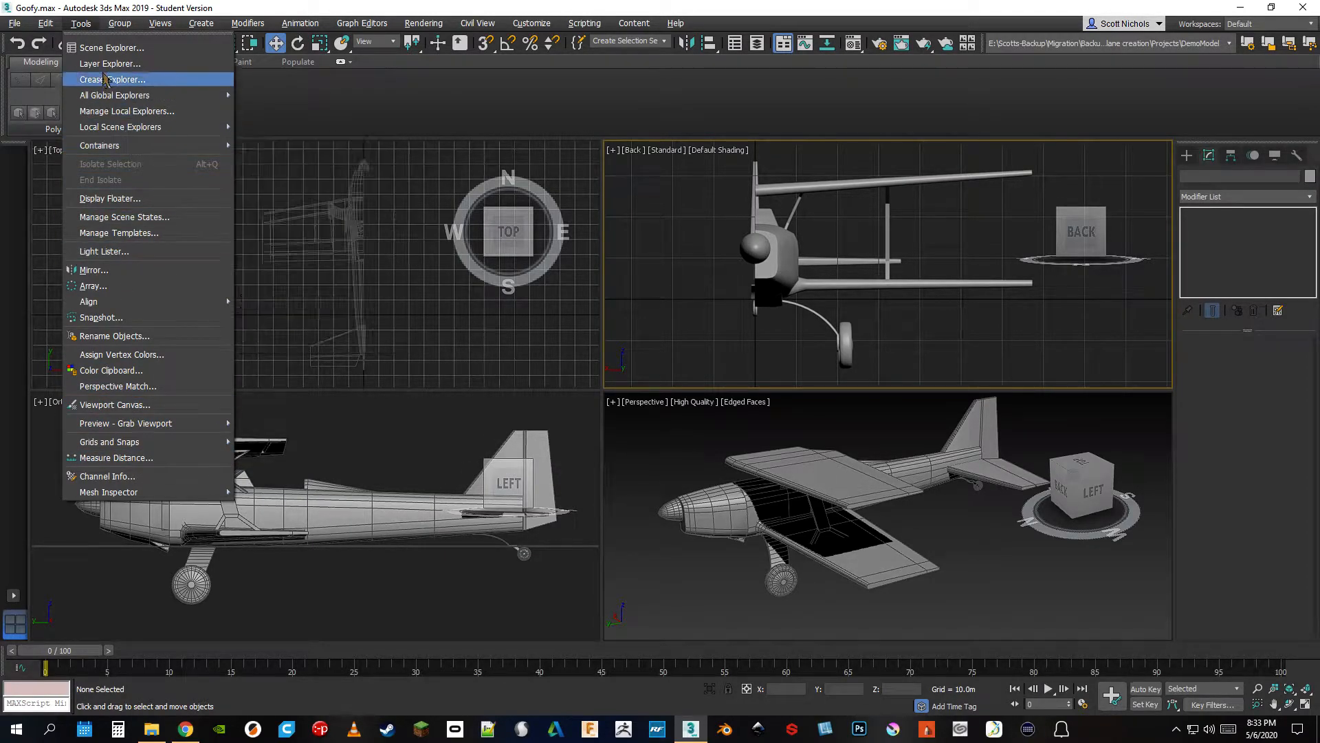
click(479, 595)
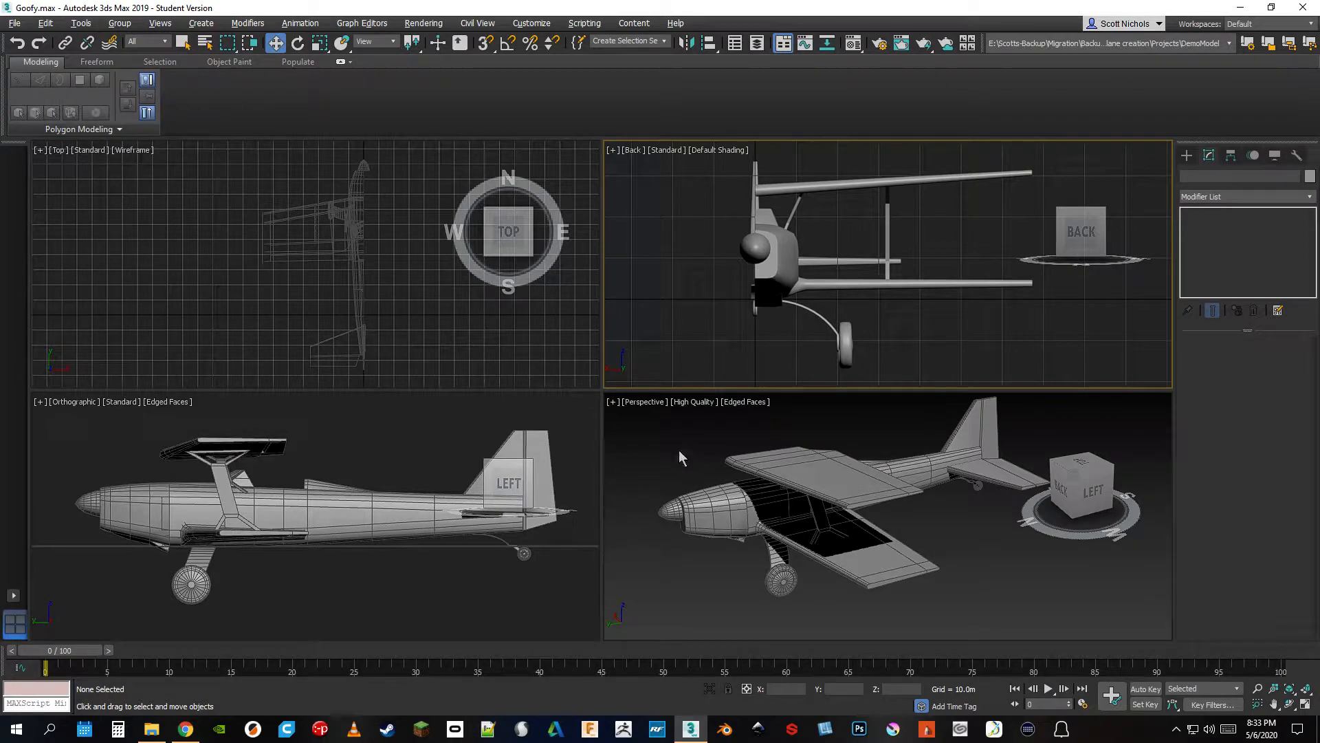
Select all the airplane parts in the perspective view and combine them into one group
drag(645, 412, 1055, 605)
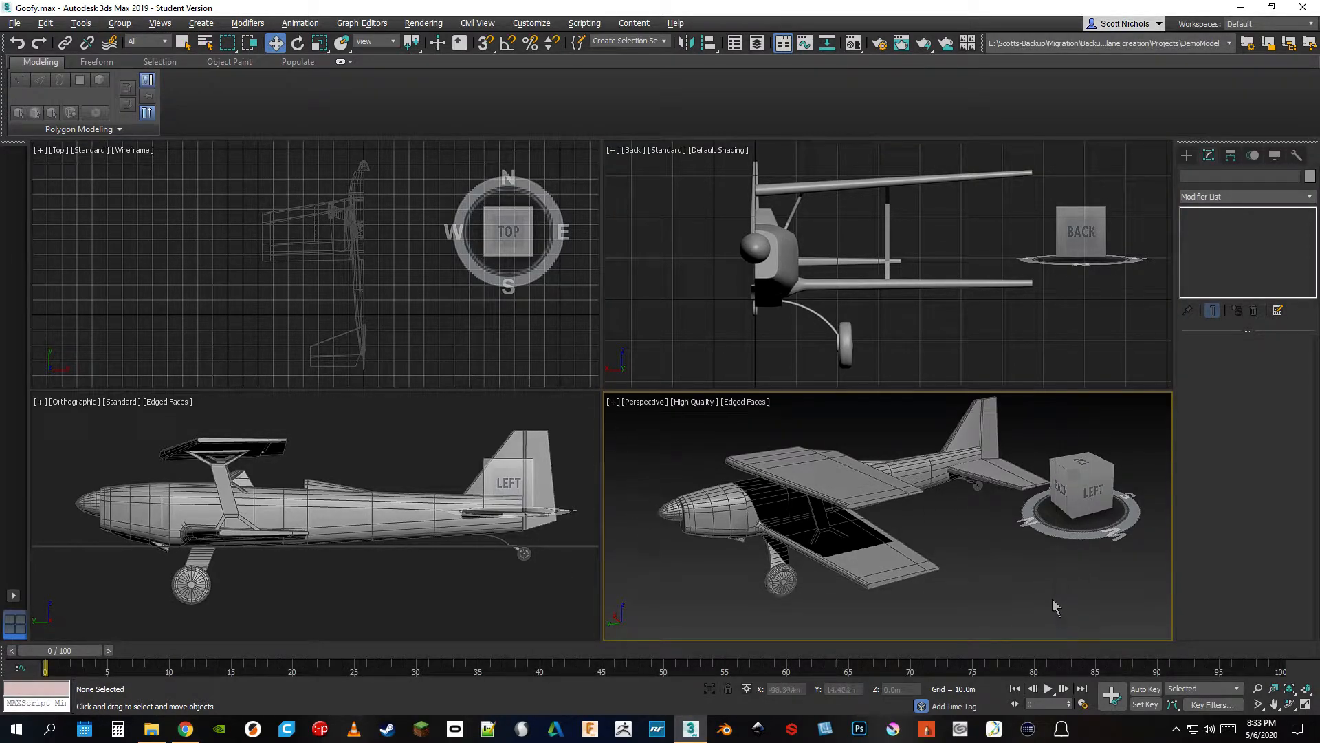
scroll(1053, 608, up, 2)
scroll(1011, 598, down, 4)
drag(739, 508, 1134, 638)
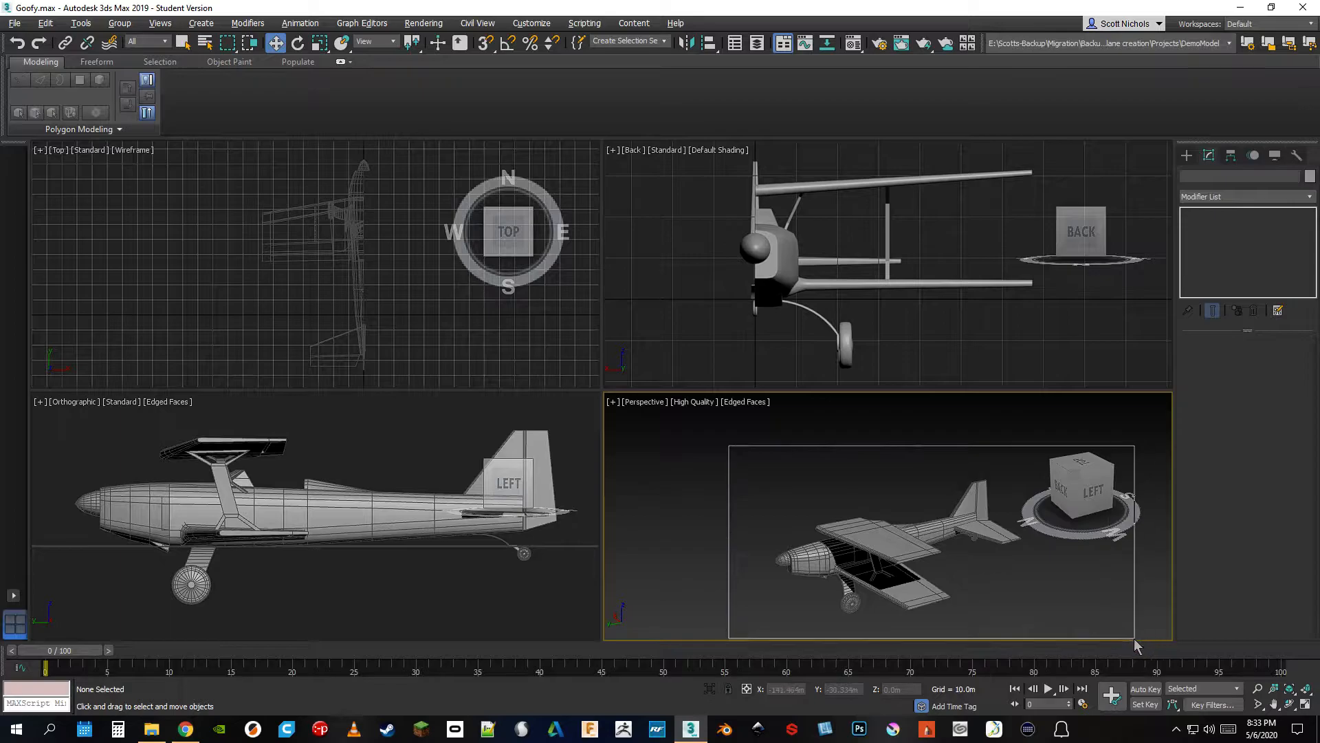
click(120, 23)
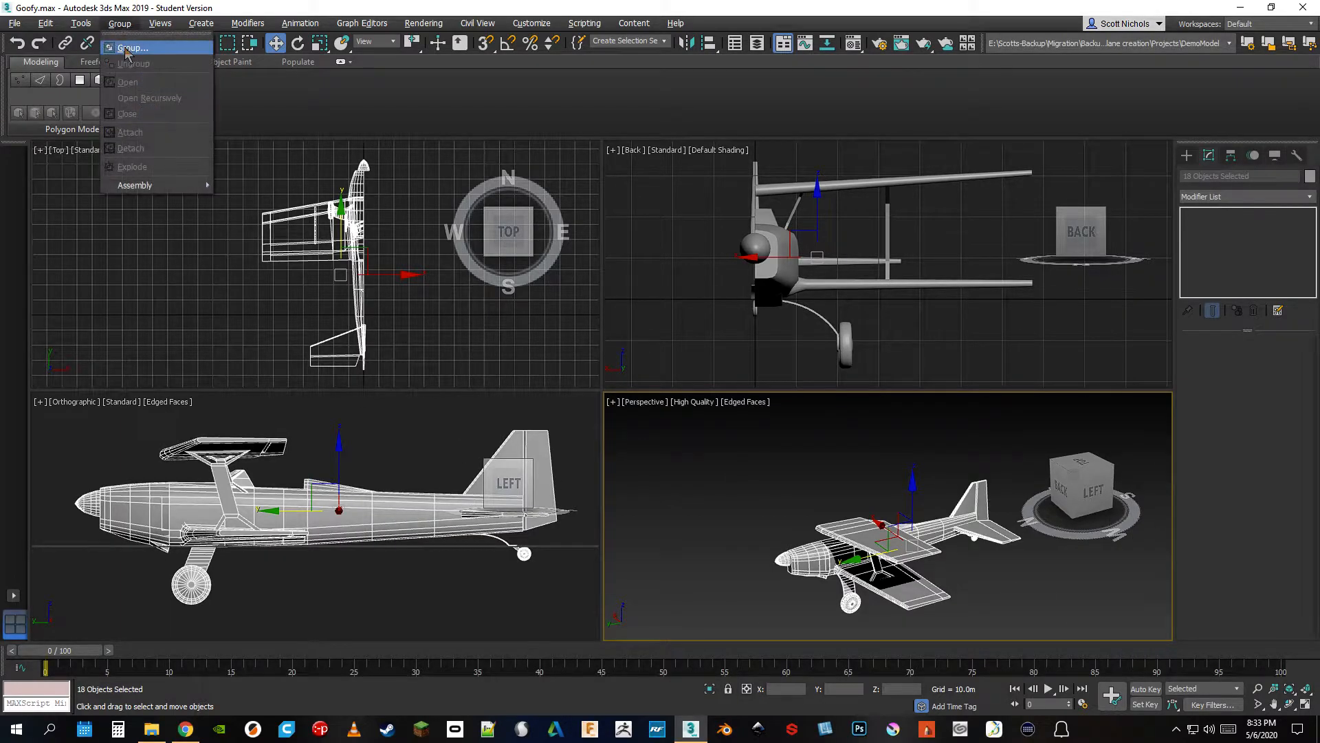
click(132, 48)
click(667, 389)
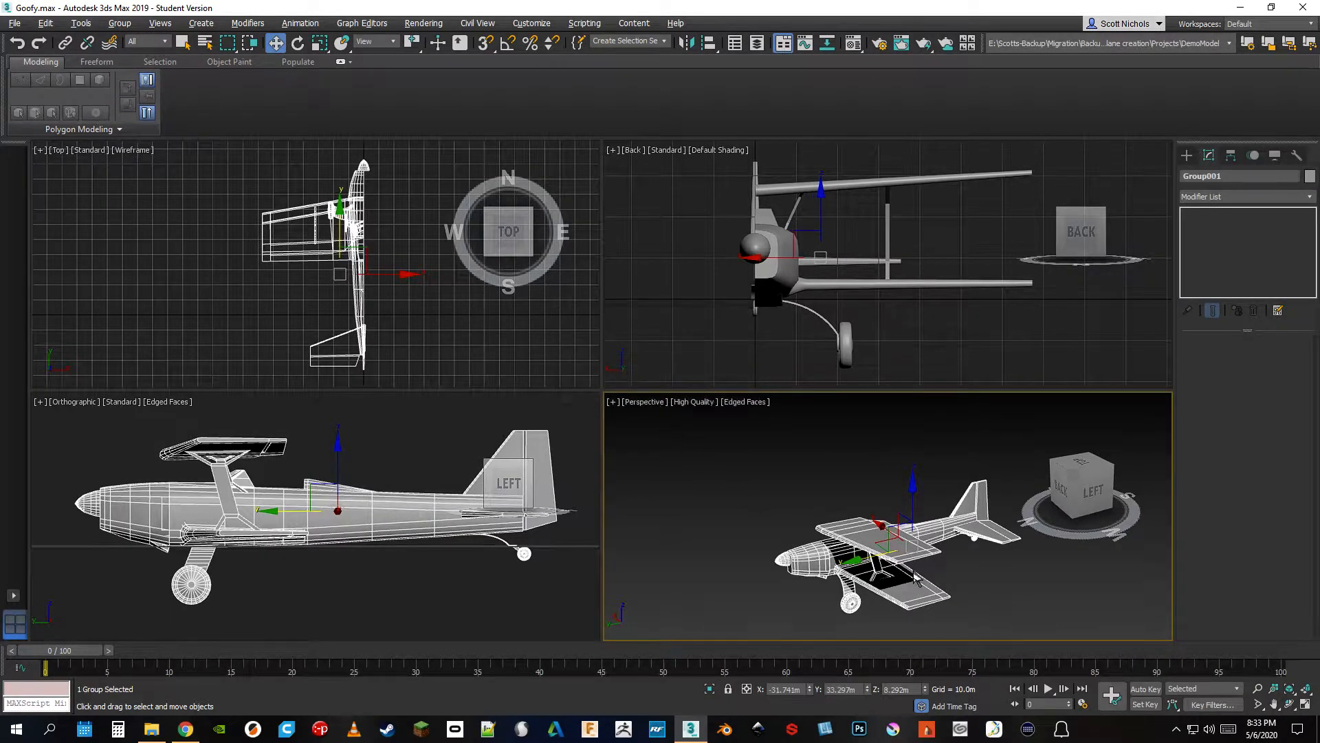
Try scaling the airplane group up uniformly to about 118 percent, cancel the scaling and deselect the group
click(320, 42)
drag(909, 544, 855, 524)
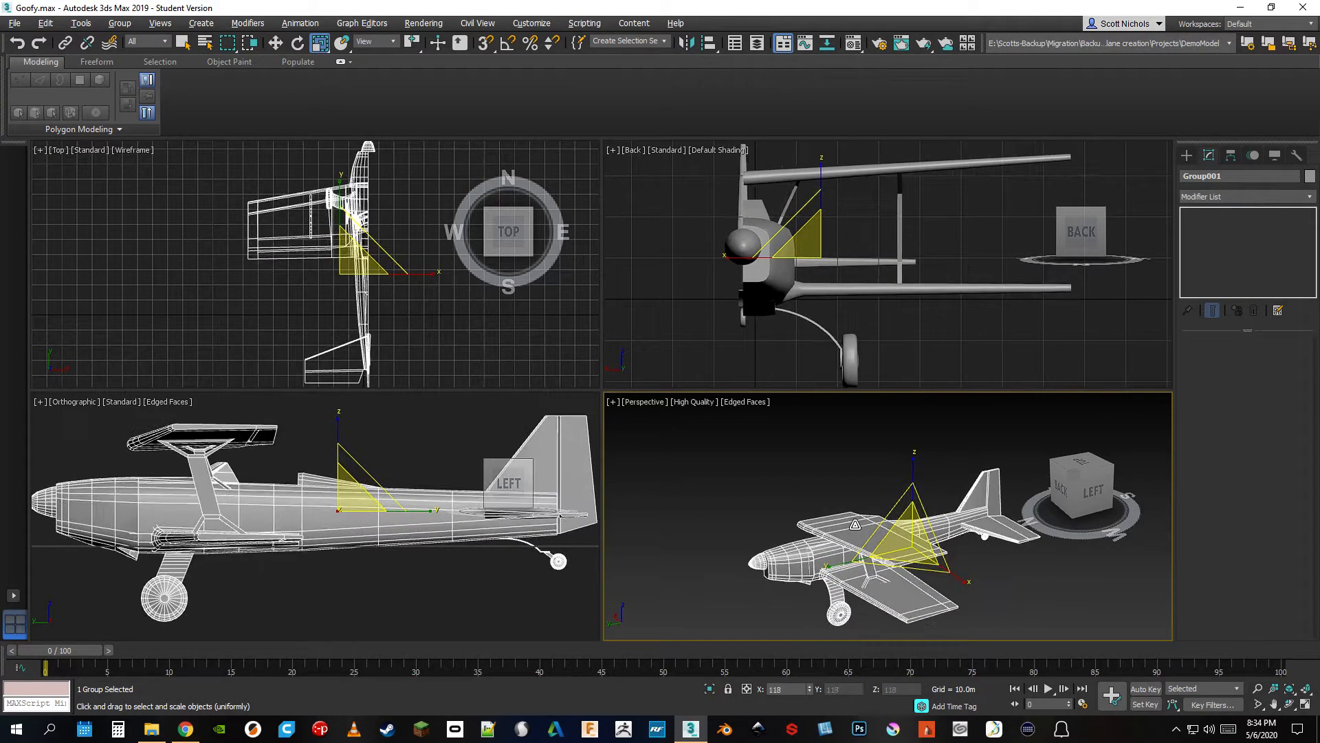
right_click(854, 524)
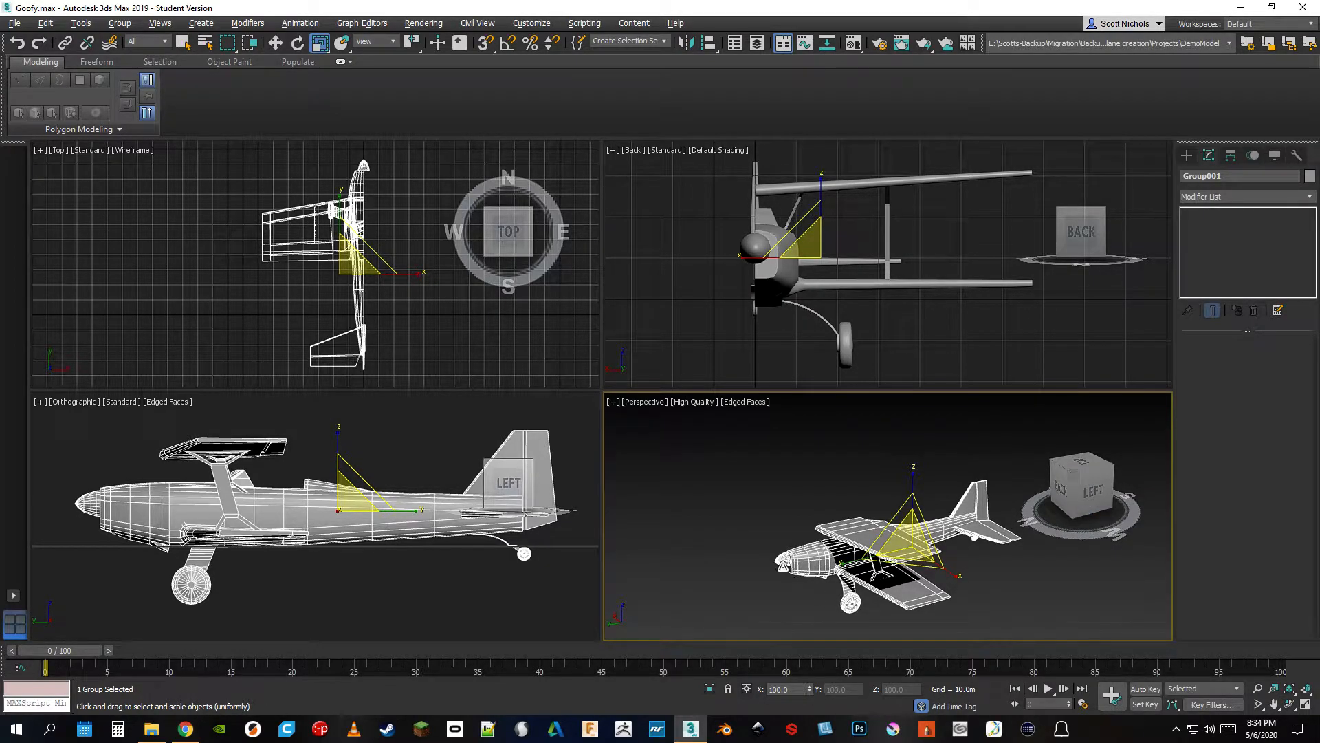
click(731, 491)
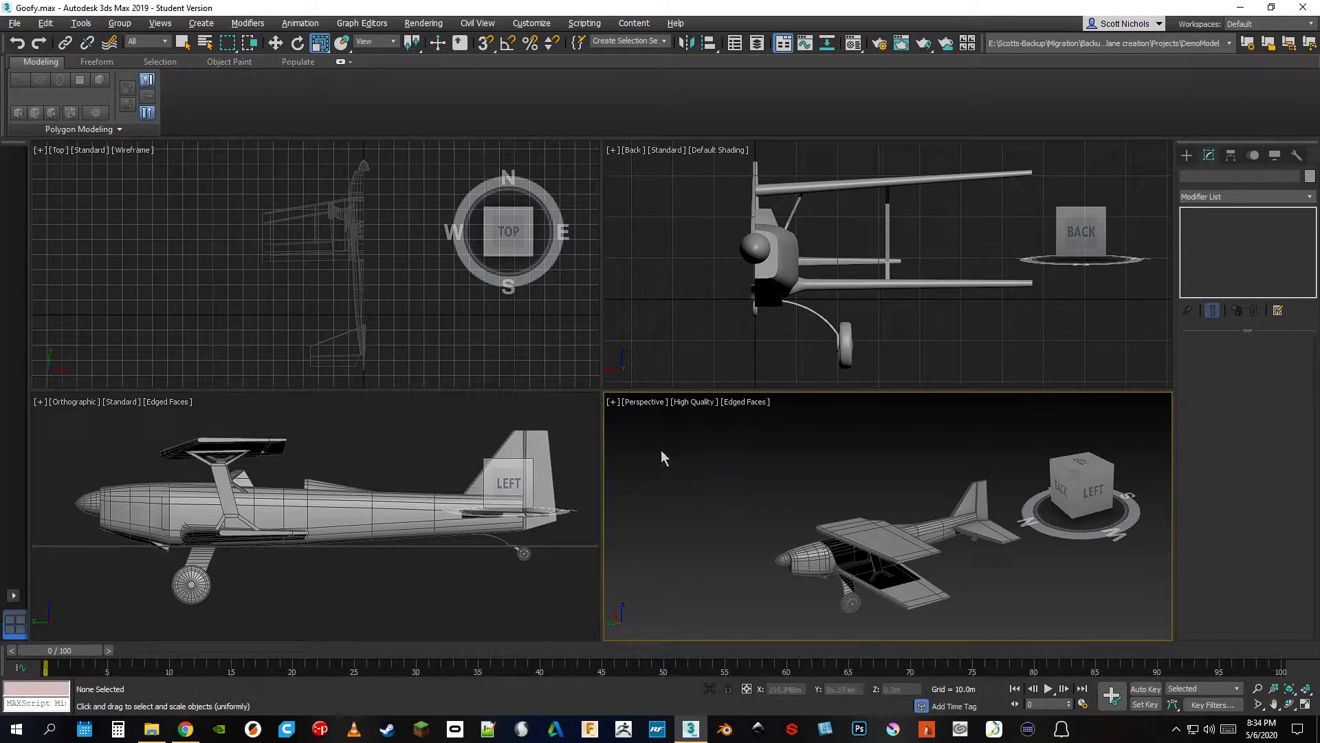
Ungroup the airplane into its separate parts and clear the selection
click(120, 25)
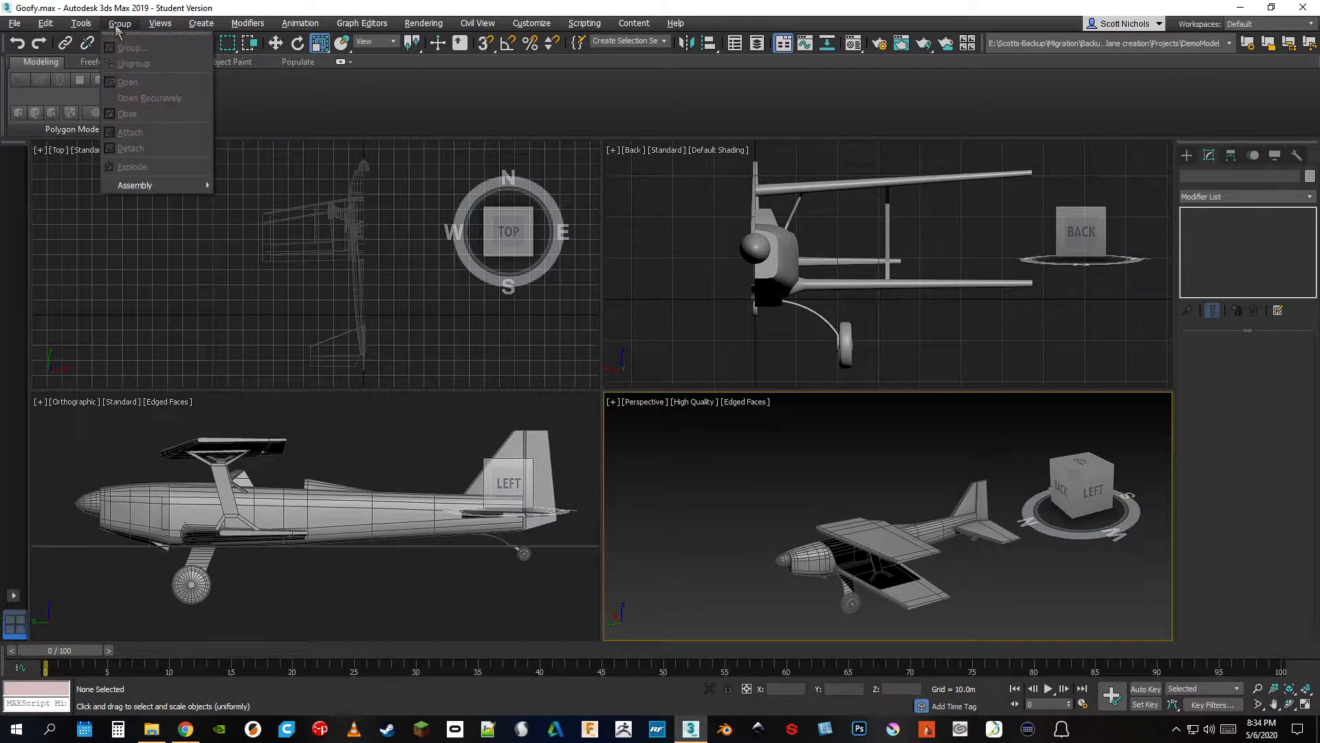
click(781, 434)
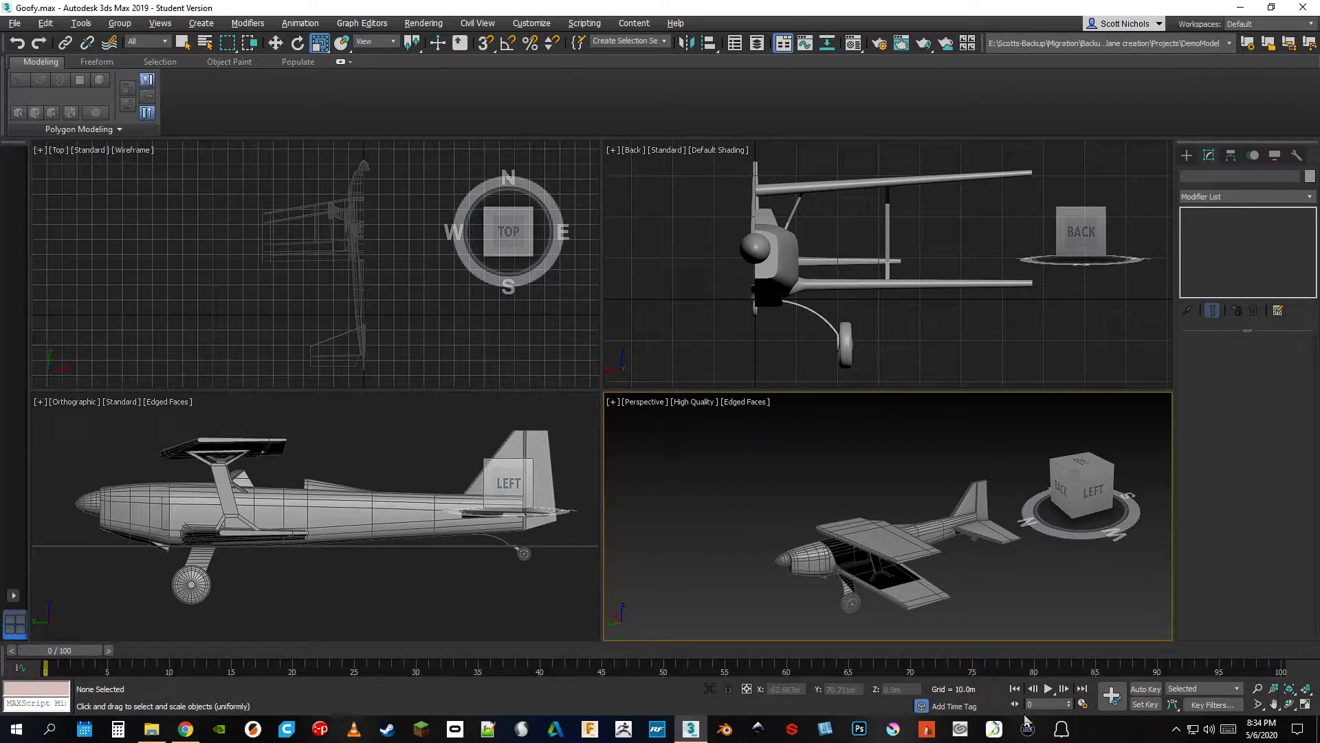
click(900, 540)
click(120, 23)
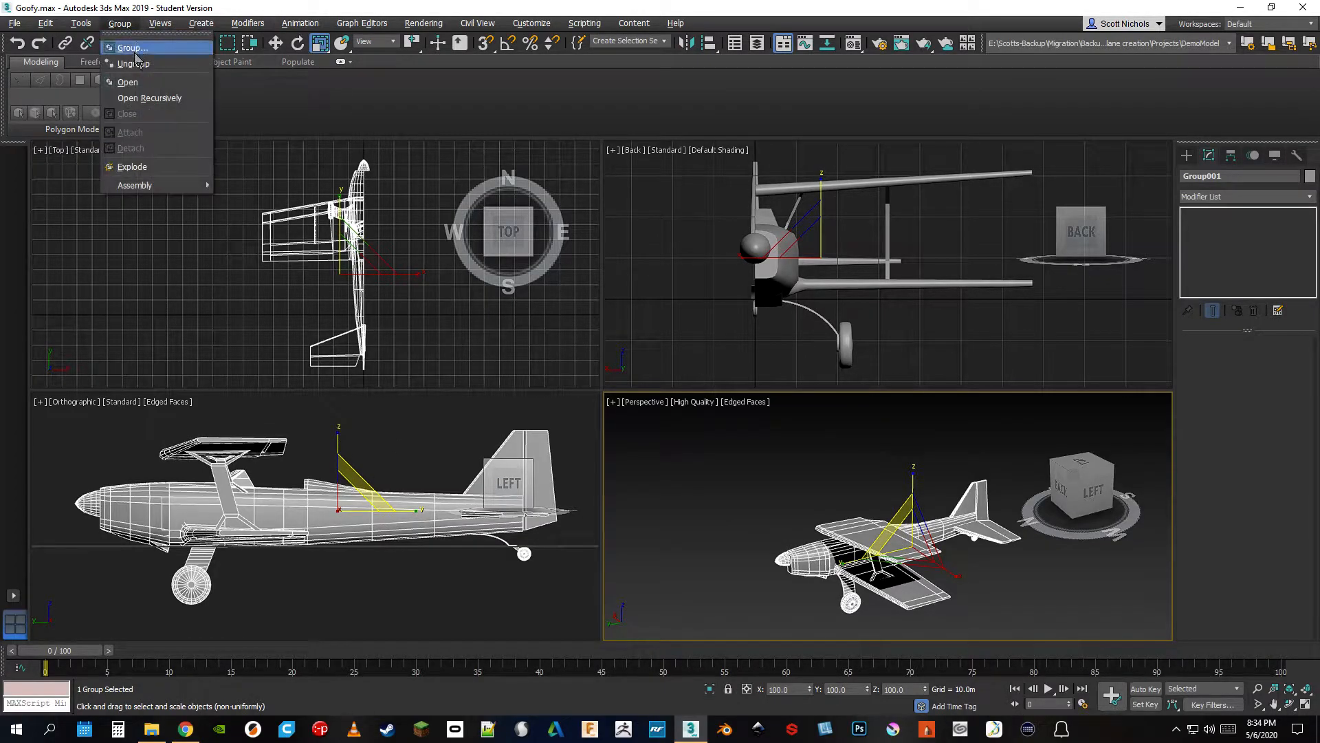
click(127, 54)
click(744, 512)
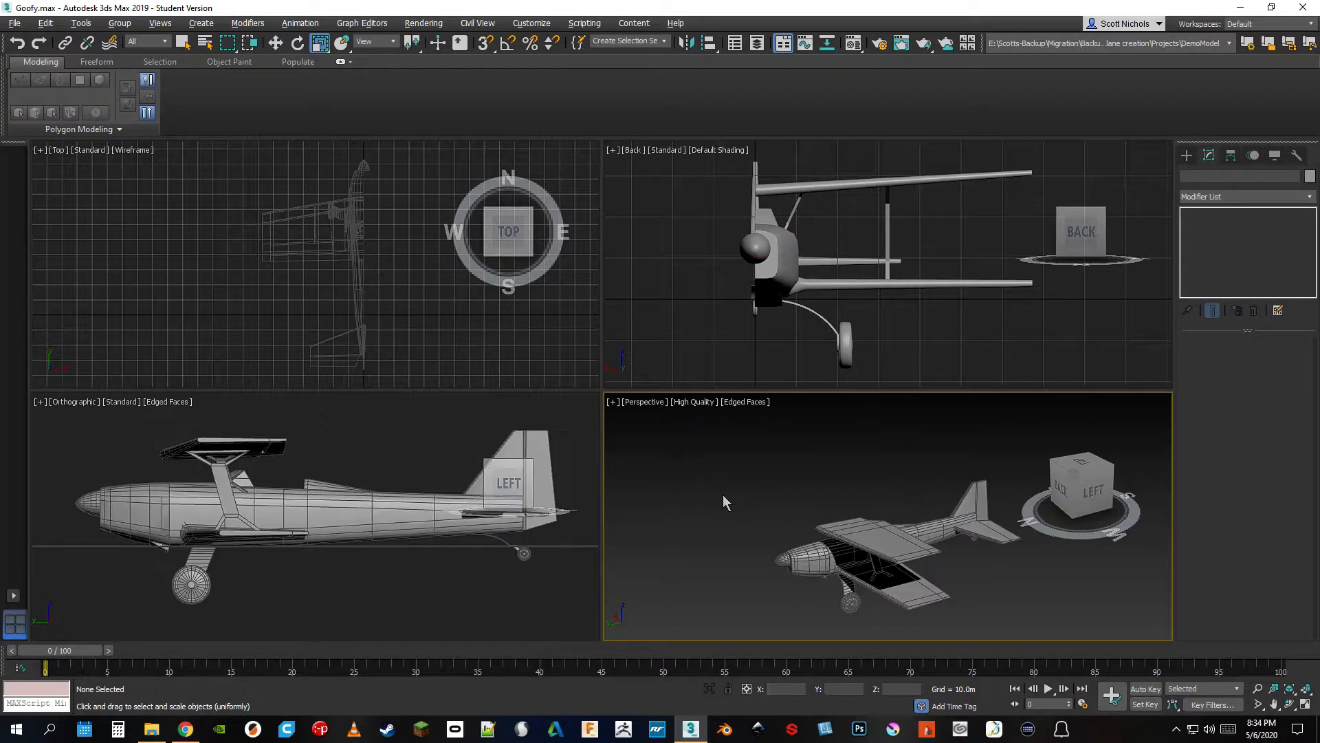
click(157, 25)
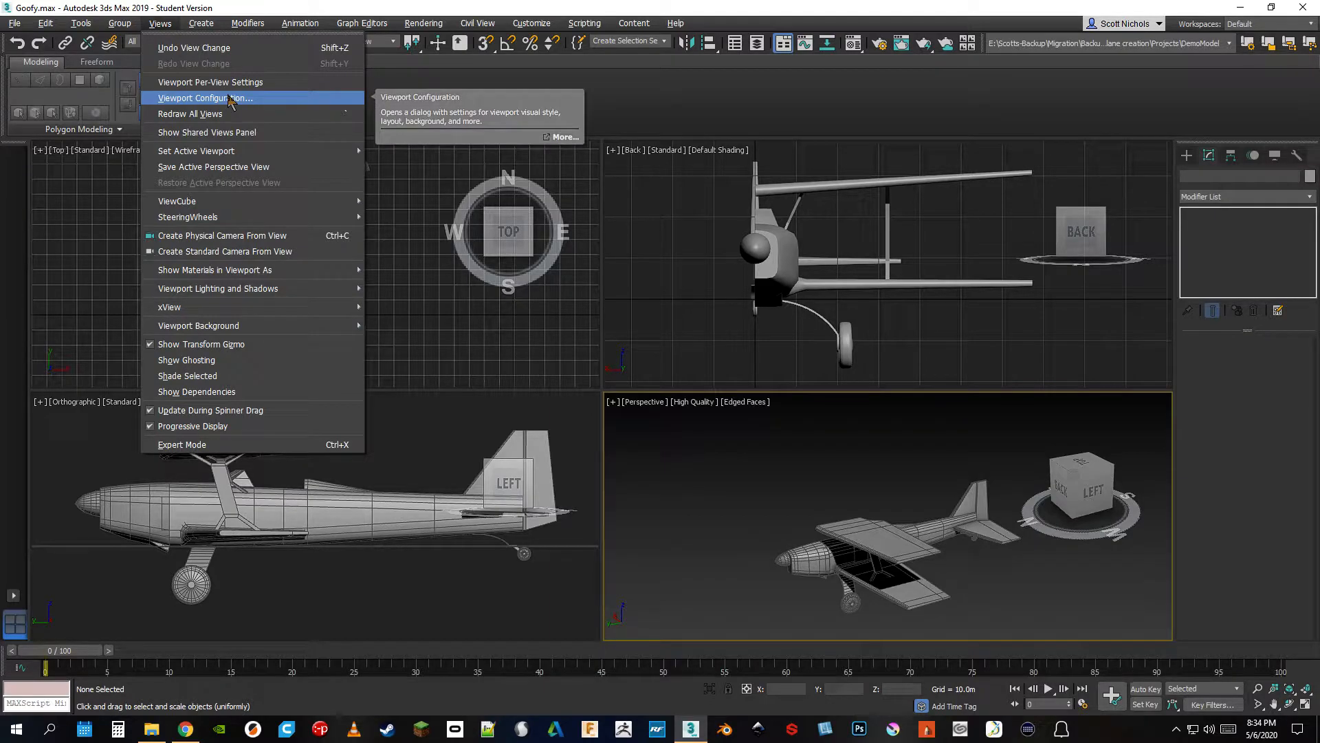
mouse_move(202, 30)
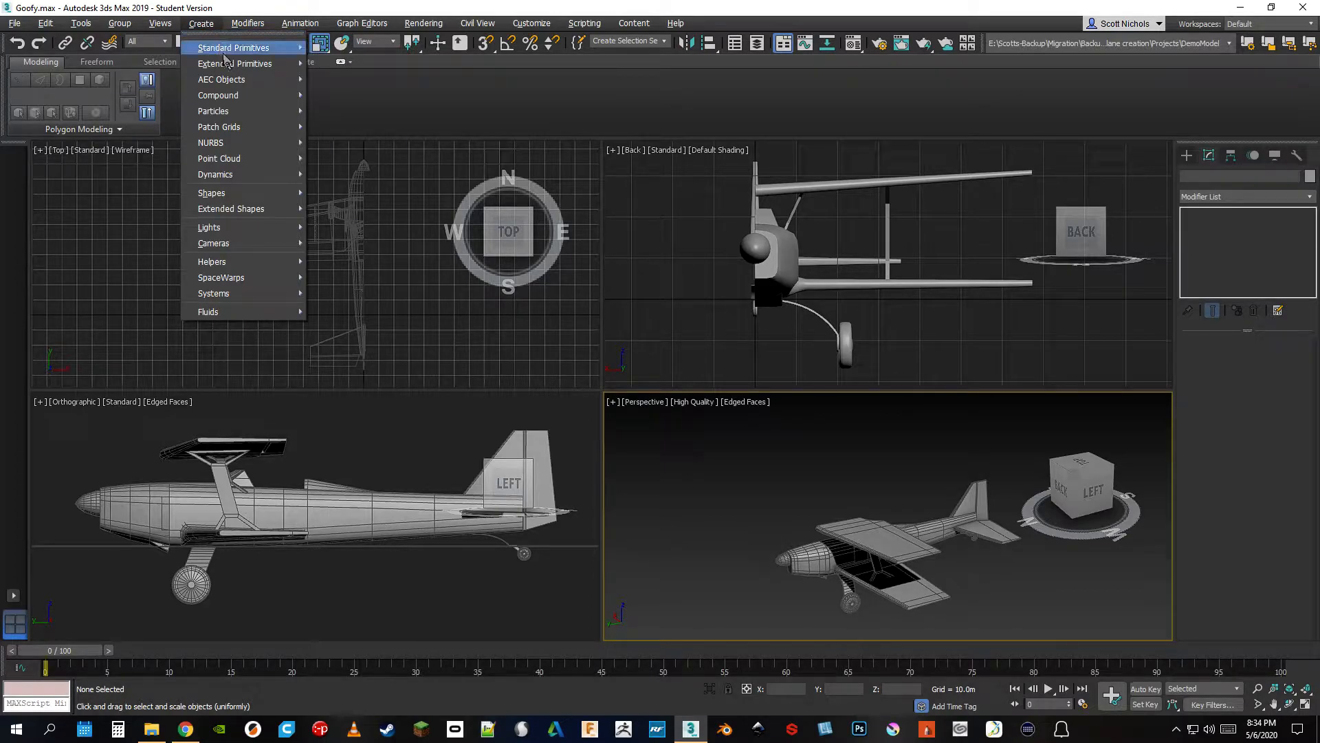
mouse_move(231, 48)
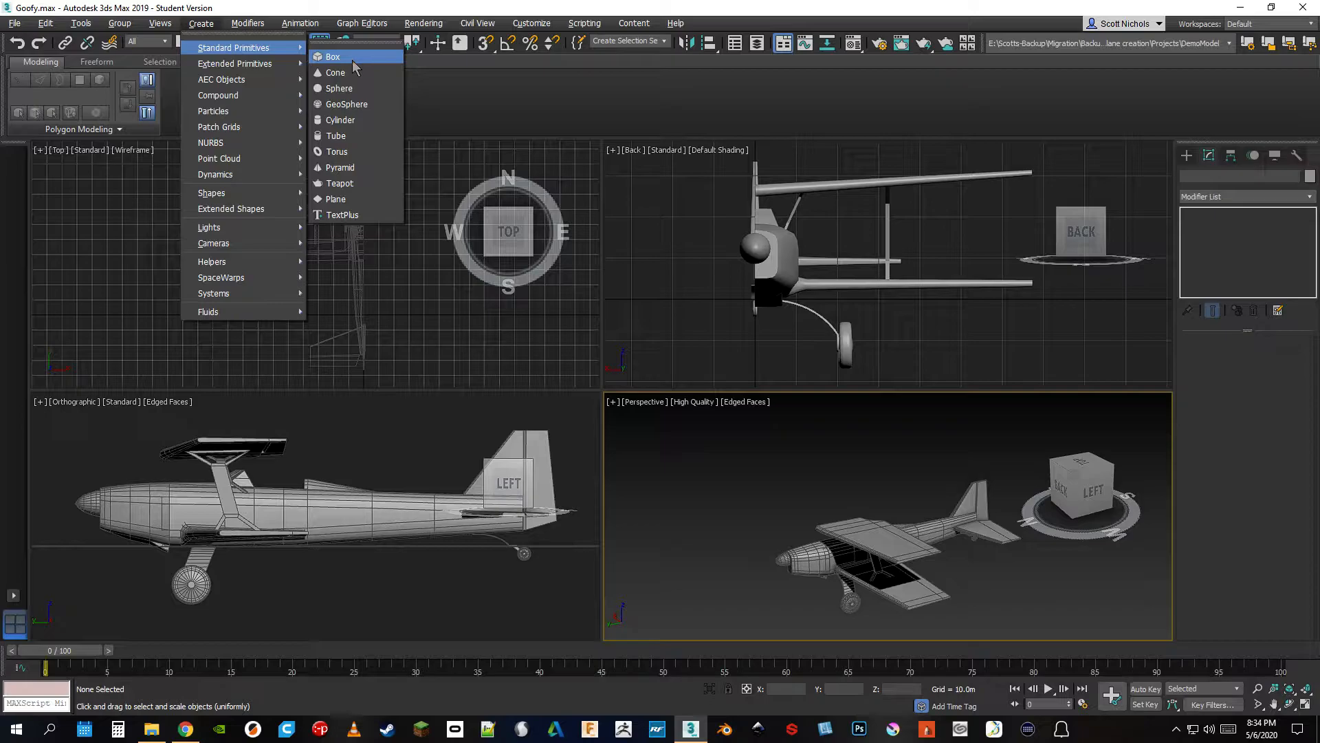
mouse_move(282, 68)
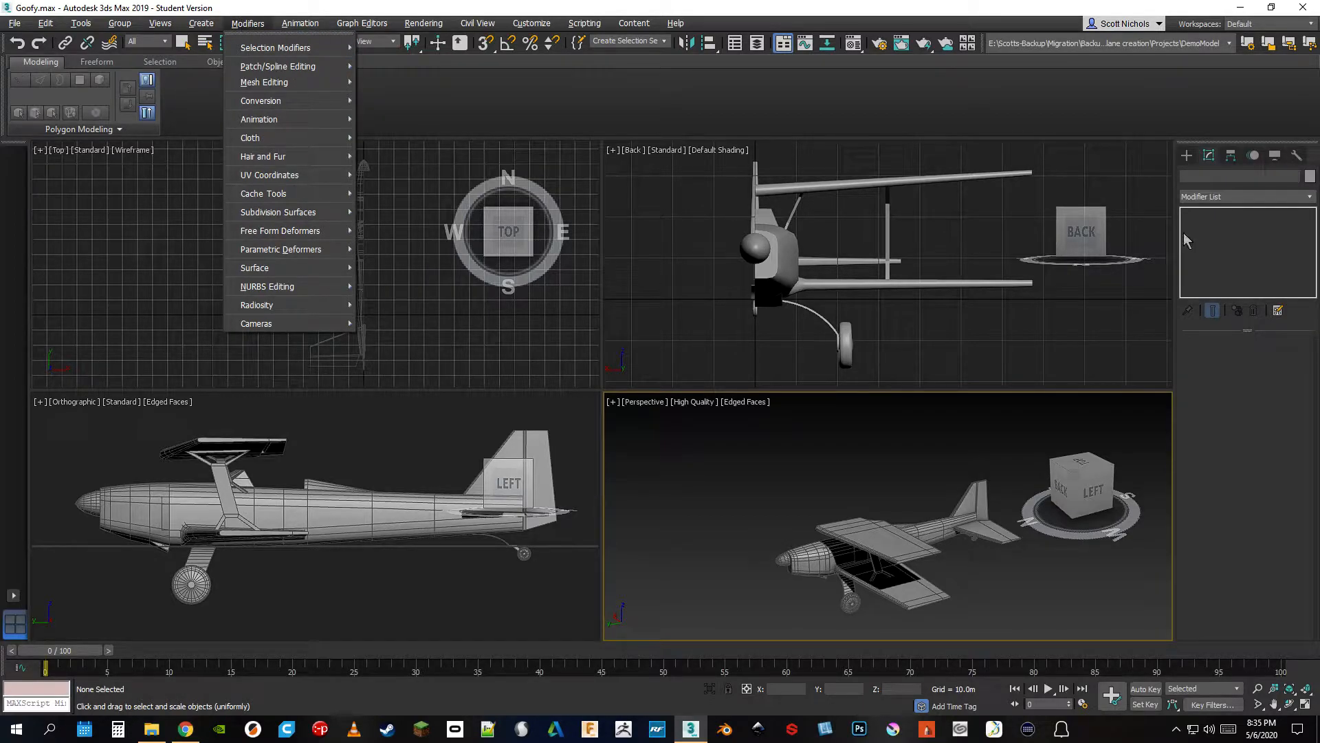
Select the airplane's fuselage and browse the object-space modifiers available for it
click(1310, 201)
click(1310, 201)
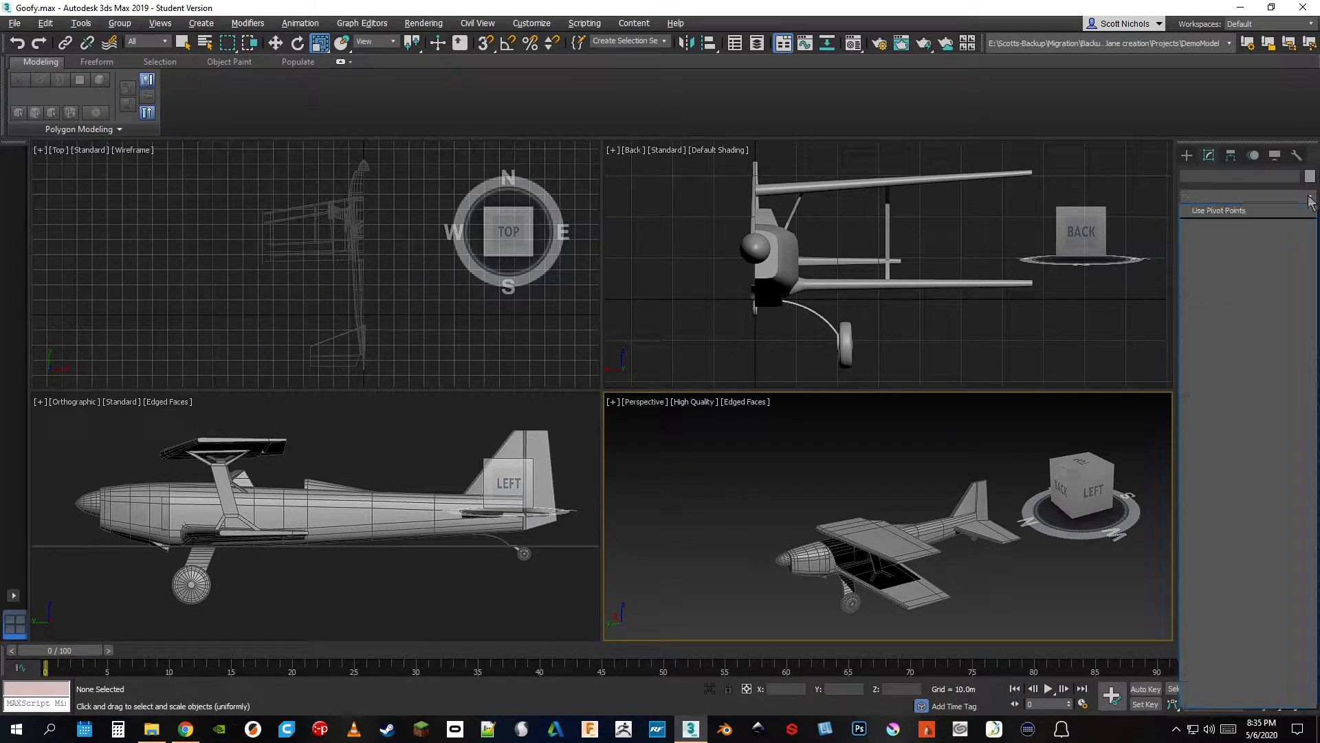
click(940, 533)
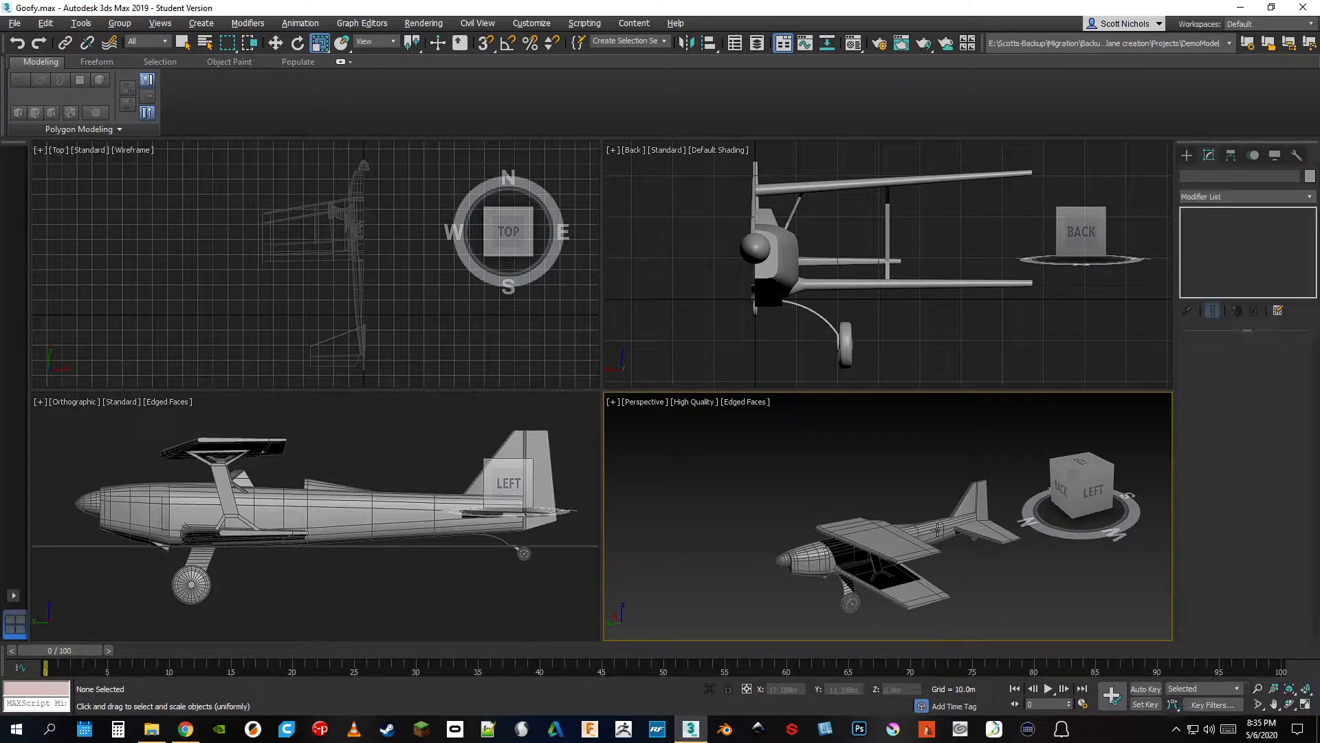
click(1310, 198)
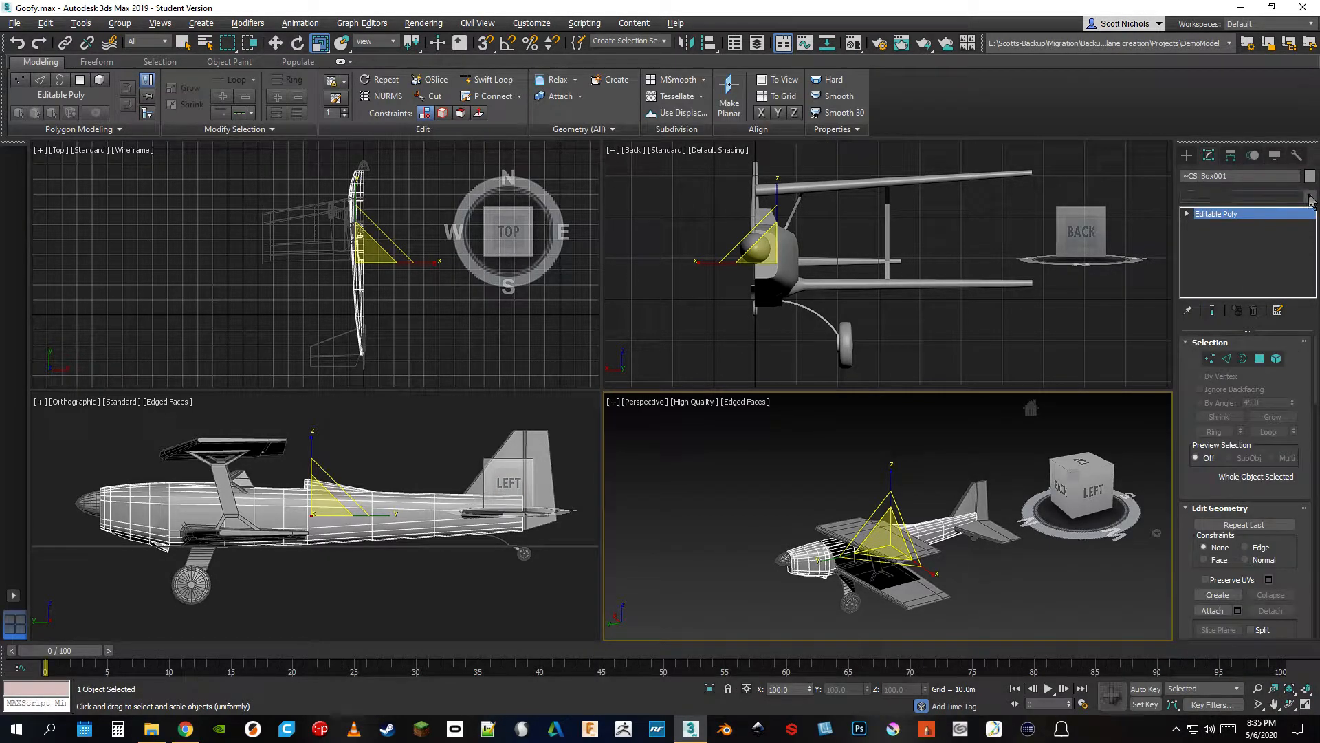
click(1310, 198)
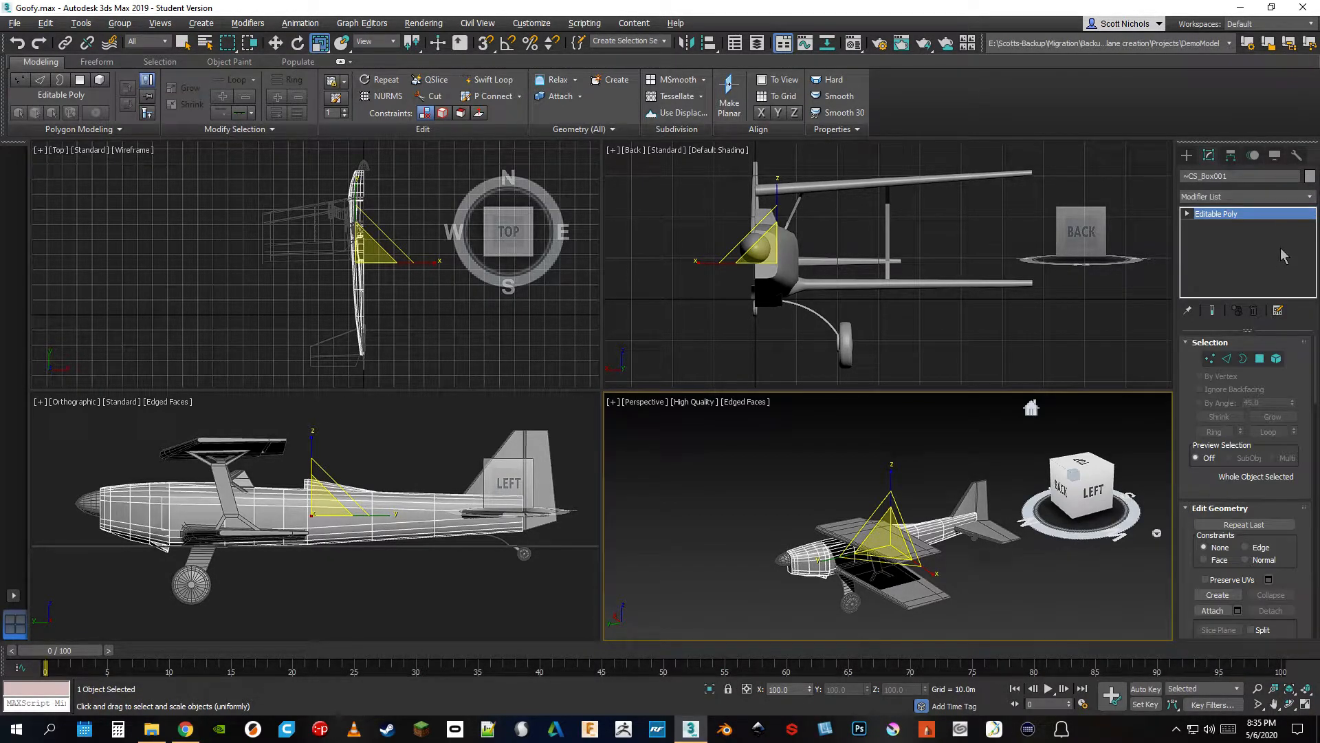
click(1310, 198)
scroll(1229, 447, down, 20)
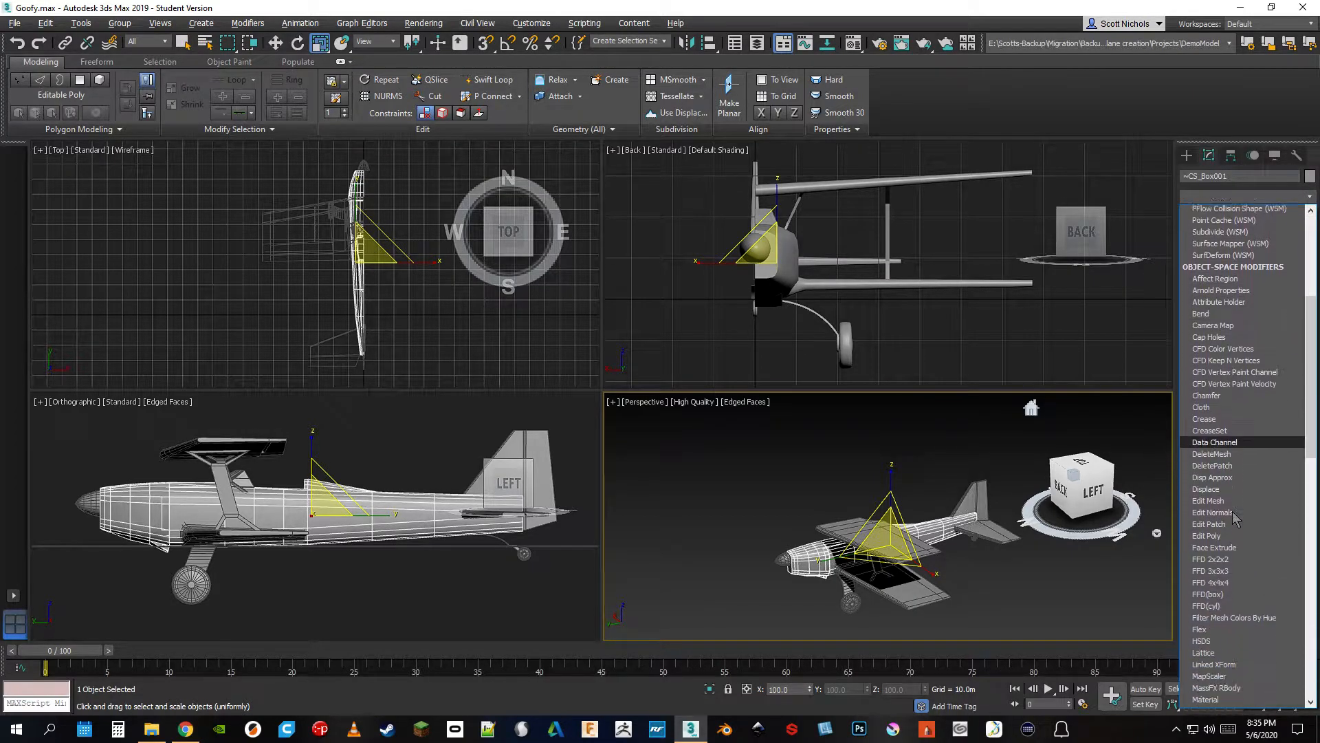
click(1312, 198)
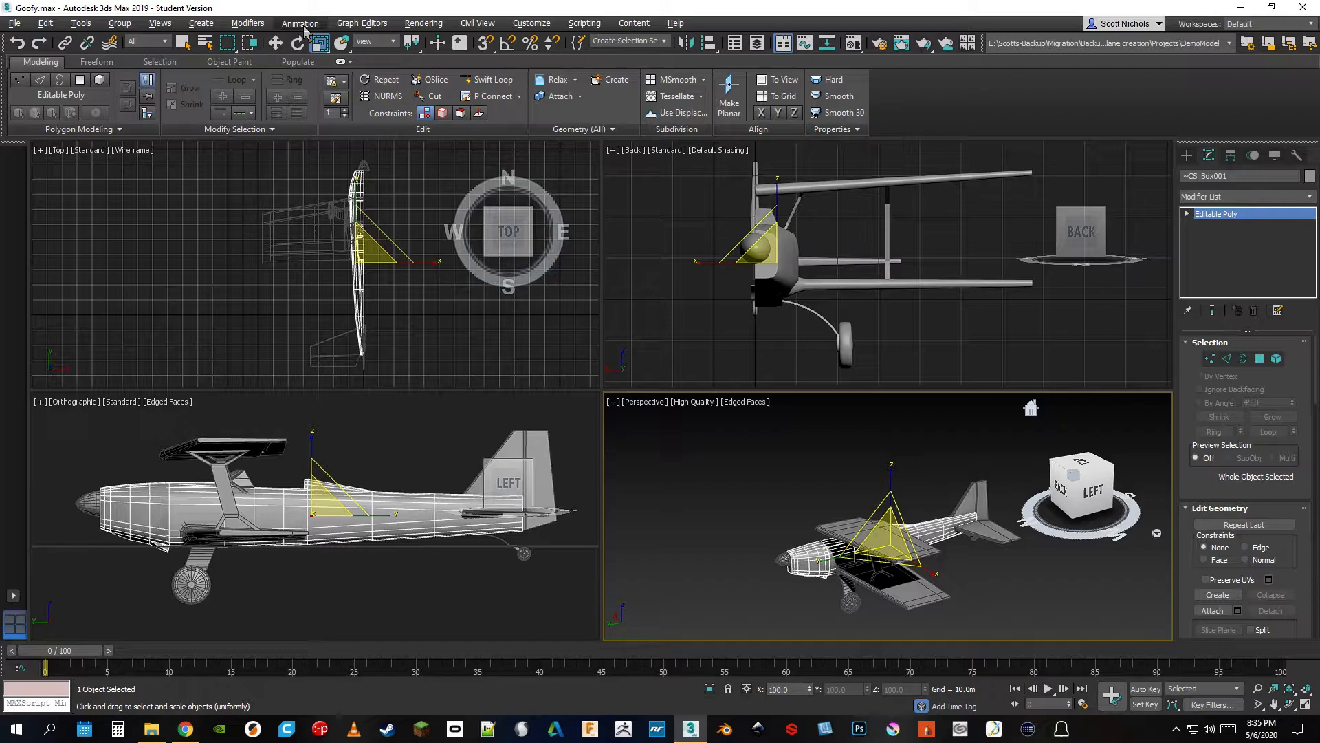
click(350, 28)
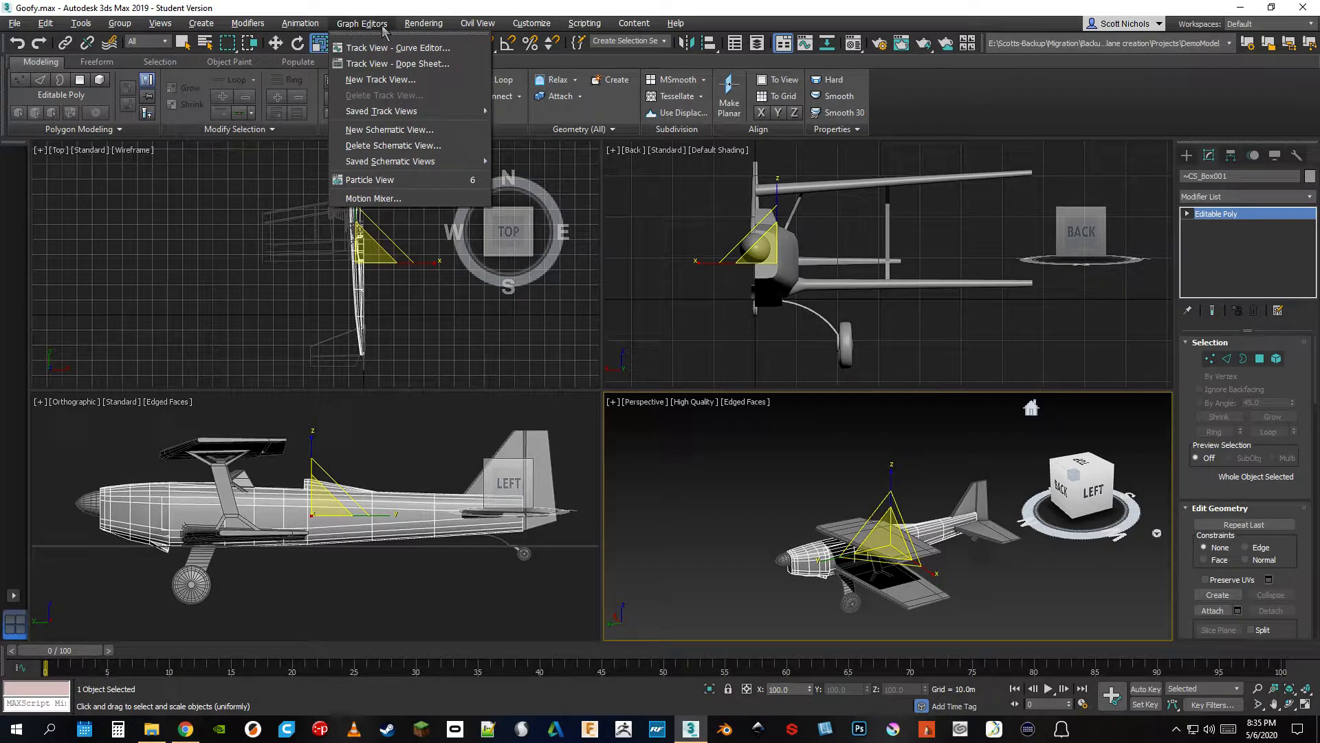
mouse_move(422, 30)
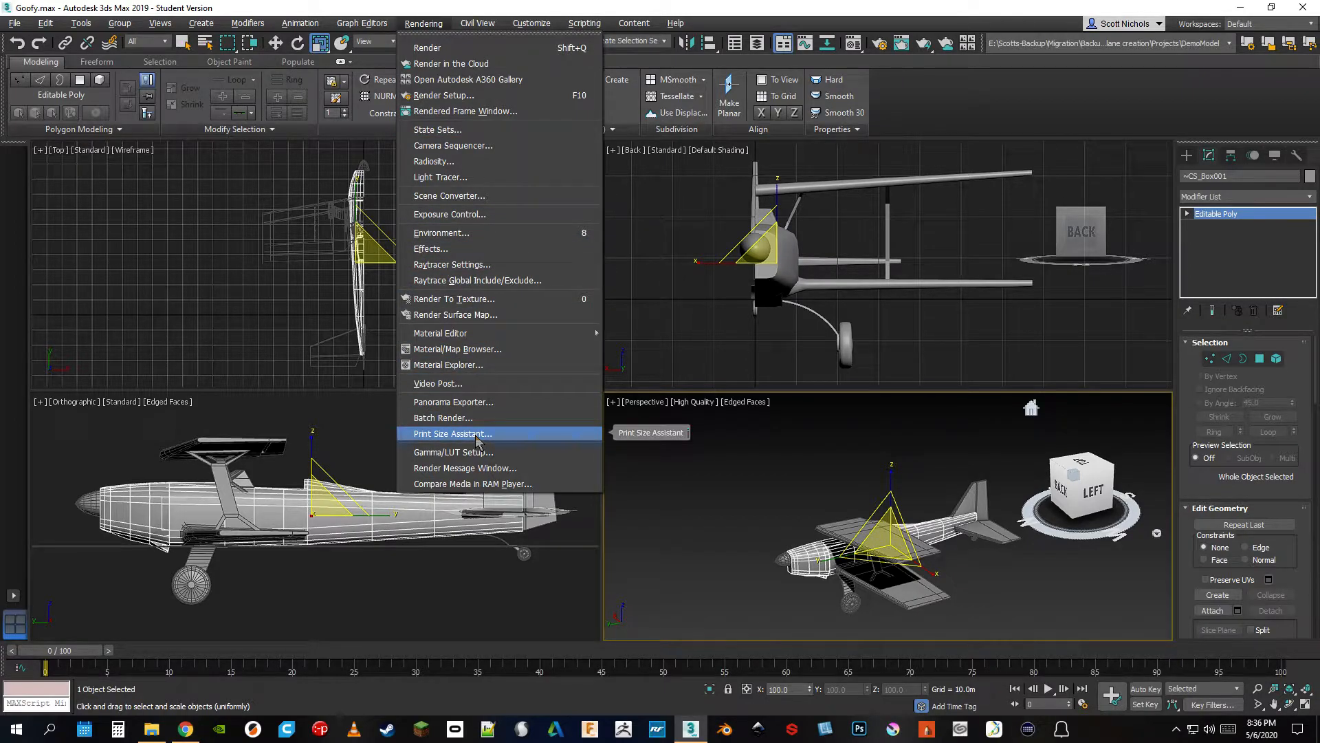
mouse_move(474, 27)
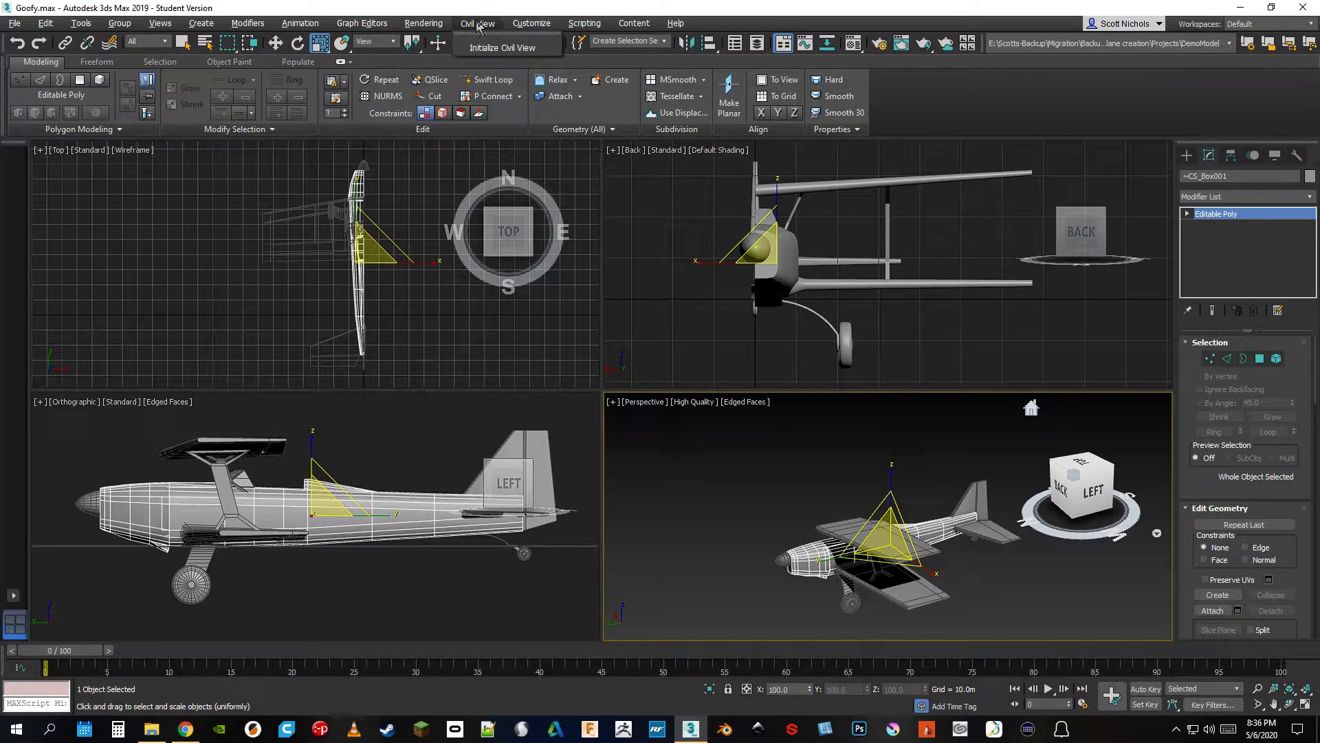
mouse_move(537, 27)
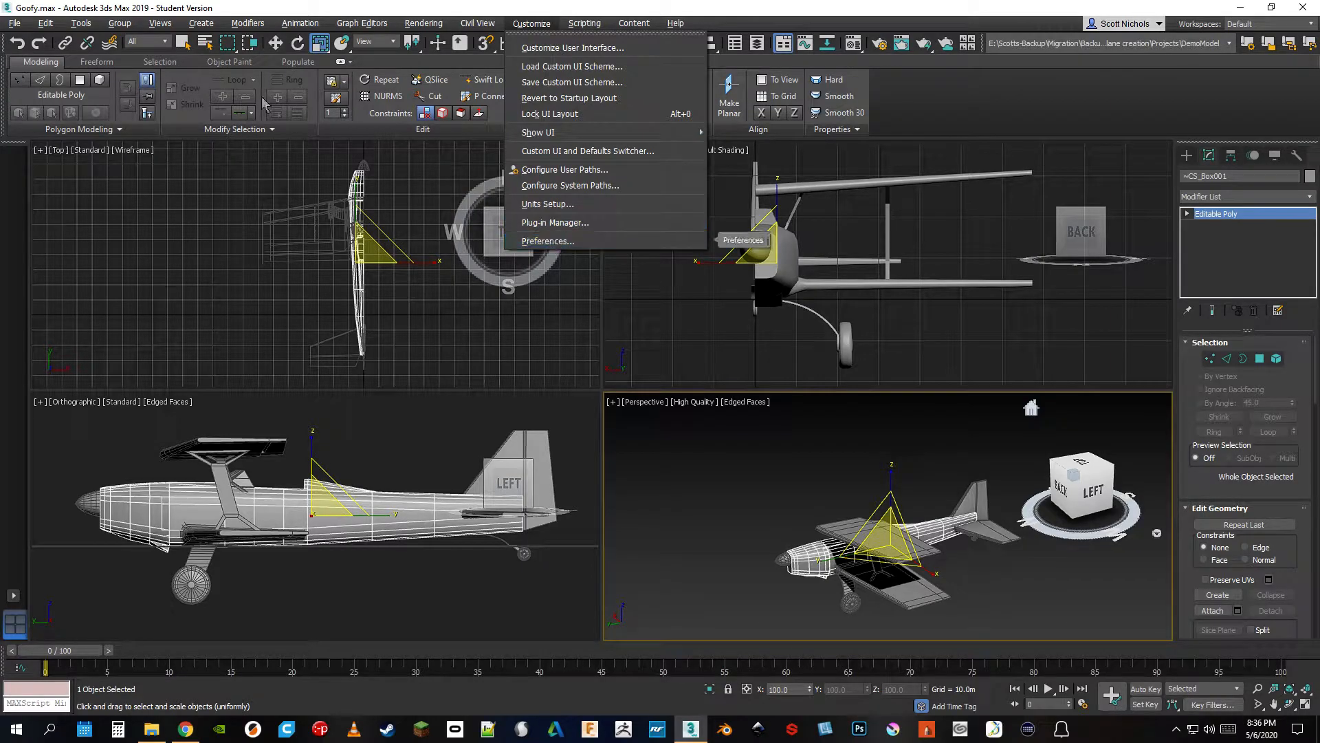
mouse_move(14, 23)
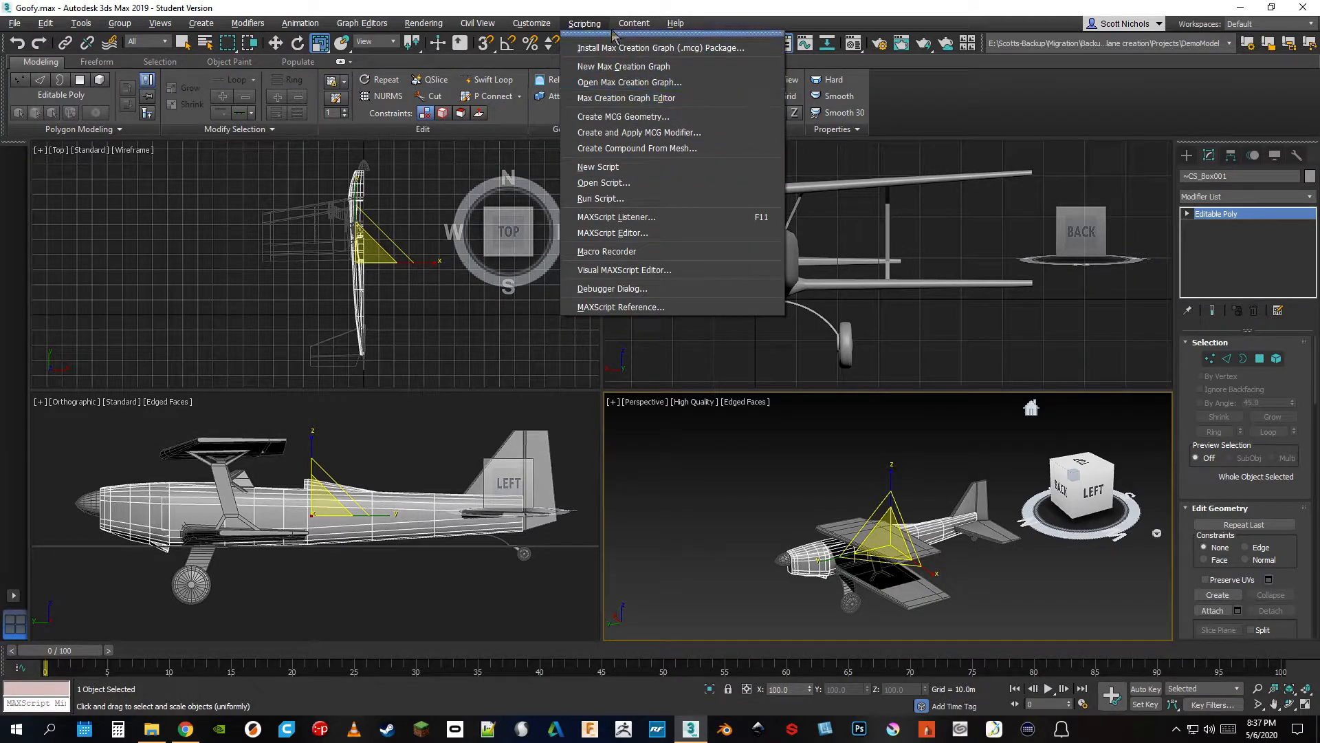
mouse_move(634, 31)
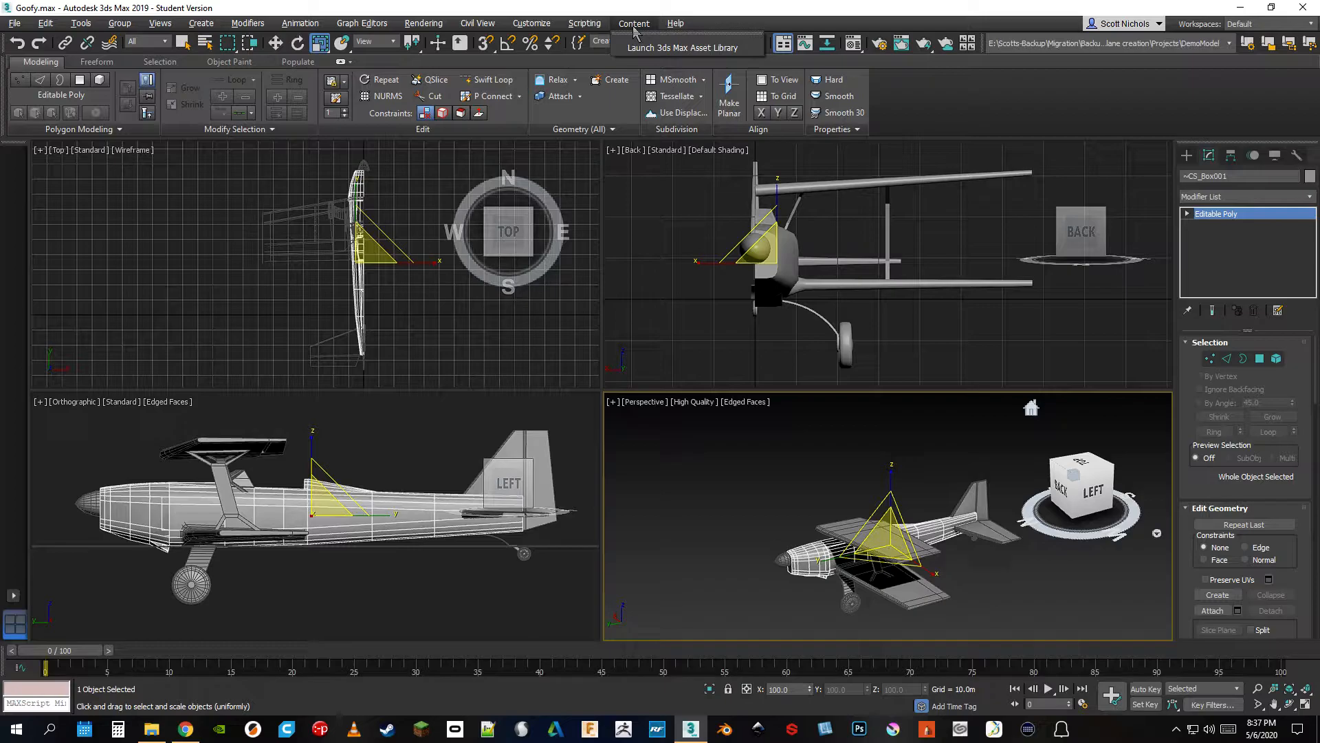
mouse_move(681, 26)
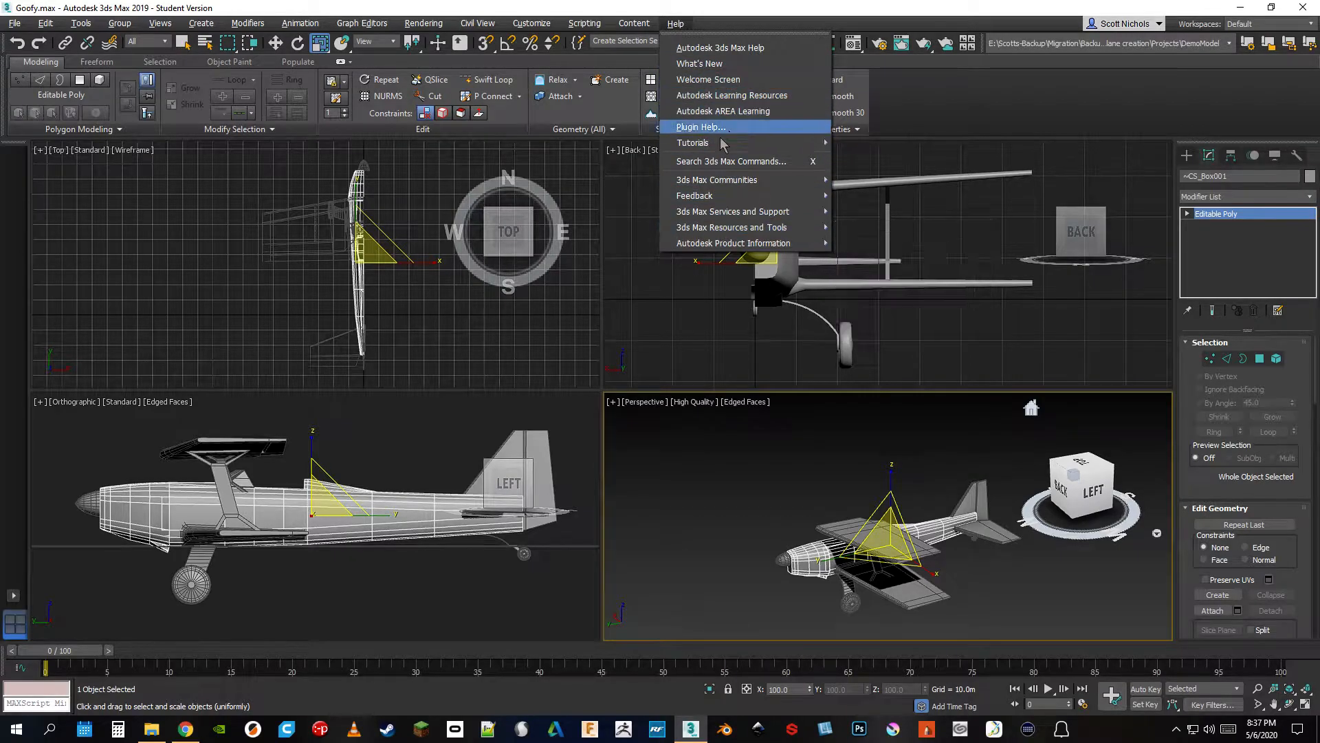
Browse the 3ds Max help resources, view the keyboard shortcut map in the browser, and return to the airplane scene
mouse_move(714, 145)
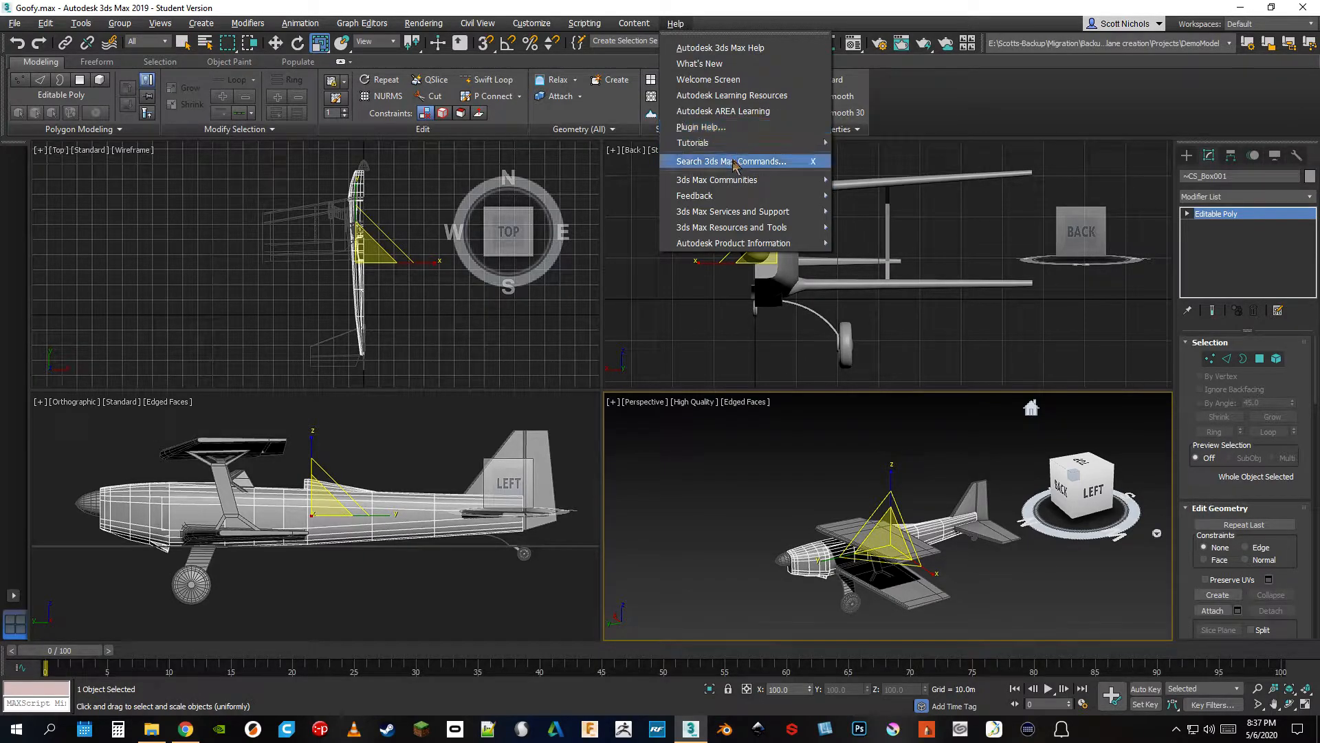
mouse_move(738, 215)
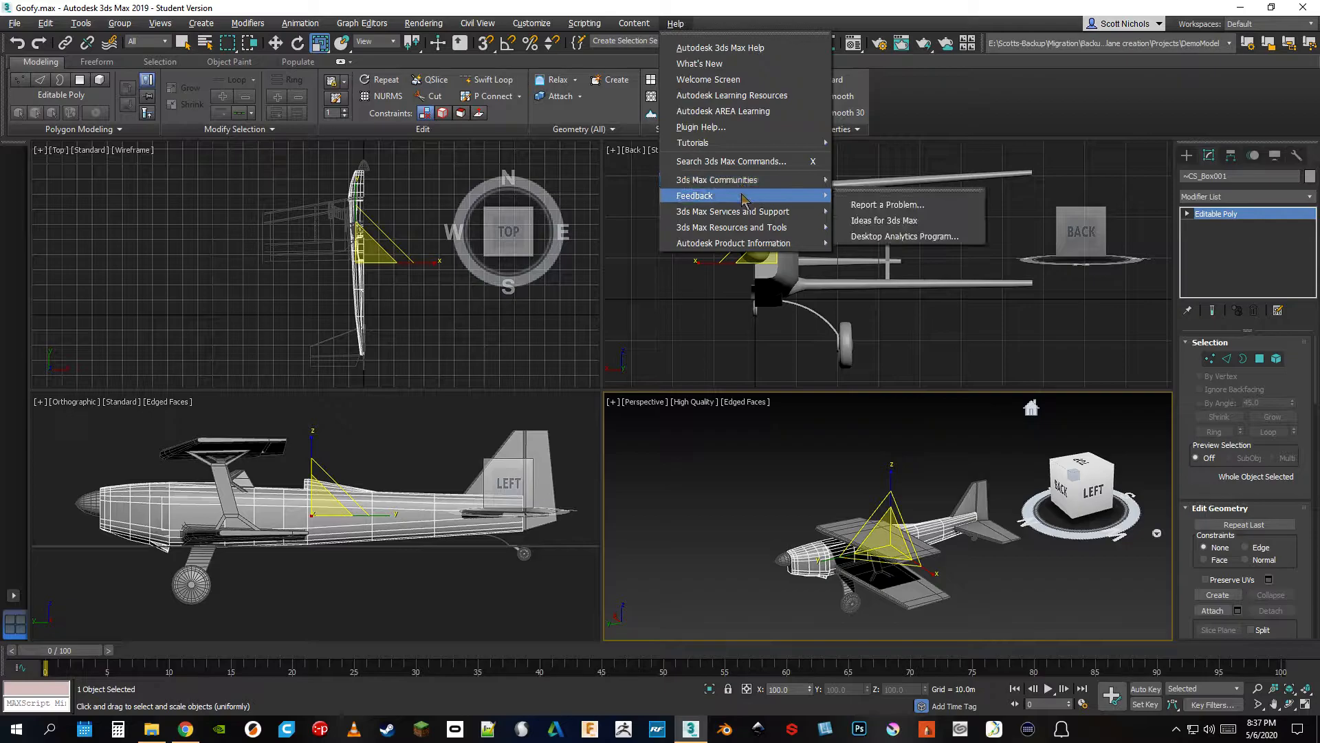
mouse_move(759, 249)
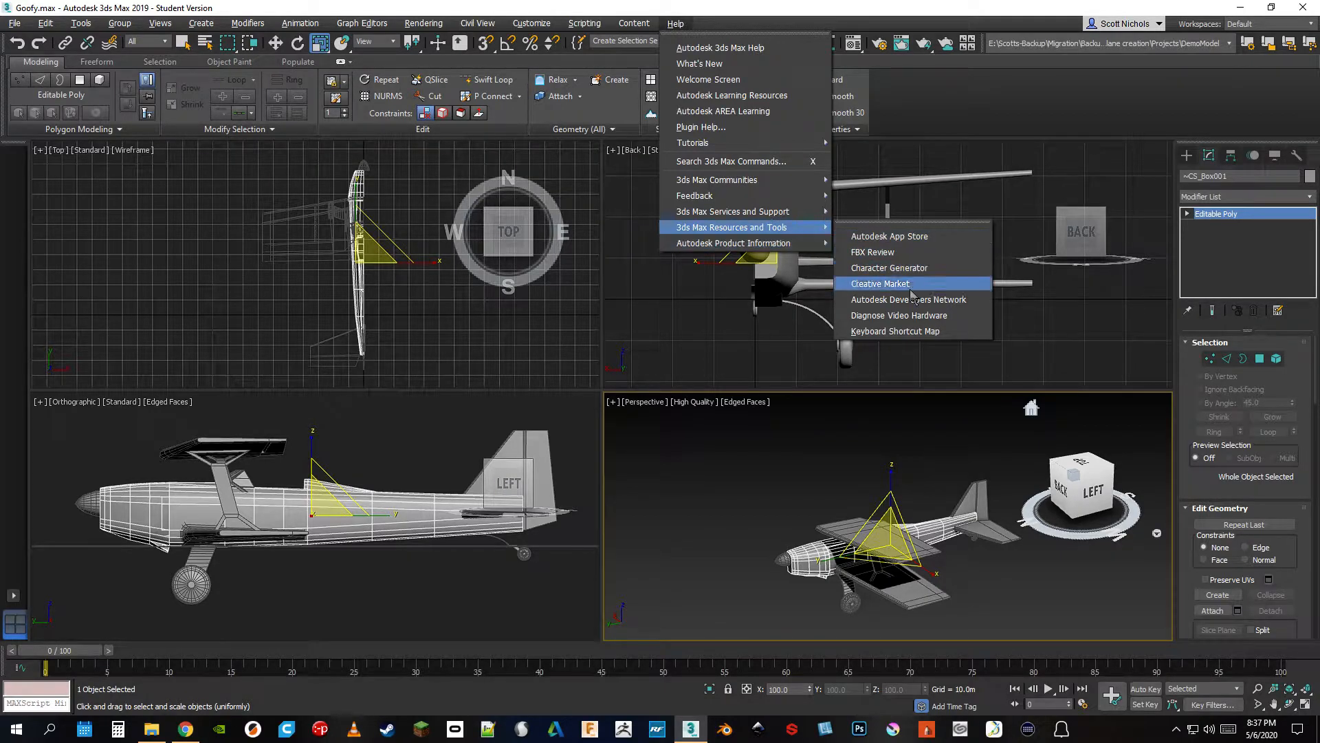
click(897, 331)
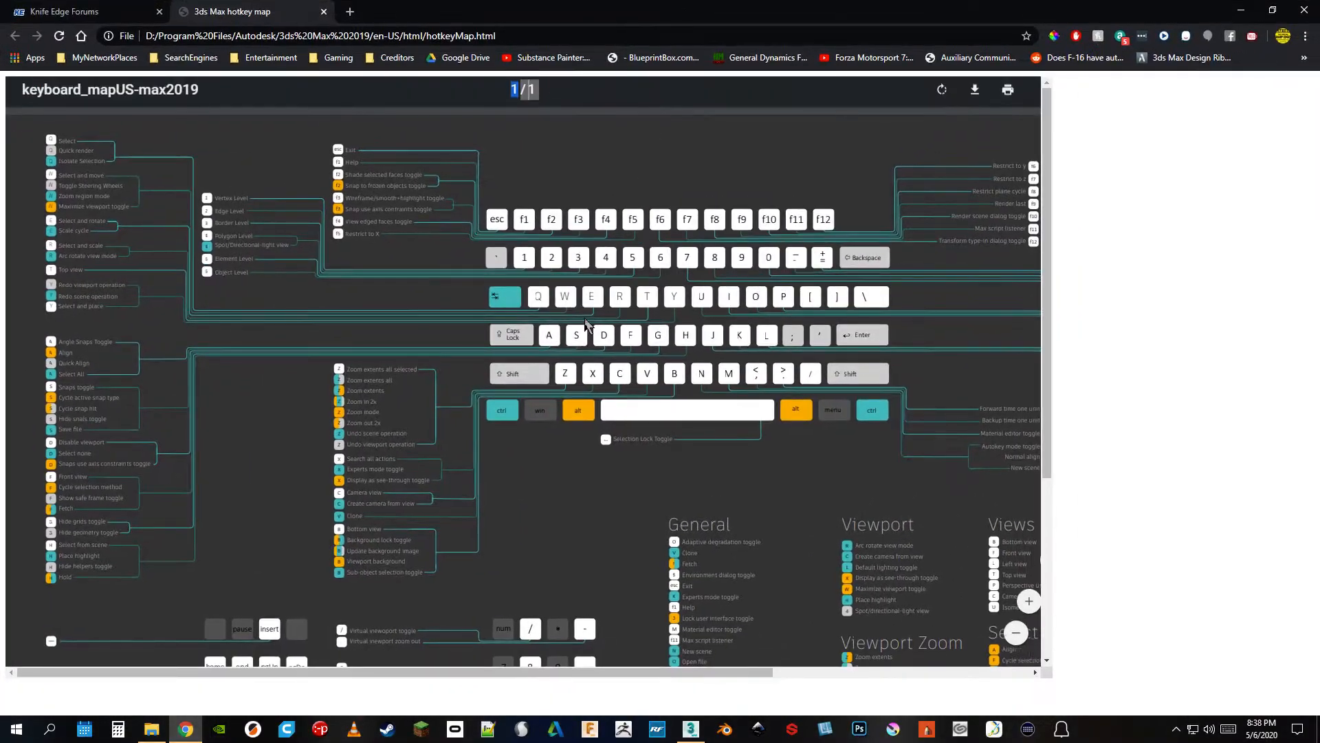
drag(753, 673, 575, 692)
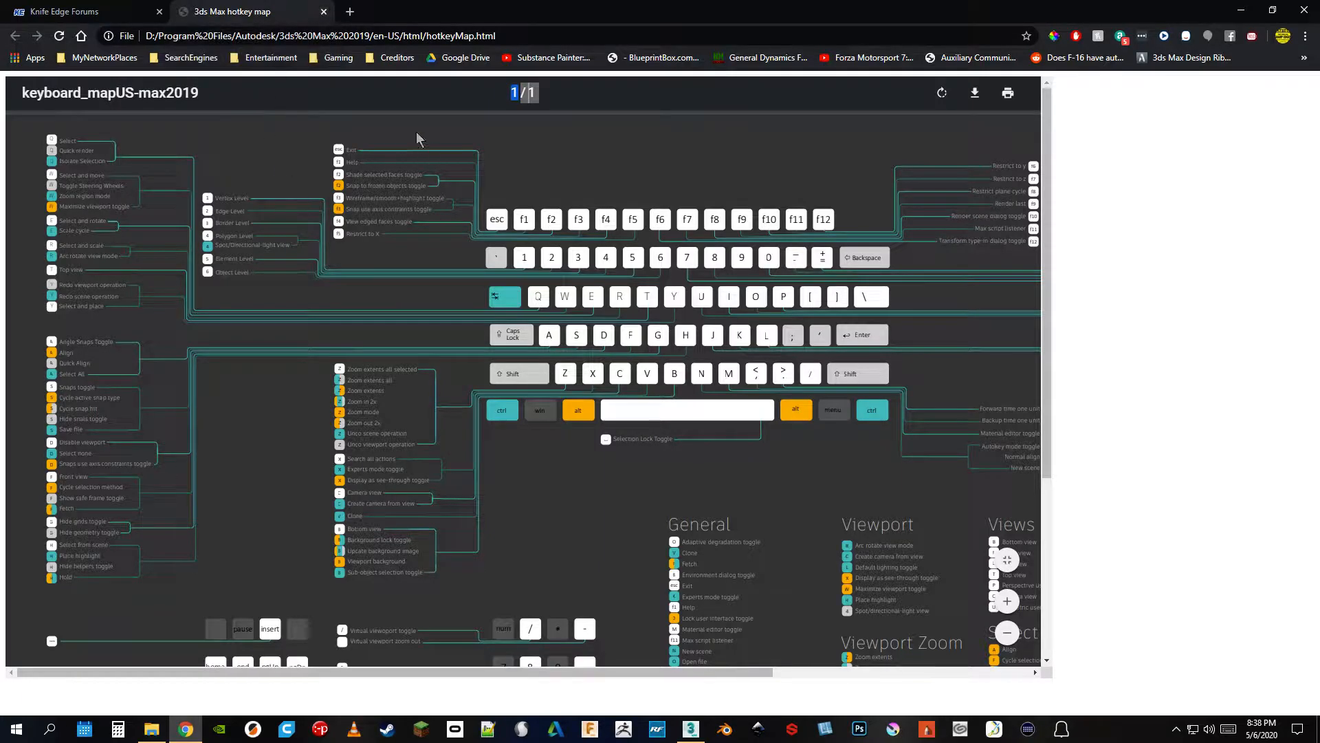
drag(646, 11, 0, 412)
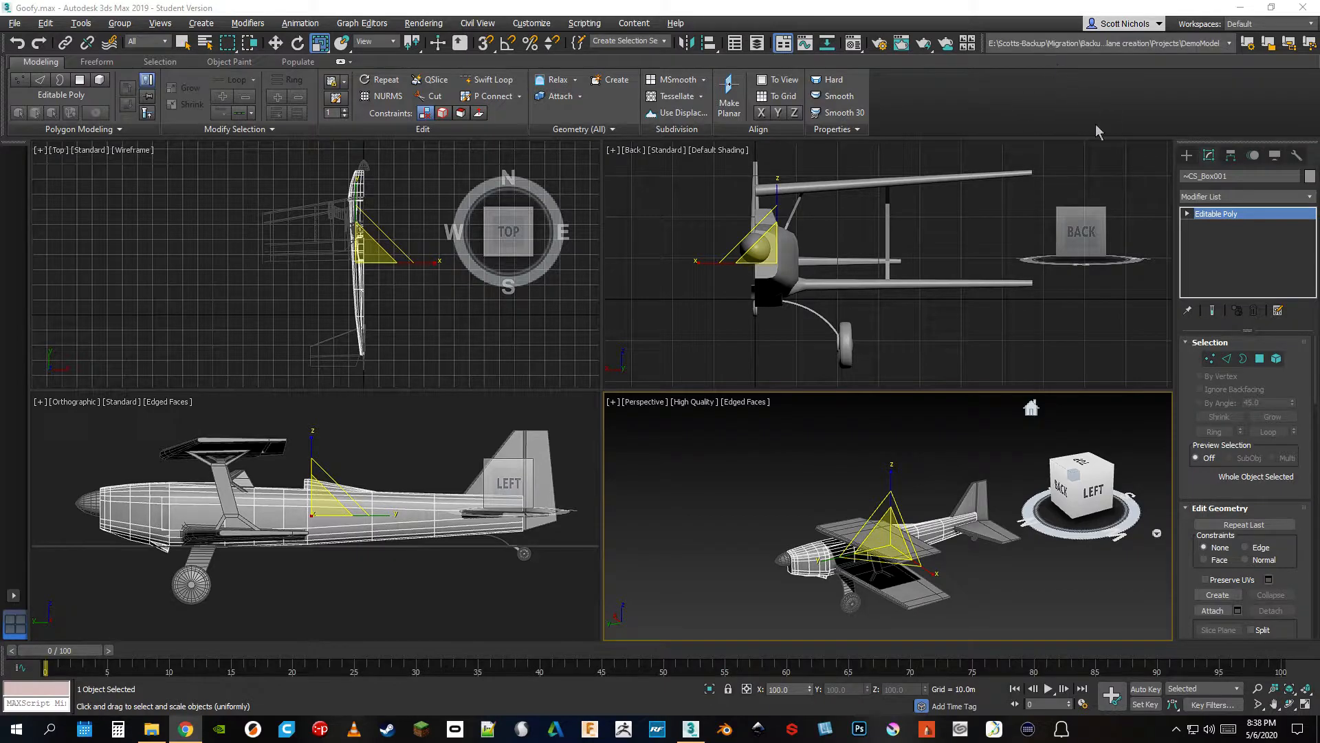
click(1307, 24)
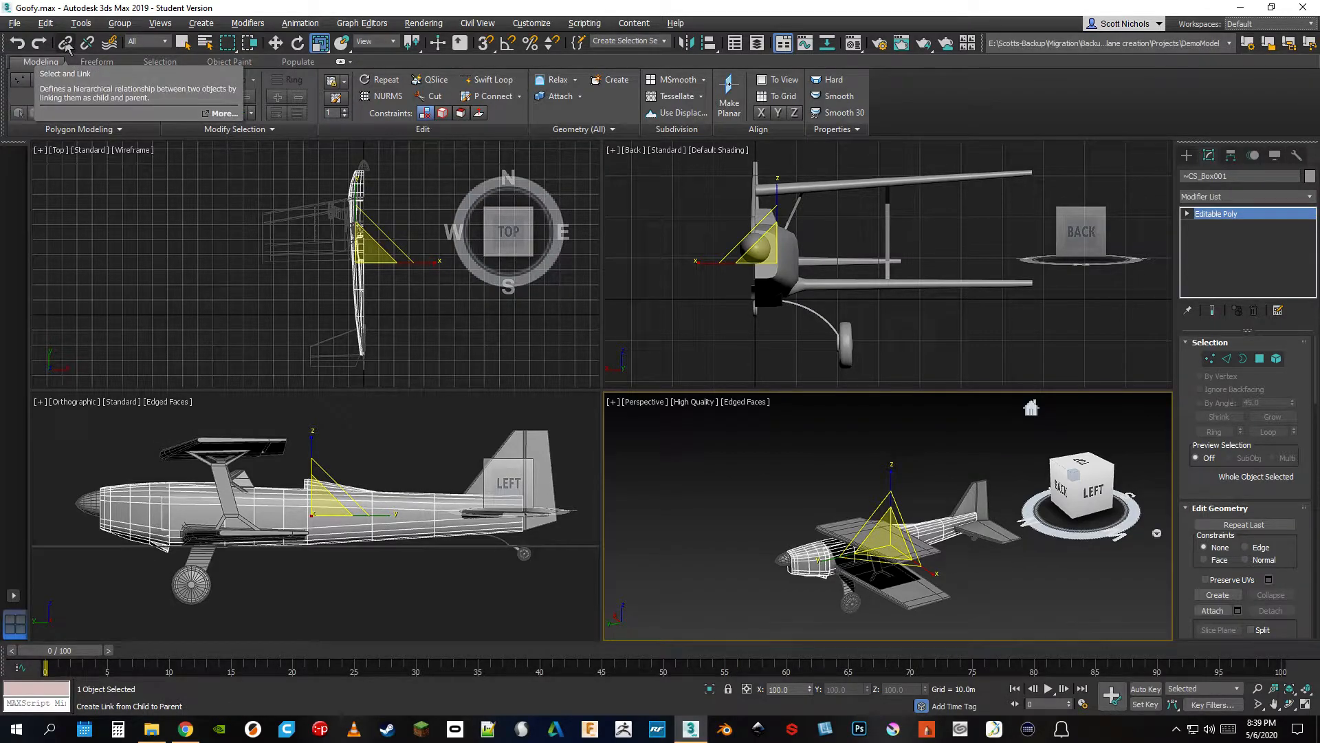
Select the upper wing and the fuselage in turn in the perspective view to examine them as separate parts
drag(1100, 493, 1051, 546)
scroll(830, 511, up, 6)
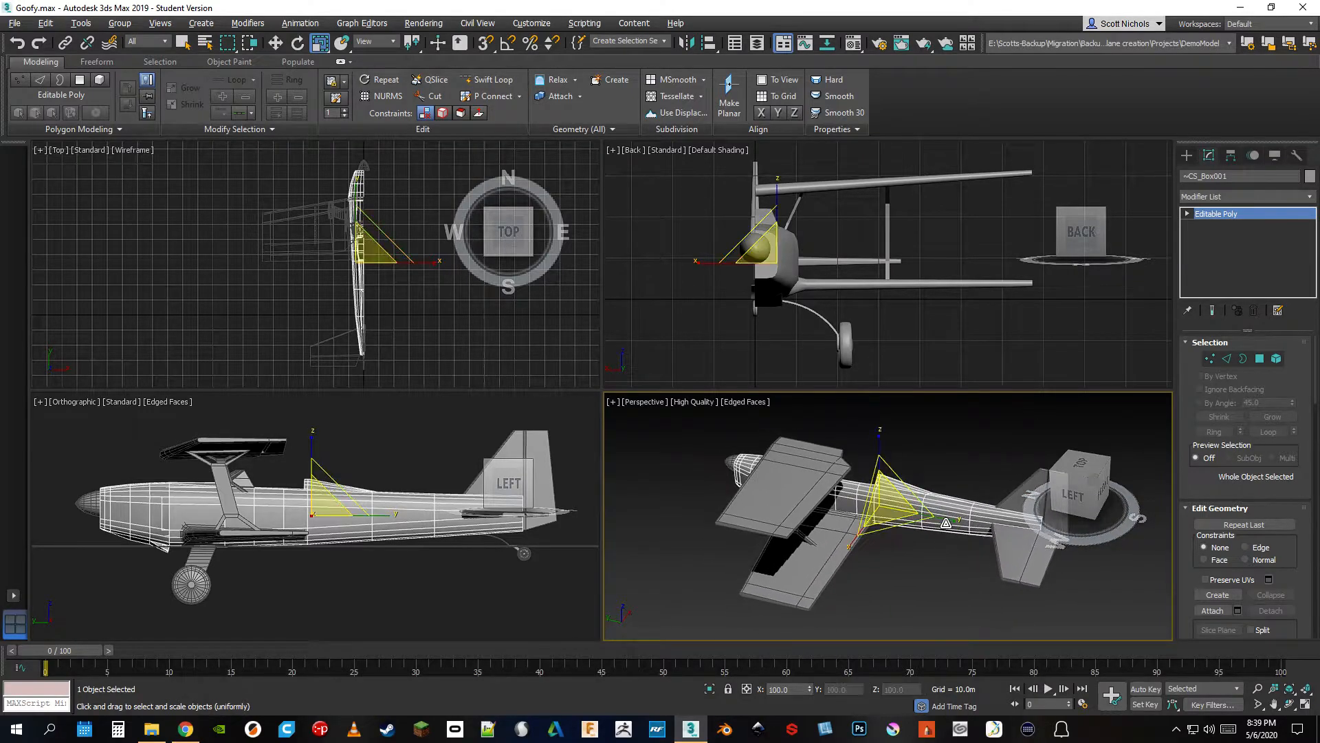
click(755, 472)
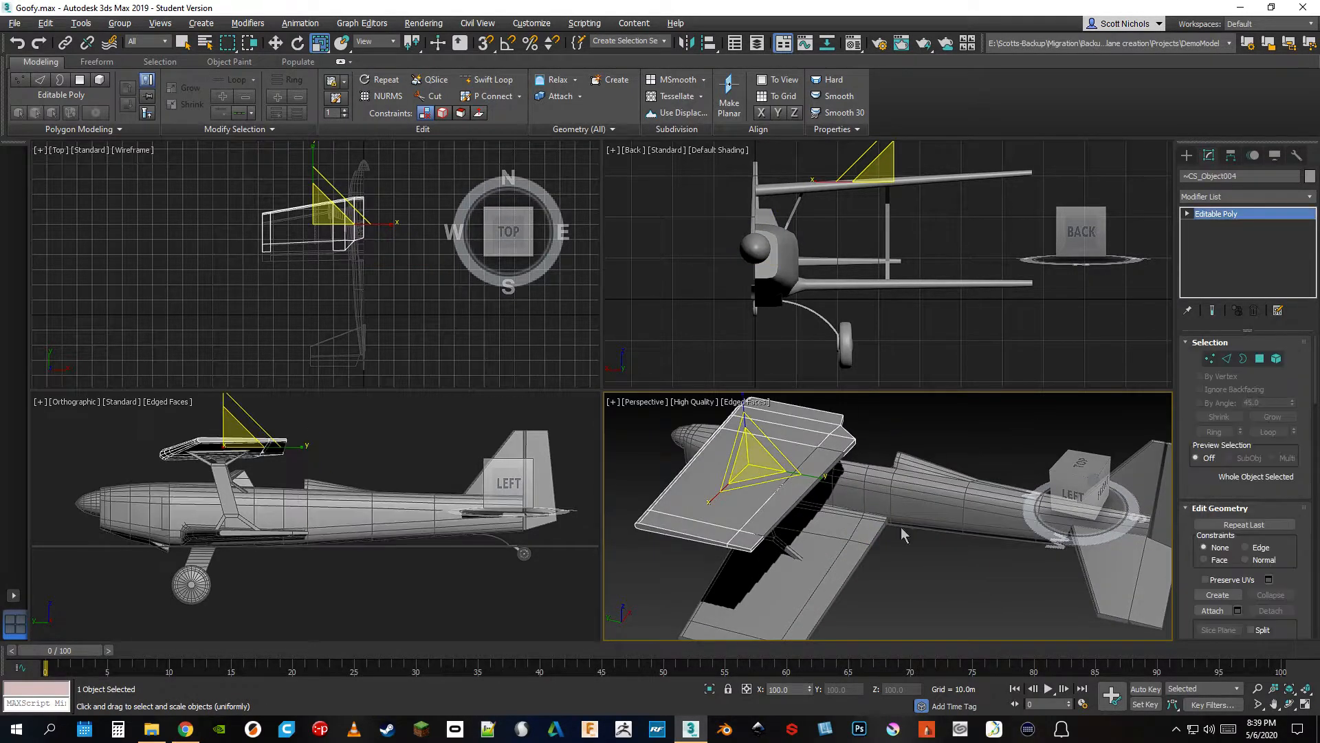
scroll(905, 536, down, 3)
drag(1077, 500, 1059, 496)
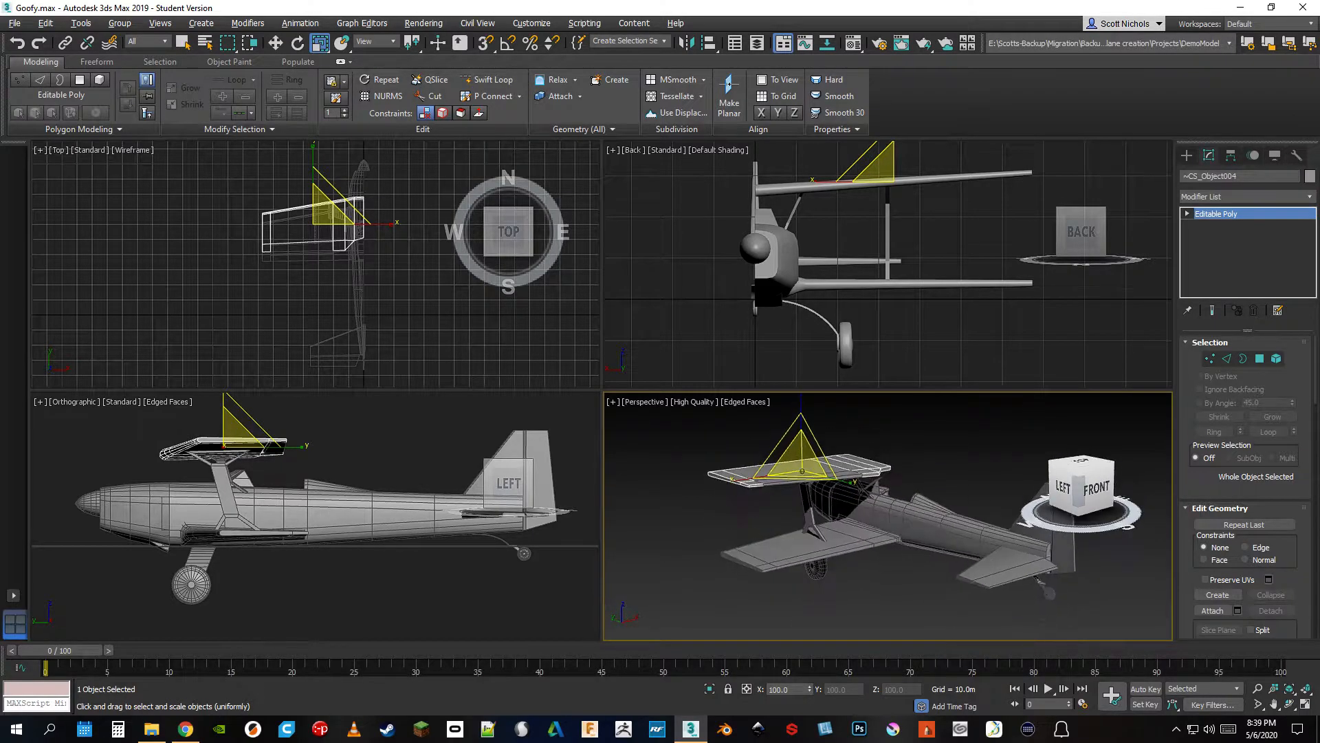
click(923, 536)
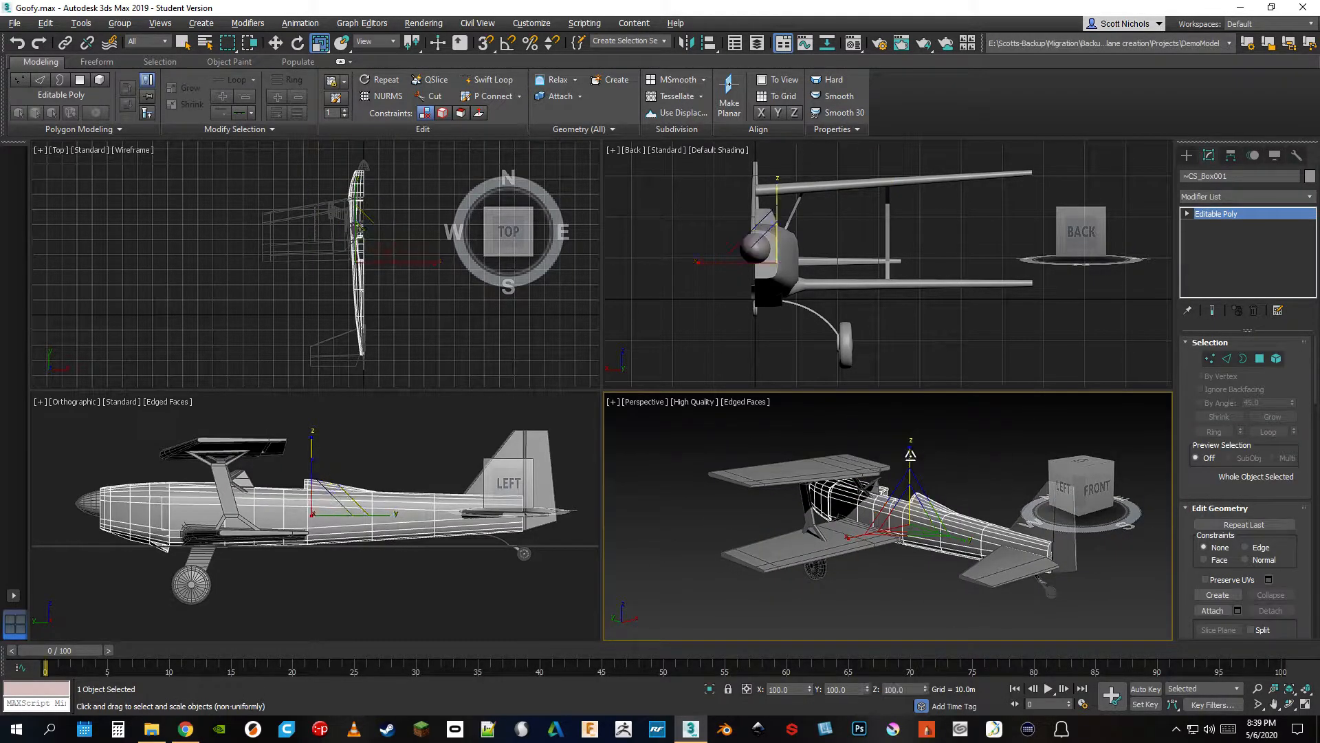
scroll(874, 533, up, 3)
scroll(875, 532, up, 2)
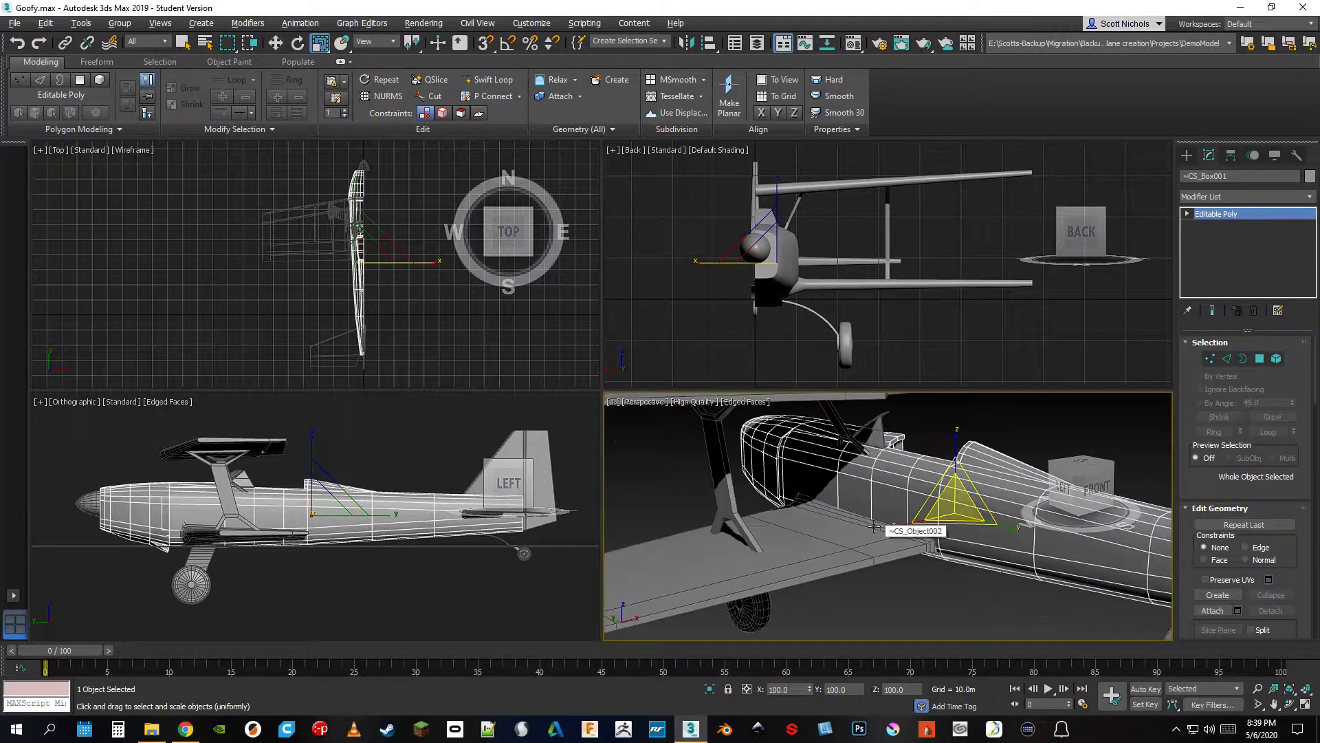
scroll(867, 531, down, 3)
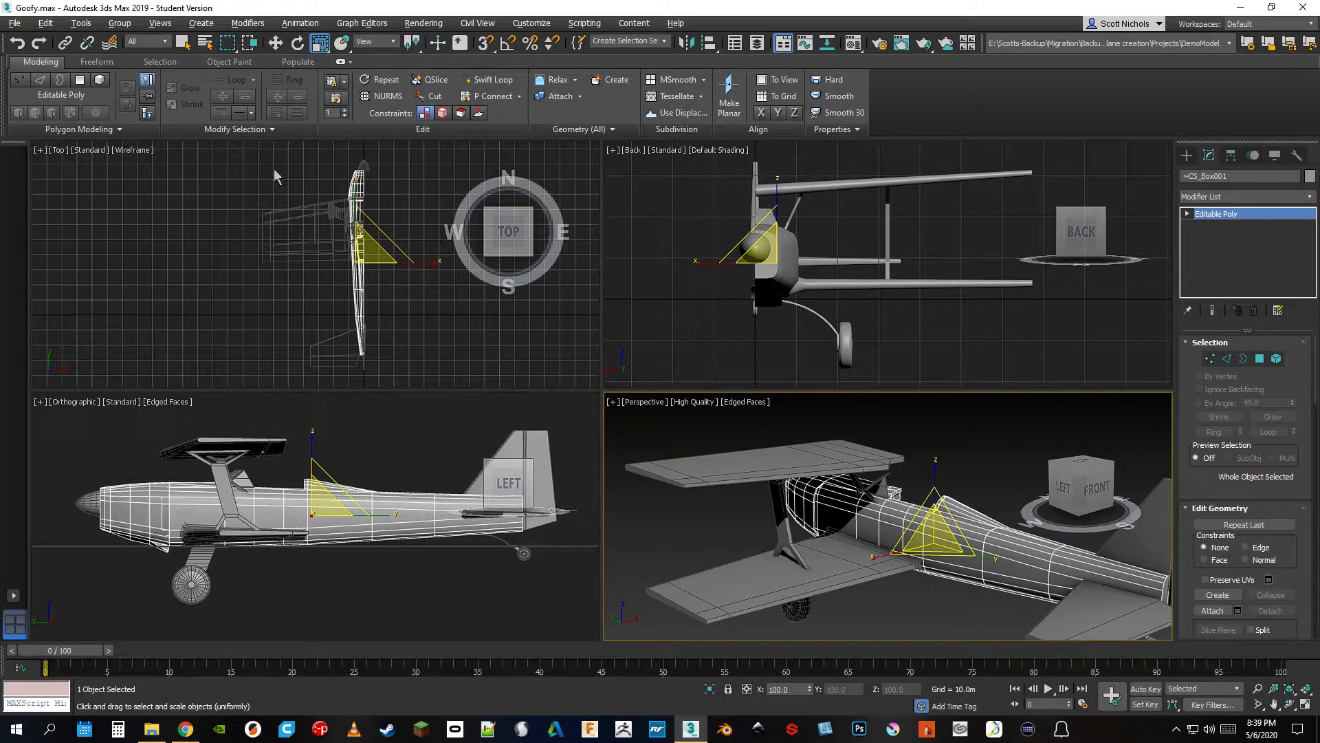
Try to link the lower wing to the fuselage as its parent and the aileron to the lower wing
click(65, 42)
drag(833, 558, 920, 534)
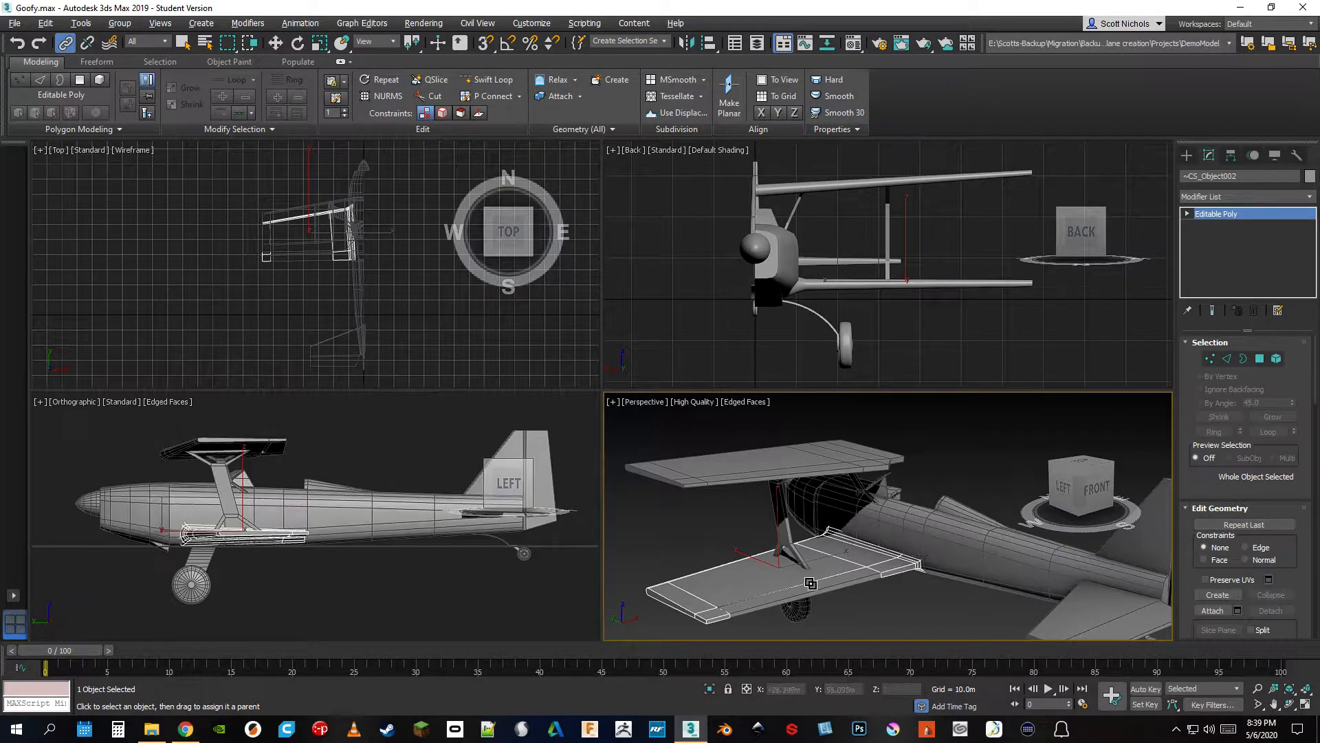
drag(821, 587, 801, 574)
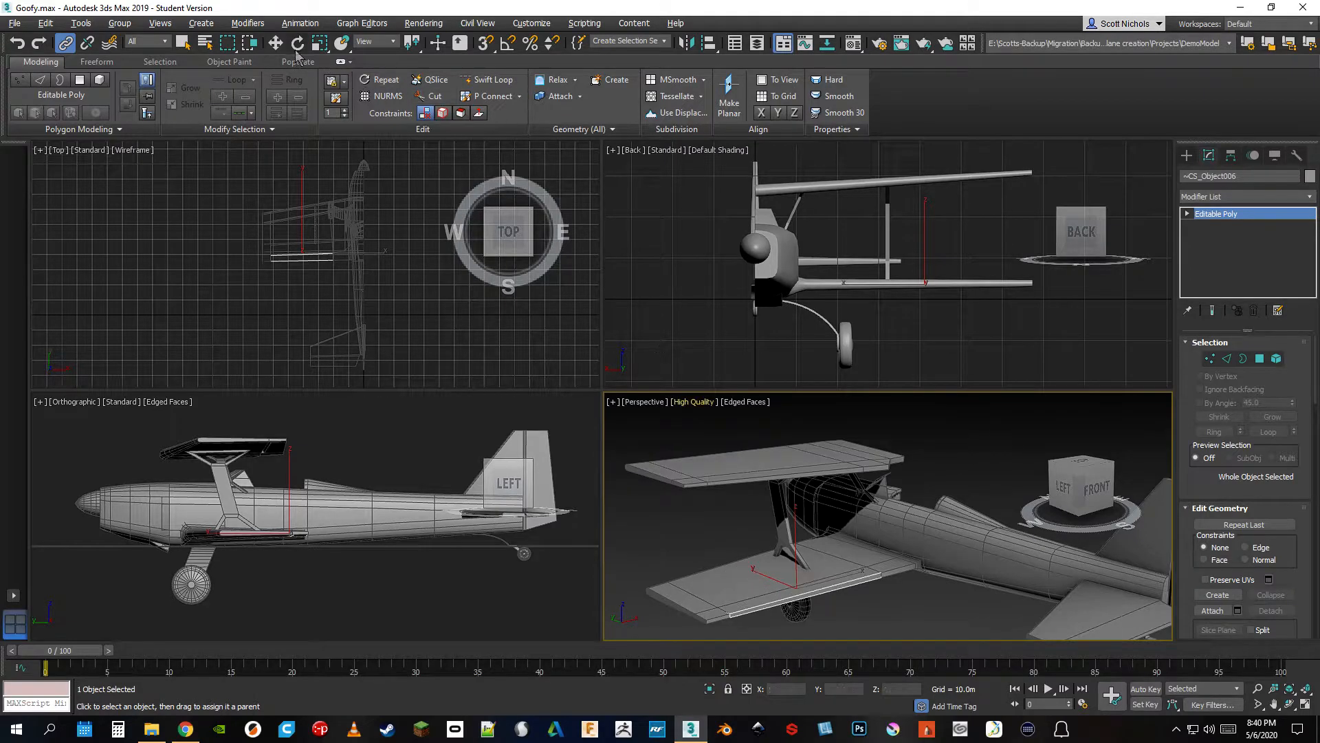
Try moving the fuselage vertically to test the links, undo the last two operations and reselect the fuselage
click(275, 42)
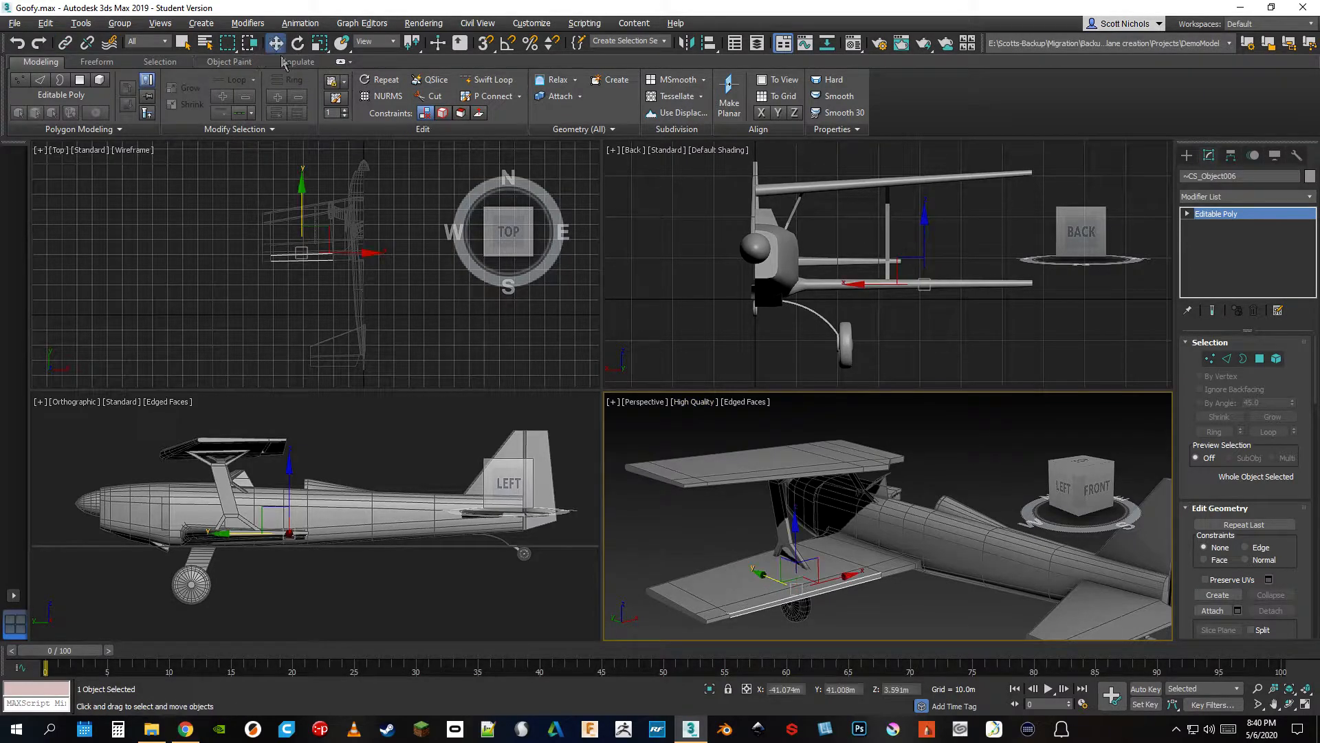
click(940, 518)
mouse_move(935, 490)
mouse_down()
mouse_move(931, 434)
mouse_move(944, 502)
mouse_move(946, 480)
mouse_move(888, 478)
mouse_move(937, 490)
mouse_up()
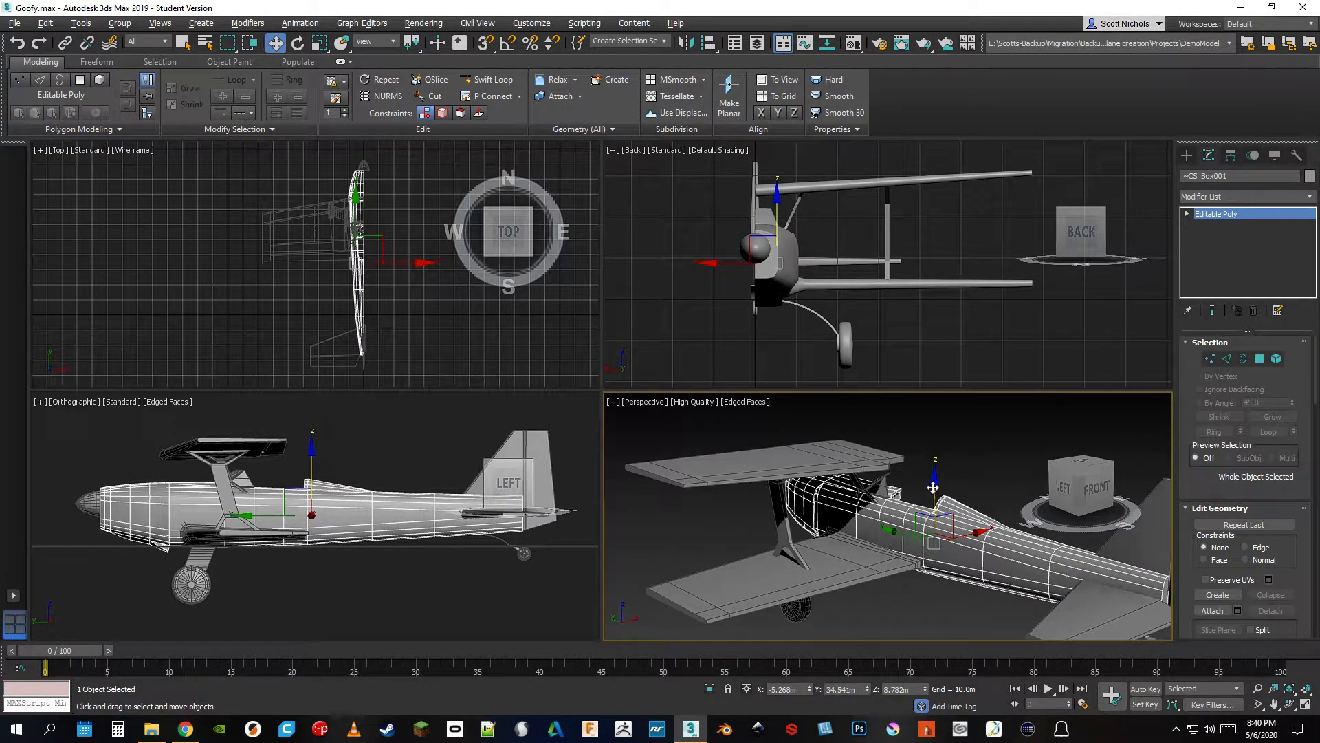
key(ctrl+z)
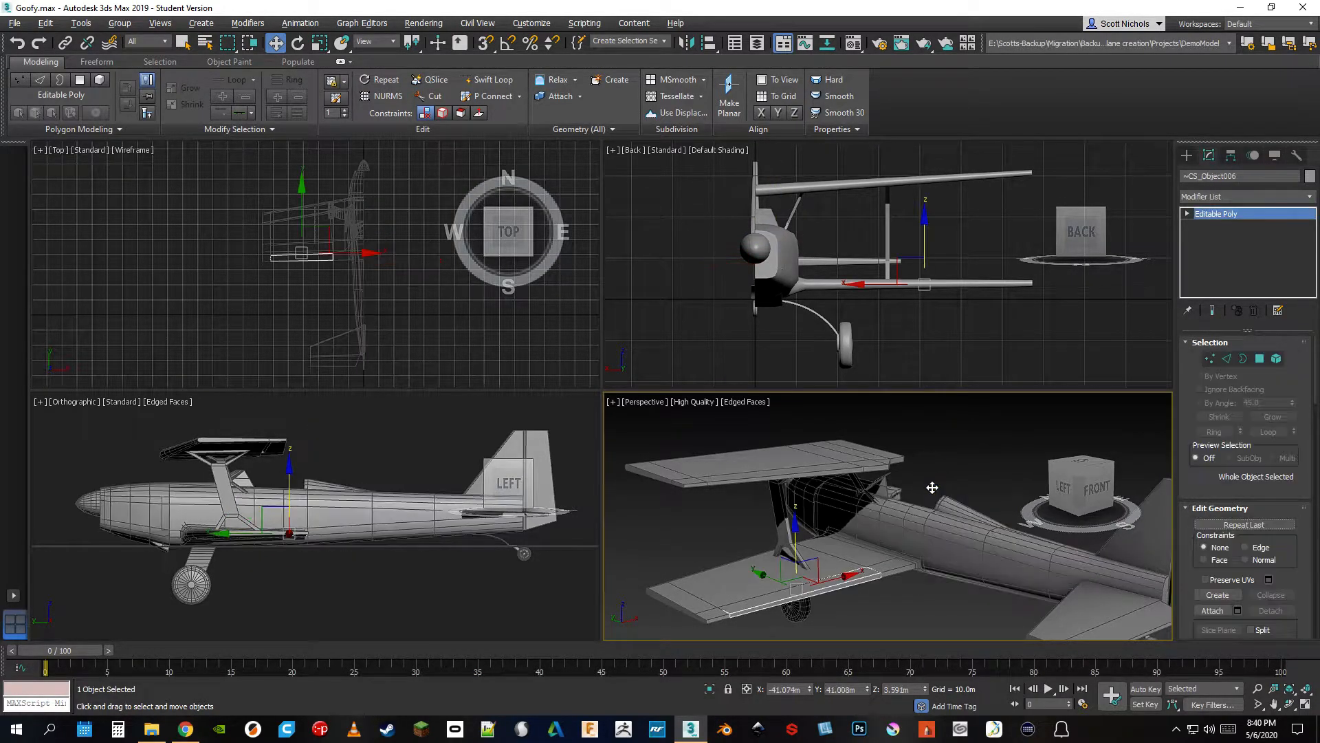
key(ctrl+z)
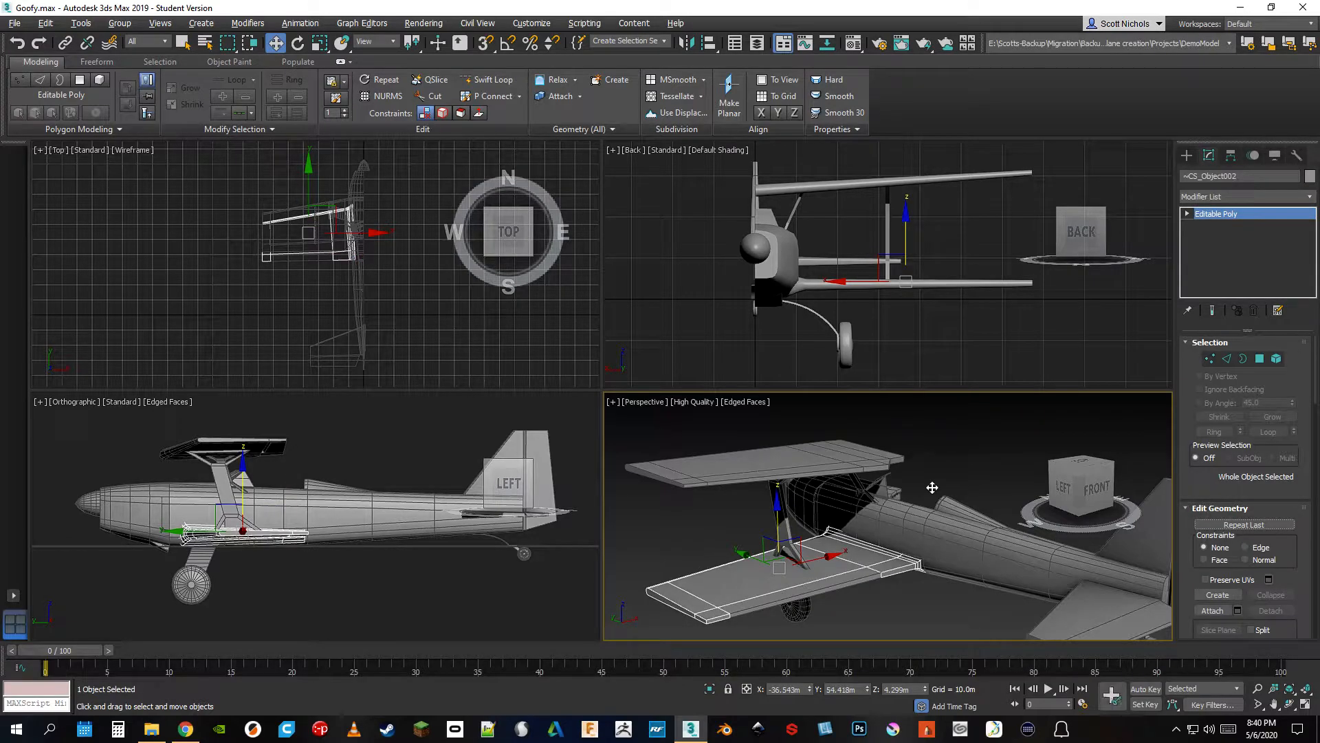
click(932, 486)
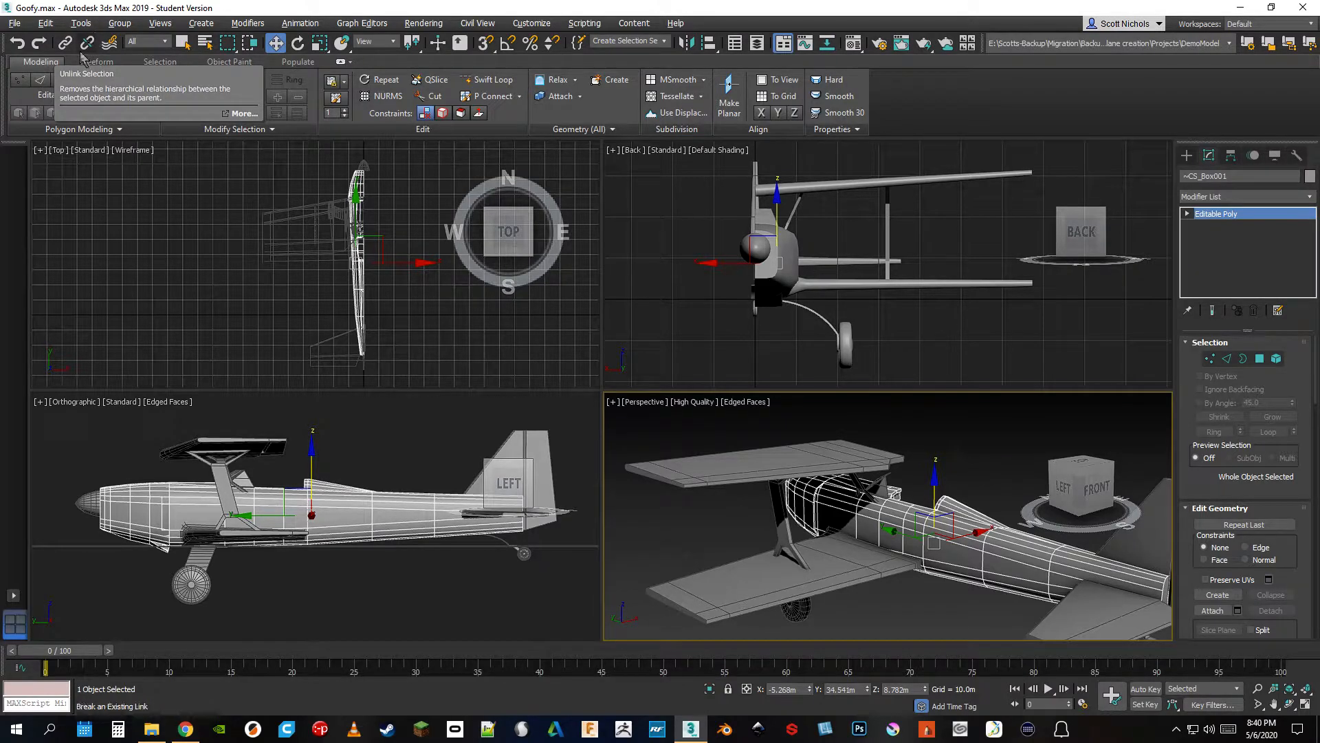
Review the object types in the selection filter and clear the current selection
click(155, 42)
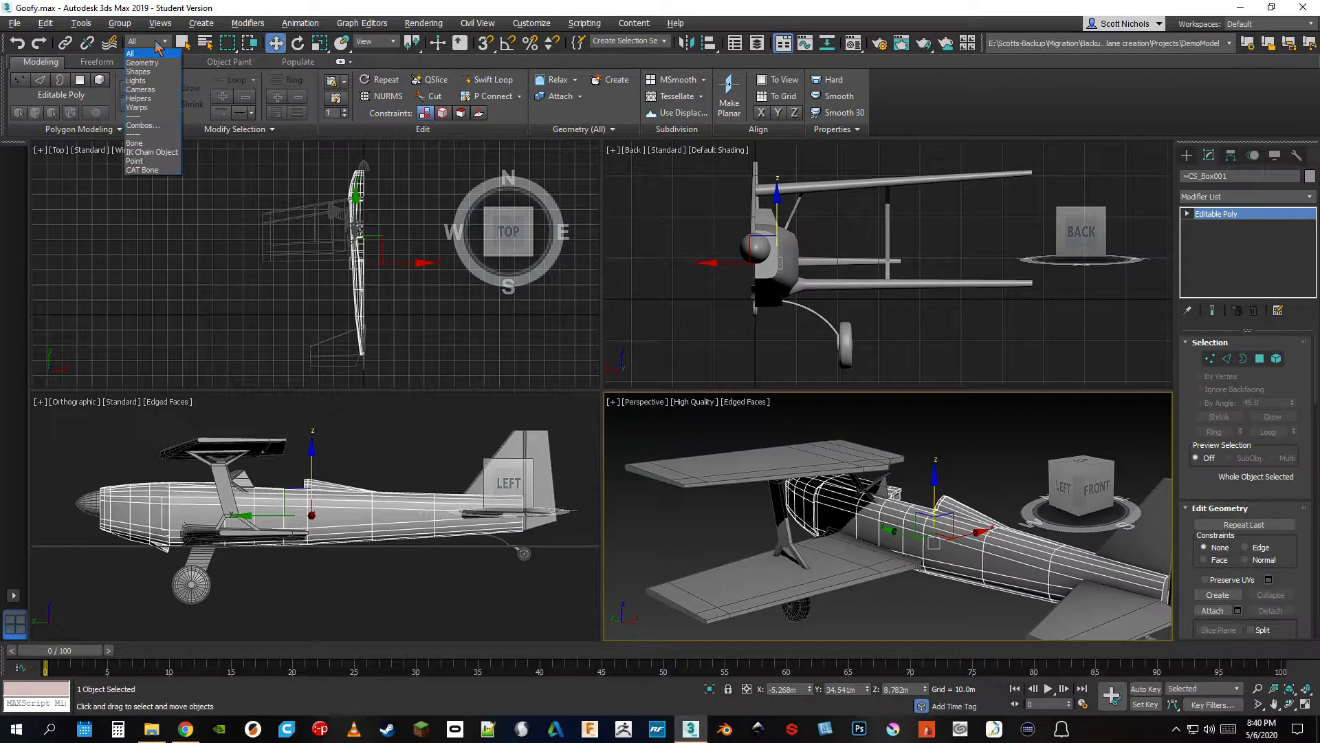
click(156, 42)
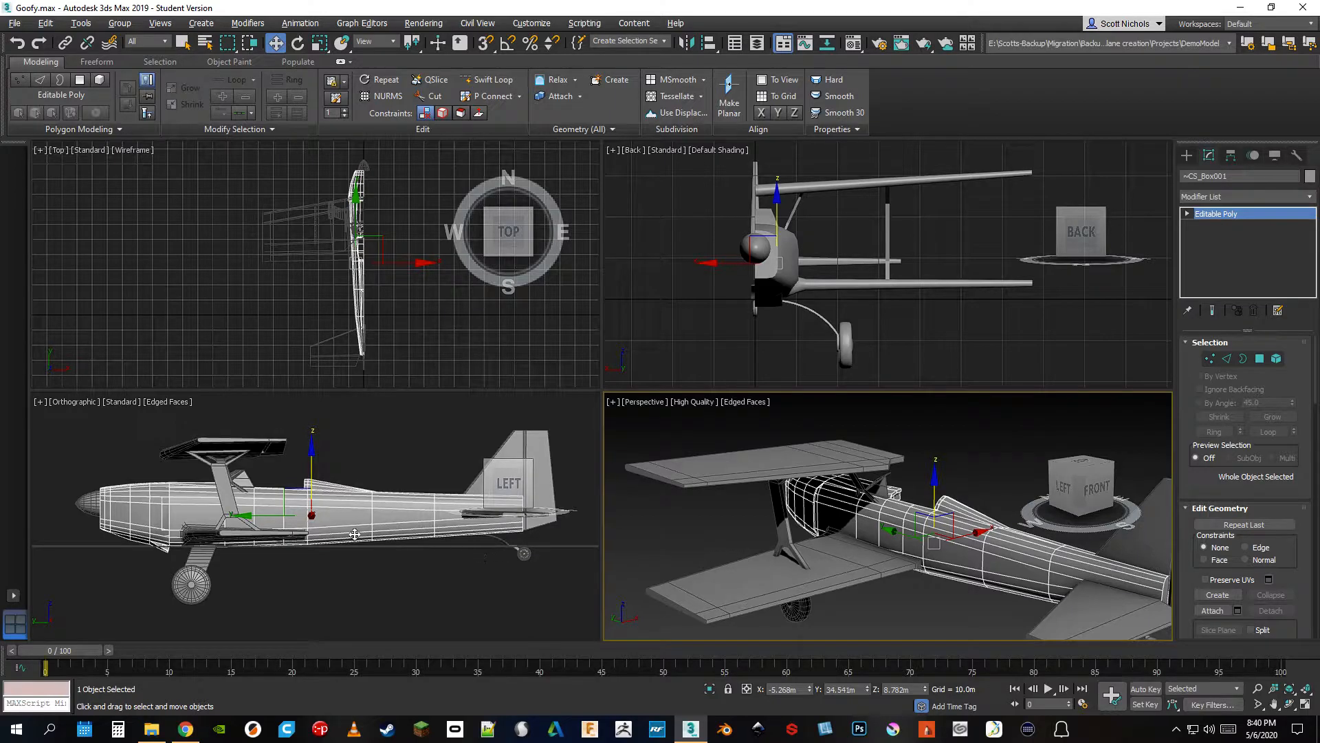
click(327, 593)
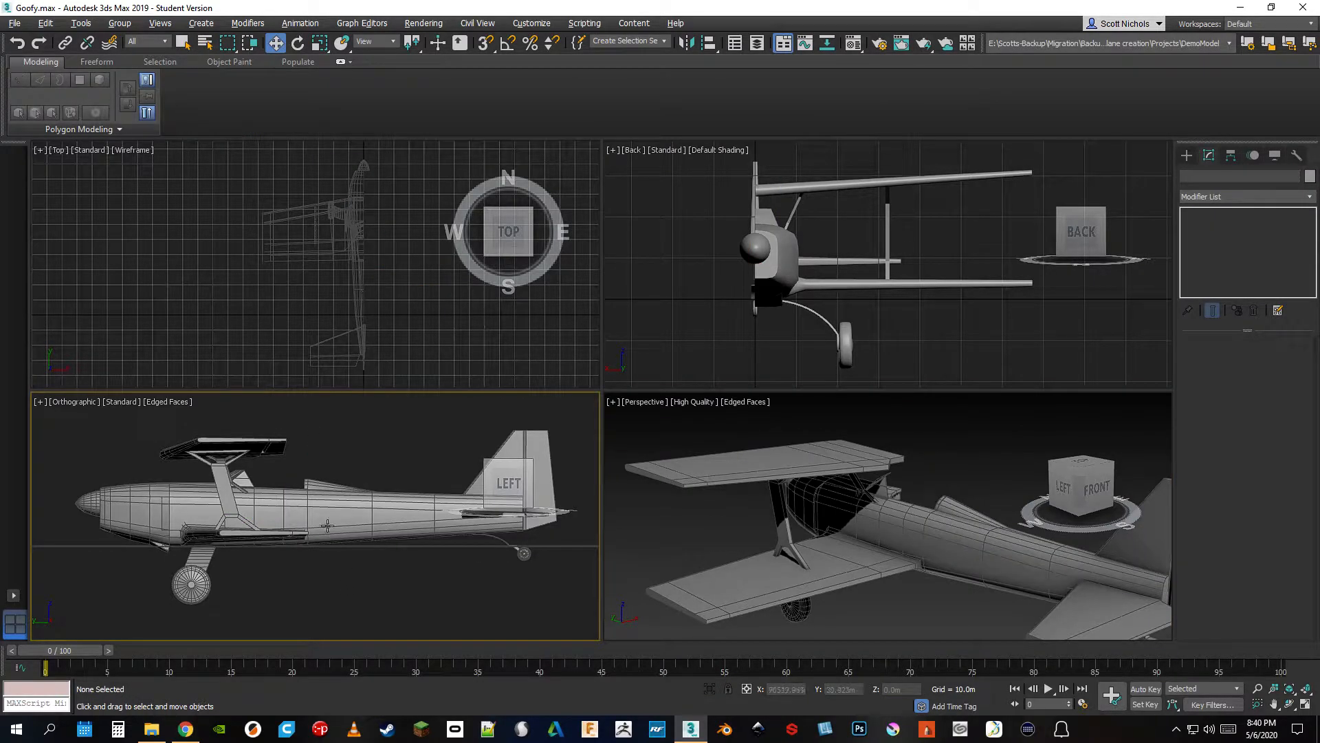
Using Select Object, select the fuselage, tailplane, upper wing and elevator together in the orthographic view
click(182, 43)
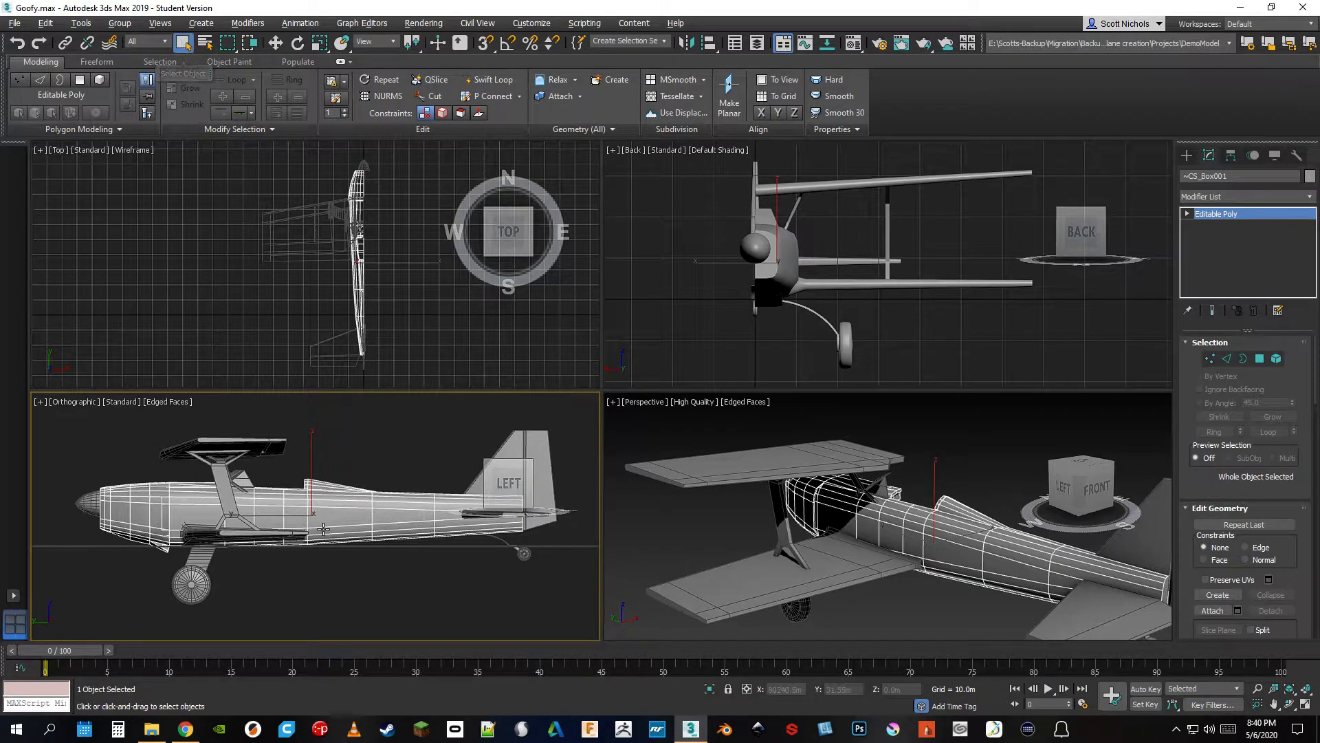
mouse_move(482, 492)
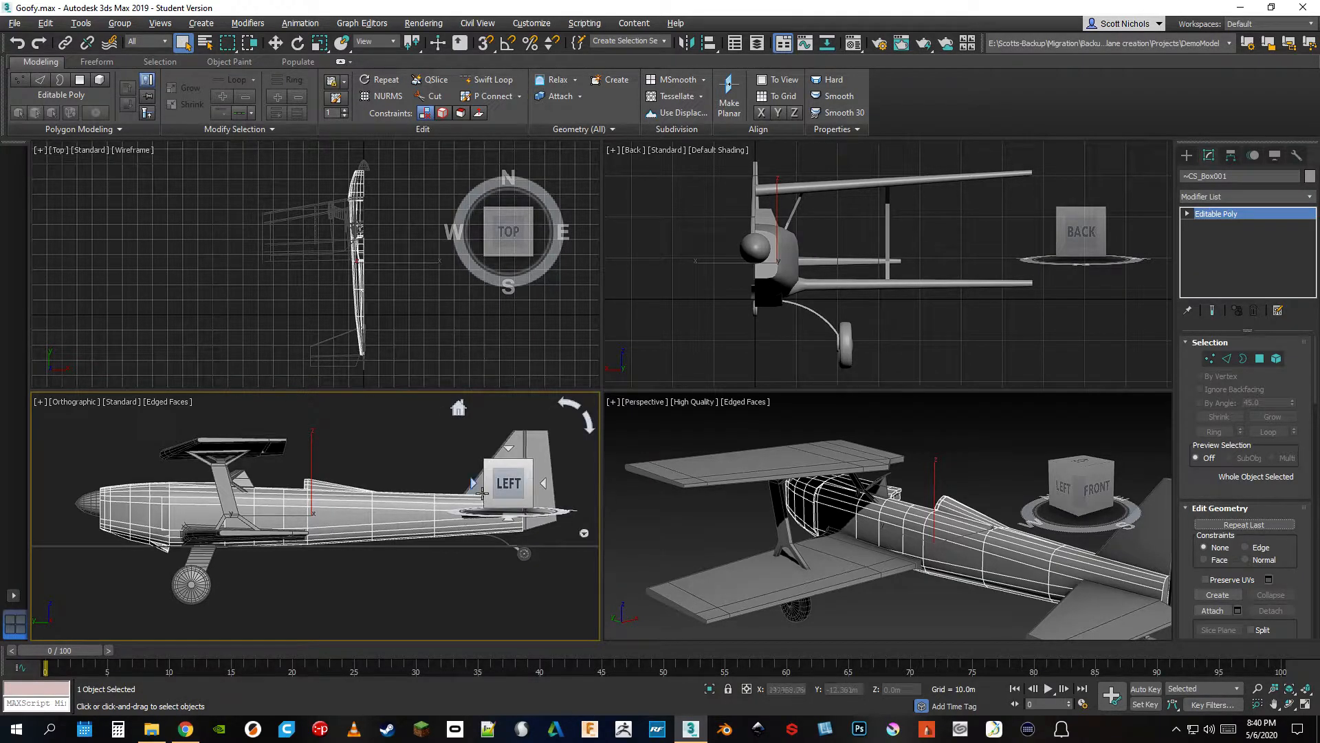
click(511, 446)
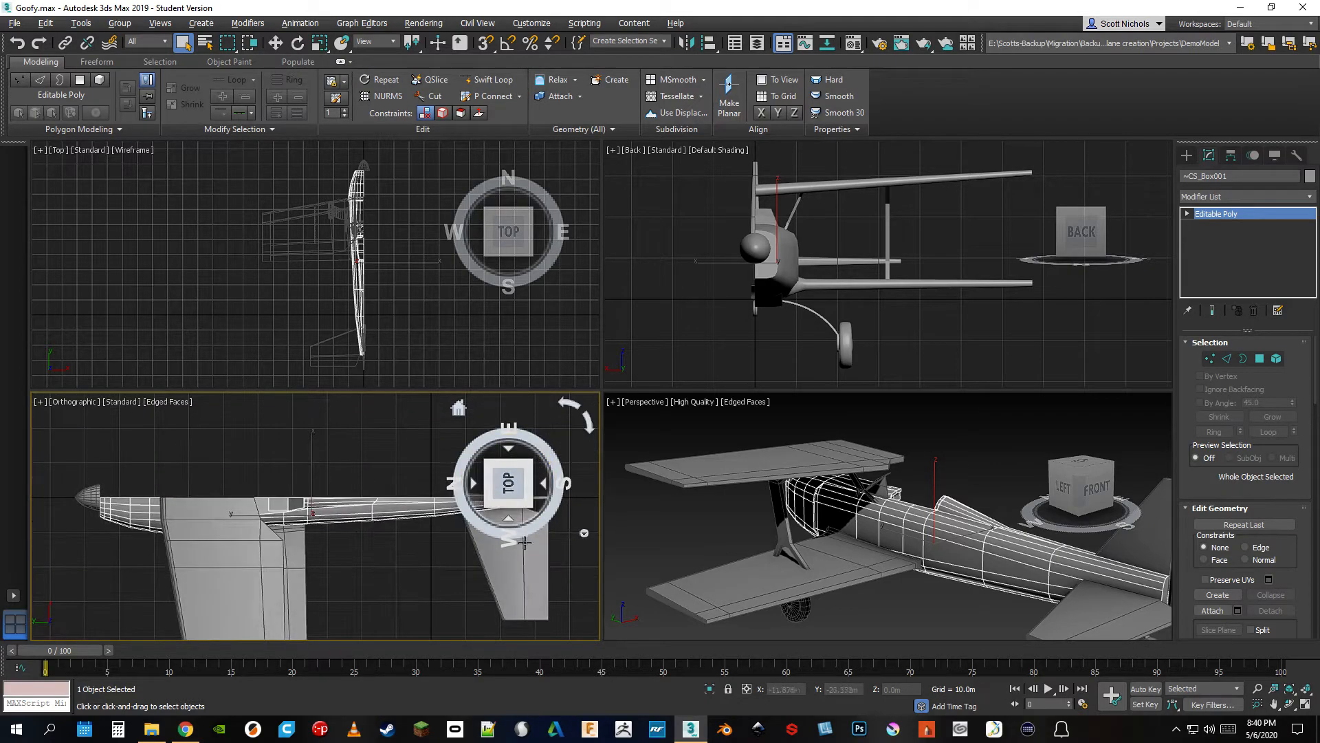
ctrl+click(498, 578)
ctrl+click(258, 573)
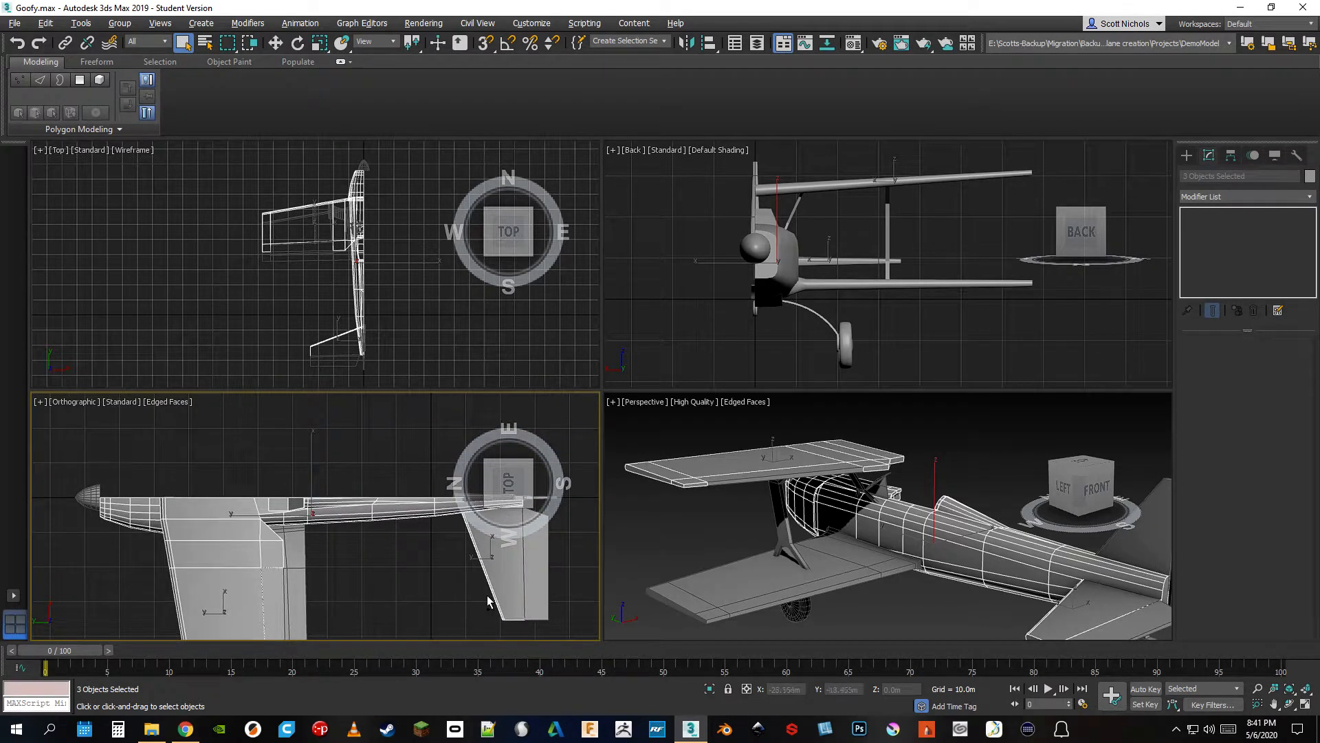
ctrl+click(542, 561)
drag(519, 500, 516, 462)
middle_drag(390, 531, 326, 573)
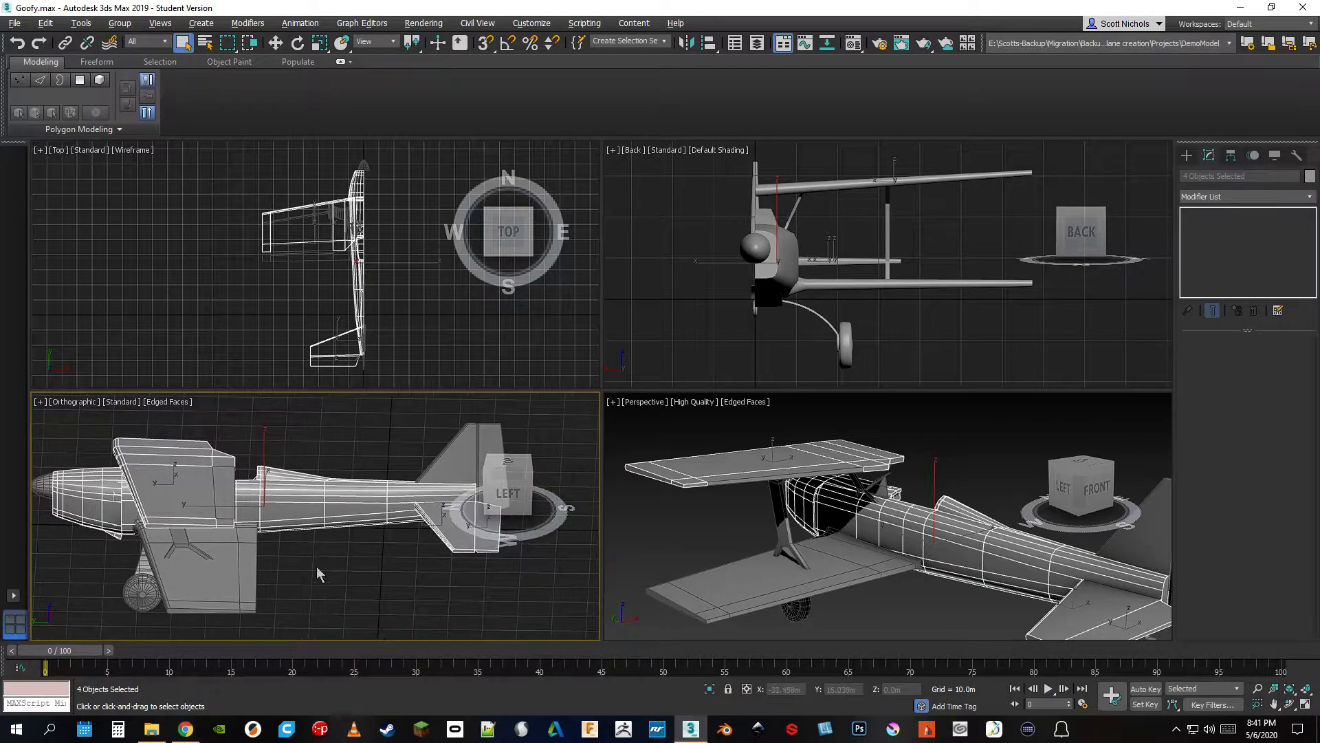
Remove the fuselage and upper wing from the selection, add the wheel, and finally select only the fuselage
alt+click(274, 511)
alt+click(190, 481)
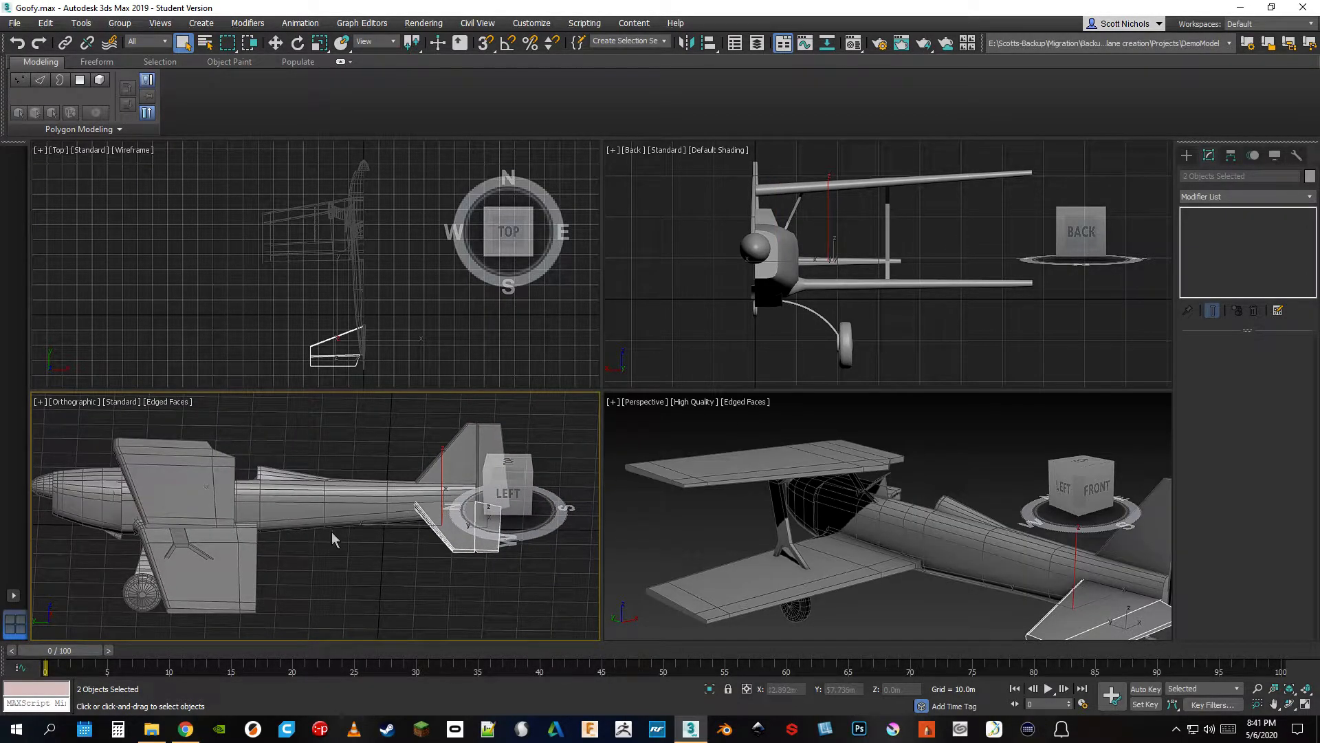
ctrl+click(140, 584)
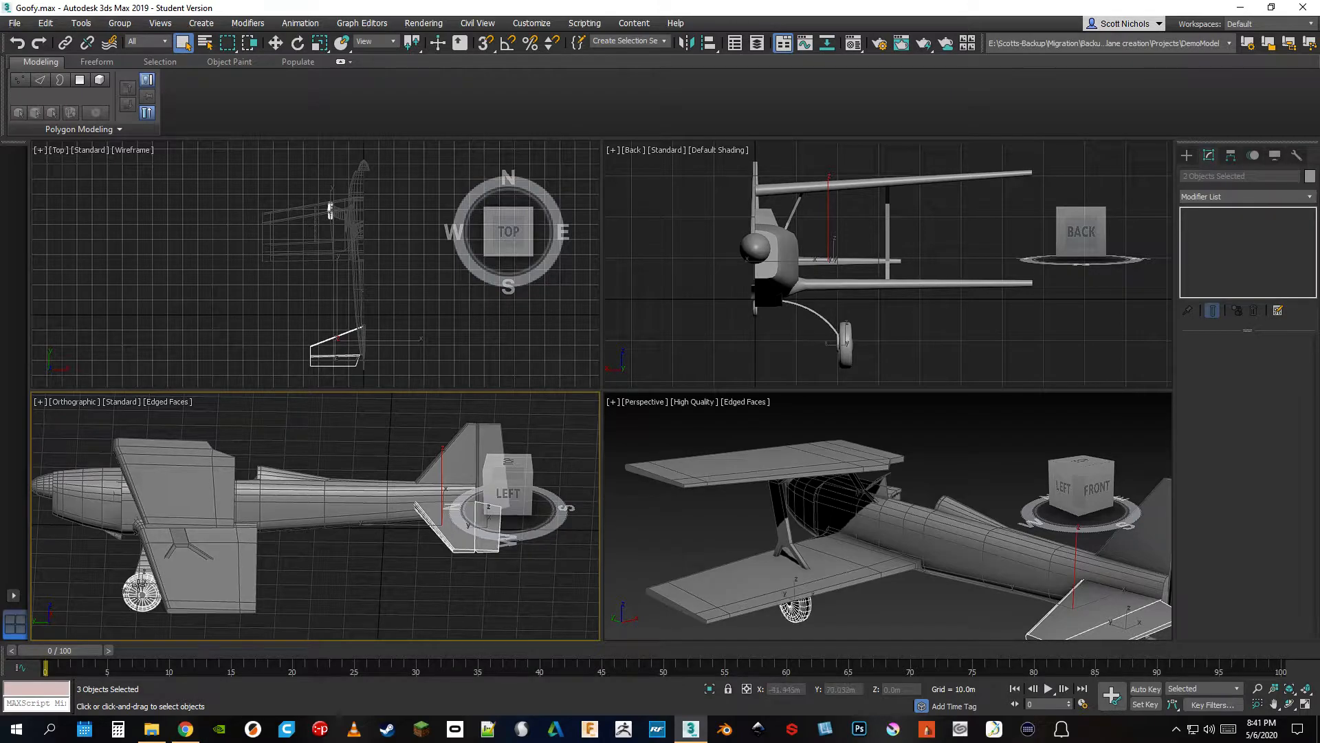
ctrl+click(259, 500)
ctrl+click(274, 498)
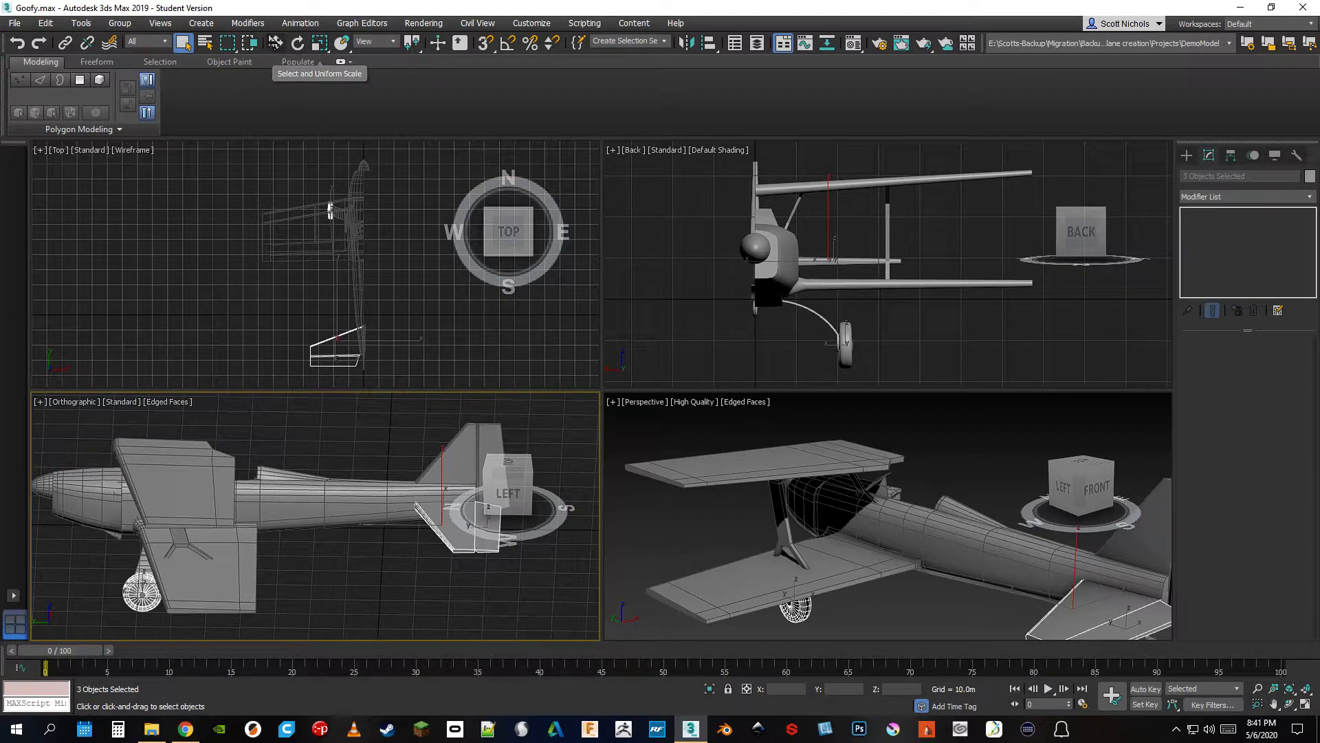
click(271, 514)
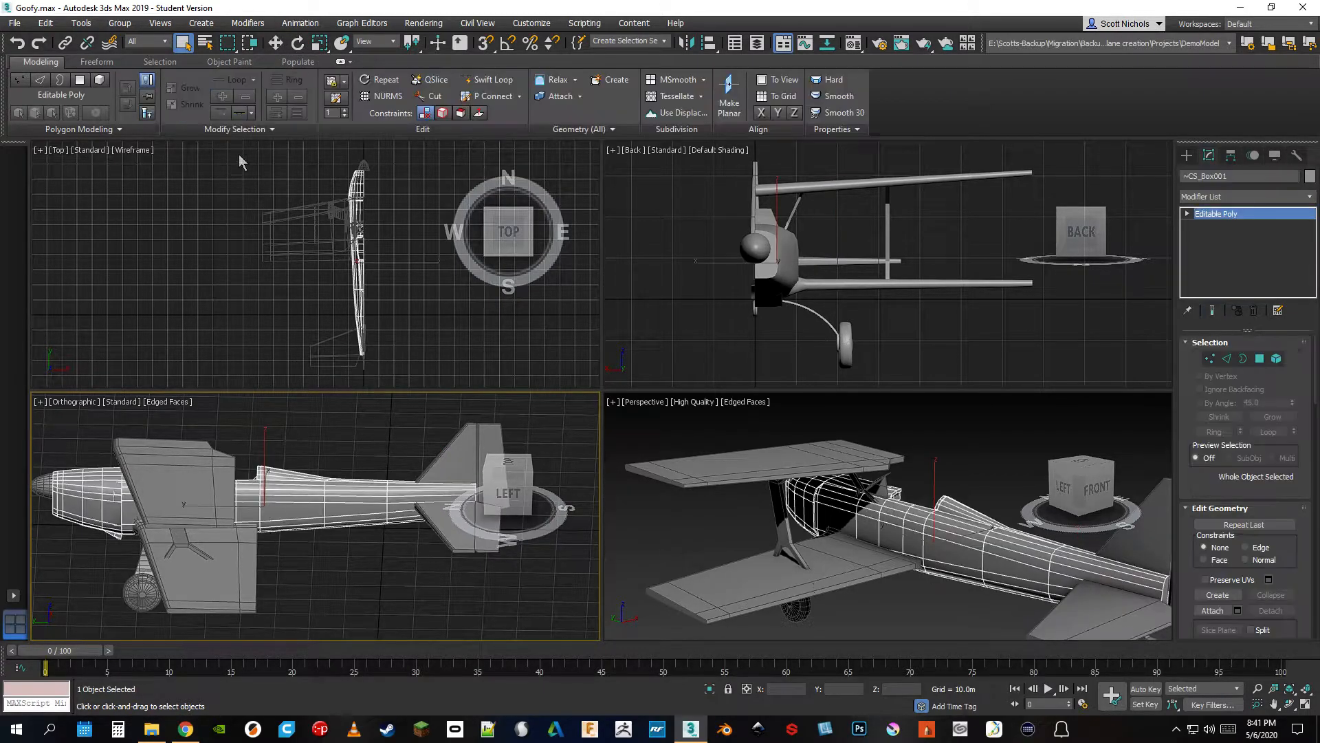
Try moving the fuselage about 8 m toward the tail in the orthographic view and undo the move
key(w)
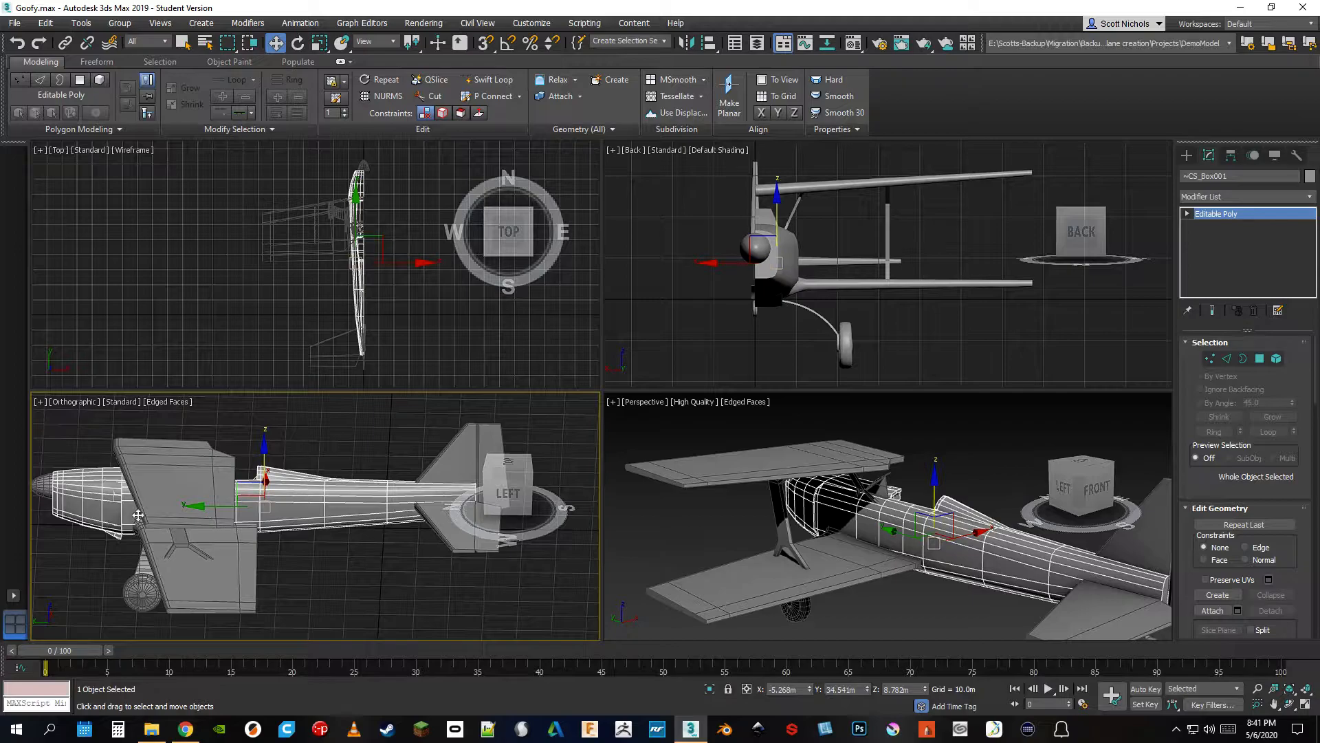
click(156, 477)
click(267, 506)
drag(267, 507, 295, 510)
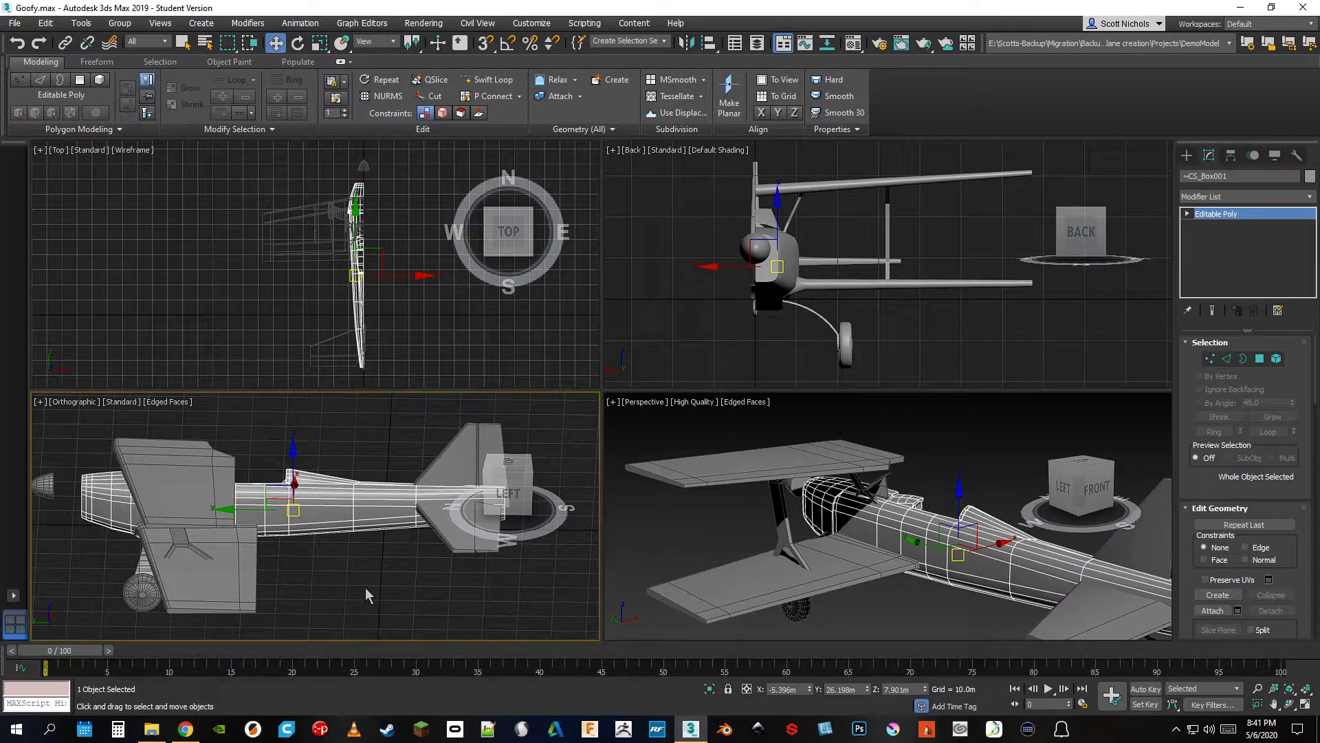
key(ctrl+z)
key(ctrl+z)
key(ctrl+z)
key(ctrl+z)
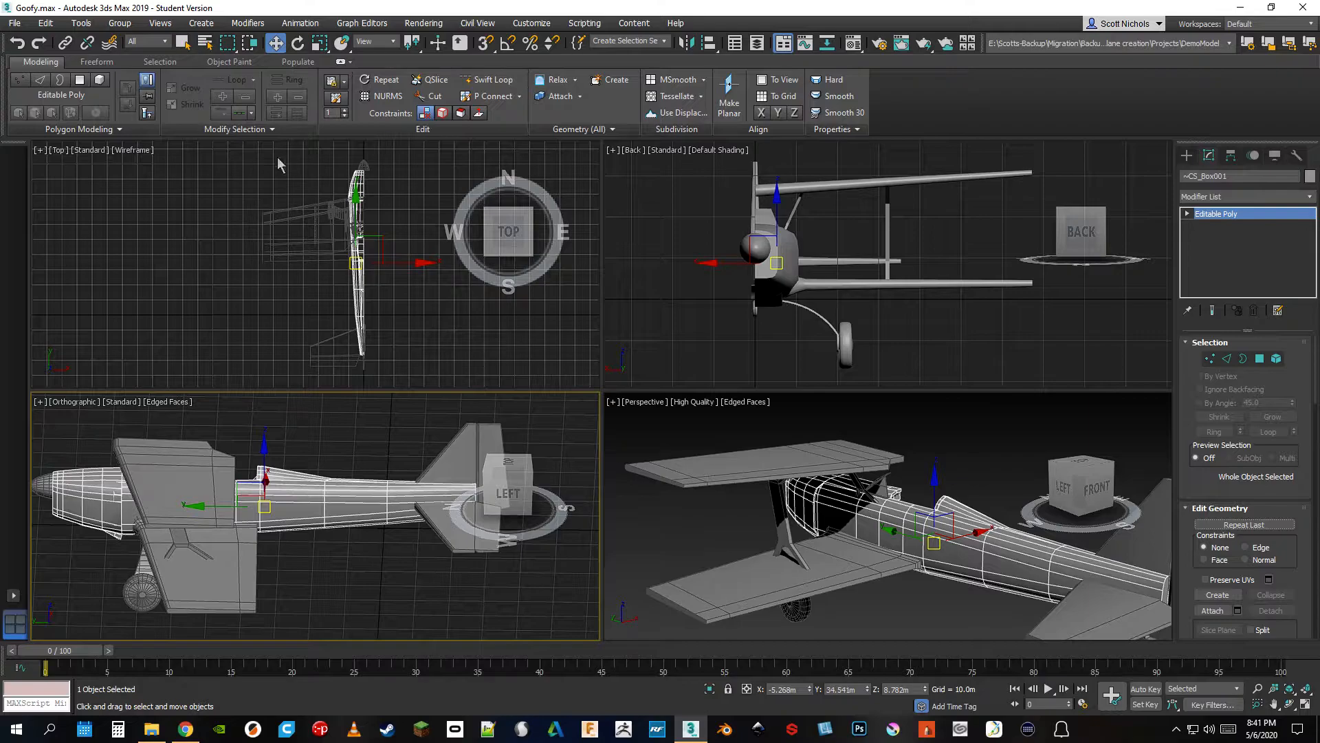
Using Select Object, pick ~CS_Object006 from the Select From Scene list by name, and clear the selection in the Top viewport
click(182, 42)
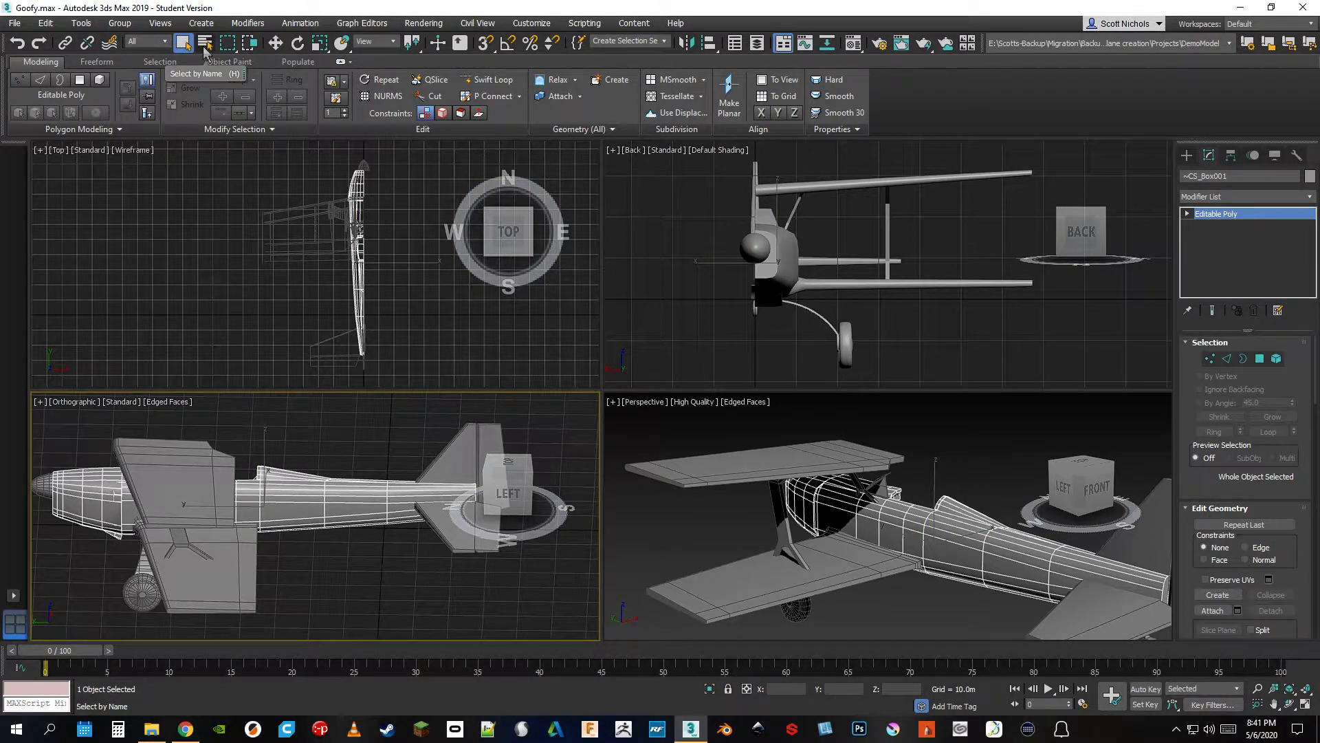
click(204, 45)
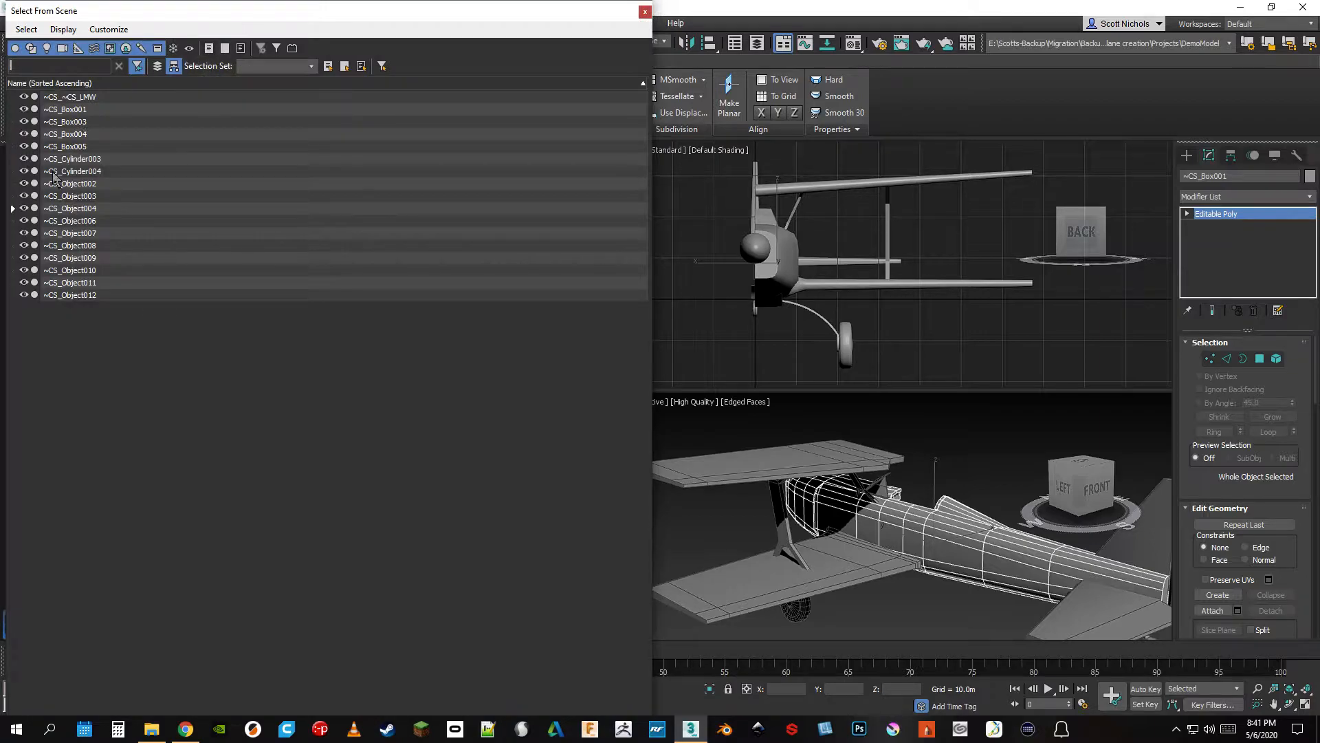
click(110, 220)
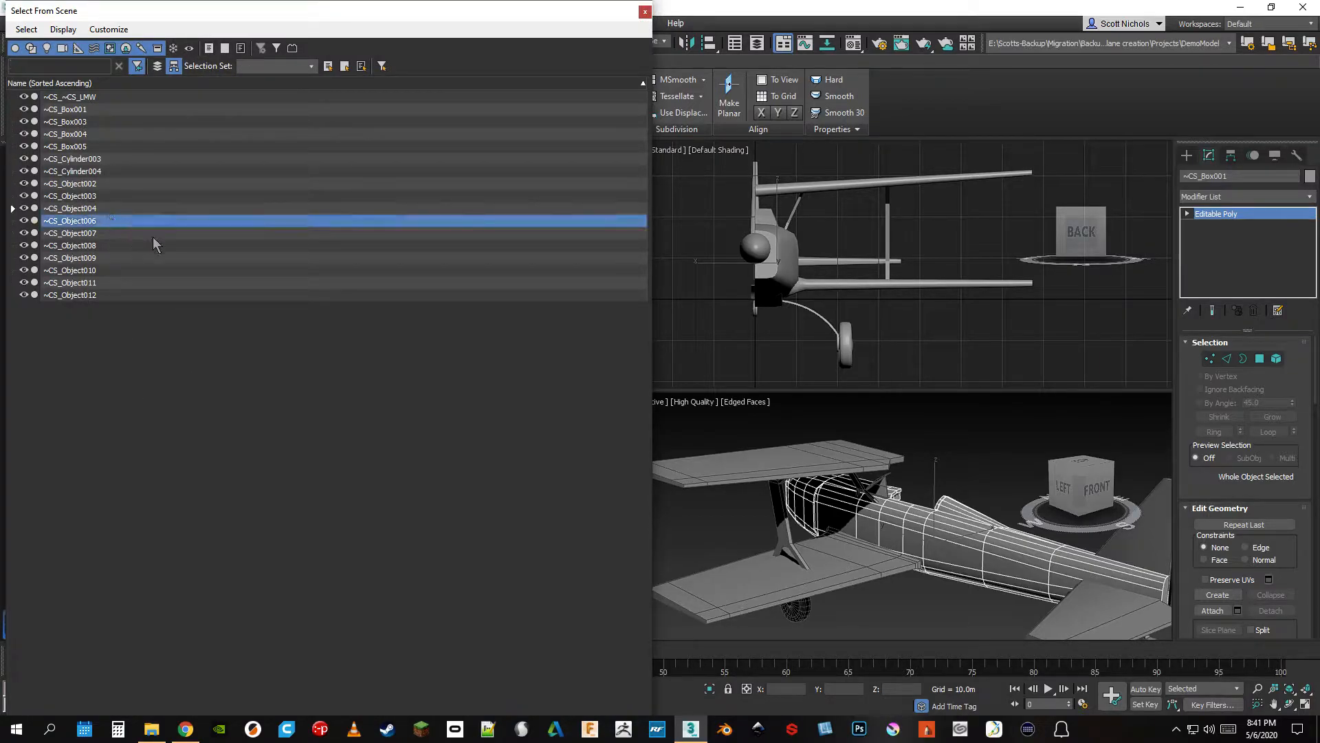
double_click(68, 221)
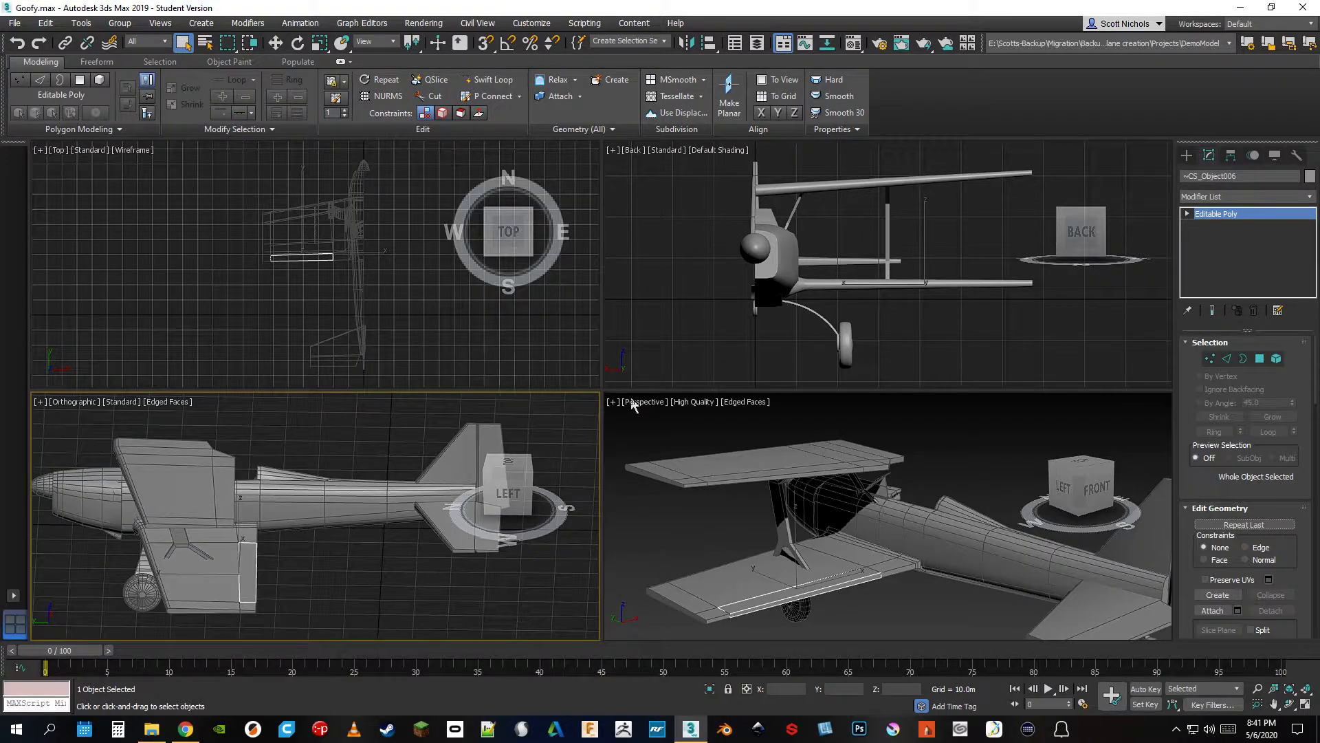
click(188, 241)
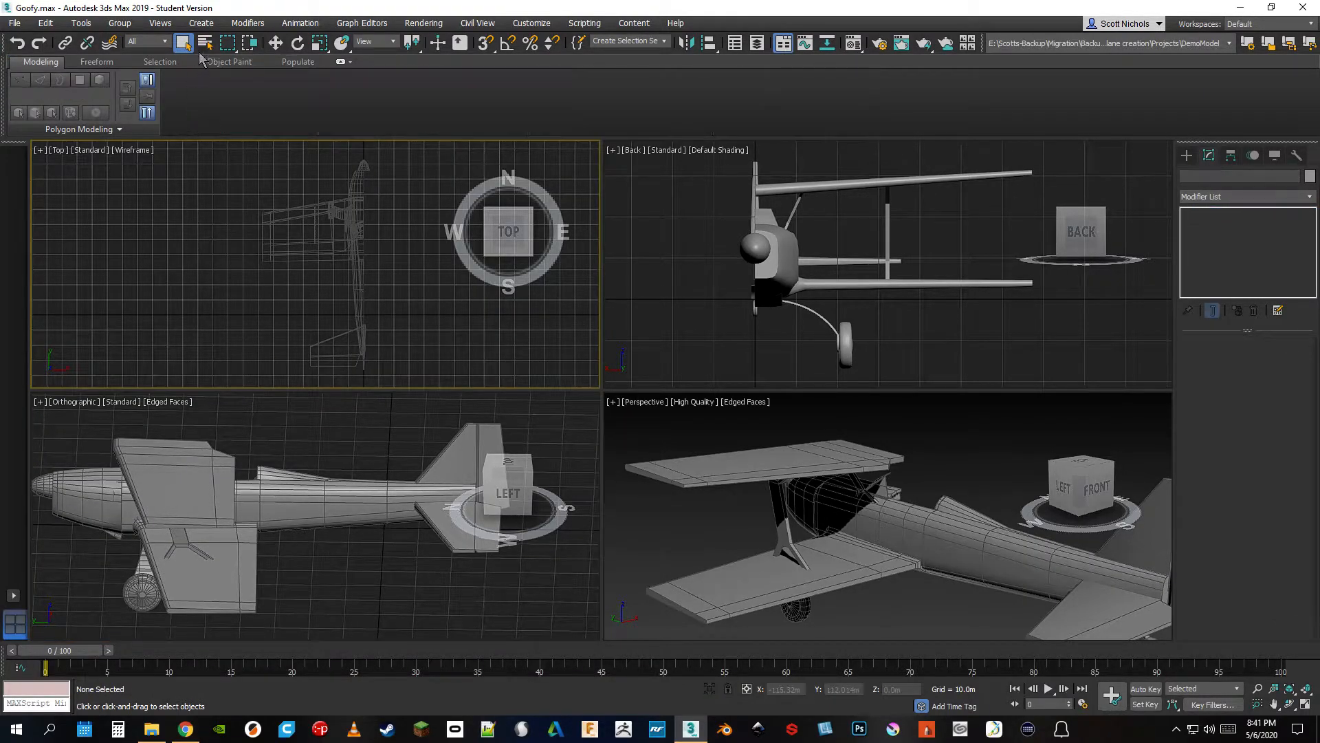
Review the selection region shapes, region-select the central airplane parts with a rectangle in the Back viewport, and clear the selection
click(229, 46)
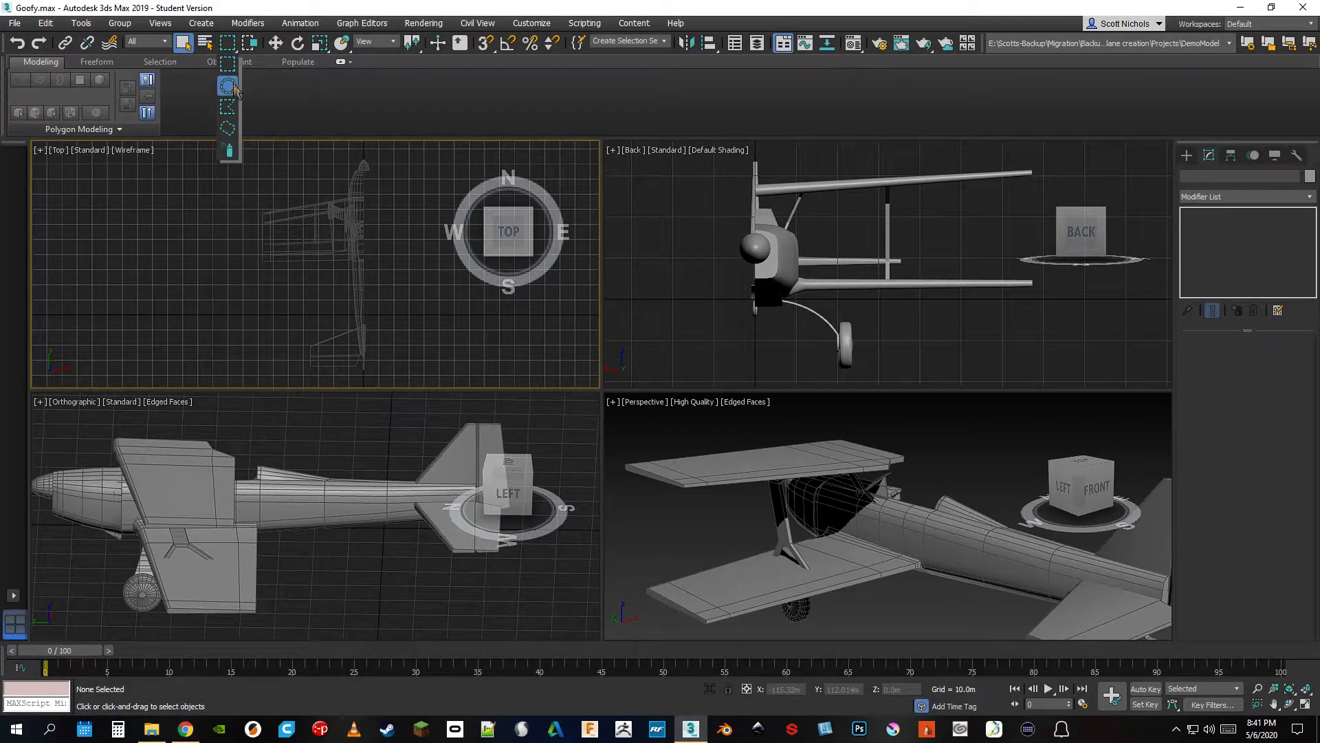
click(230, 45)
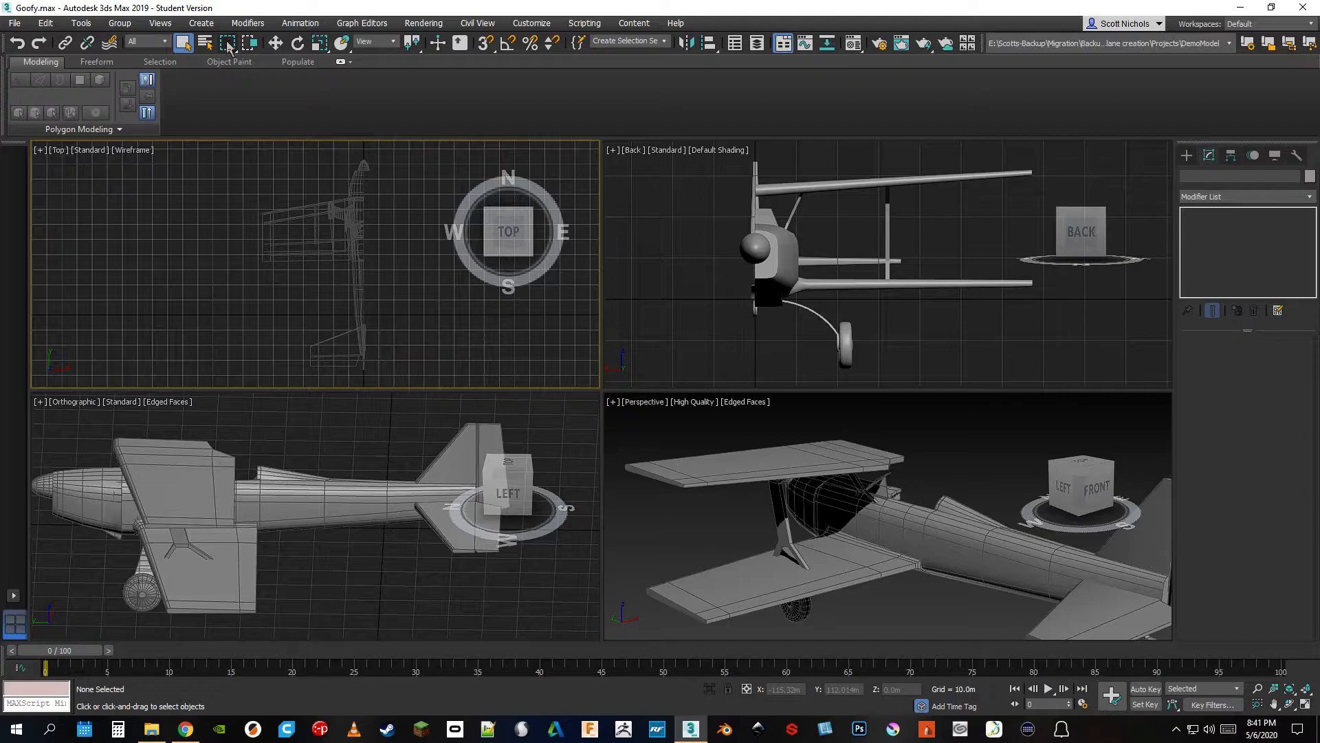
drag(680, 181, 1006, 366)
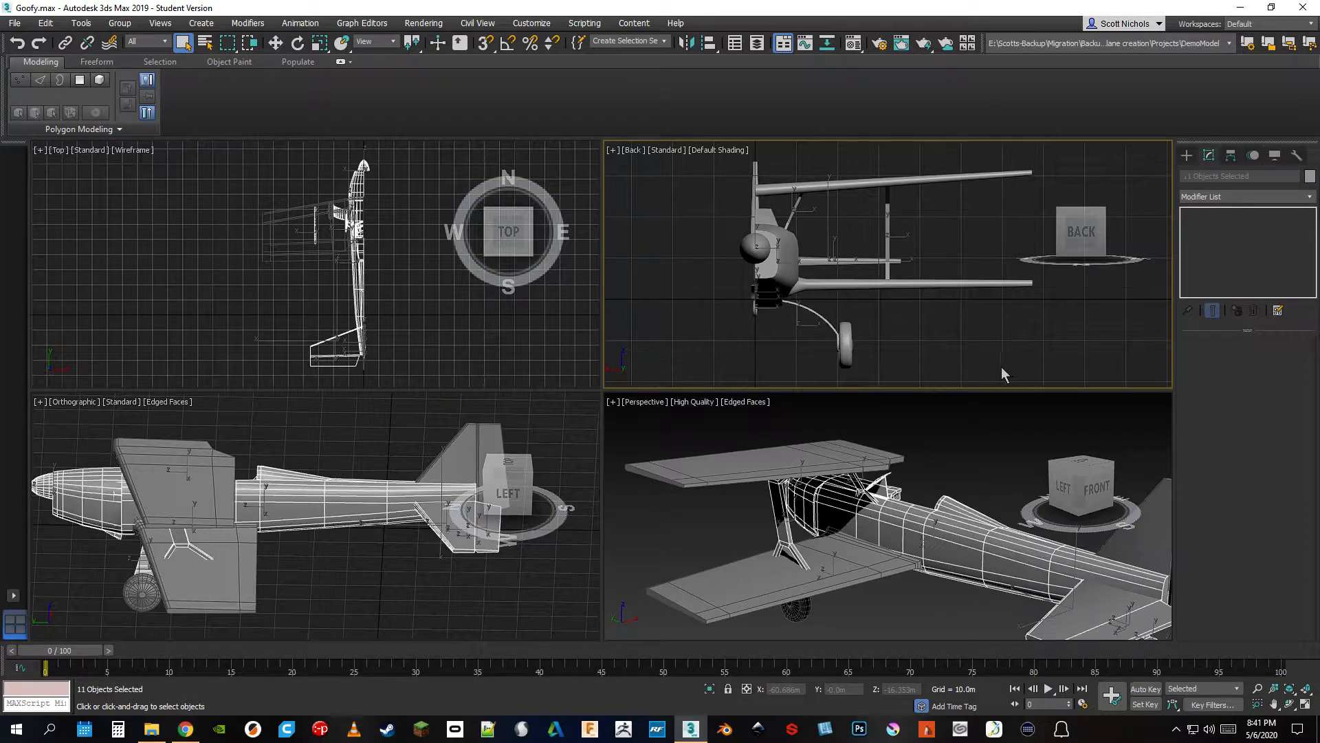
click(726, 287)
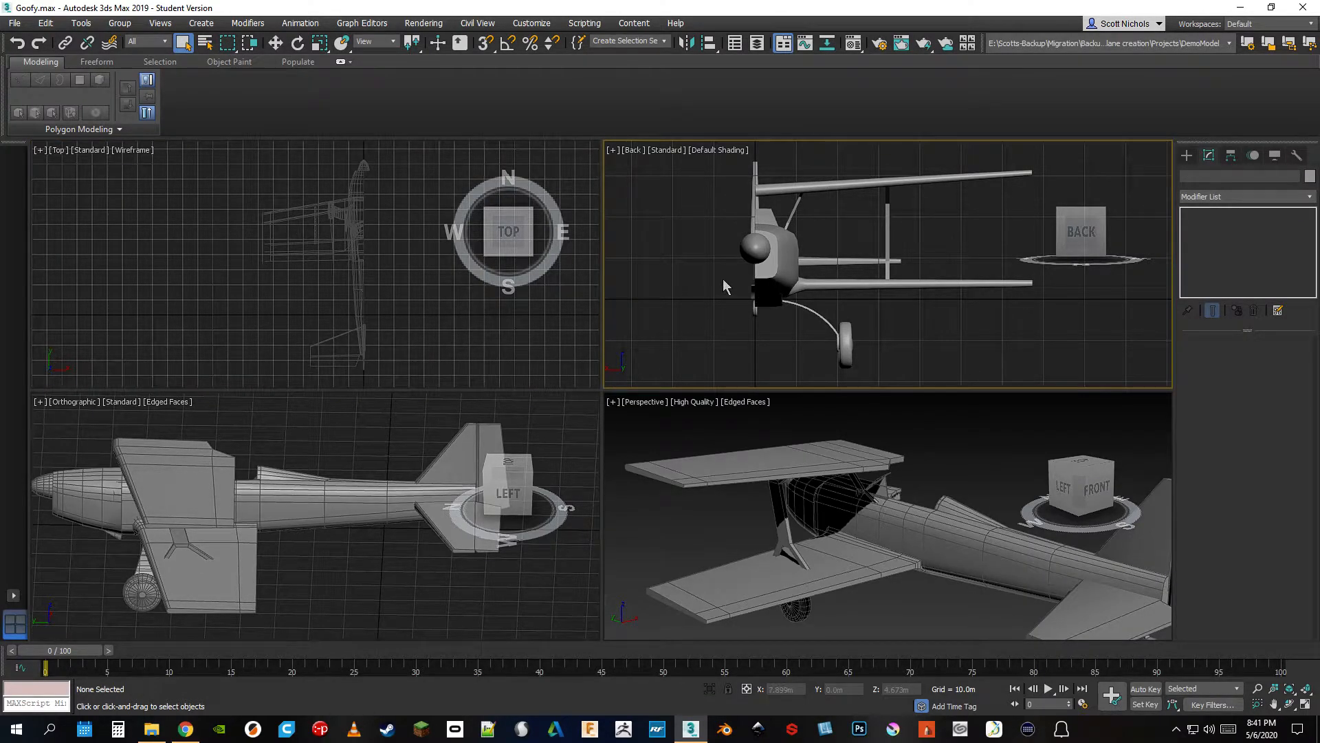
Set the selection region to Fence, outline the airplane with a closed polygon in the Back viewport, and clear the selection
drag(223, 49, 232, 117)
click(759, 359)
click(953, 363)
click(985, 259)
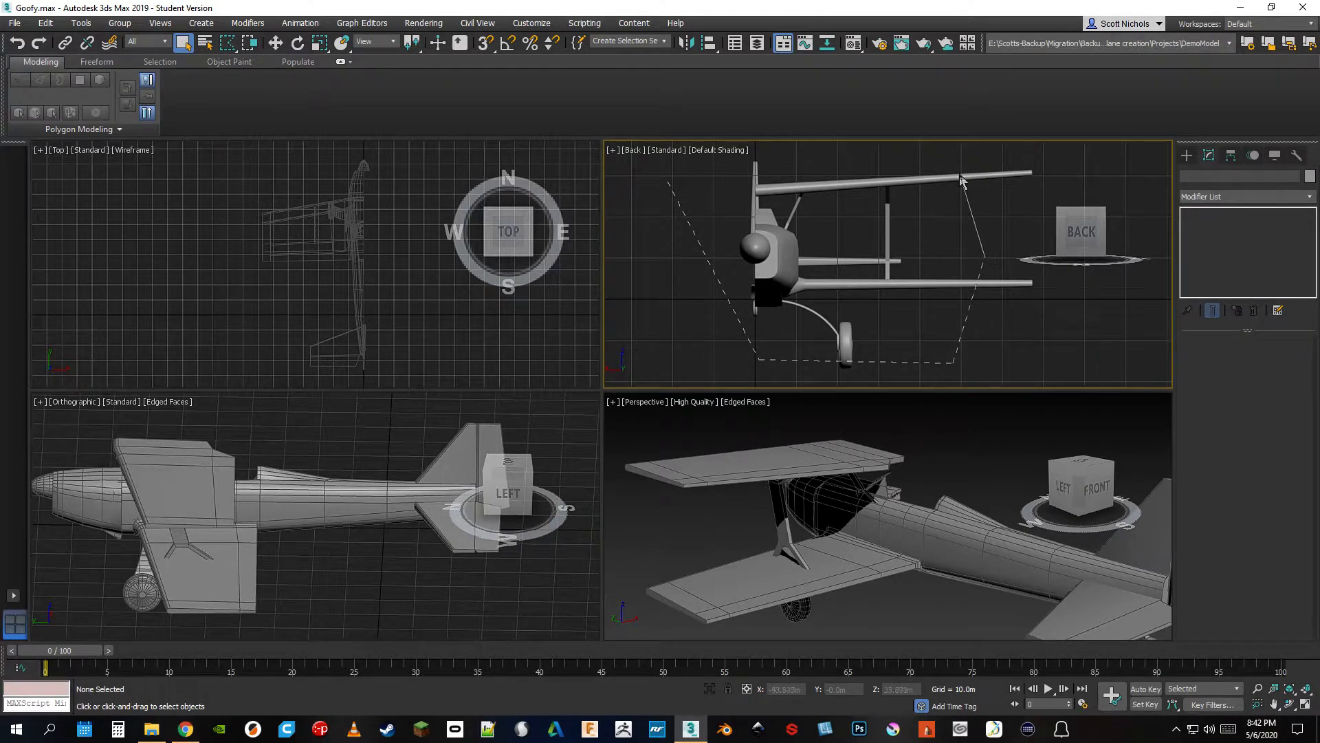
click(668, 180)
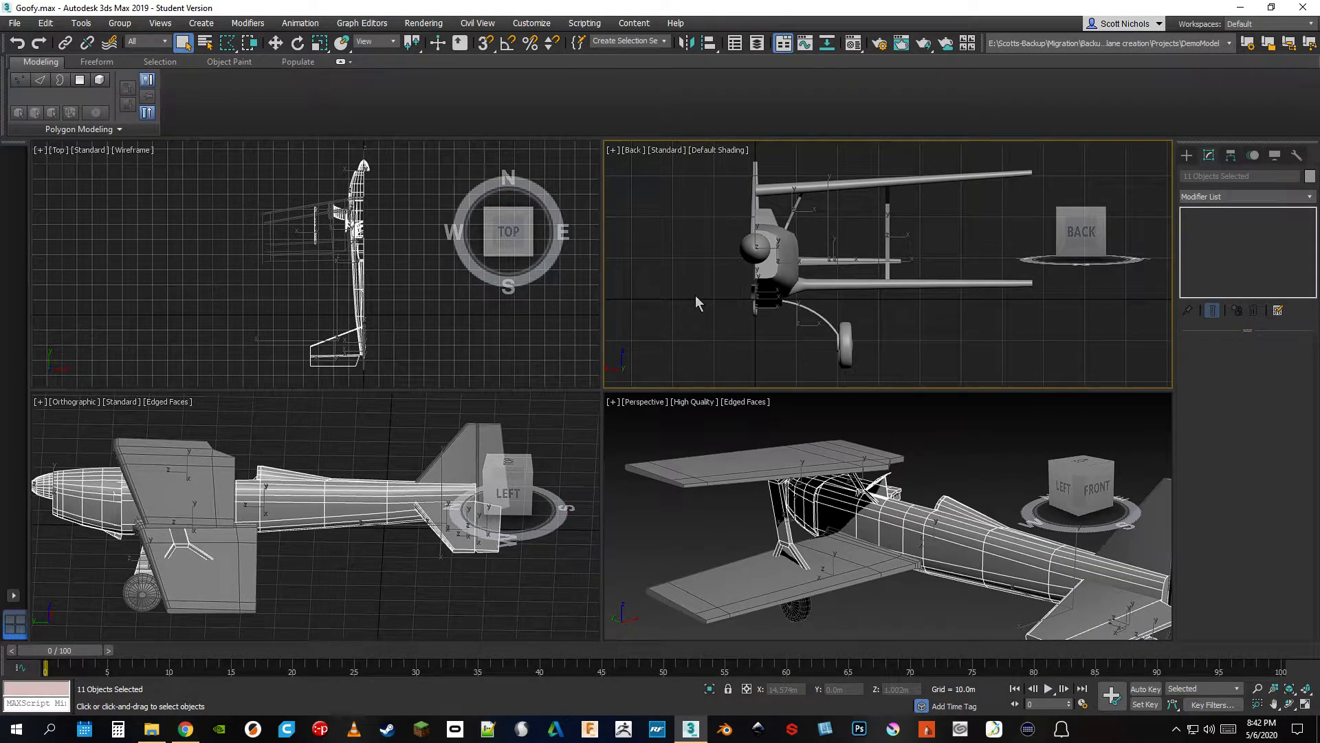
click(696, 295)
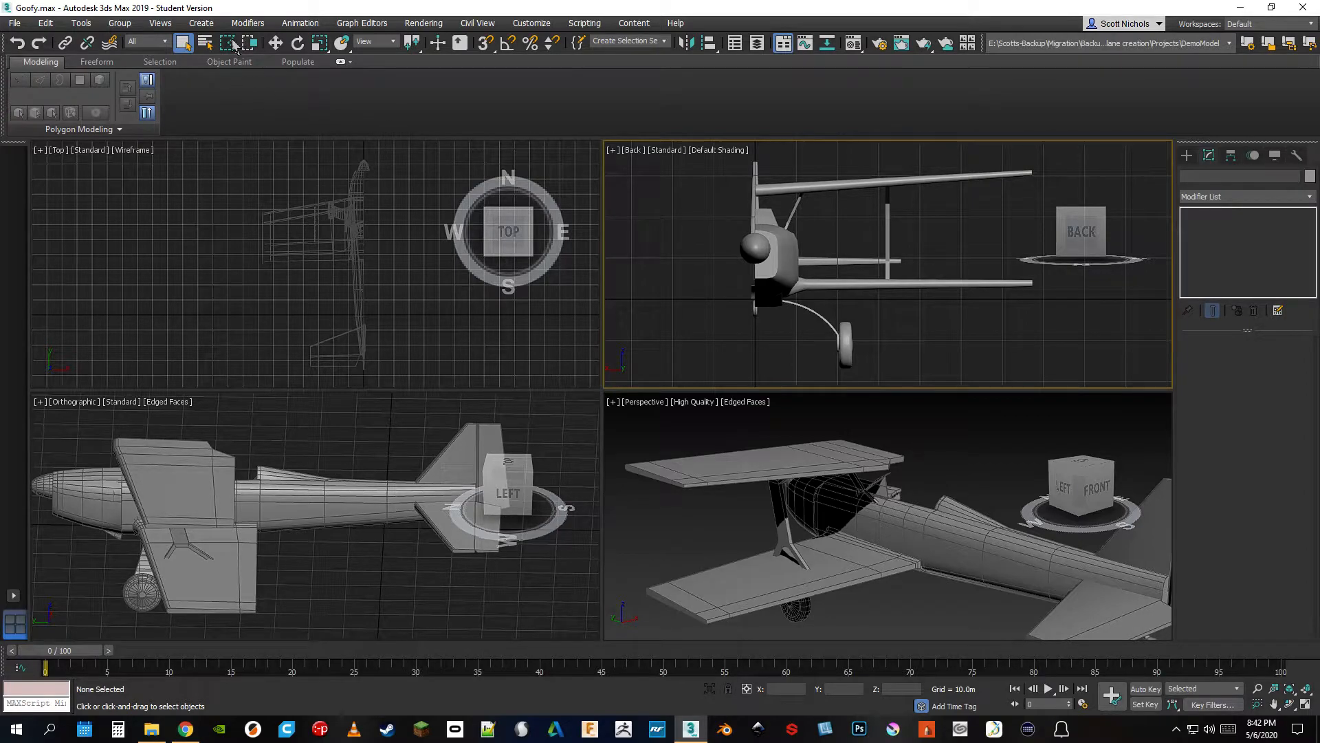
Restore the rectangular selection region, toggle to Window selection, and show the airplane's tail in a Left view
drag(228, 42, 229, 66)
click(249, 44)
scroll(282, 451, down, 2)
middle_drag(282, 446, 259, 442)
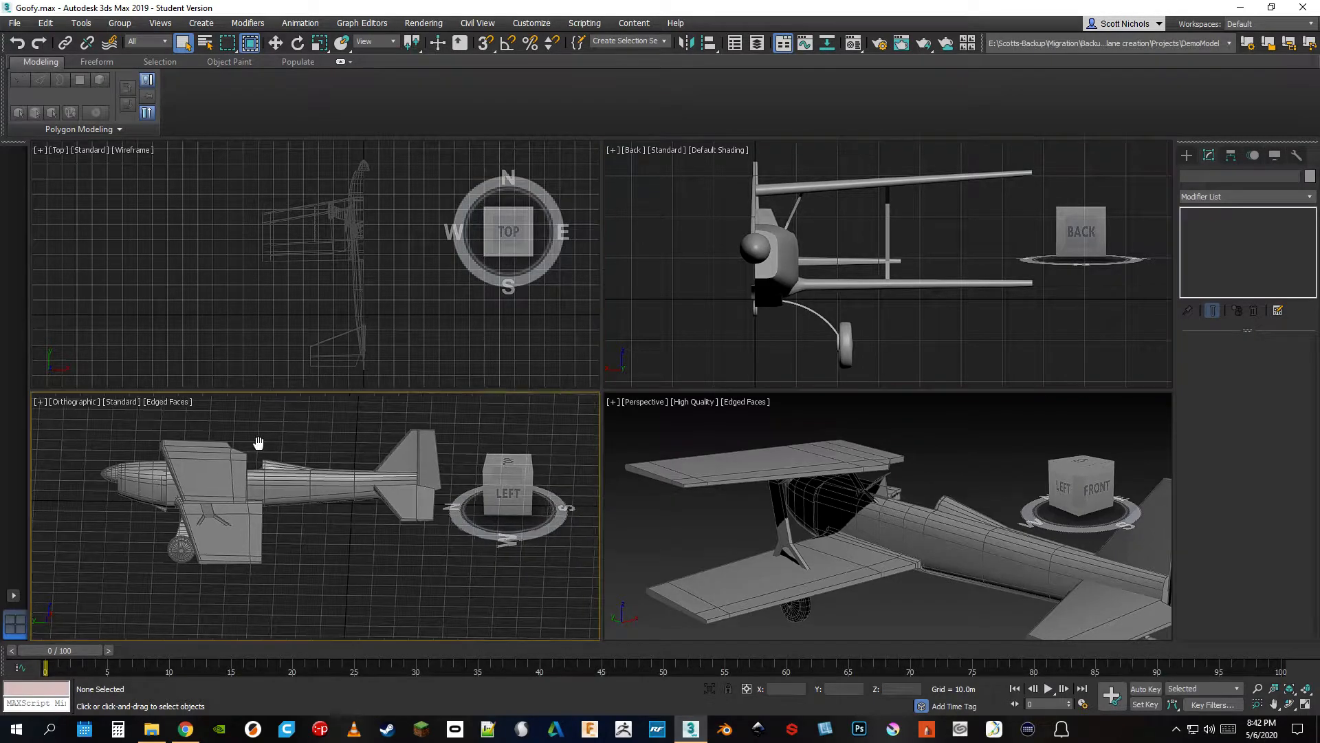
click(505, 499)
scroll(414, 531, up, 6)
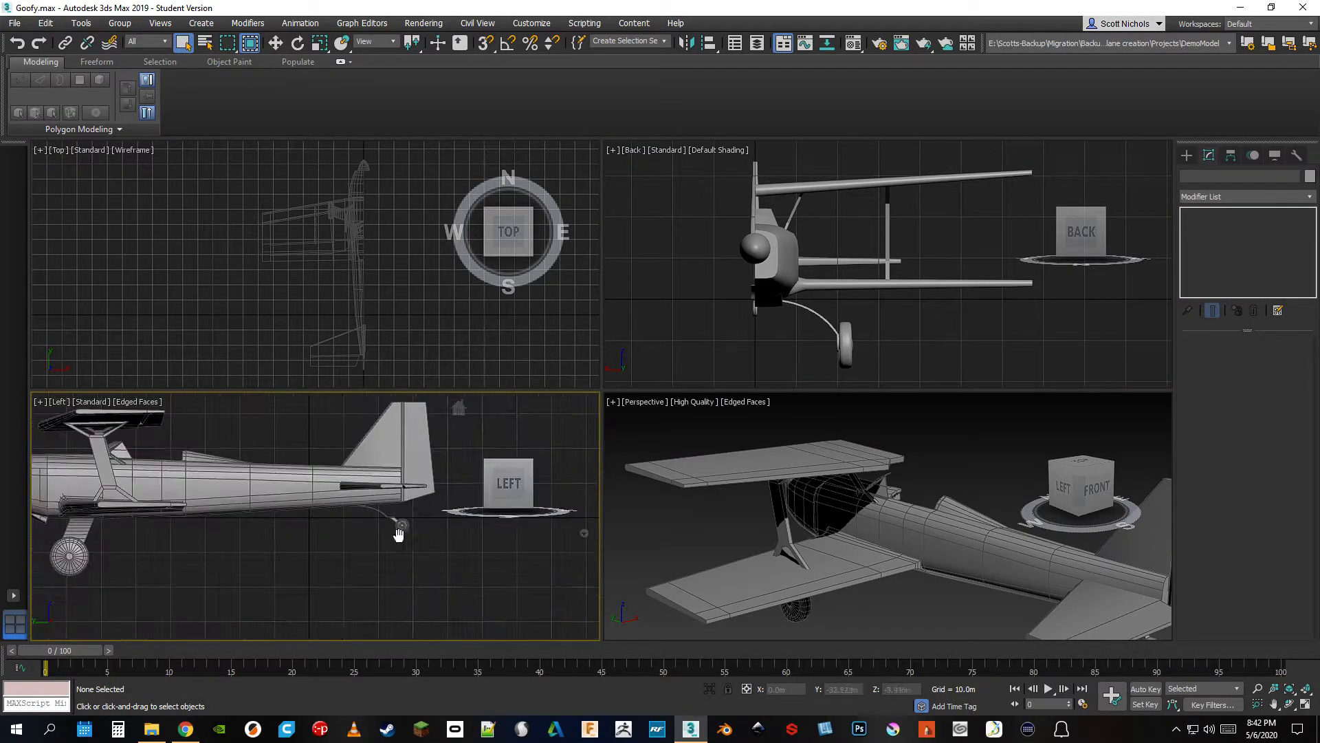
middle_drag(375, 470, 351, 524)
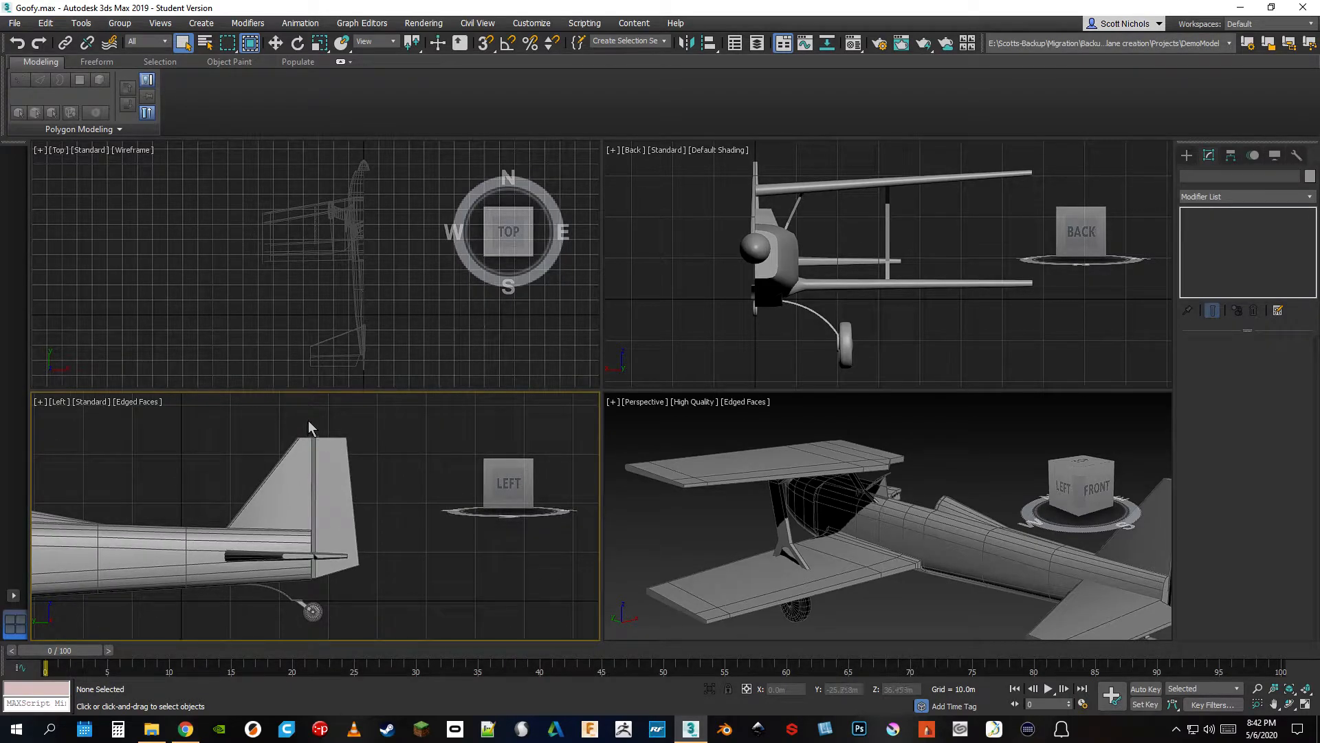
Window-select the rudder and elevator and clear them, and crossing-select the fin and rudder and clear them
drag(308, 420, 377, 595)
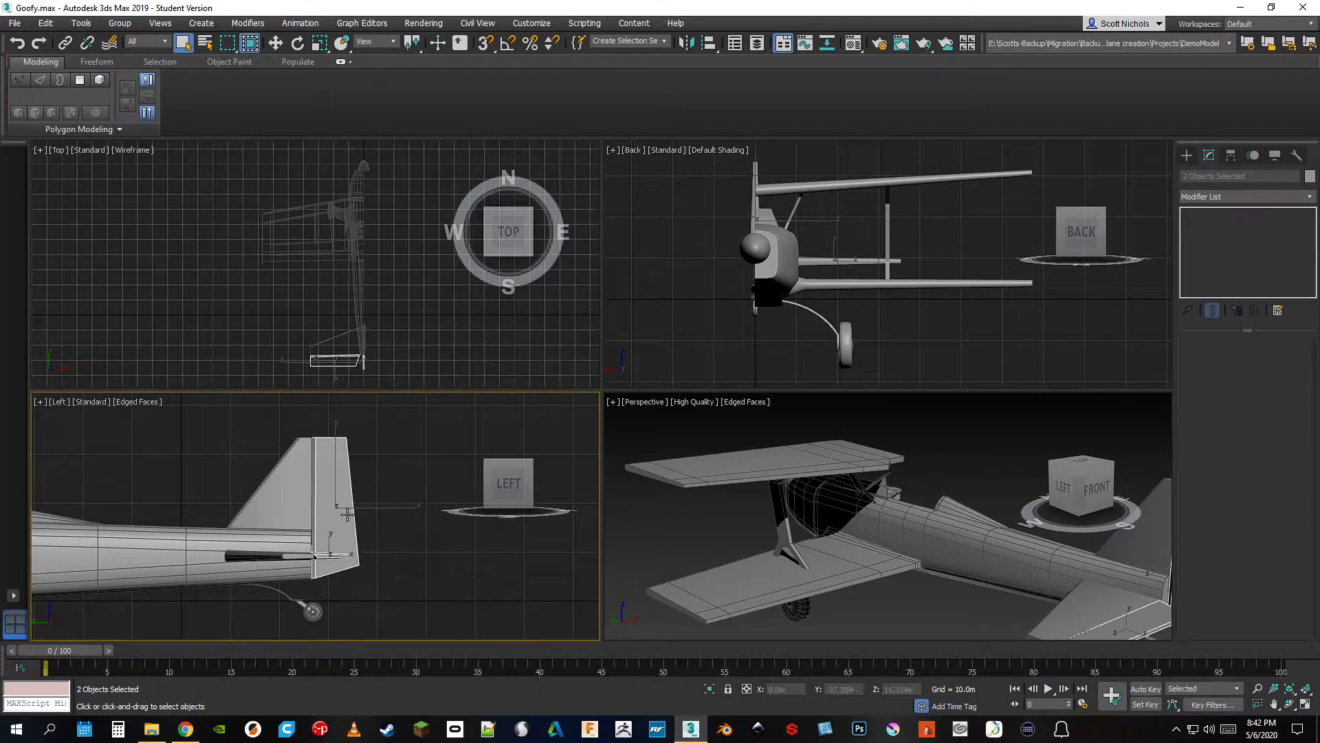
click(394, 505)
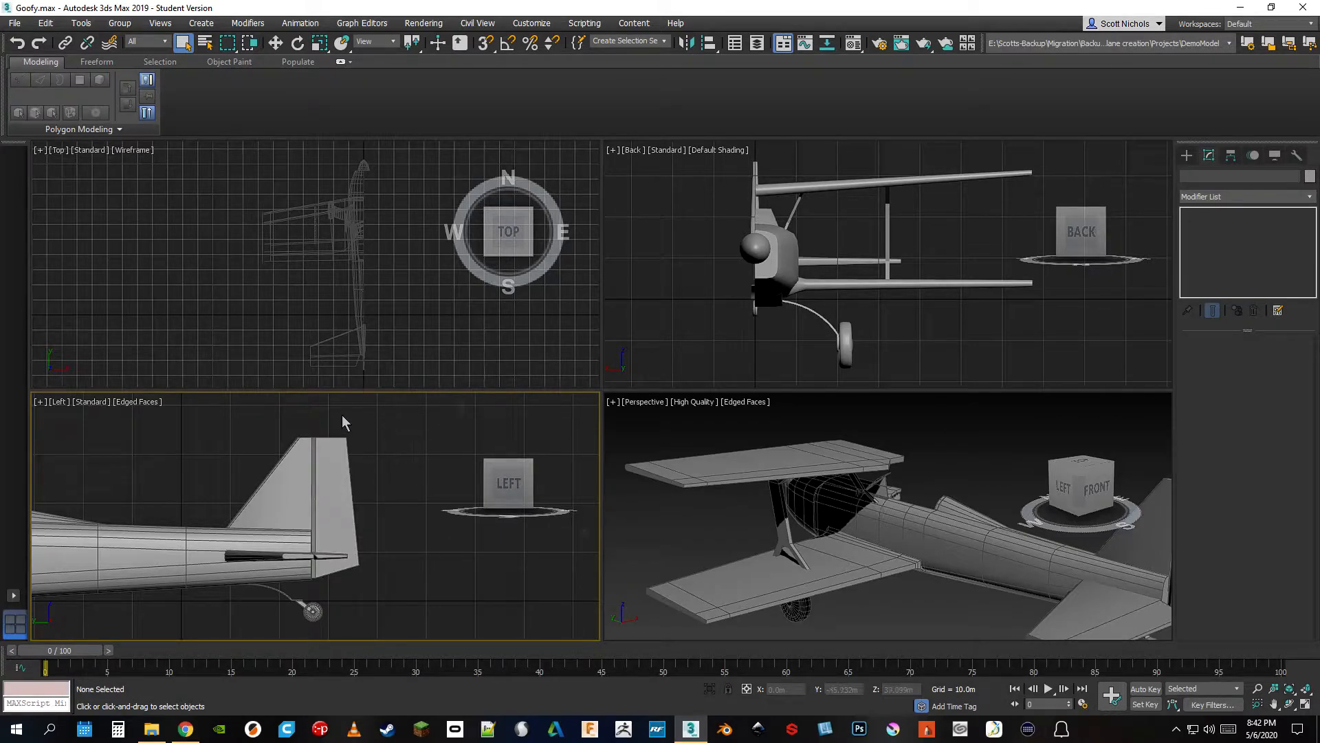
drag(415, 423, 193, 480)
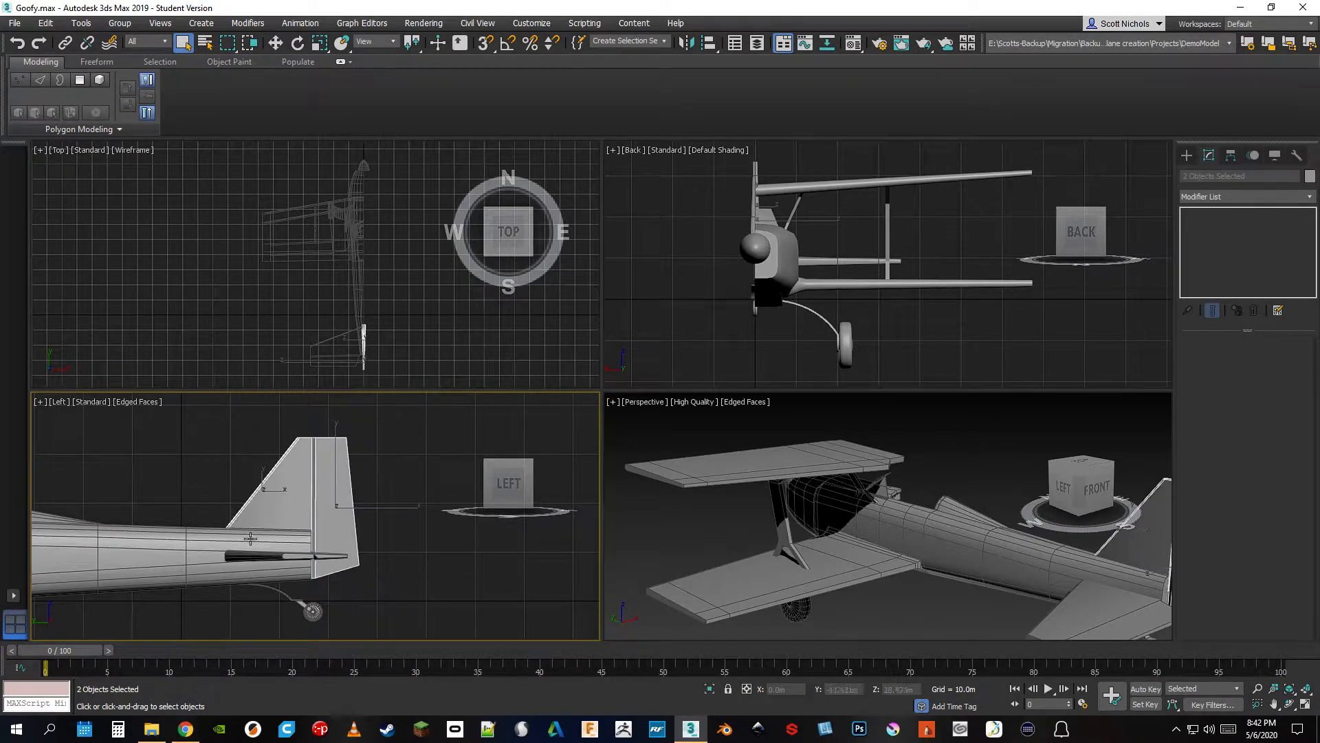
click(373, 585)
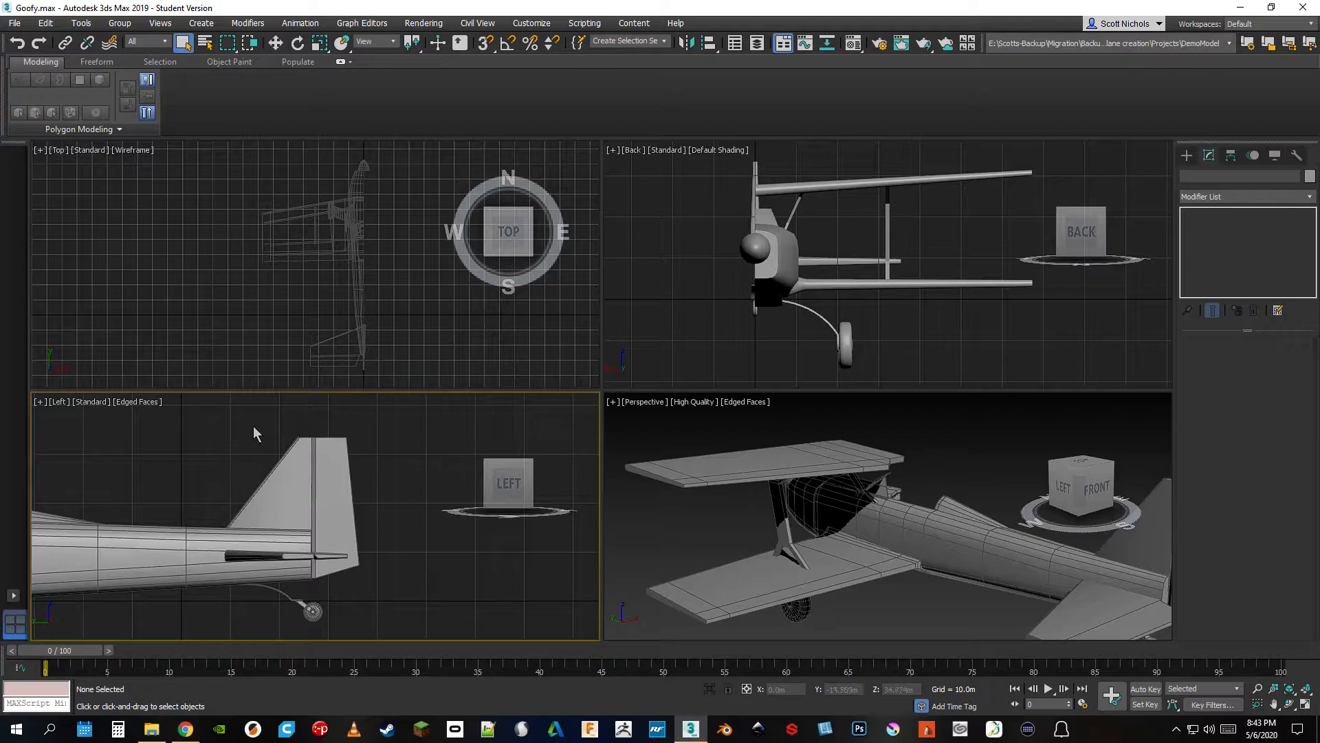
Compare a window selection of the fin alone with a crossing selection of fin and rudder, and clear the selection
drag(216, 416, 406, 546)
drag(199, 406, 402, 551)
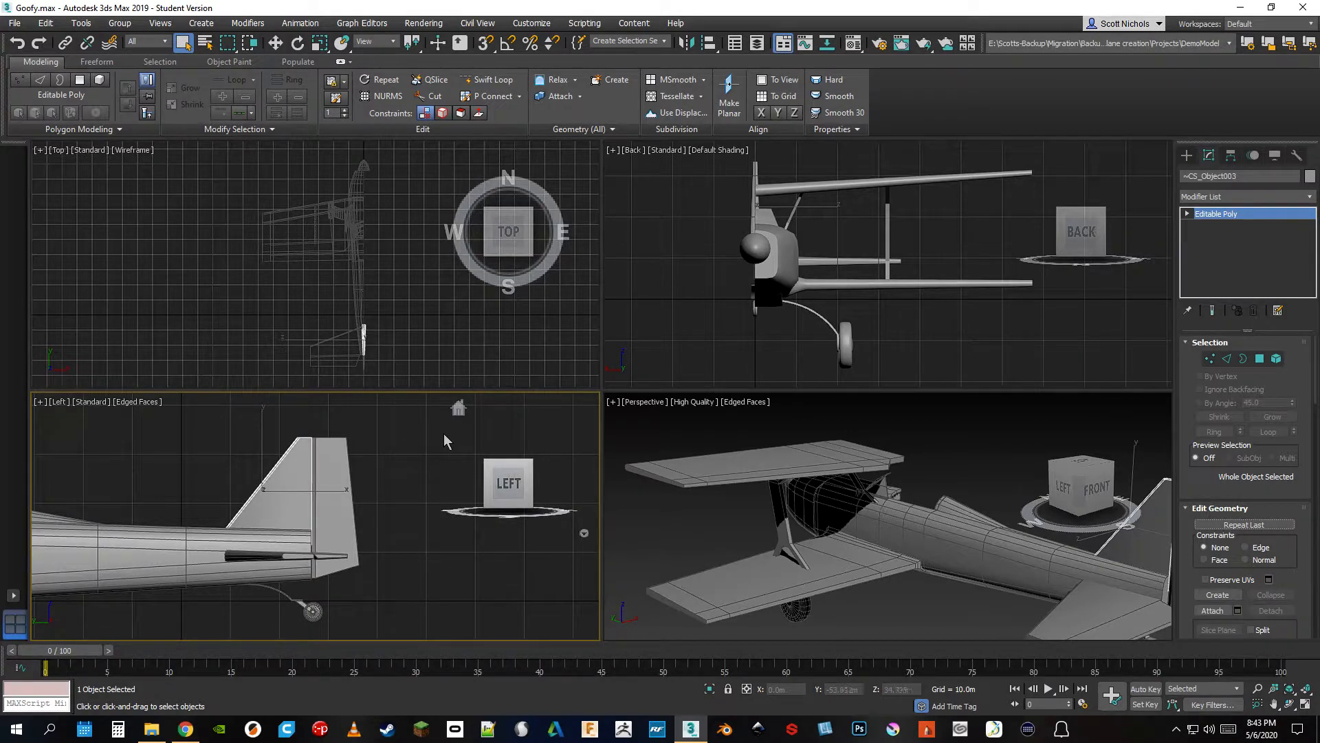
drag(442, 434, 178, 501)
drag(430, 411, 176, 497)
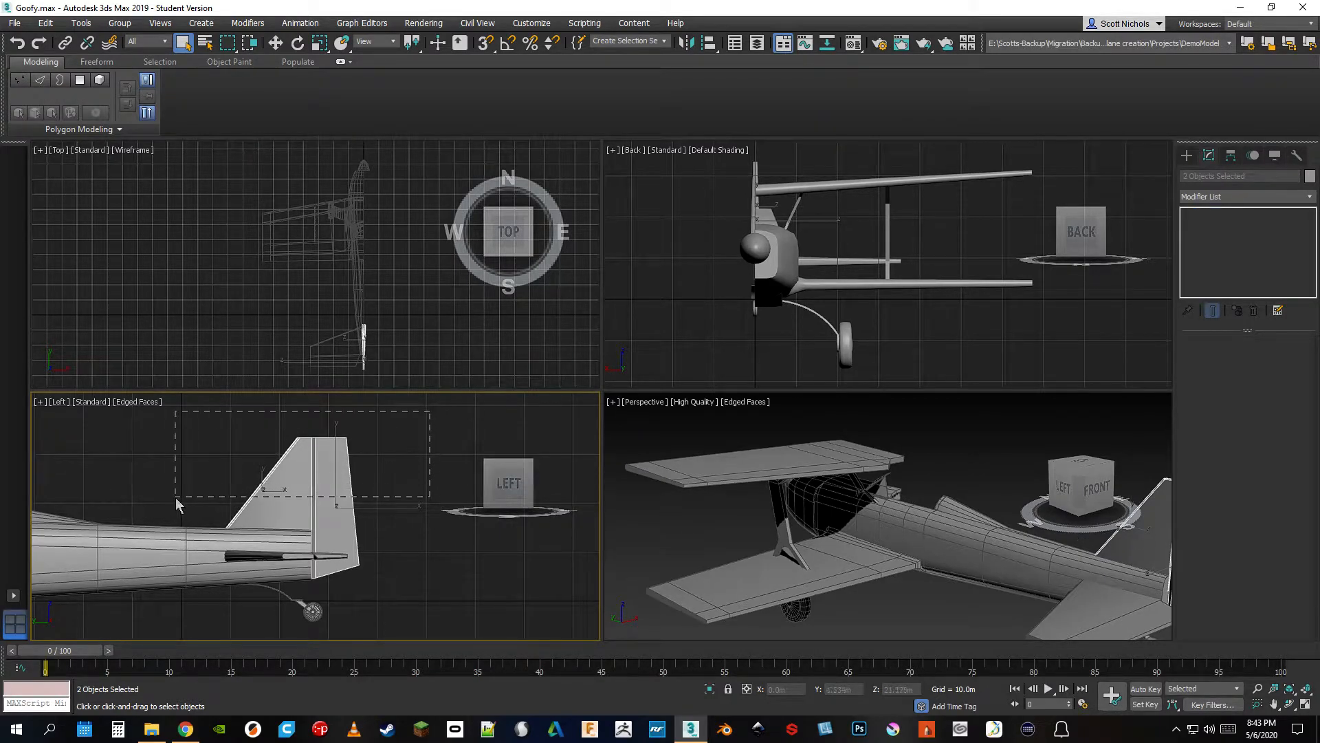
drag(198, 426, 445, 530)
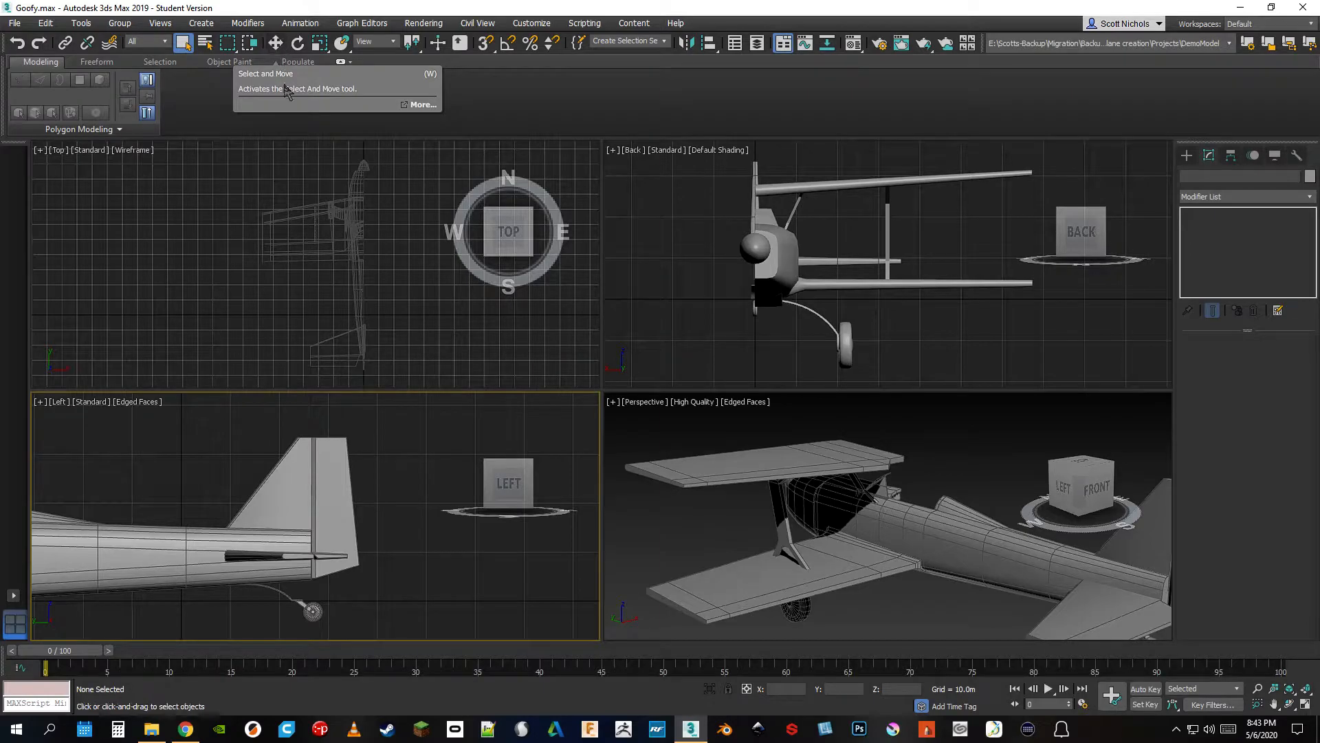
Select the vertical fin and show its Move, Rotate, Uniform Scale and Non-uniform Scale gizmos in the Left viewport
click(278, 43)
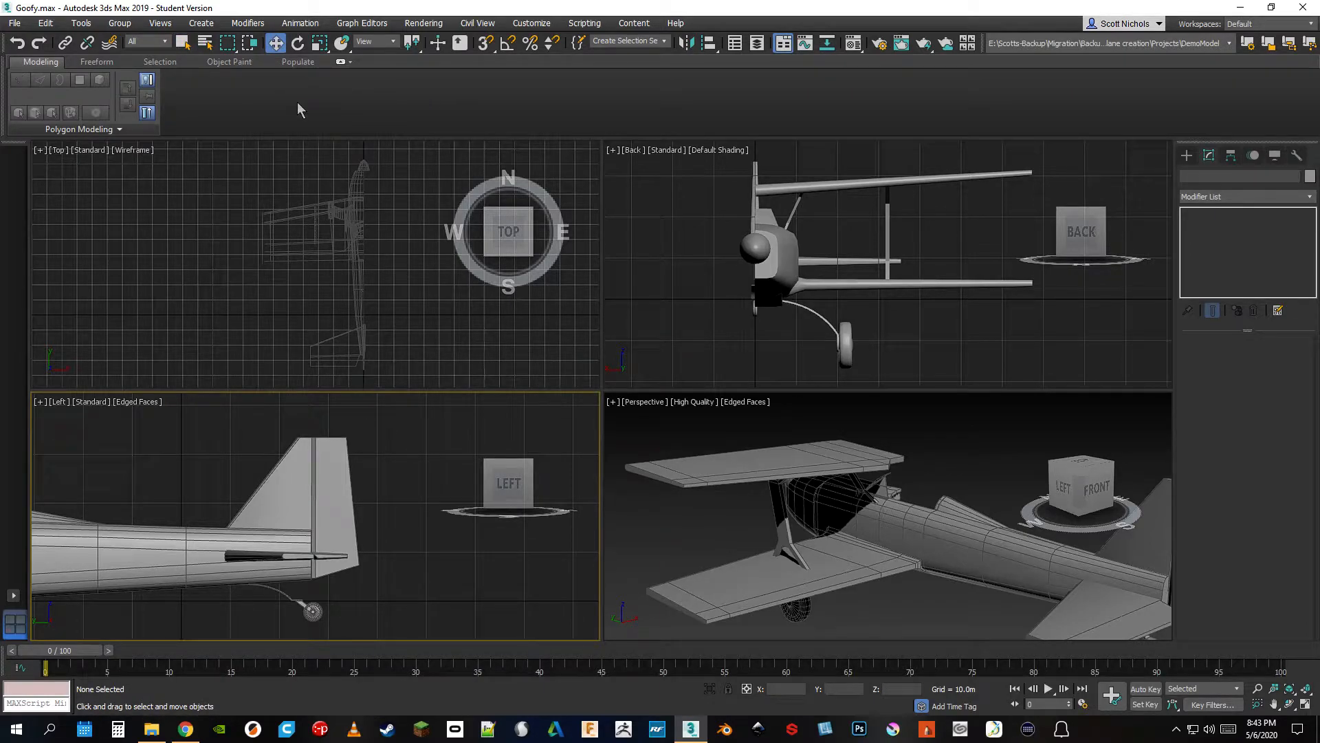
key(q)
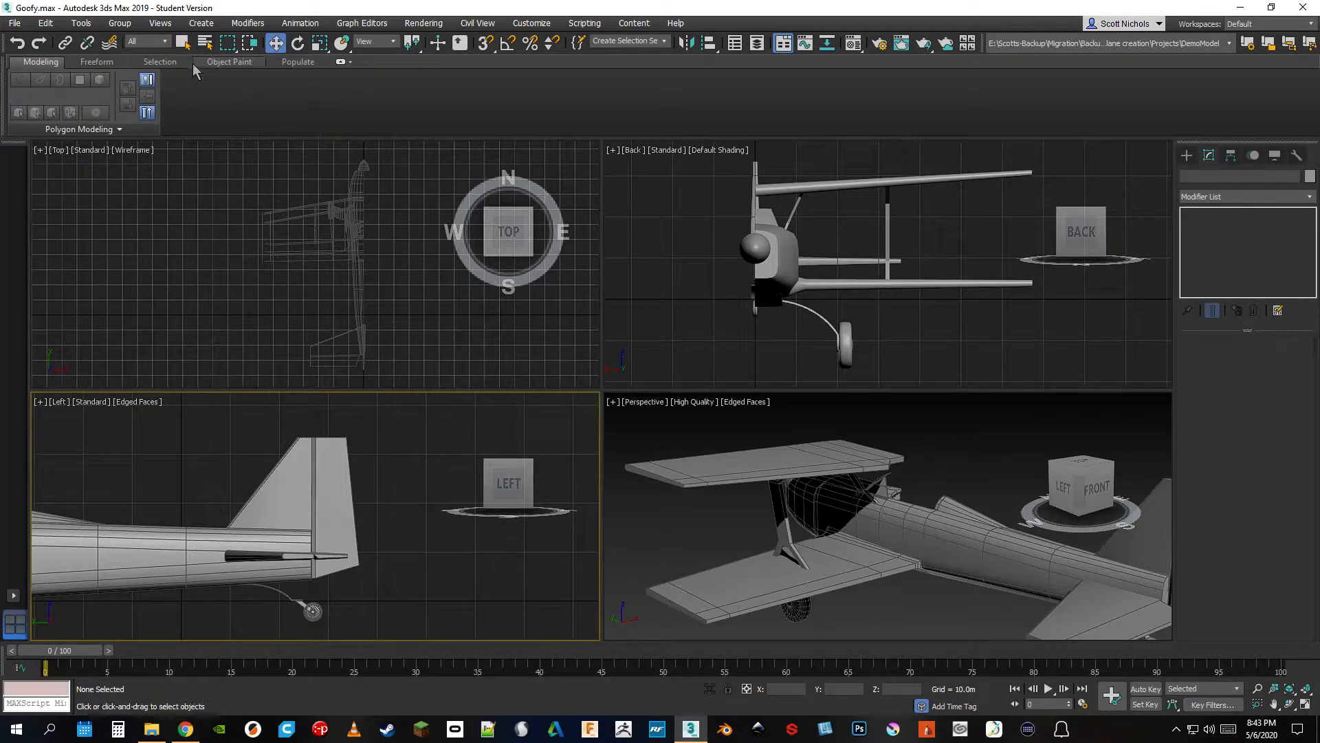
click(284, 474)
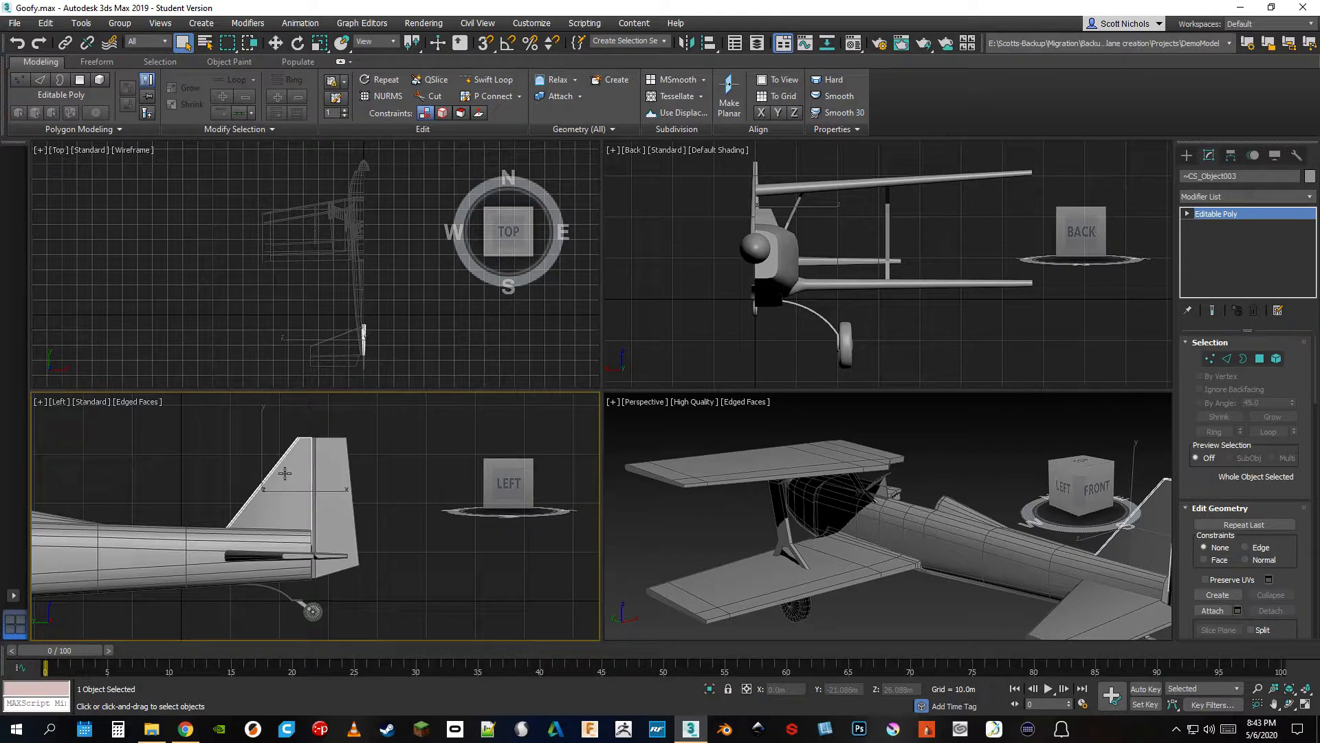
key(w)
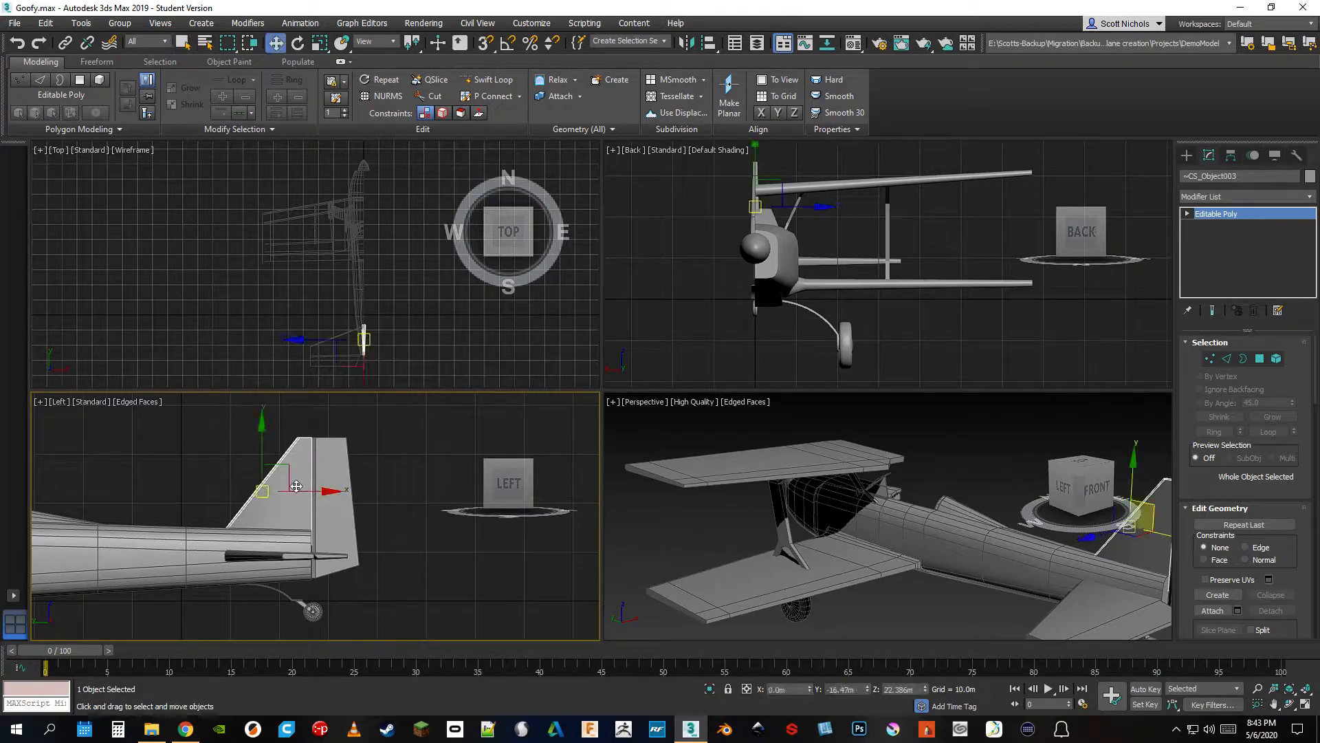
key(e)
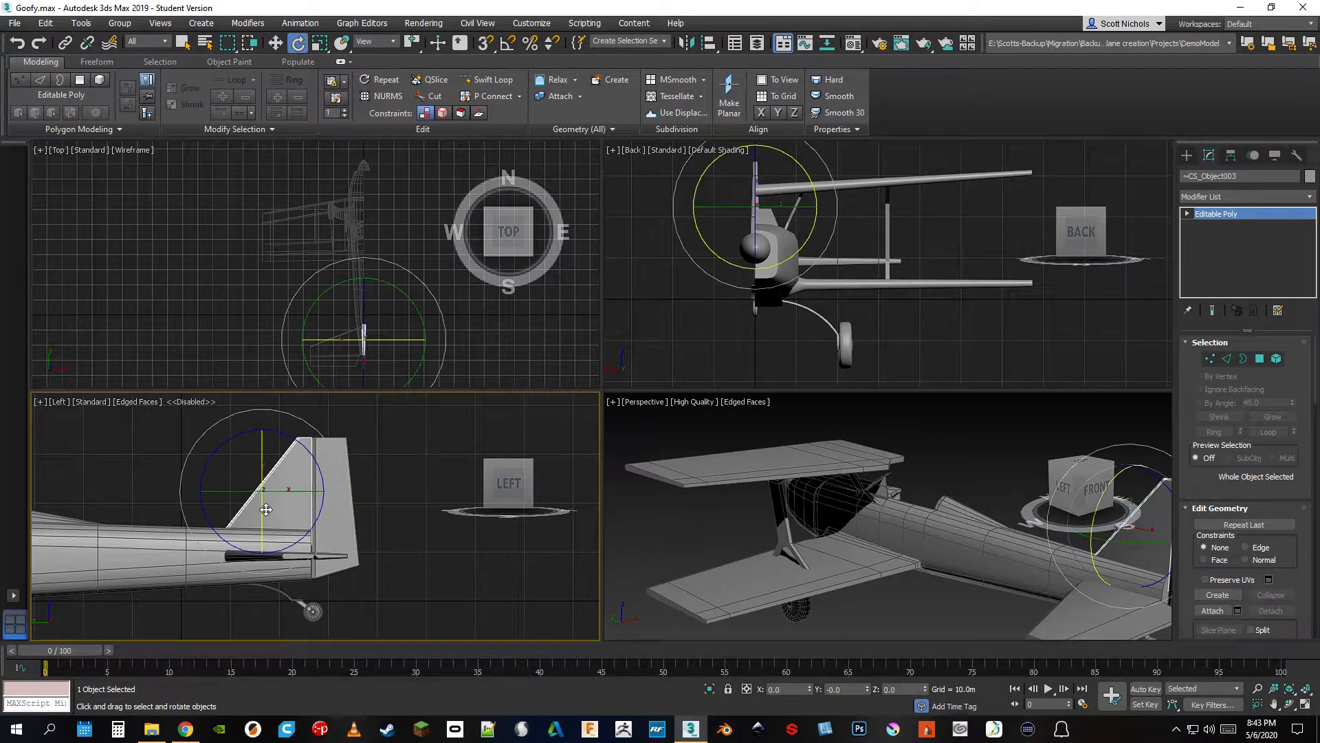
key(r)
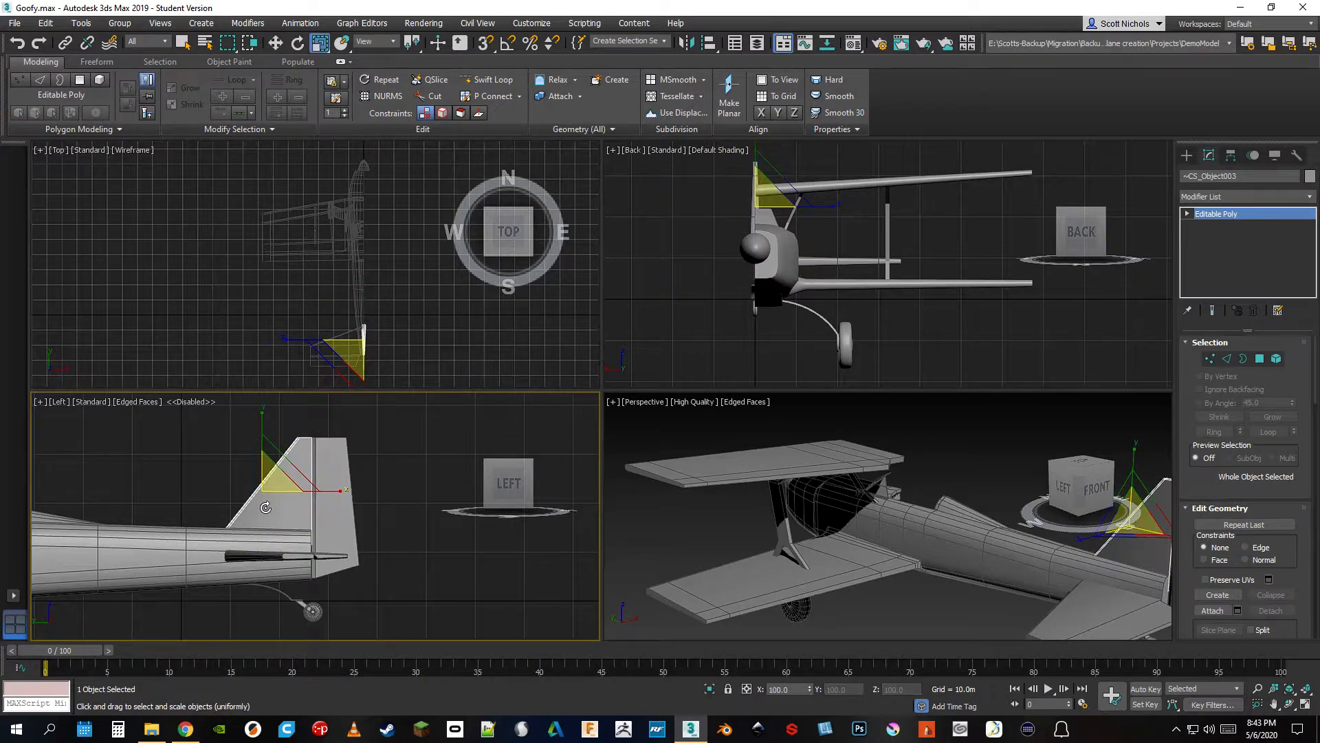
key(r)
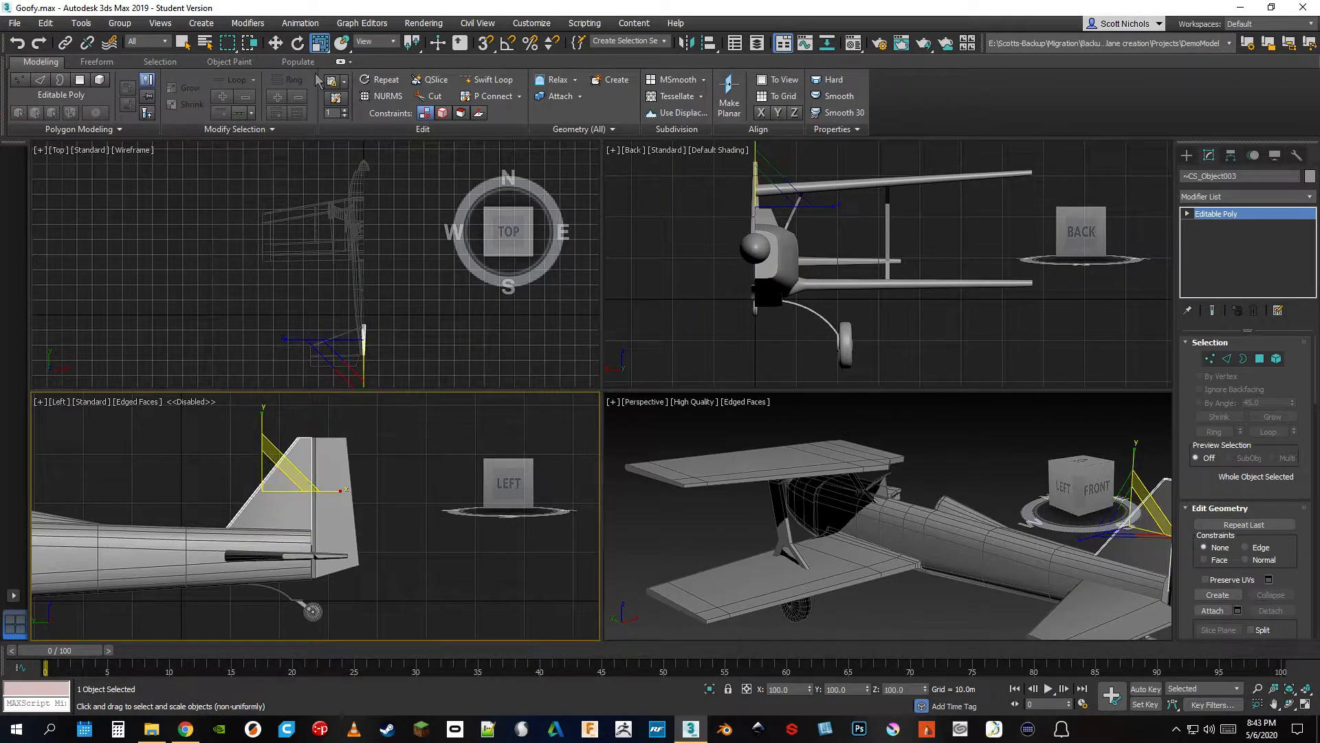
Activate the Top viewport and cycle repeatedly through the Rotate, Scale and Move tools on the fin, ending with Move
right_click(336, 173)
key(e)
key(r)
key(r)
key(e)
key(r)
key(w)
key(e)
key(r)
key(e)
key(r)
key(w)
key(e)
key(r)
key(w)
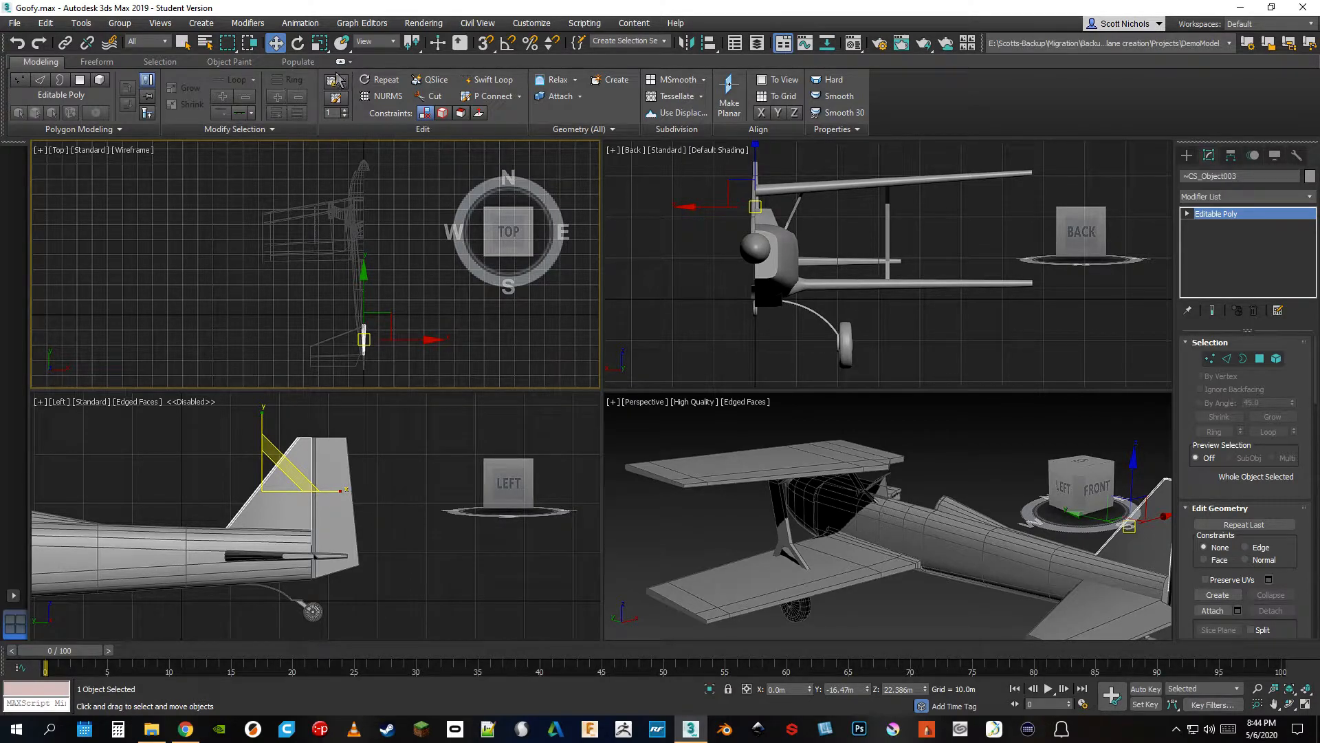
Switch among the Uniform, Non-uniform and Squash scale tools for the fin, ending with Select and Uniform Scale
click(322, 47)
click(323, 52)
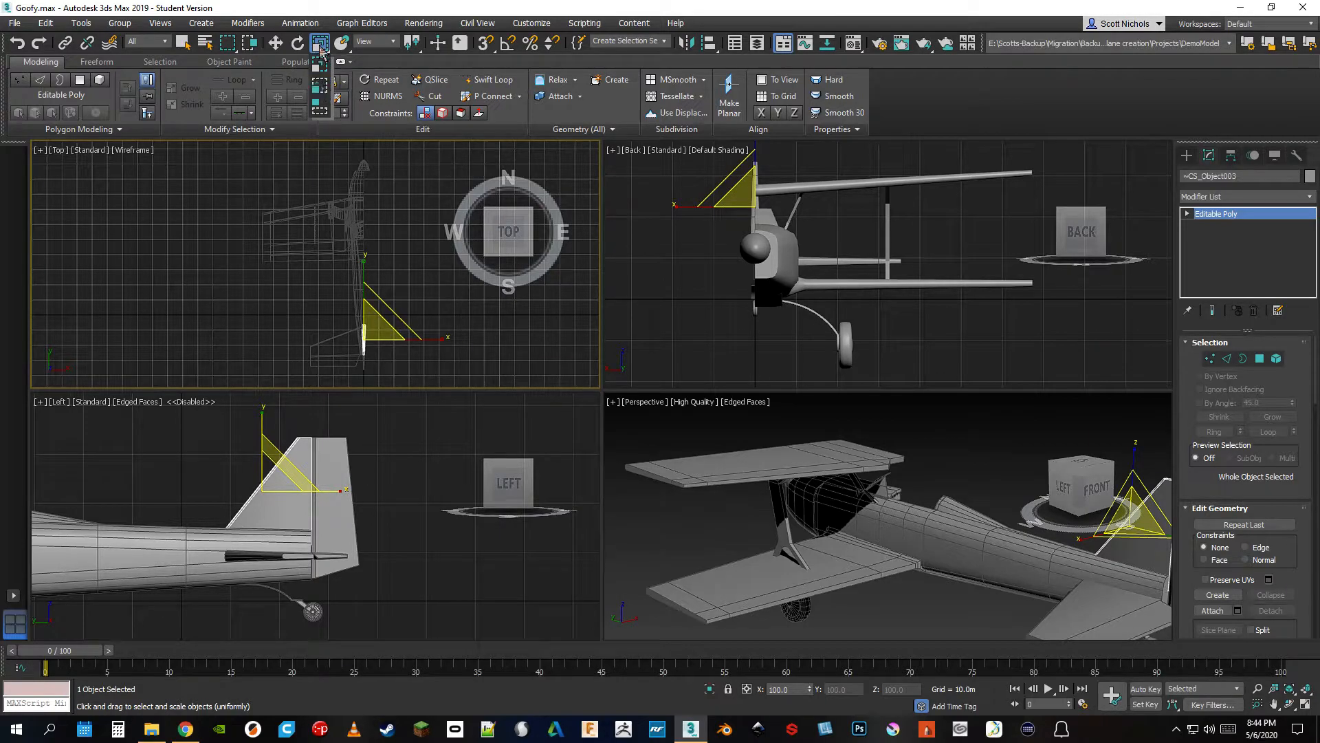
click(321, 49)
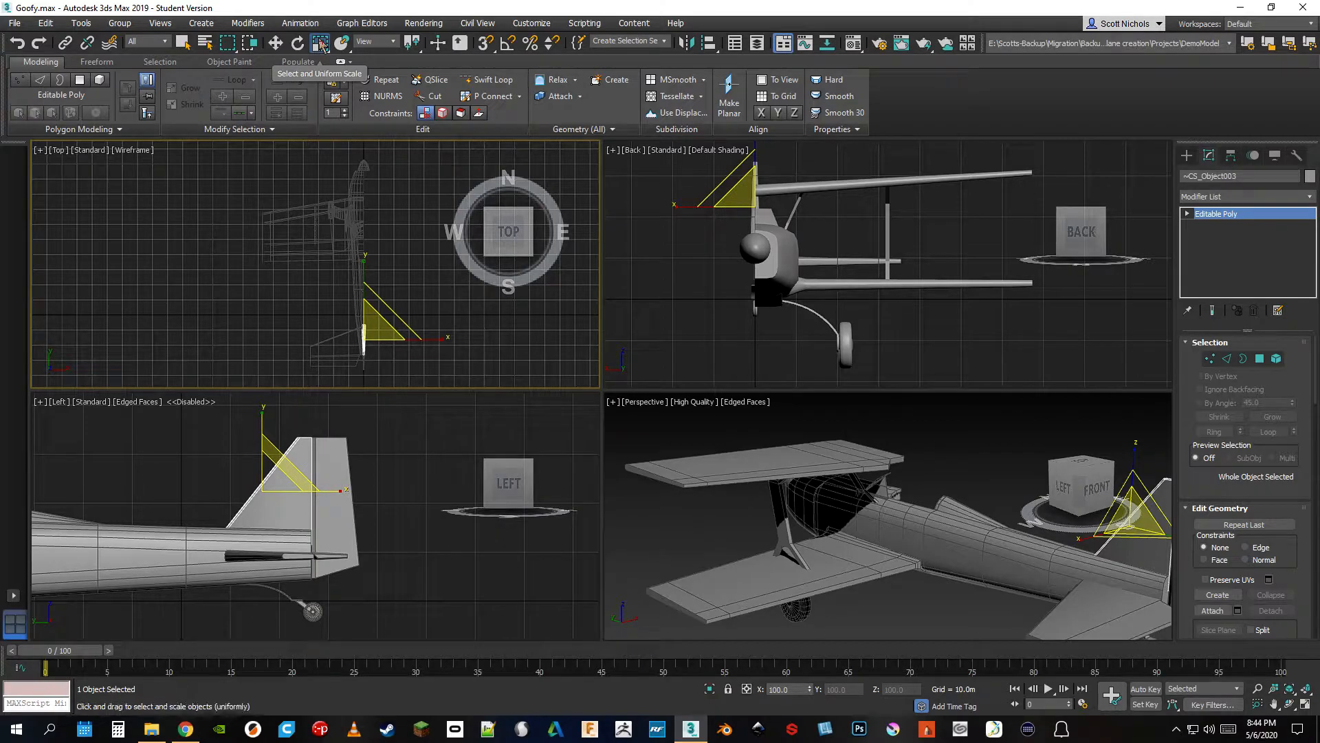
drag(321, 45, 321, 88)
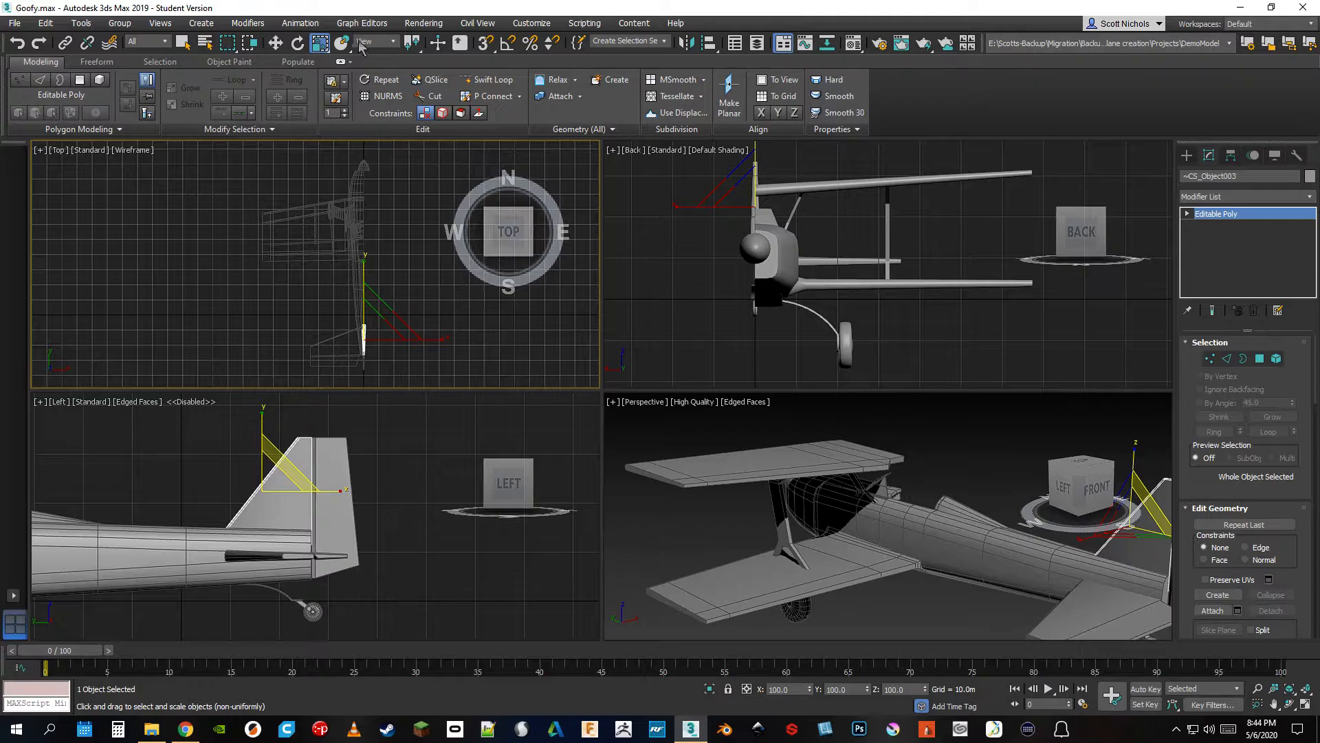
drag(322, 48, 323, 112)
drag(320, 43, 321, 68)
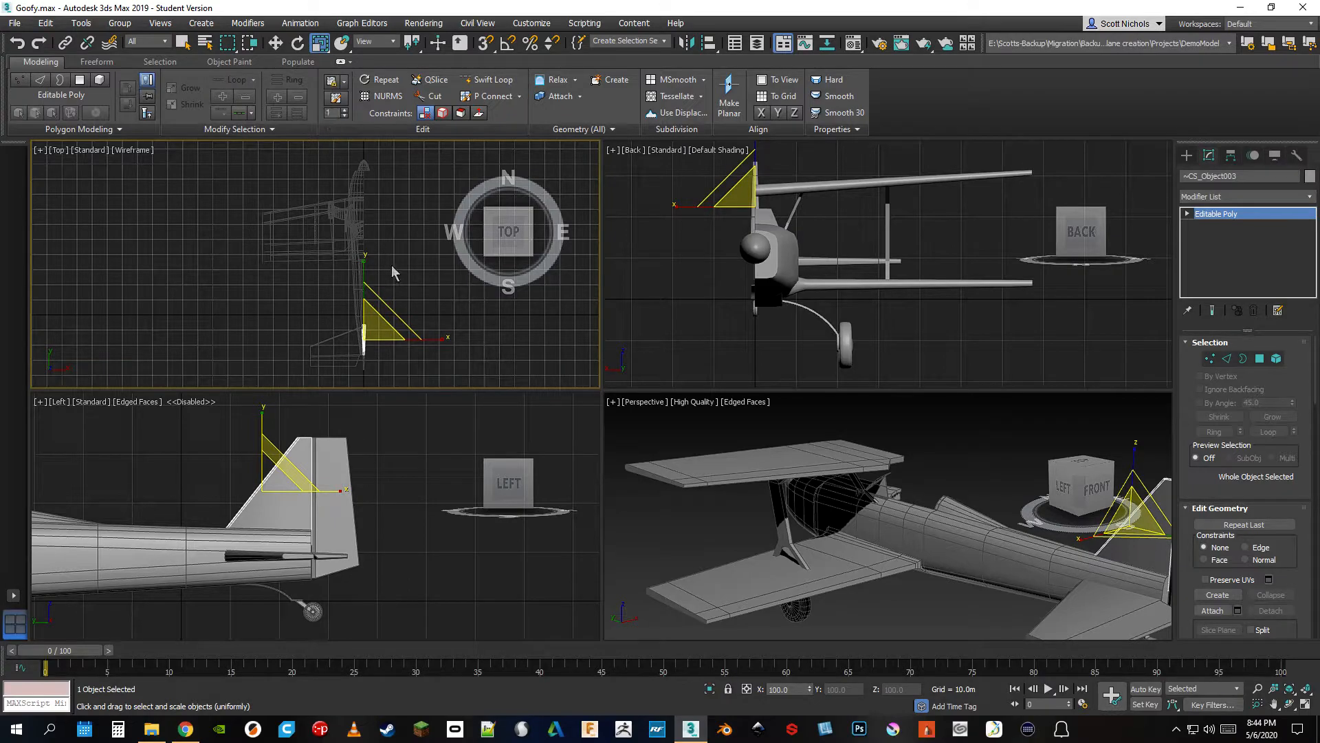
Select the lower wing in the Perspective viewport and try scaling it along a single axis
key(r)
key(r)
middle_drag(1089, 566, 870, 544)
key(r)
drag(867, 541, 788, 550)
right_click(788, 550)
click(710, 564)
middle_drag(713, 565, 925, 555)
drag(760, 571, 709, 582)
right_click(708, 581)
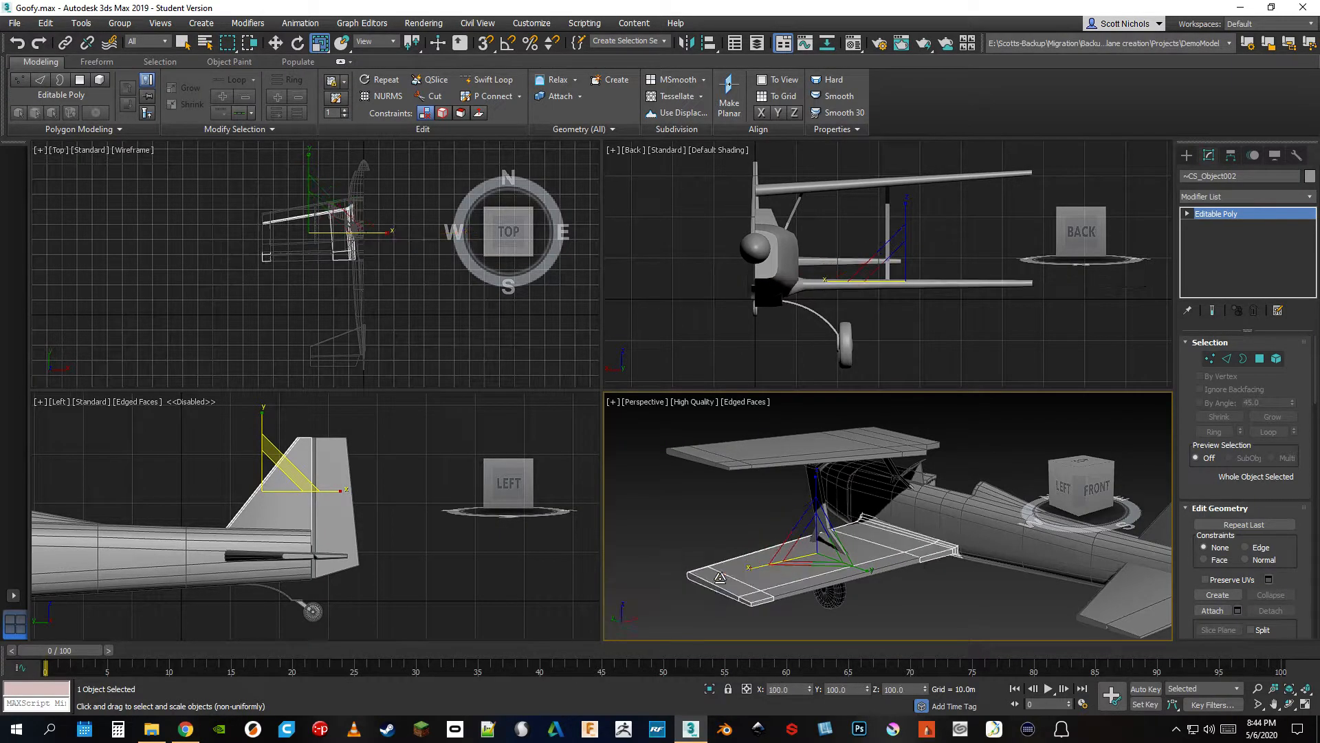
Try scaling the lower wing along its other axes, within a plane and uniformly, and clear the selection
drag(862, 570, 879, 586)
right_click(879, 585)
drag(816, 484, 812, 440)
right_click(812, 440)
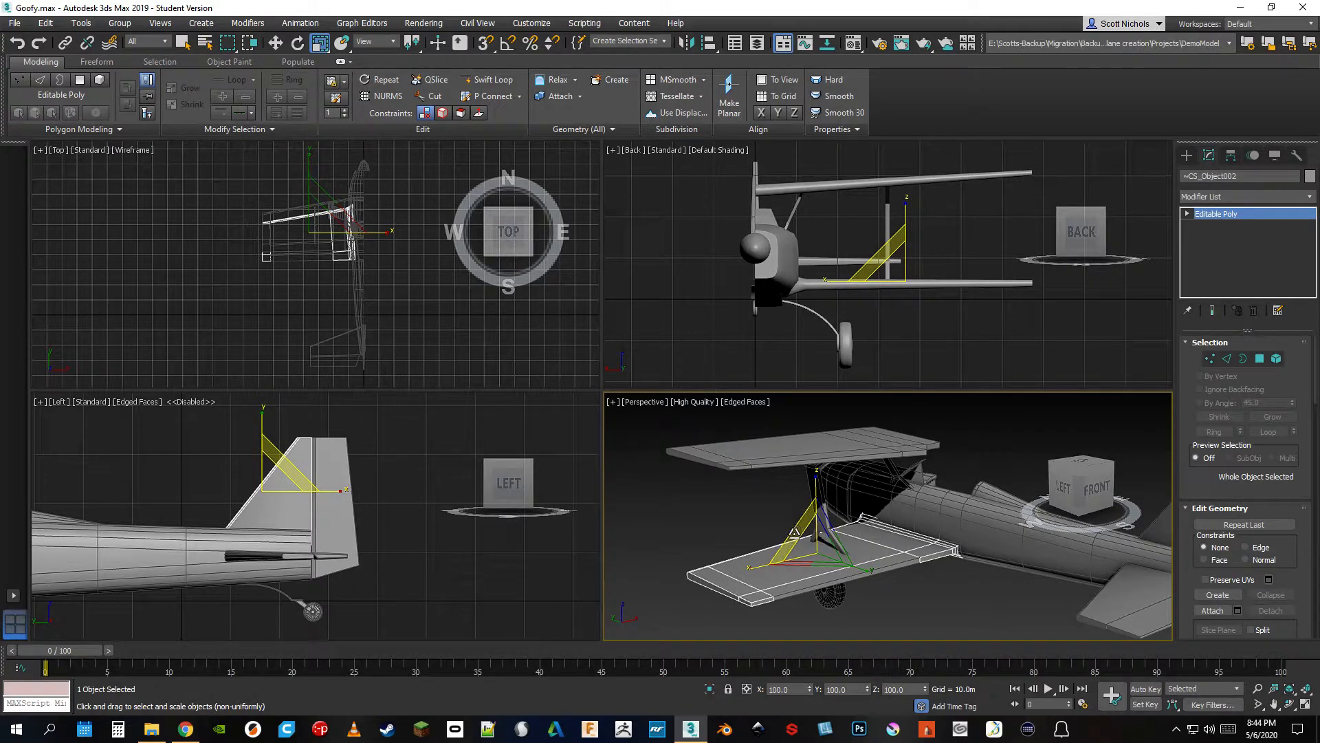
mouse_move(793, 531)
mouse_down()
mouse_move(786, 497)
mouse_move(786, 527)
mouse_up()
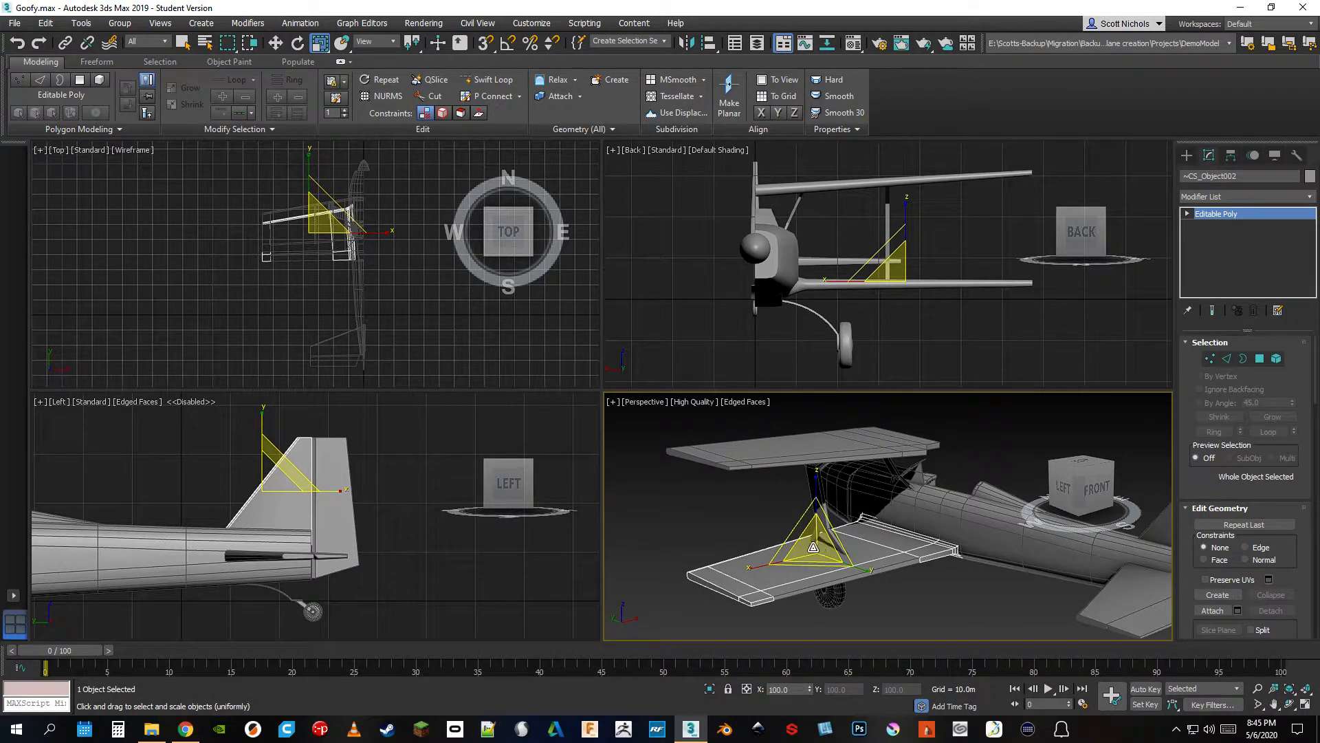
drag(813, 543, 825, 505)
right_click(825, 505)
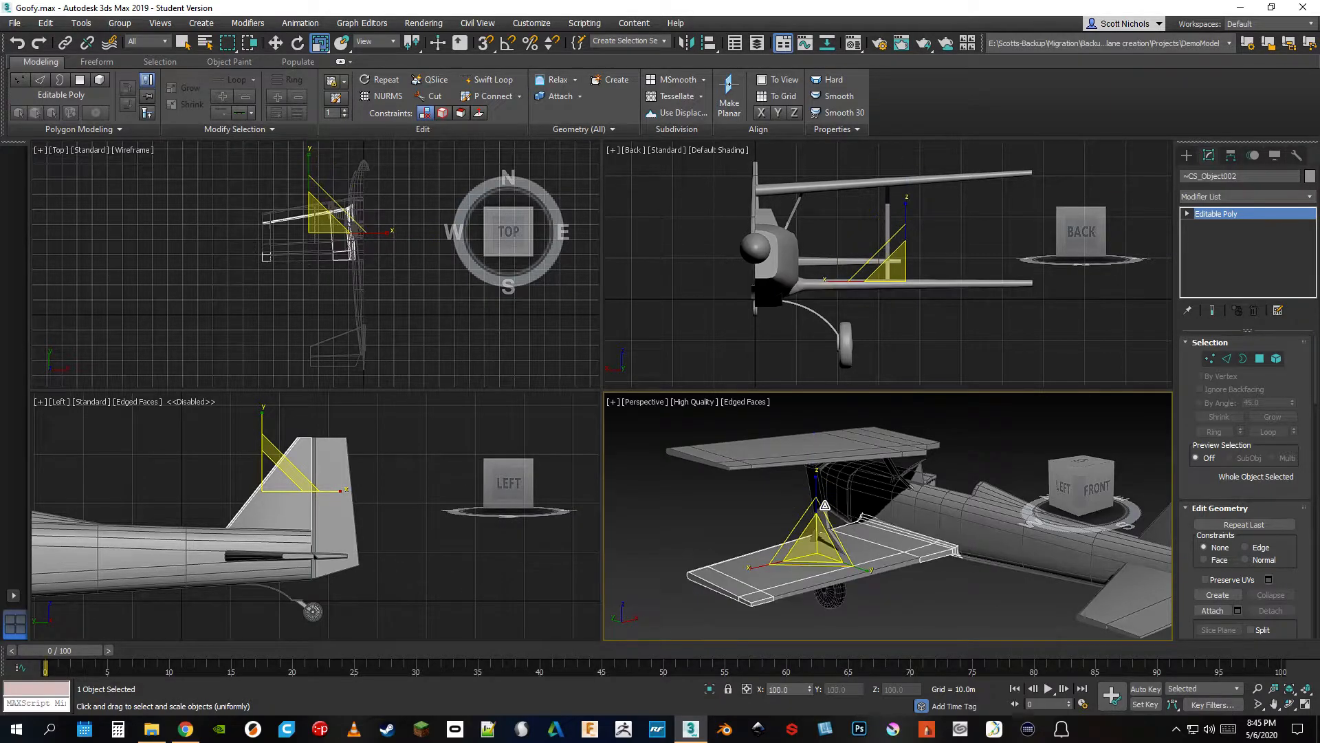
click(705, 543)
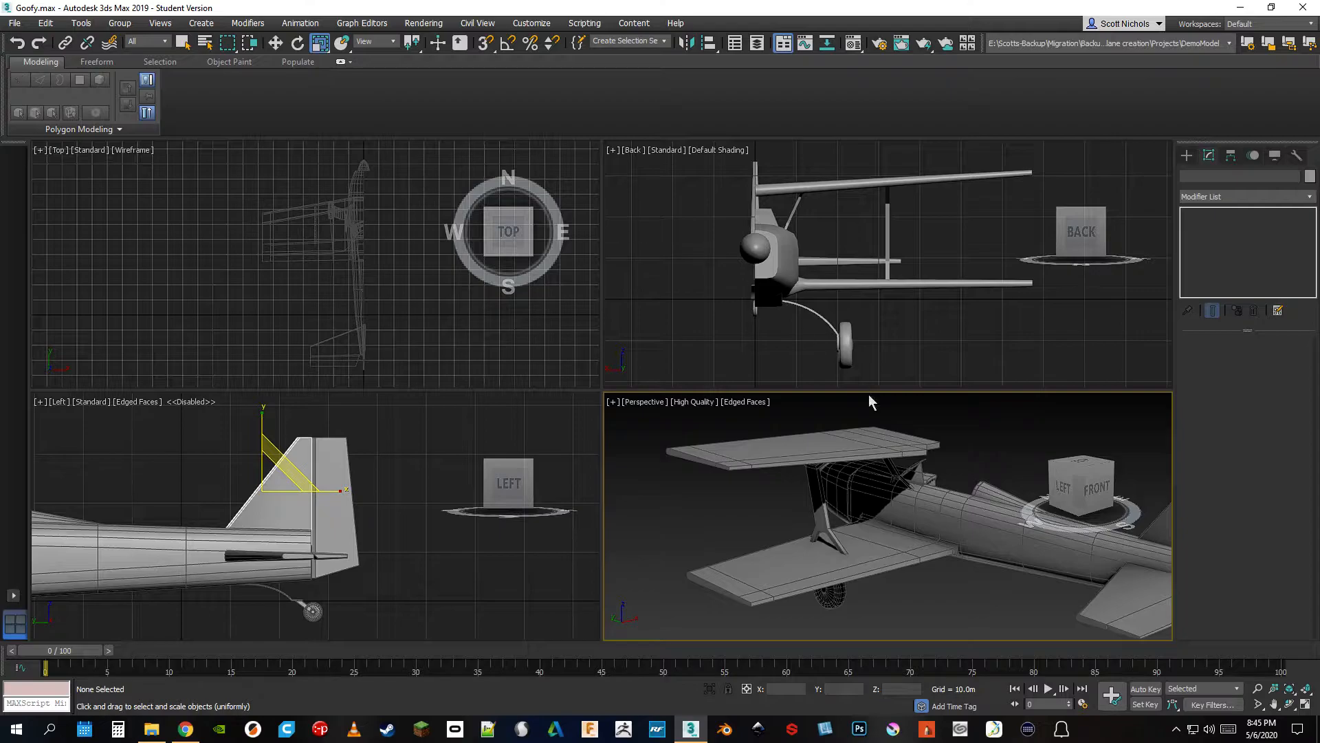
Select the lower wing again and switch from Select and Move to Select and Place
drag(1067, 482, 1072, 491)
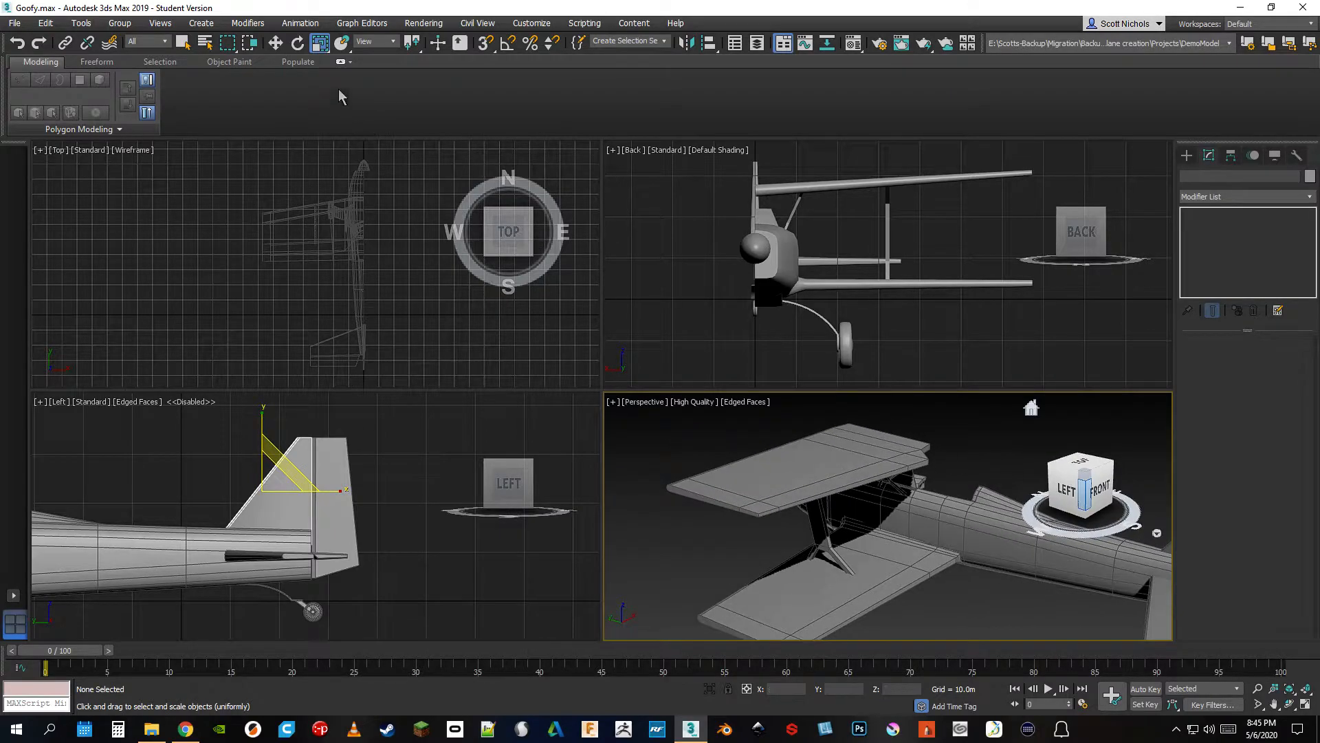
click(343, 46)
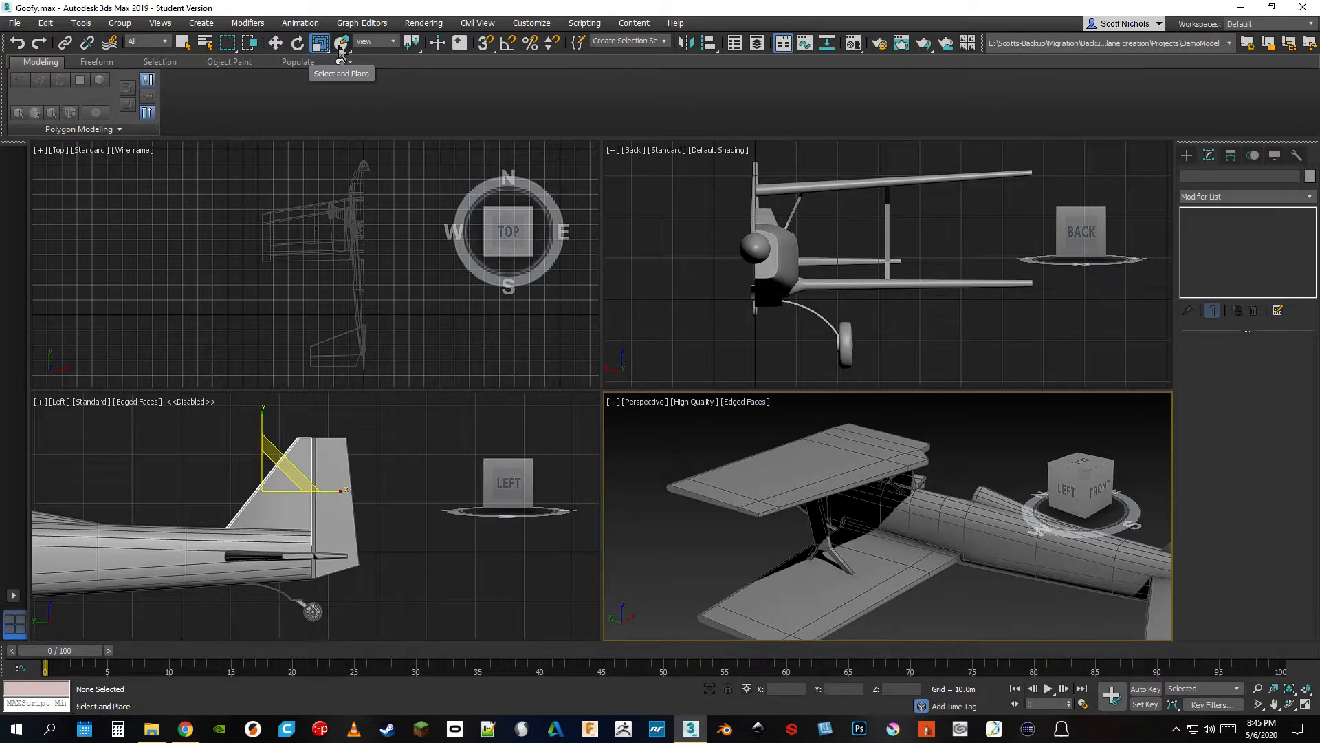
middle_drag(757, 547, 731, 515)
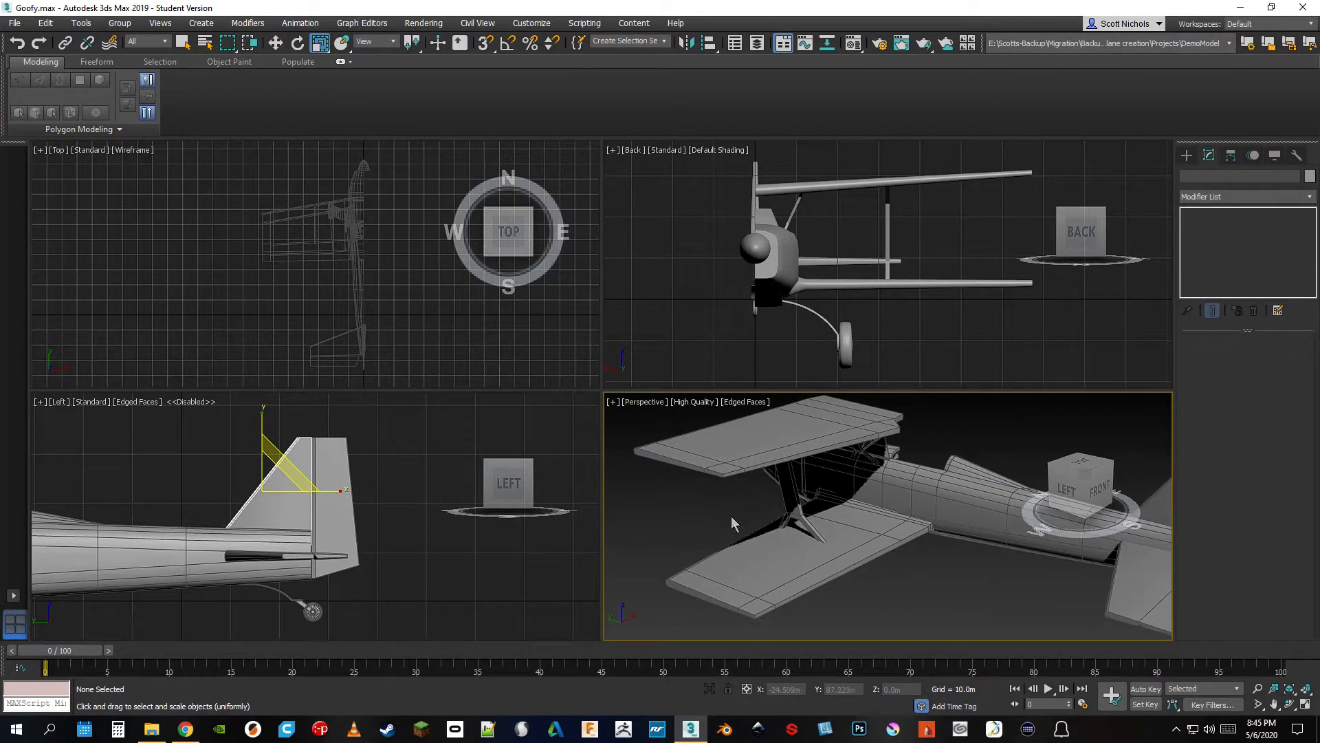
click(785, 553)
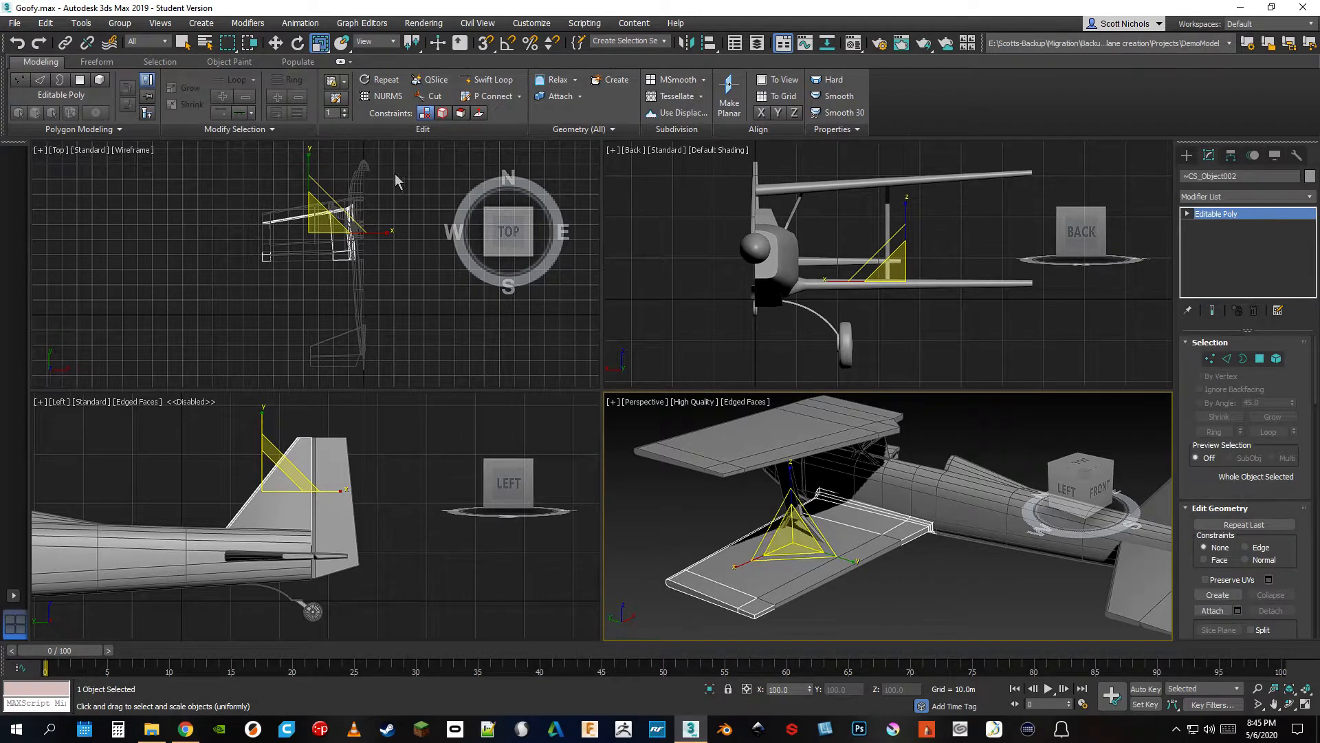
click(277, 44)
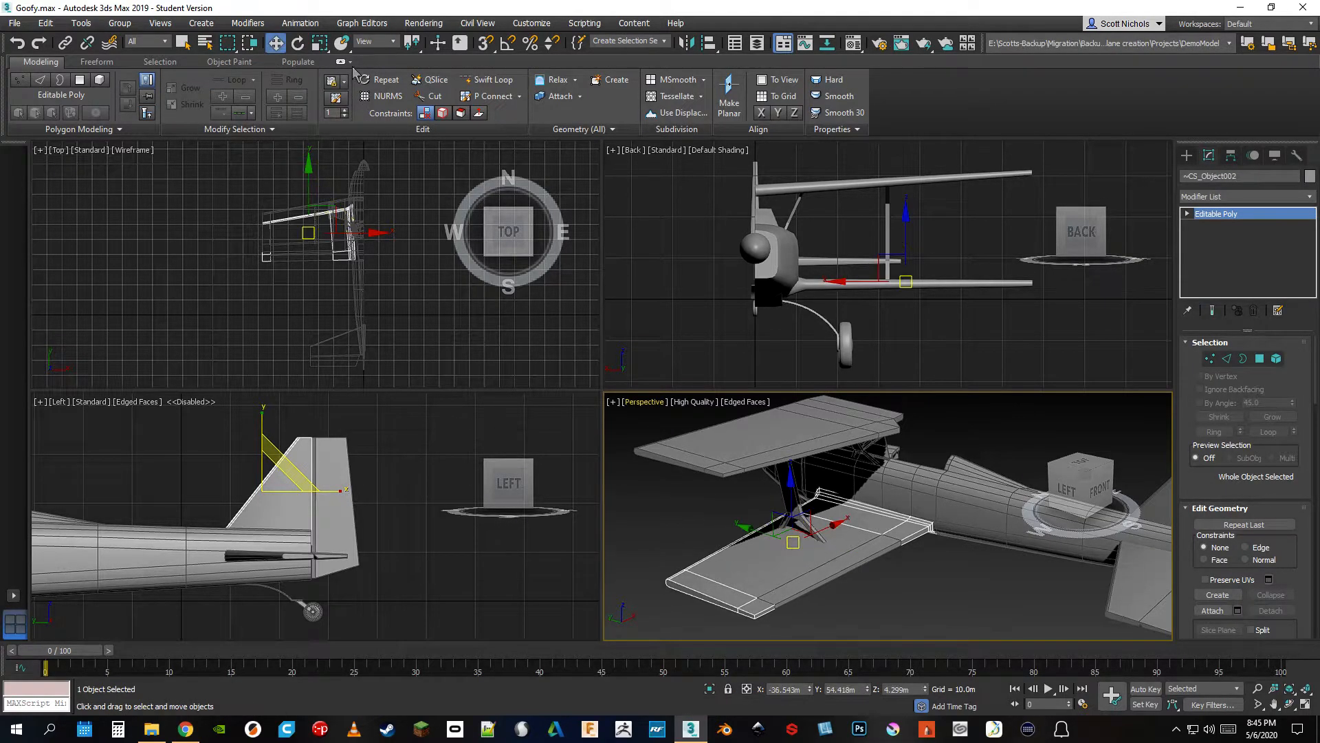
click(342, 46)
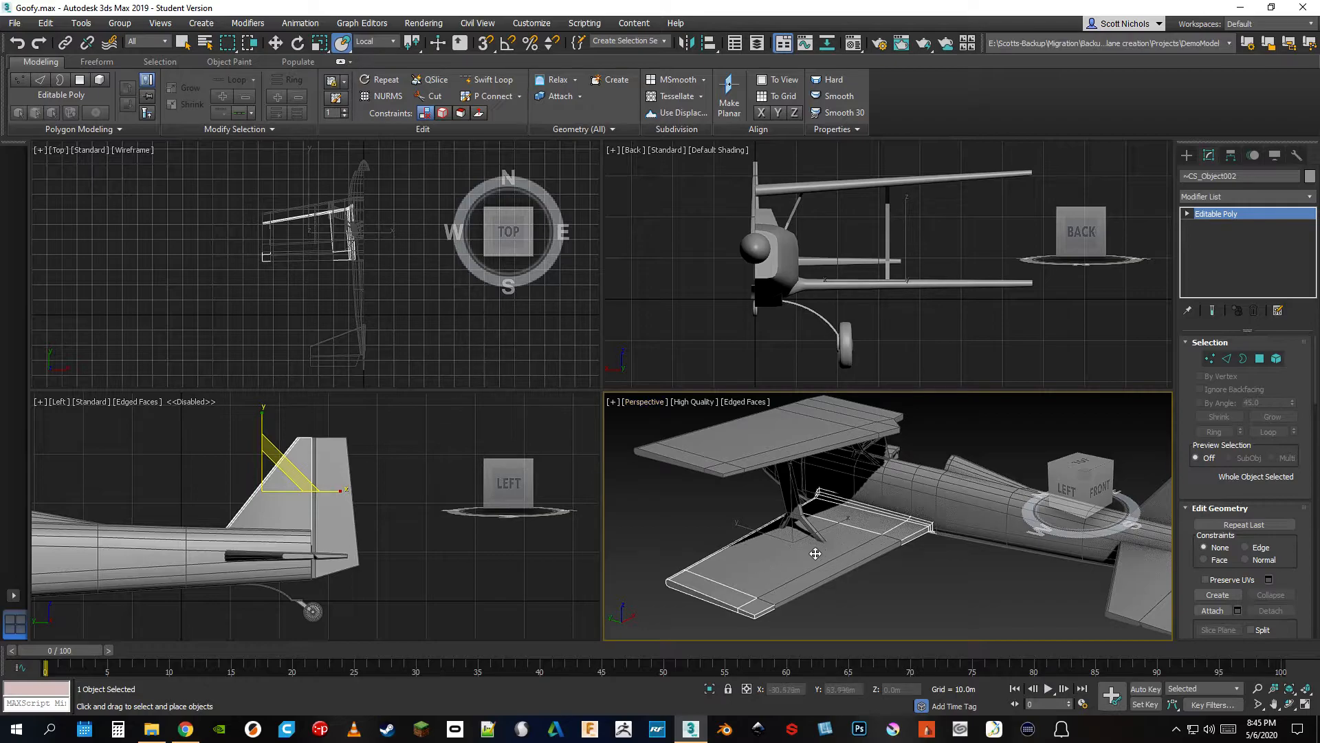
middle_drag(926, 611, 857, 625)
drag(724, 575, 777, 448)
drag(839, 514, 699, 575)
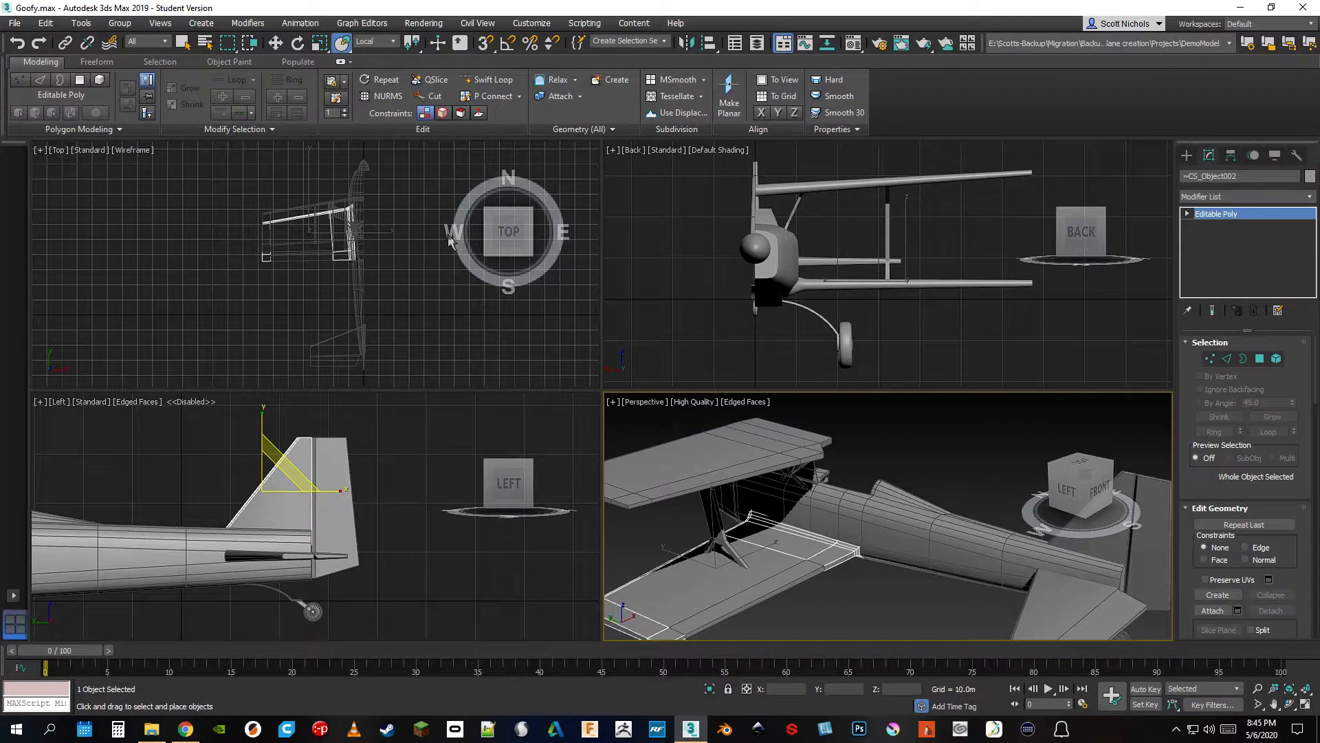
Set the reference coordinate system to View
click(385, 43)
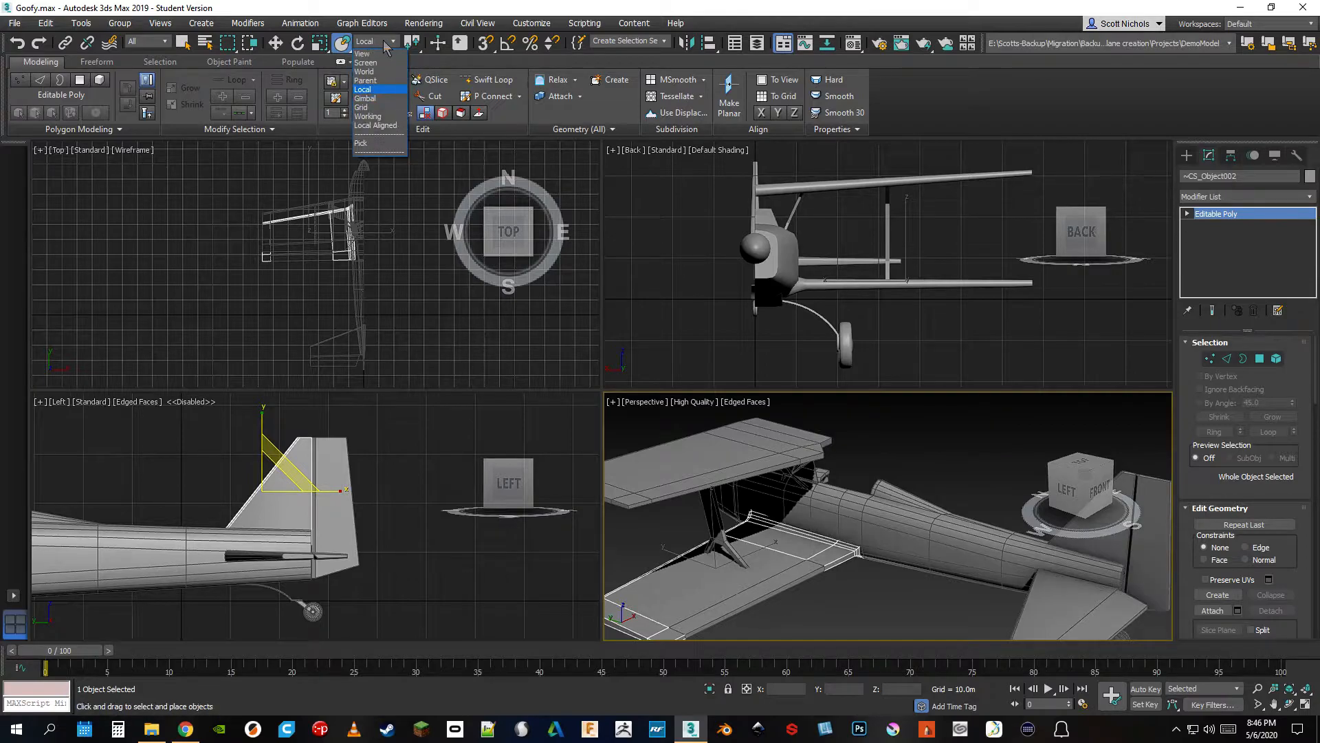
click(380, 42)
click(380, 42)
click(363, 54)
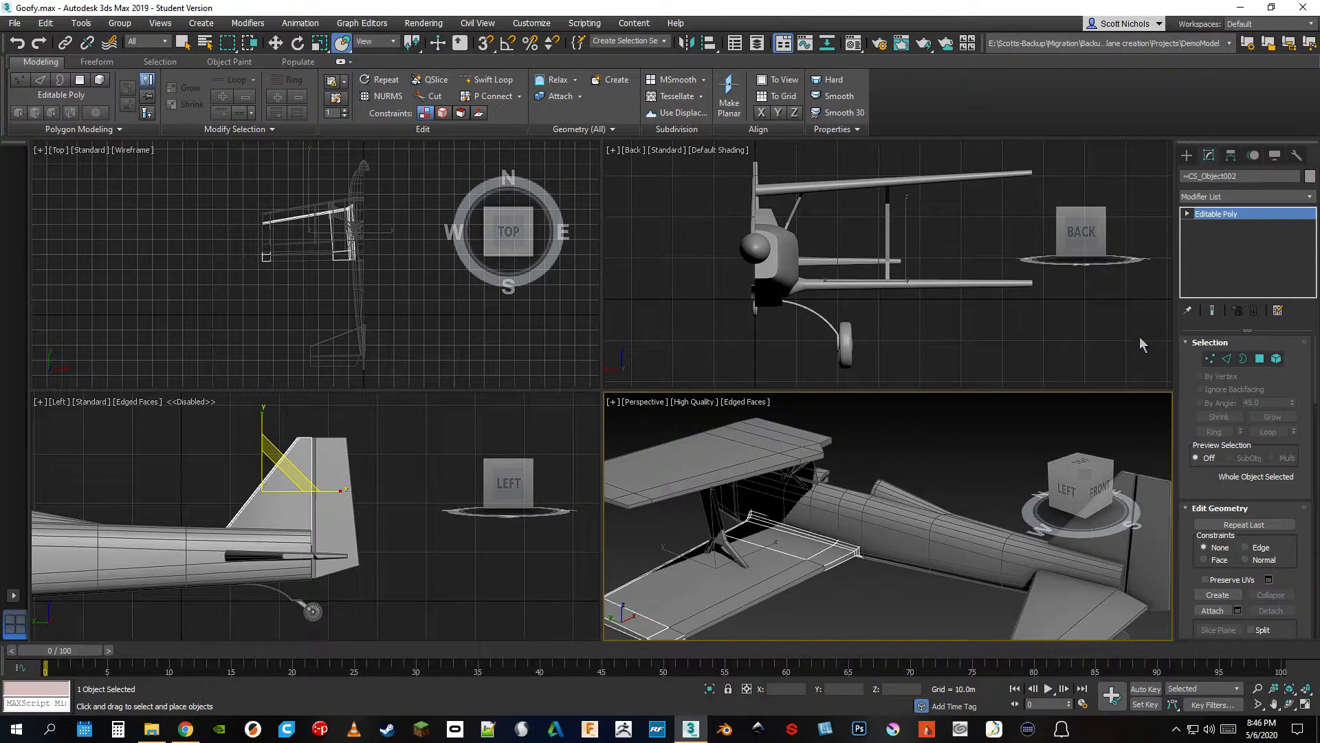
Select the aileron on the lower wing's trailing edge and look at it from the top in the Perspective viewport
click(1306, 689)
middle_drag(972, 576, 823, 564)
scroll(823, 564, down, 2)
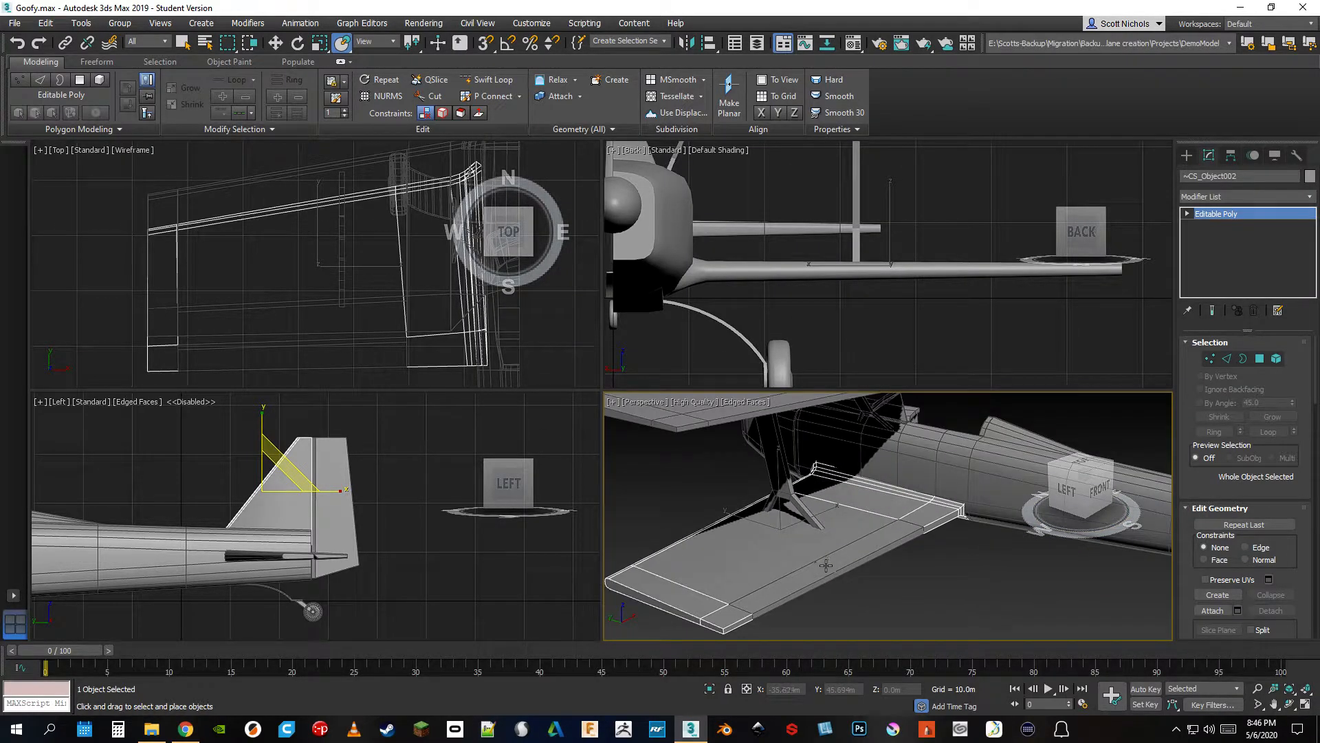
click(869, 568)
scroll(874, 571, down, 5)
drag(1092, 495, 1049, 495)
scroll(864, 588, up, 5)
middle_drag(864, 588, 867, 582)
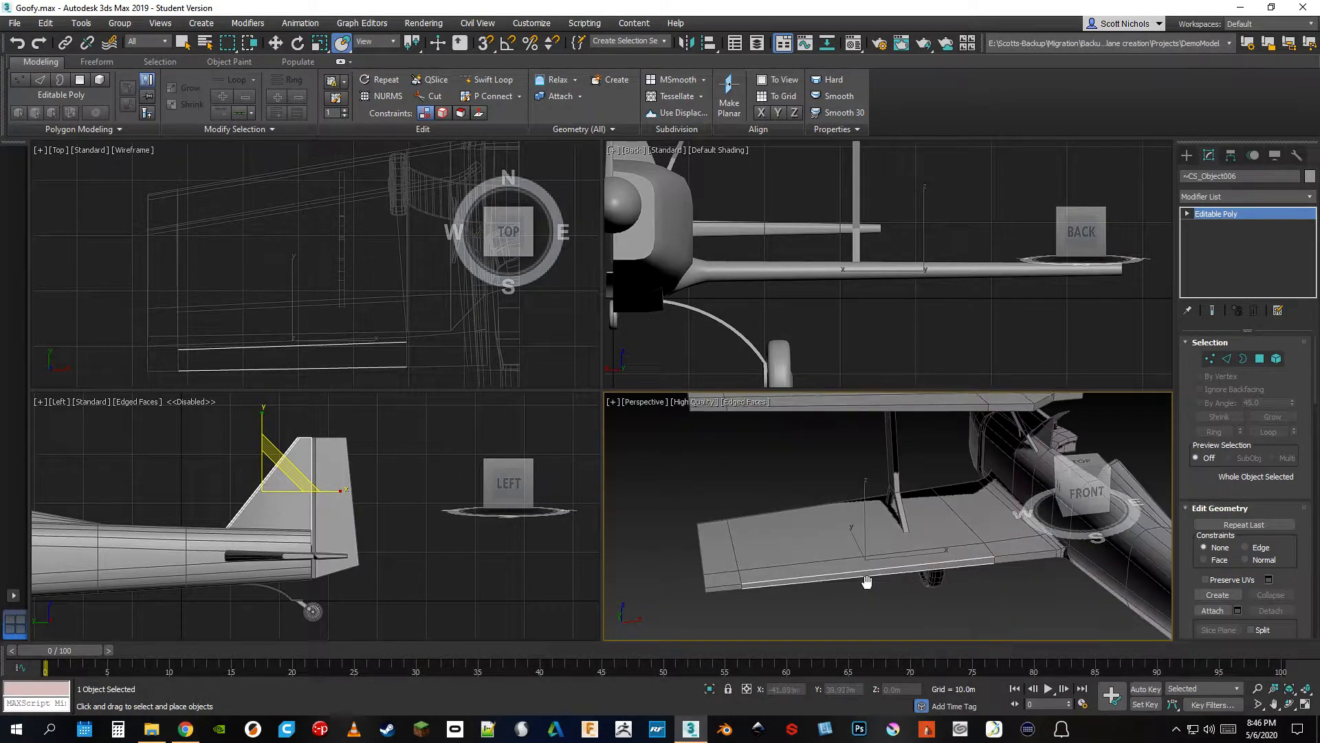
click(1080, 464)
drag(1074, 497, 1079, 498)
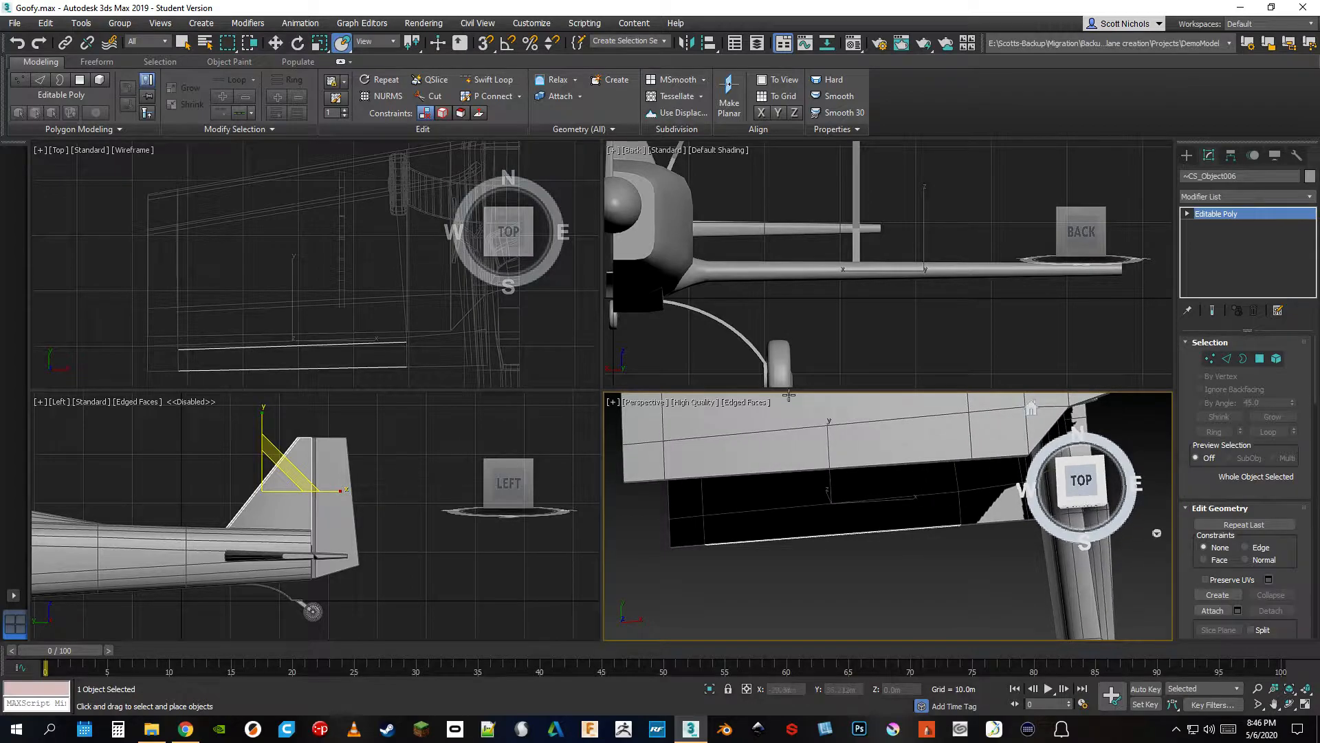
click(1085, 484)
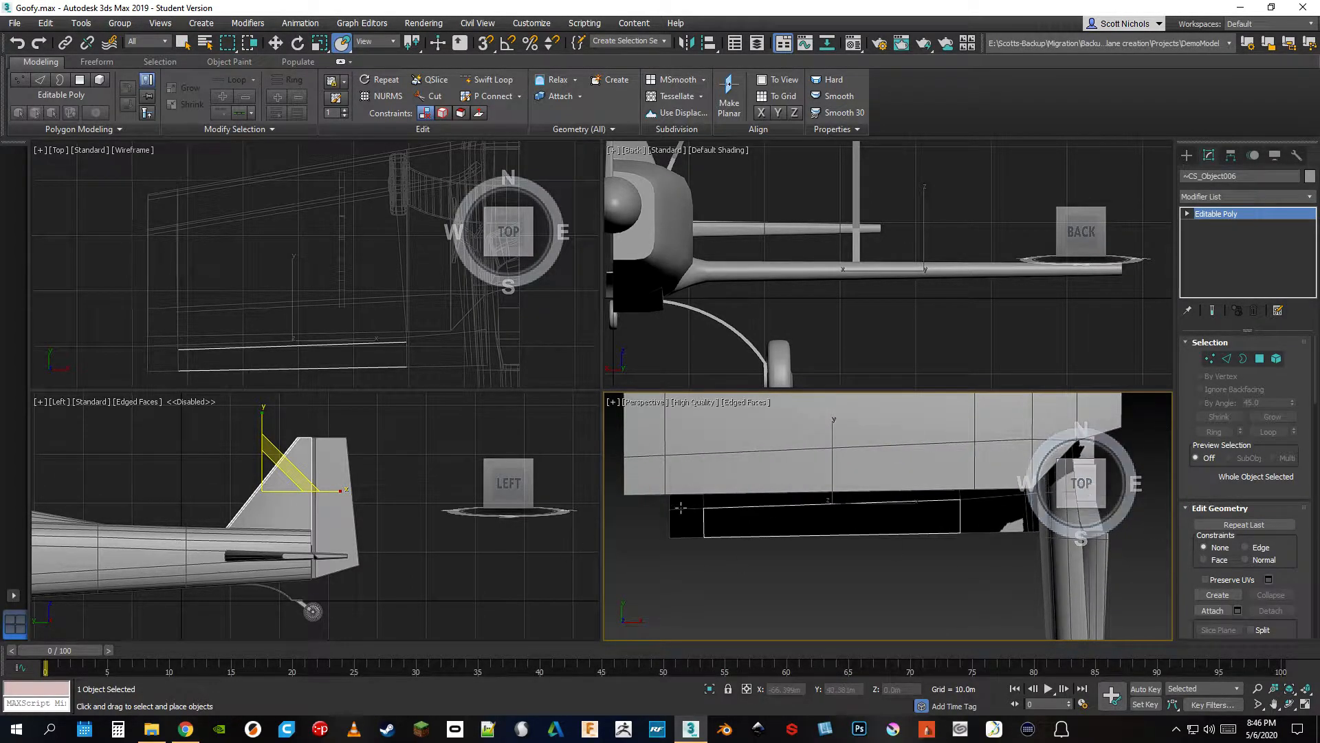
Try rotating the lower aileron with Select and Rotate, first from the top view and again from an angled view
click(297, 43)
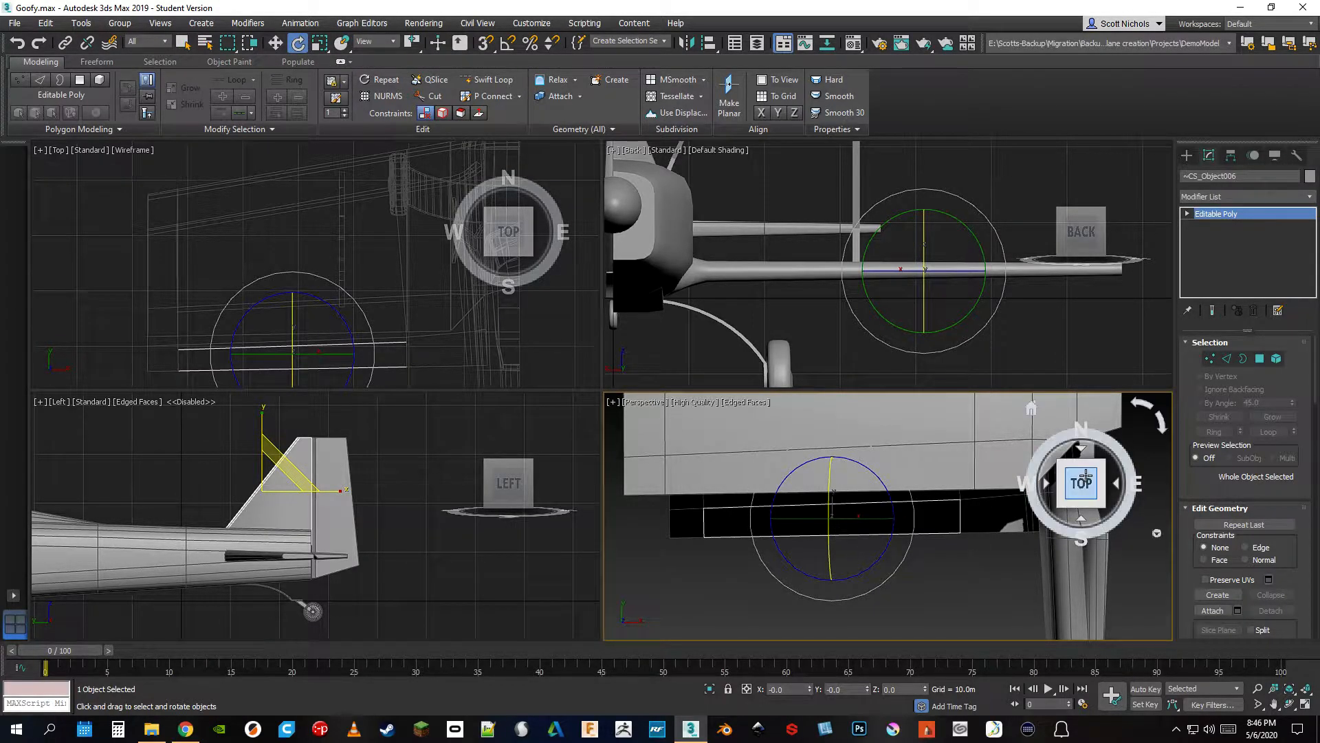
drag(829, 487, 819, 536)
right_click(819, 535)
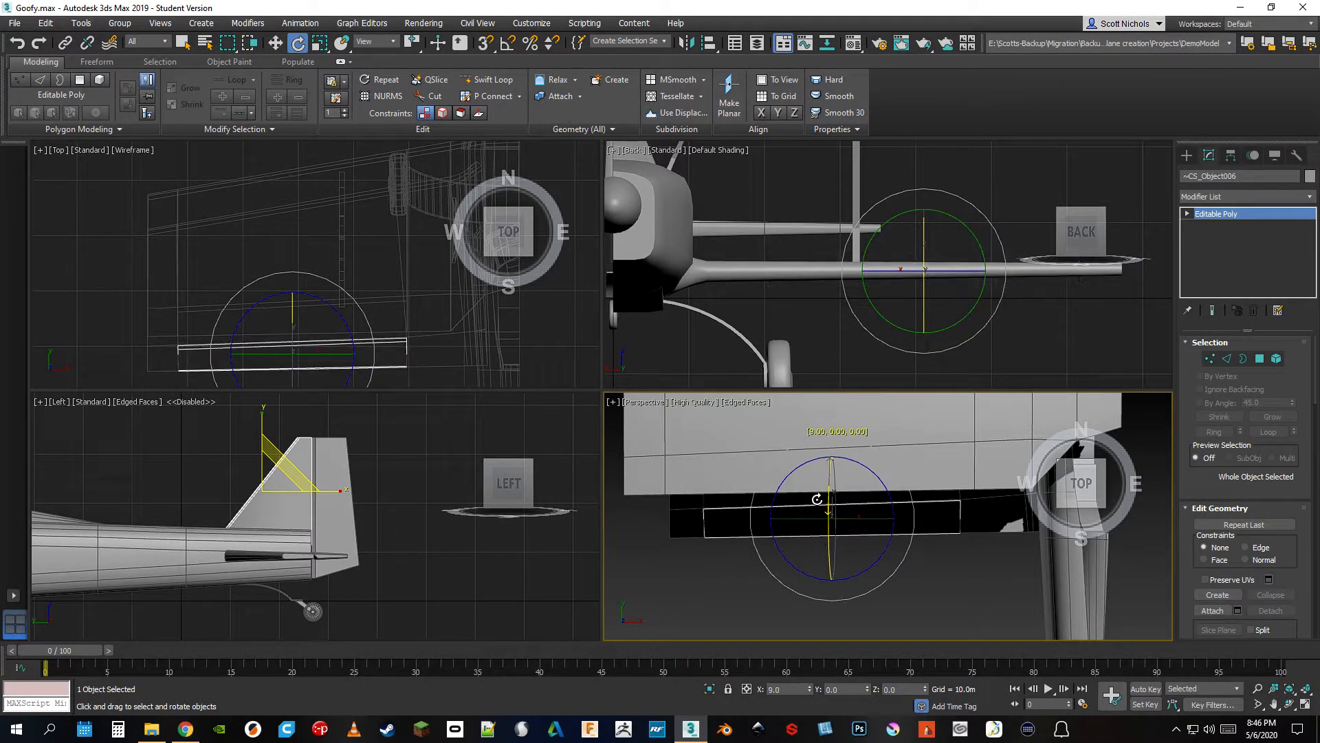
drag(1083, 492, 1131, 449)
mouse_move(874, 494)
mouse_down()
mouse_move(861, 481)
mouse_move(881, 506)
mouse_move(868, 487)
mouse_up()
right_click(868, 487)
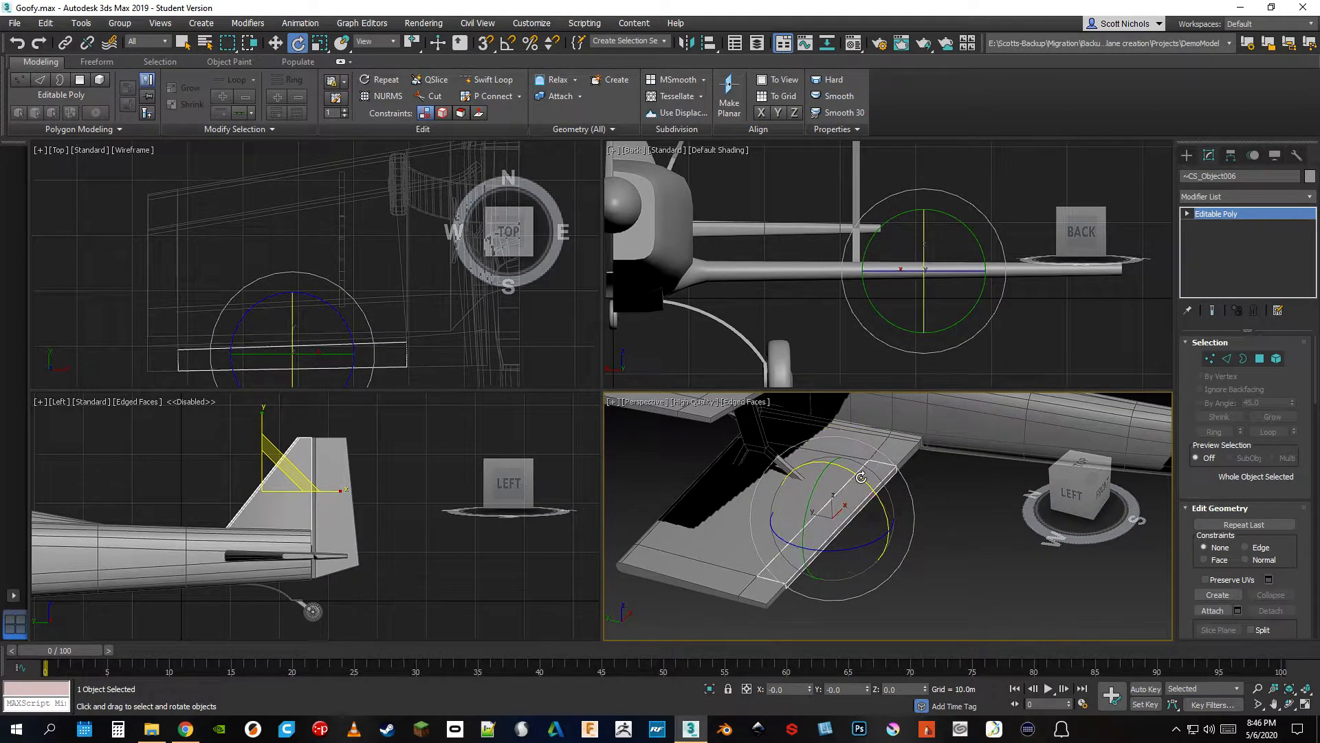
Show the lower aileron's pivot settings, toggle Affect Pivot Only on and off, and try rotating the aileron
click(1231, 157)
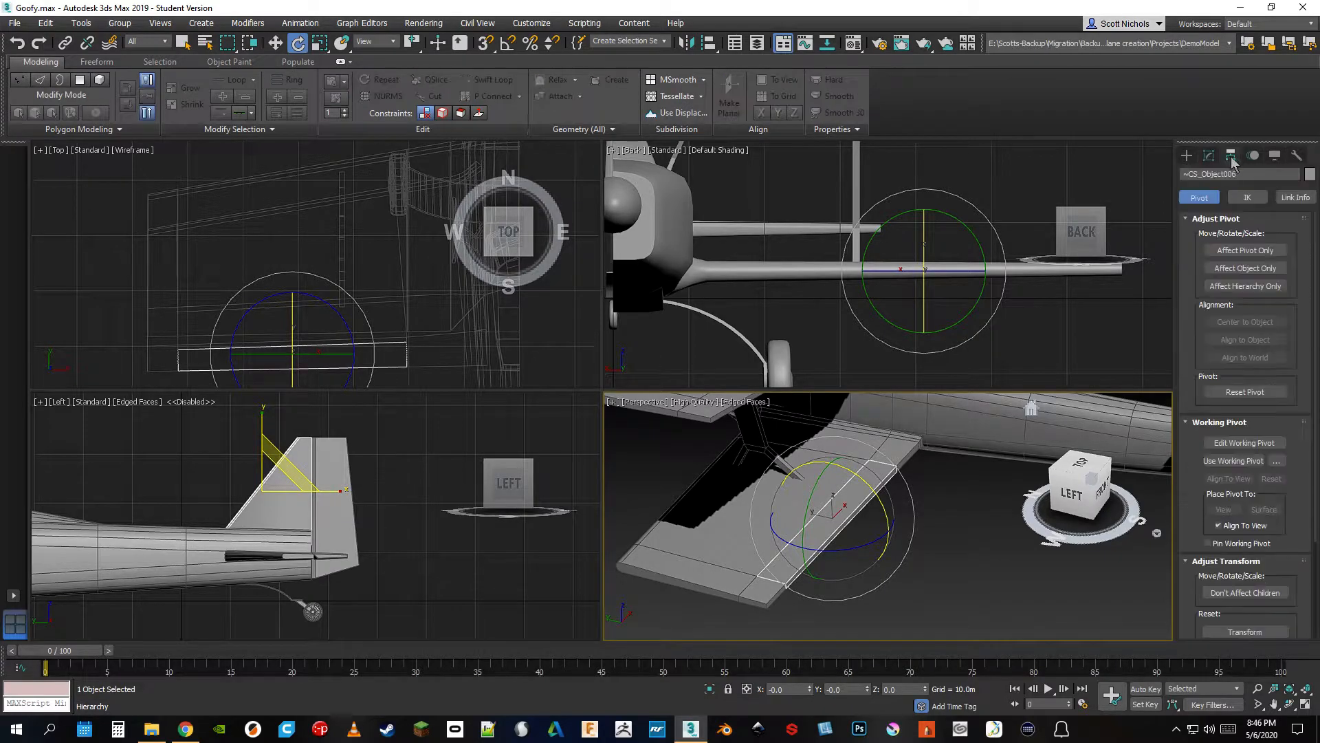
click(1244, 252)
click(1246, 251)
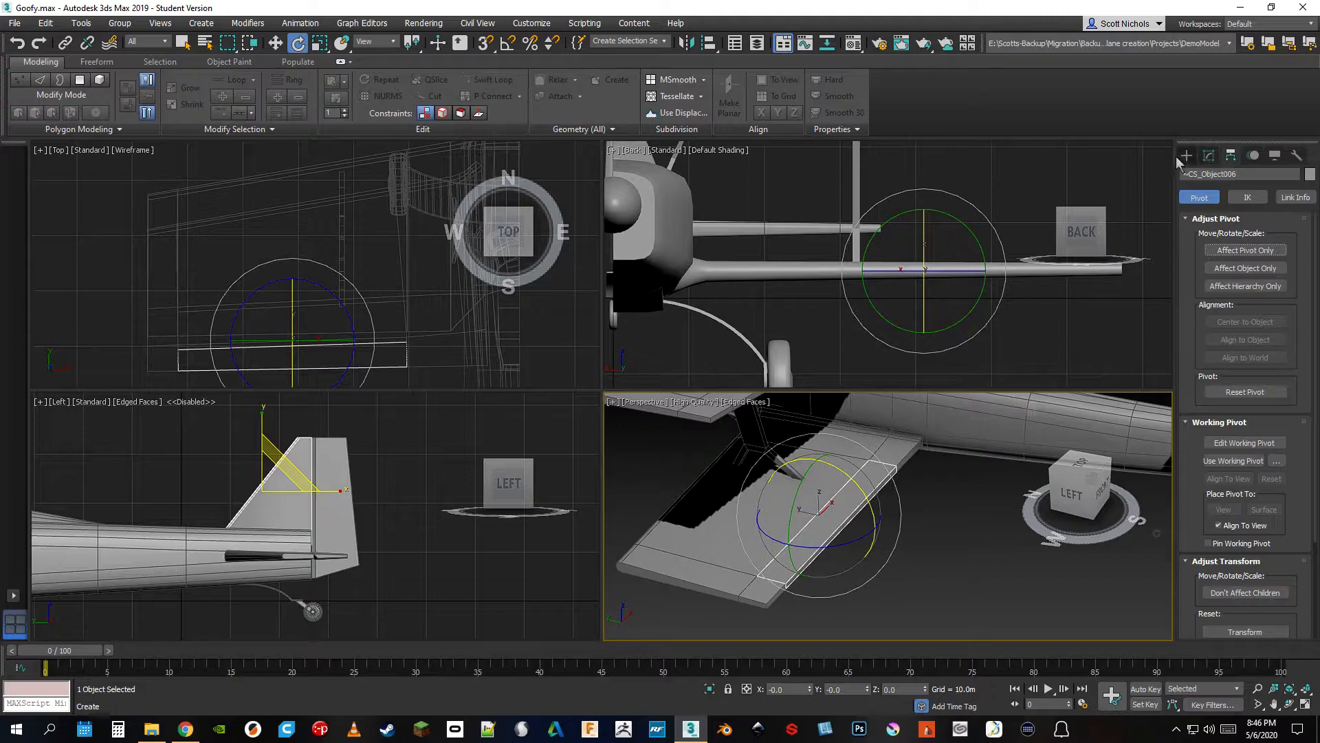
mouse_move(851, 478)
mouse_down()
mouse_move(874, 514)
mouse_move(850, 477)
mouse_up()
right_click(850, 477)
Select the aileron on the upper wing's trailing edge and bring the whole upper wing into view
mouse_move(831, 496)
alt+middle_down()
mouse_move(832, 518)
mouse_move(819, 485)
alt+middle_up()
click(765, 500)
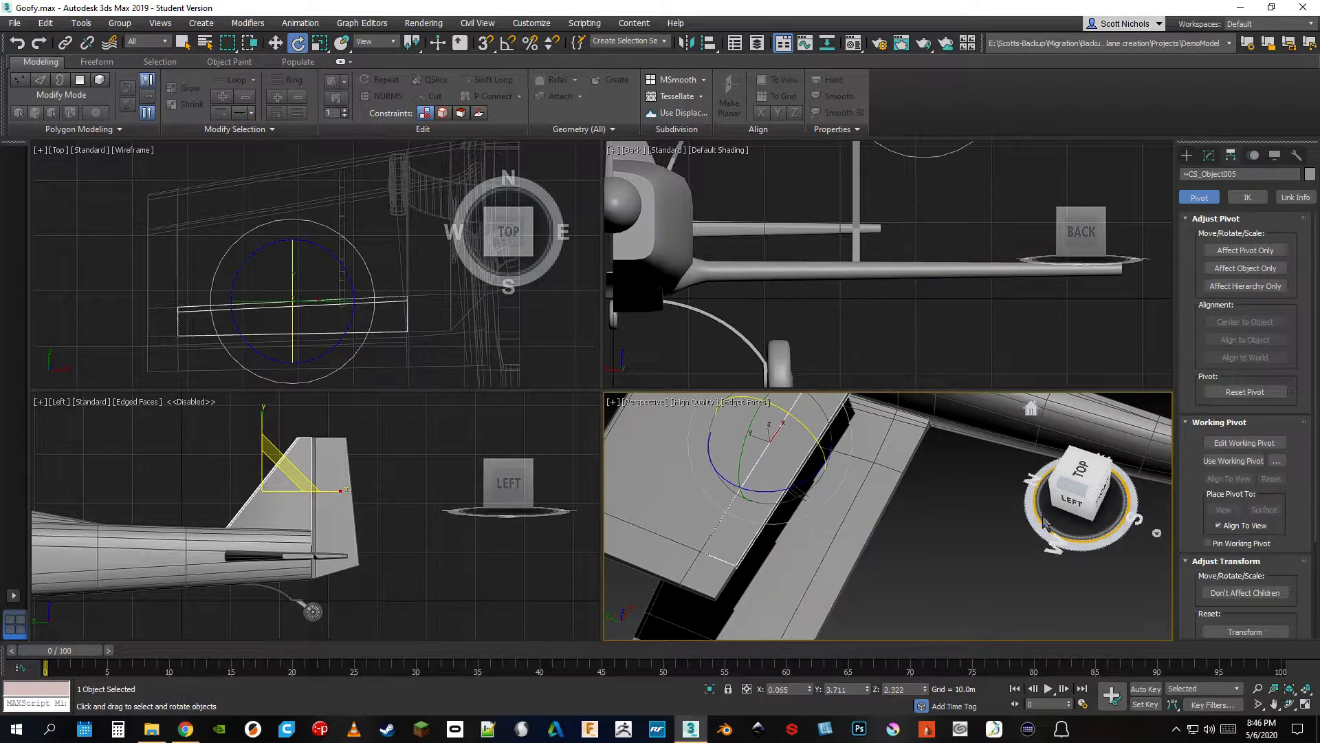
click(1093, 492)
drag(1092, 490, 1120, 492)
middle_drag(796, 488, 879, 535)
mouse_move(888, 497)
mouse_down()
mouse_move(858, 471)
mouse_move(904, 497)
mouse_up()
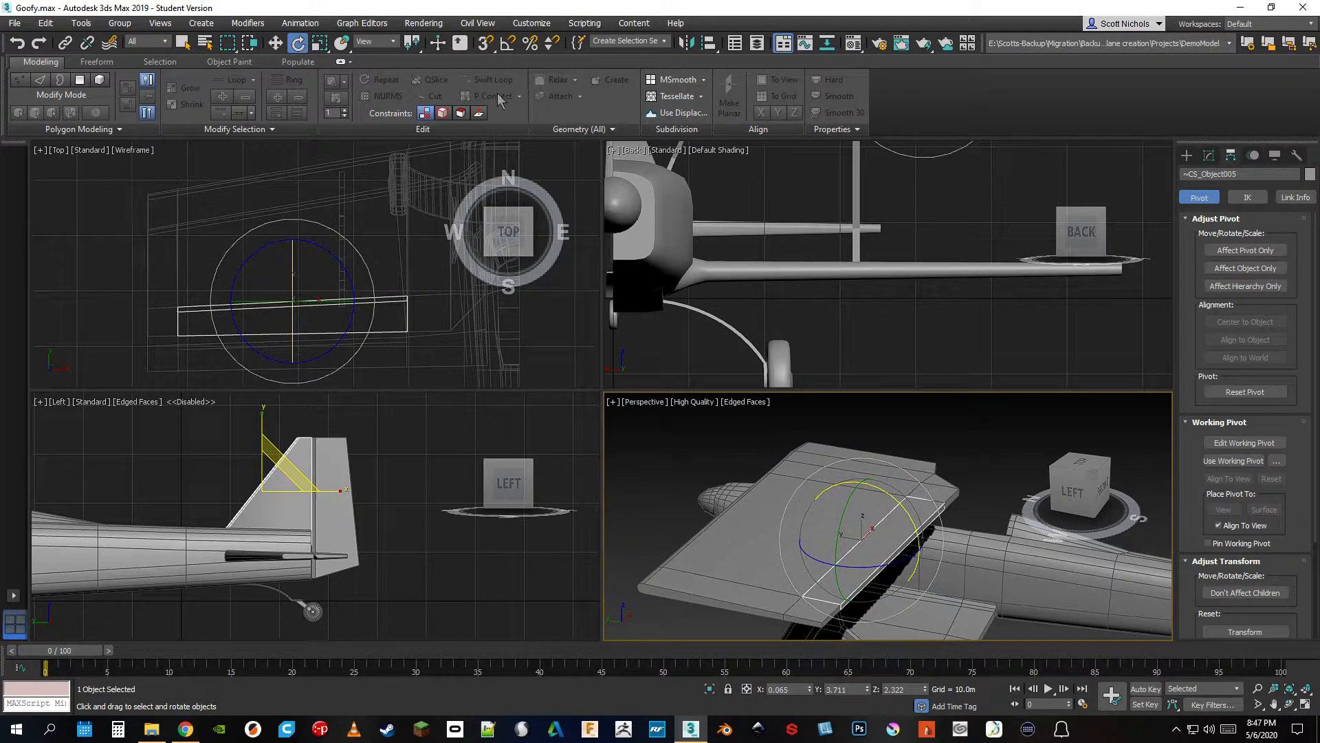
Set the reference coordinate system to Local, try rotating the upper aileron about its own axis, and clear the selection
click(381, 41)
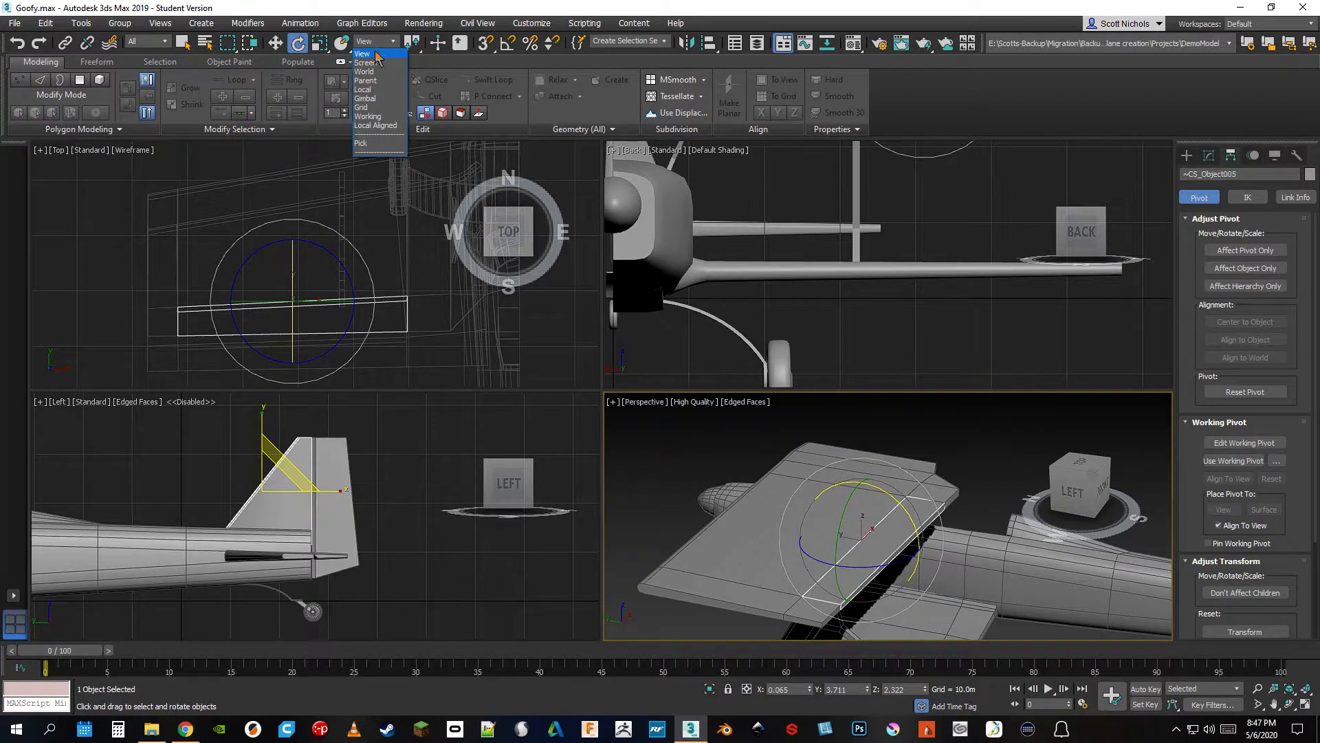
click(362, 90)
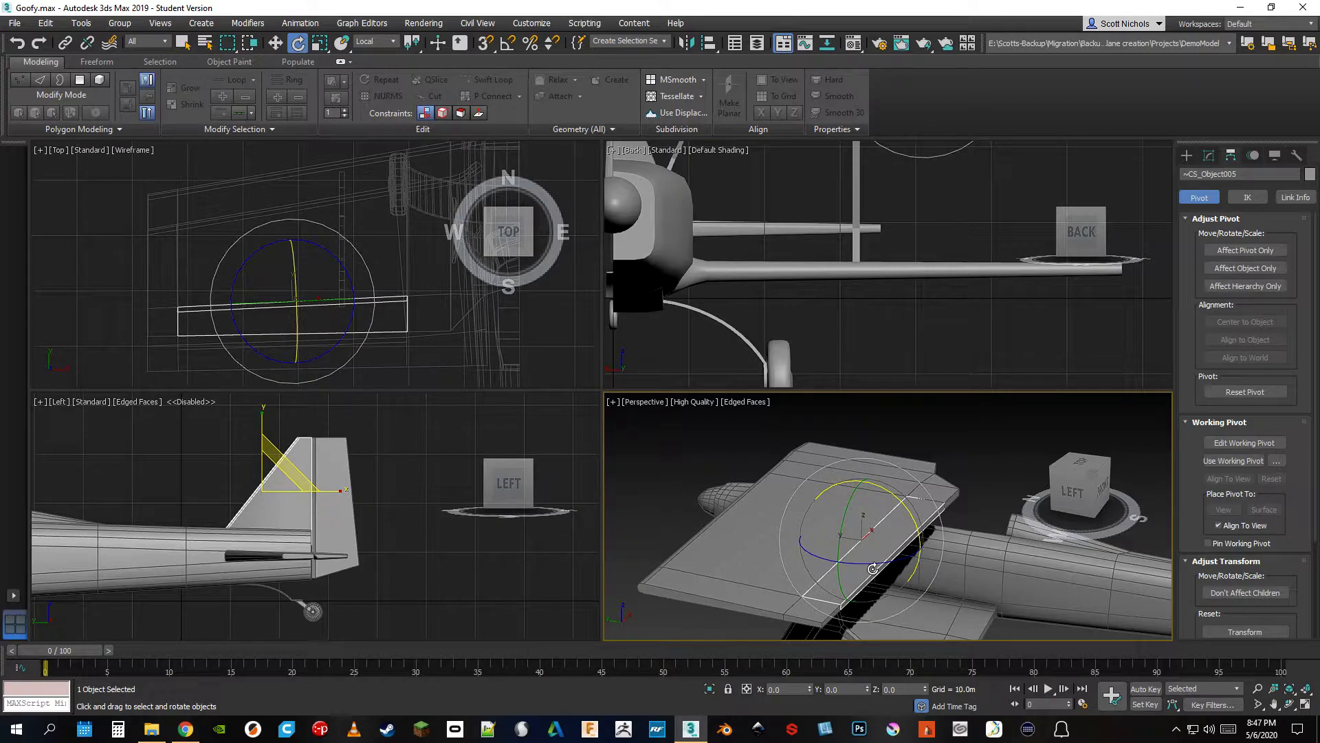
drag(895, 500, 894, 493)
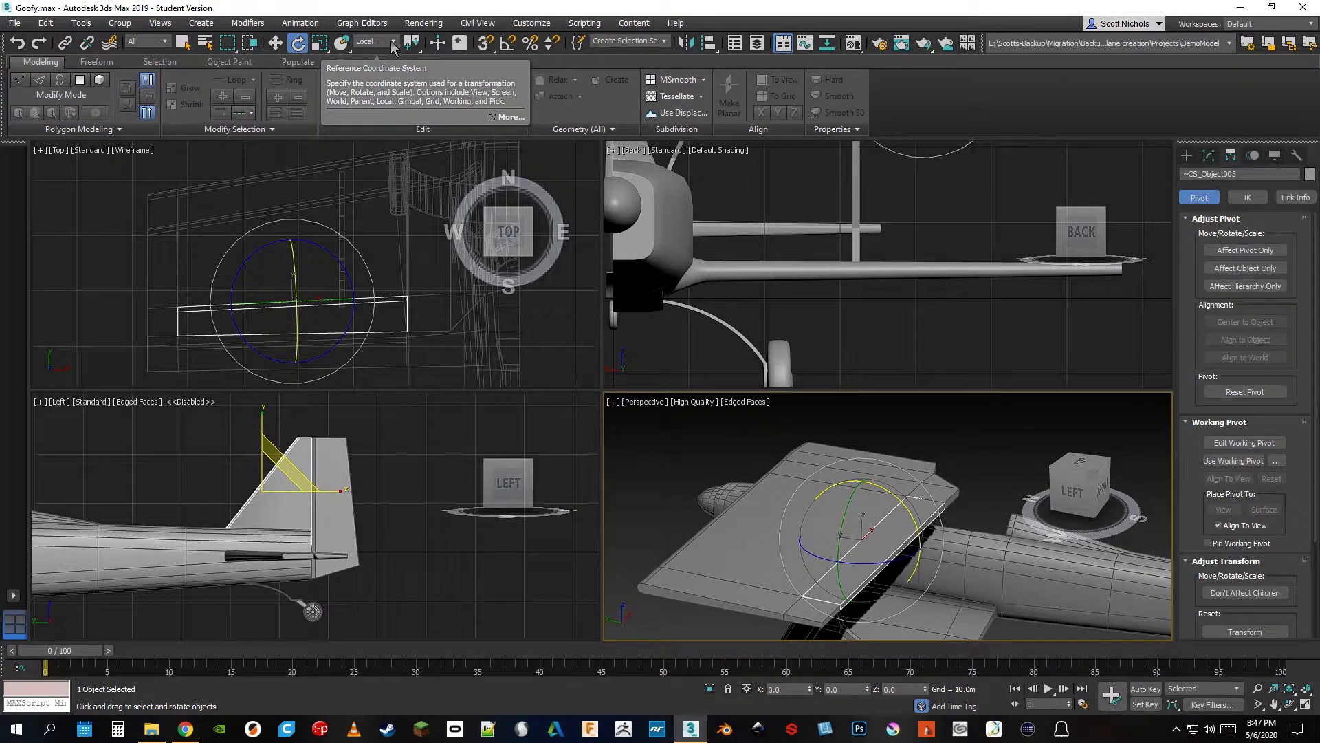
middle_drag(994, 505, 972, 493)
click(965, 471)
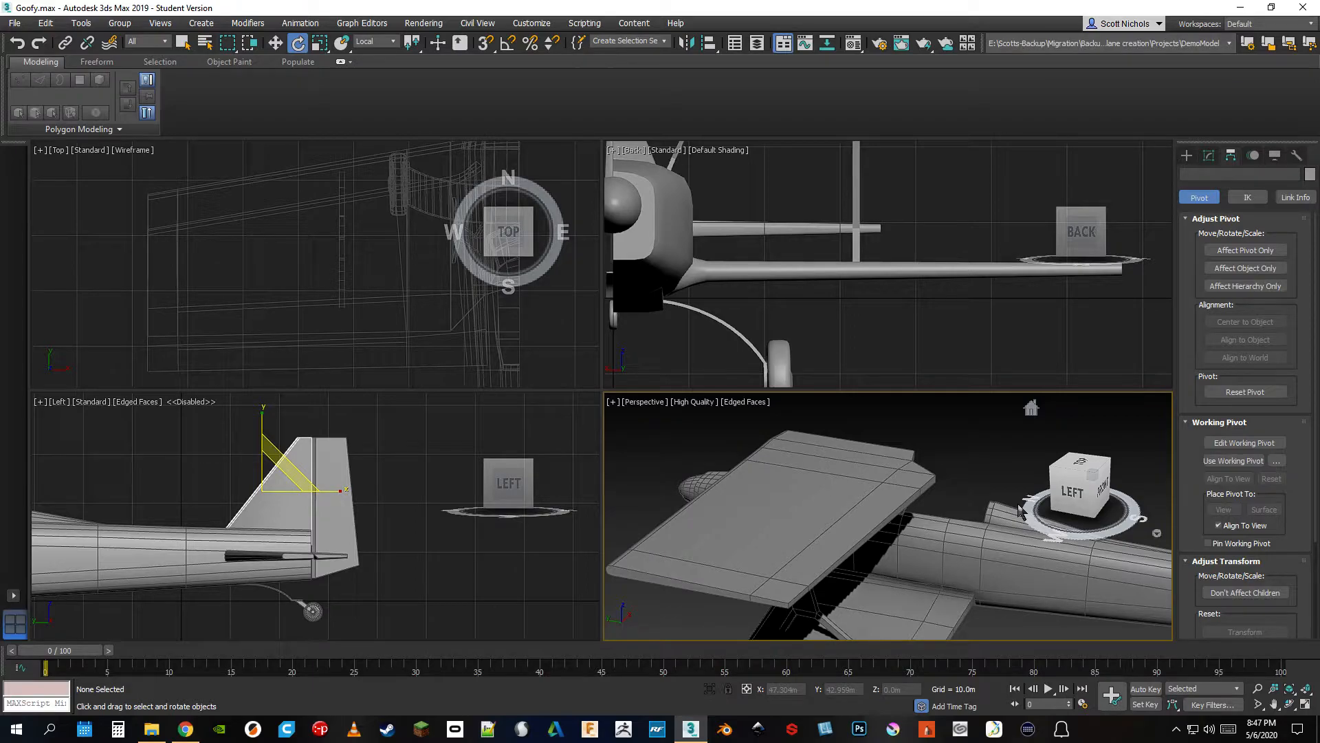
Show the airplane from the nose side and switch the transform center to Use Selection Center and on through its alternatives
drag(1059, 486, 1094, 498)
scroll(916, 579, up, 8)
scroll(922, 580, down, 2)
middle_drag(922, 579, 843, 571)
scroll(843, 570, down, 2)
mouse_move(1074, 489)
mouse_down()
mouse_move(1077, 475)
mouse_move(1067, 487)
mouse_up()
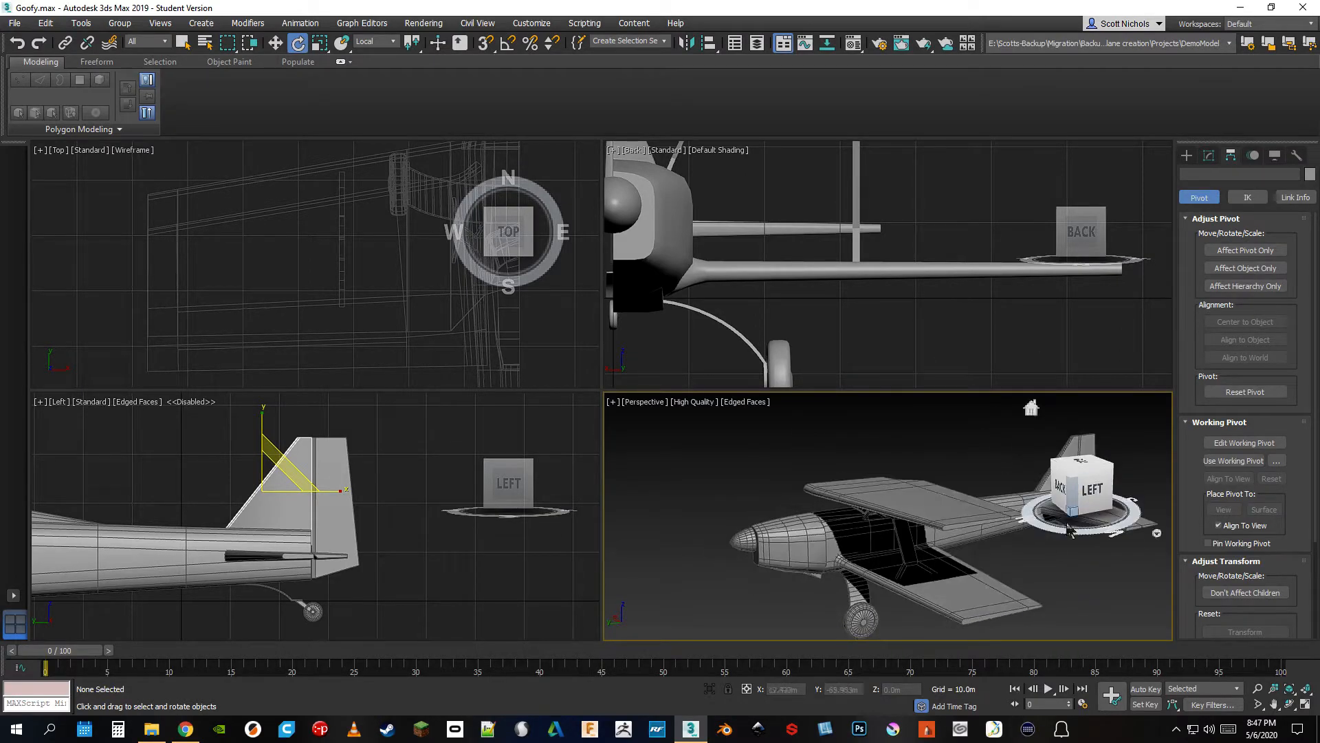
click(412, 43)
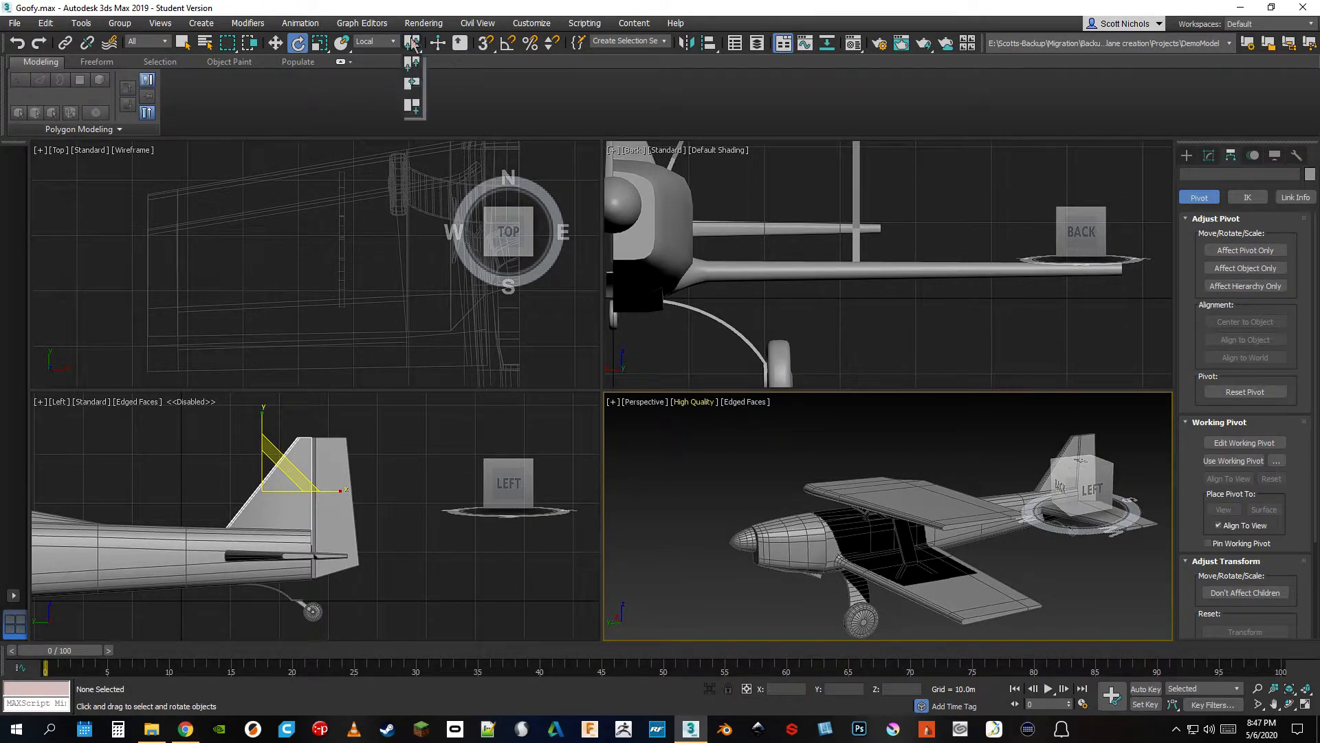
click(414, 86)
drag(412, 47, 414, 93)
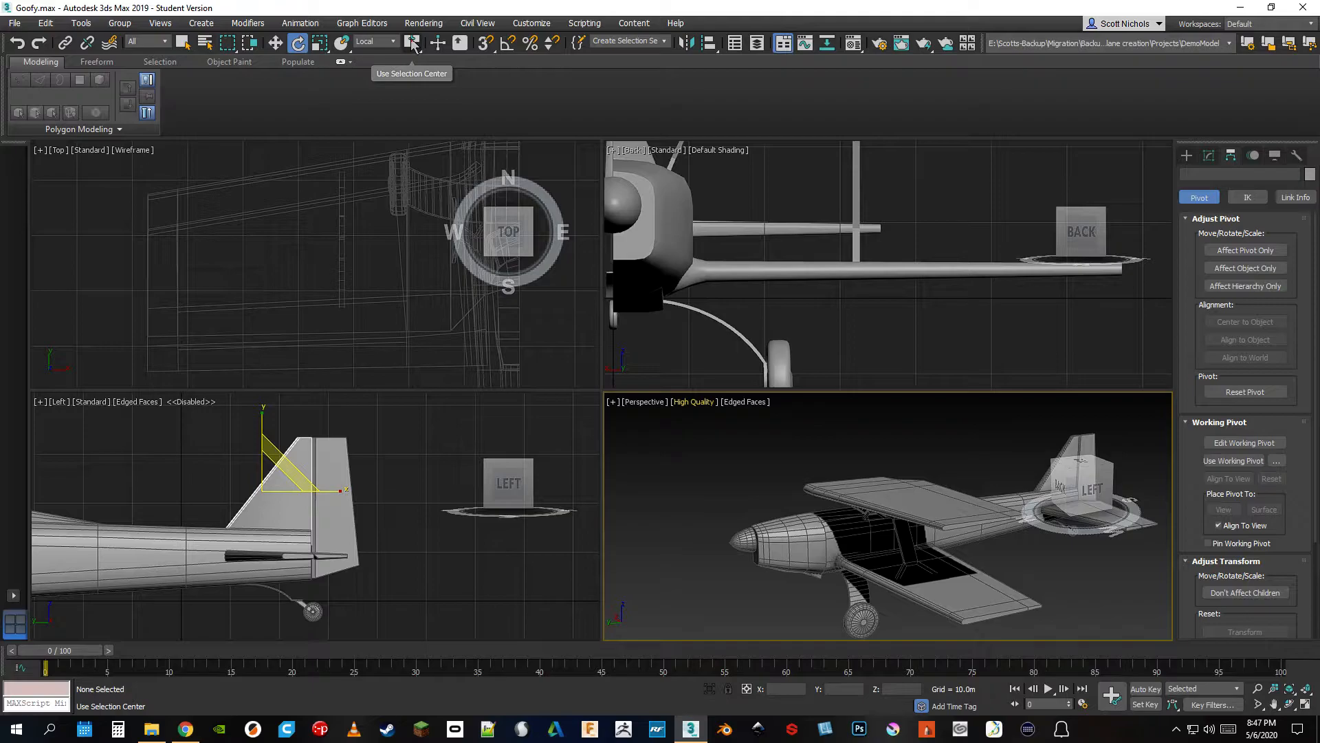
drag(412, 47, 416, 95)
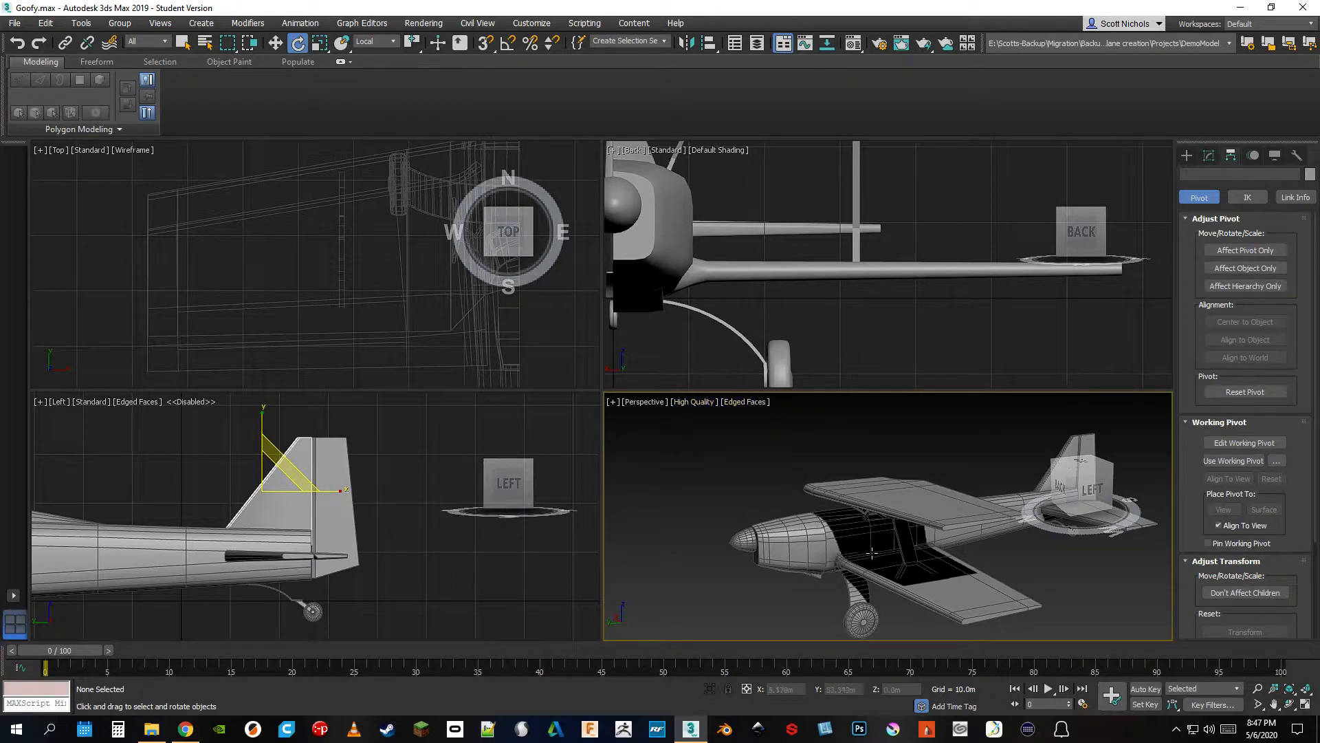
Select the nose spinner with the rotate tool active and inspect the airplane around it from several angles
click(769, 546)
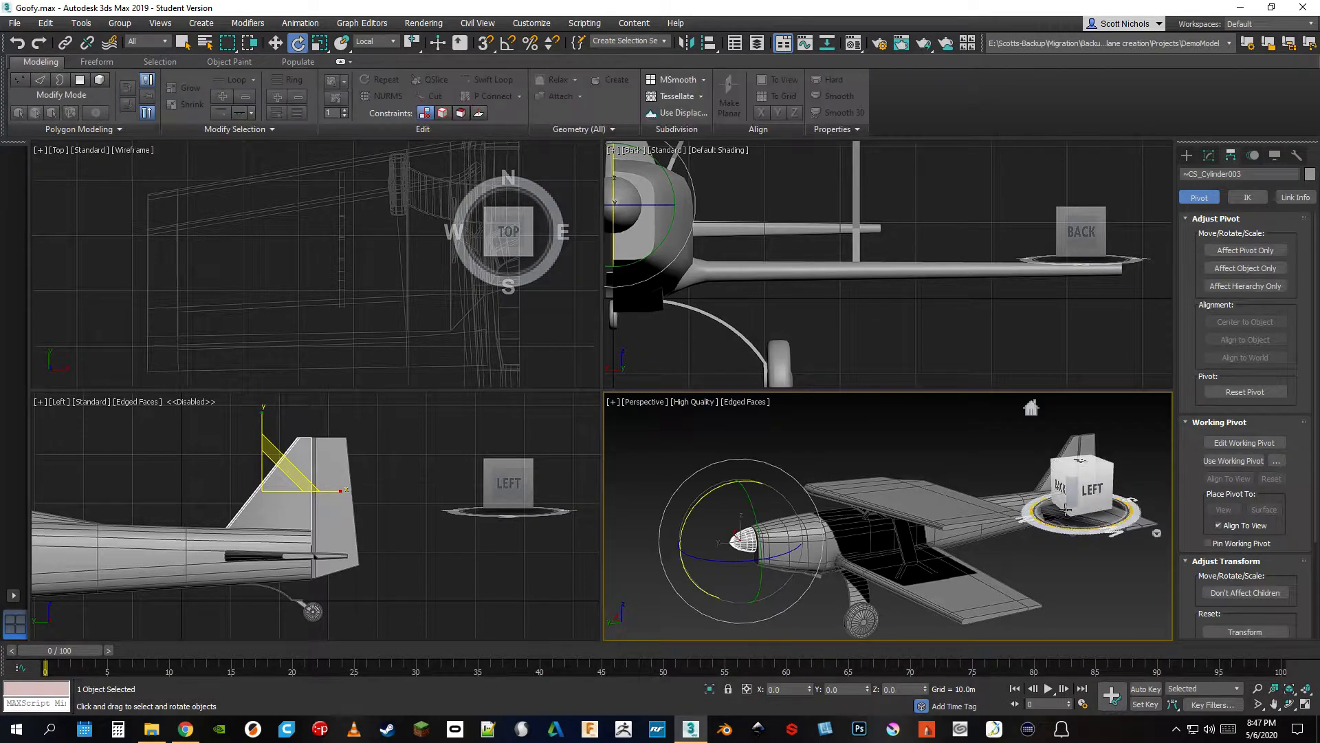
click(1088, 490)
mouse_move(1084, 476)
mouse_down()
mouse_move(1106, 505)
mouse_move(1093, 440)
mouse_move(1073, 475)
mouse_move(1083, 509)
mouse_move(1093, 461)
mouse_move(1073, 458)
mouse_move(1083, 489)
mouse_up()
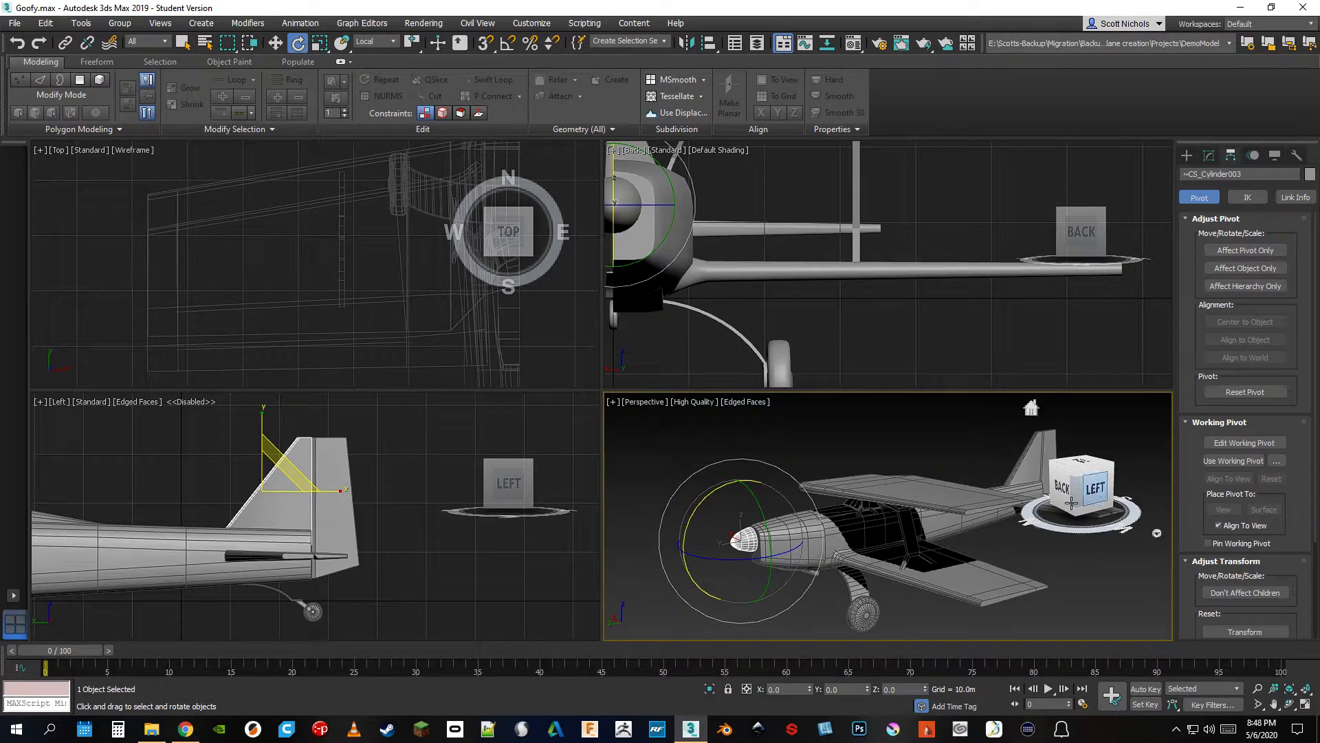
scroll(930, 534, up, 3)
middle_drag(938, 532, 1033, 512)
scroll(1033, 512, down, 3)
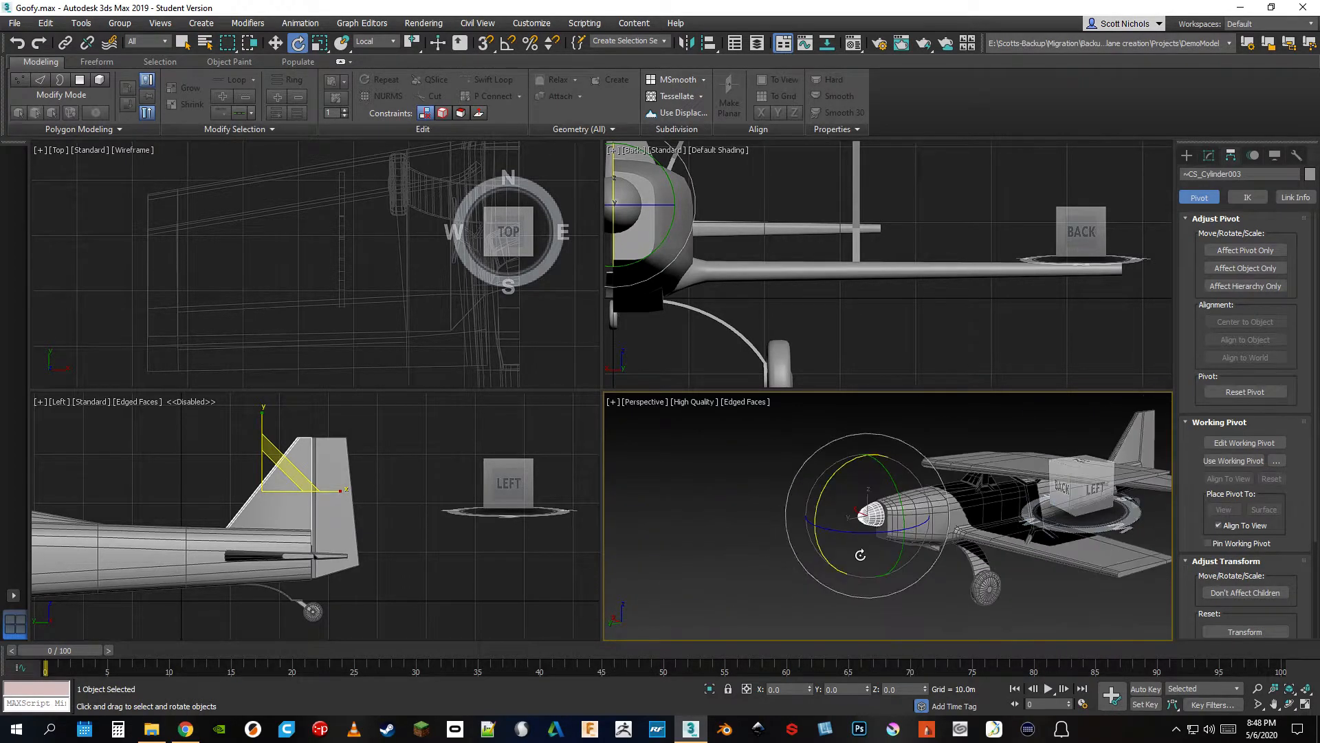
mouse_move(1092, 487)
mouse_down()
mouse_move(1078, 519)
mouse_move(1088, 469)
mouse_up()
middle_drag(1019, 499, 884, 513)
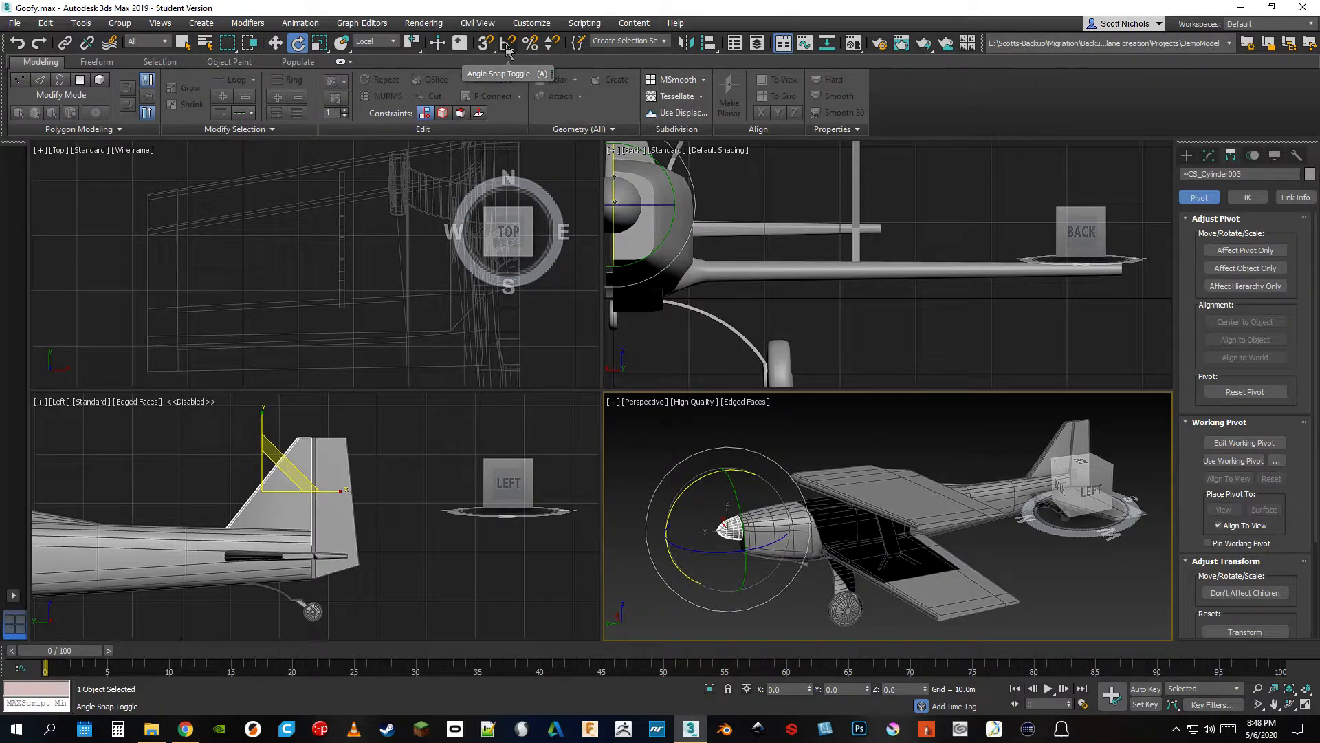
Turn on angle snap and rotate the nose spinner in snapped increments in the perspective view
click(507, 45)
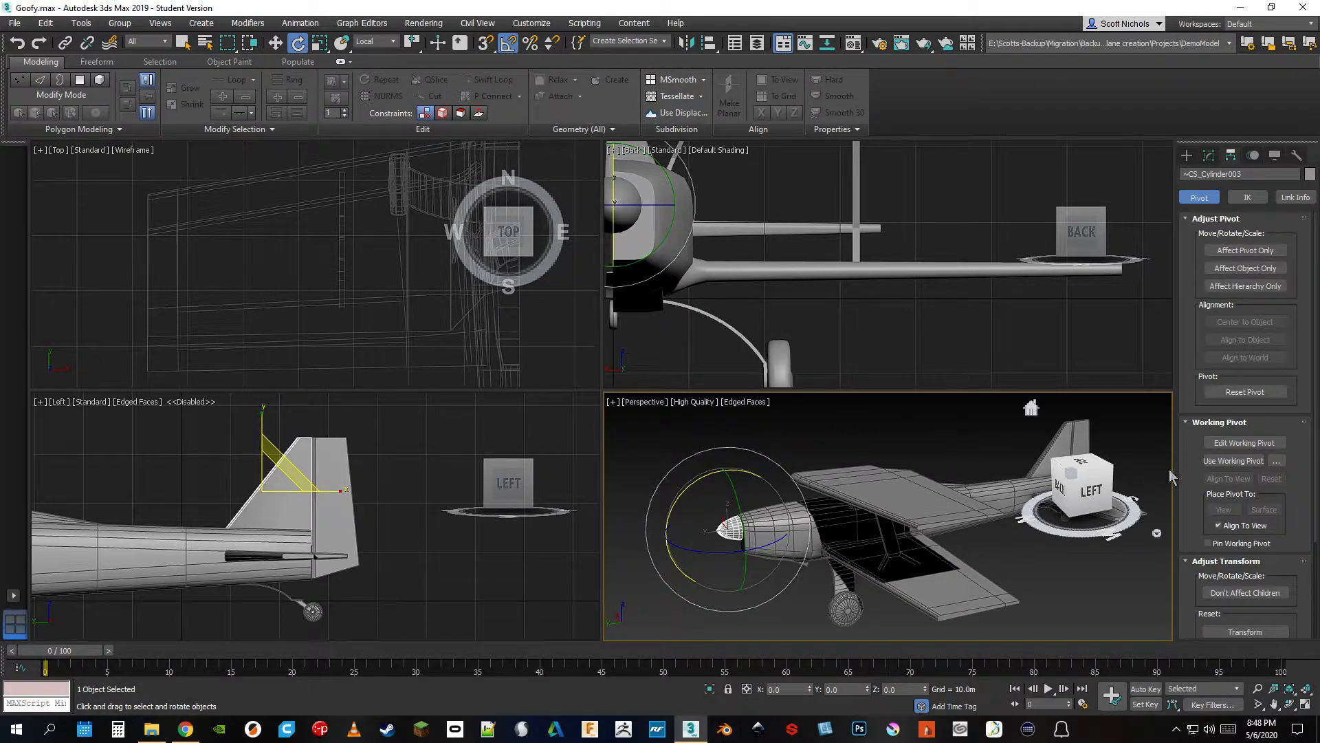
drag(1094, 489, 1136, 491)
scroll(722, 543, up, 5)
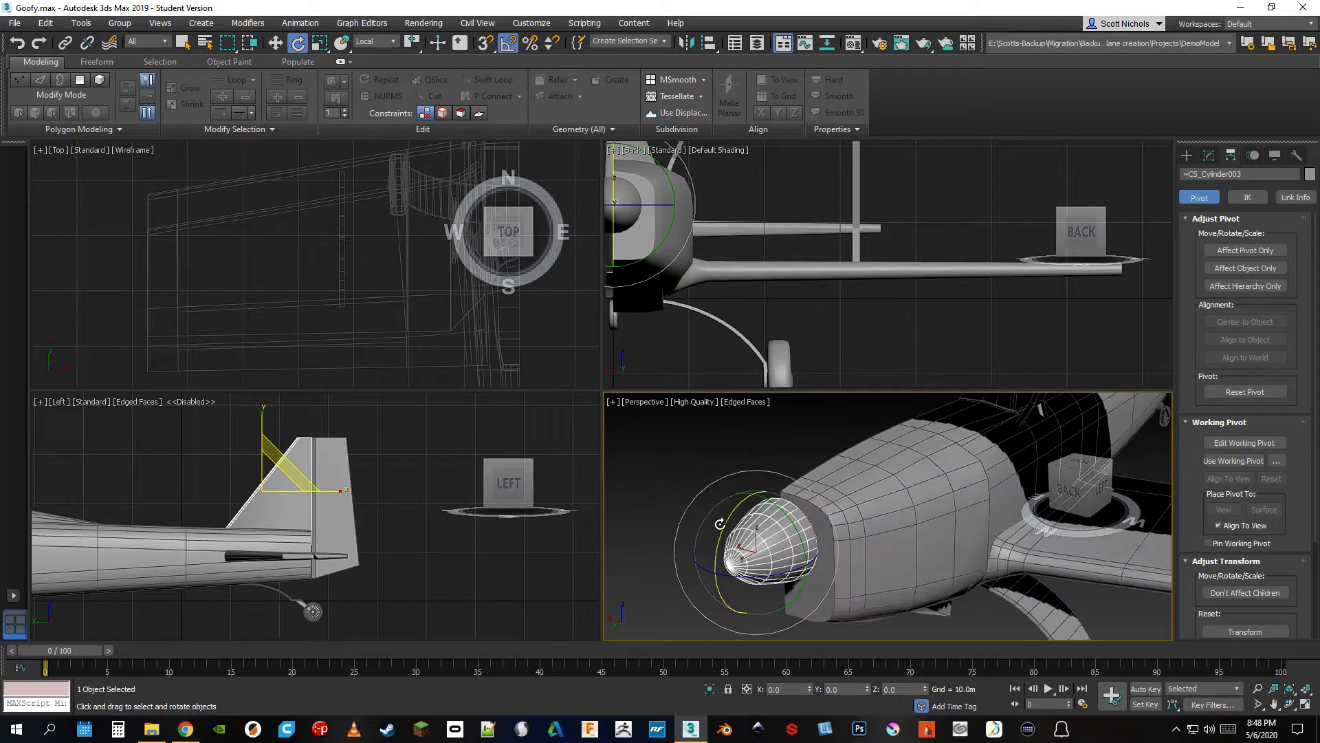
scroll(770, 543, down, 3)
scroll(805, 533, up, 4)
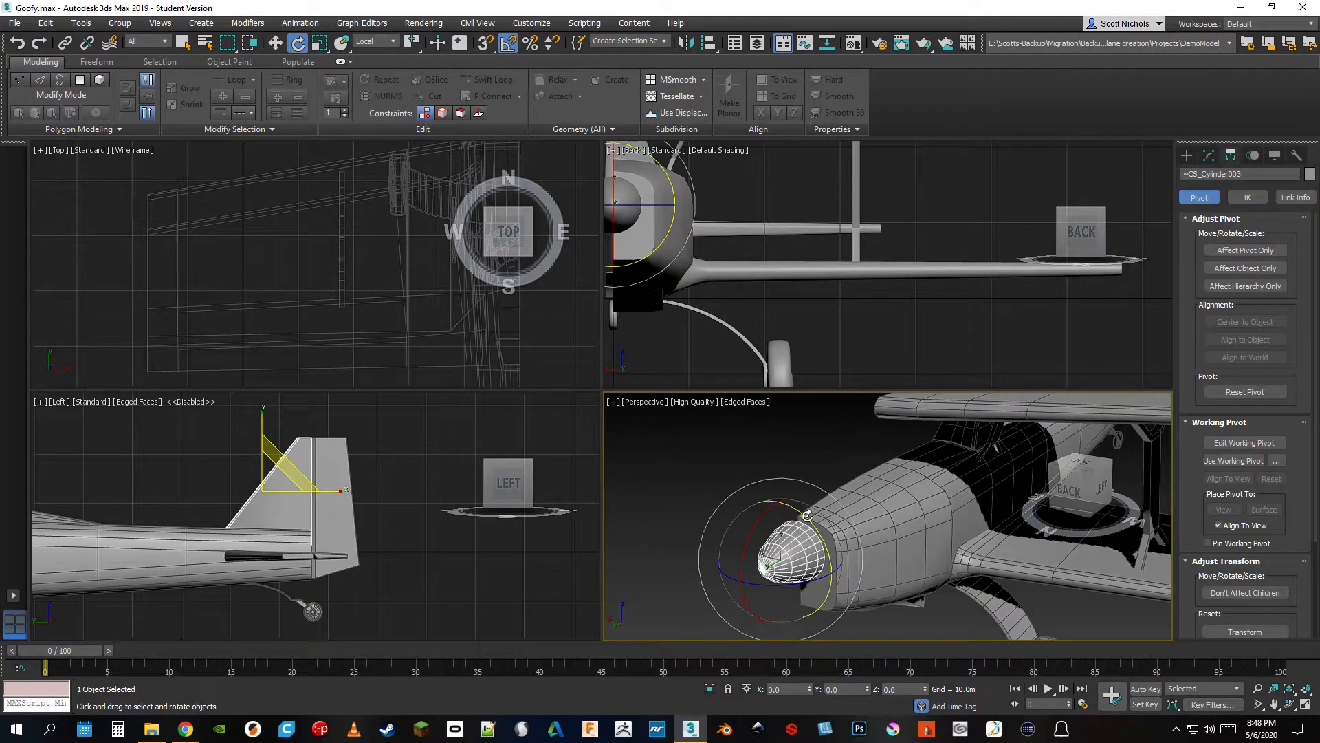
drag(808, 515, 828, 544)
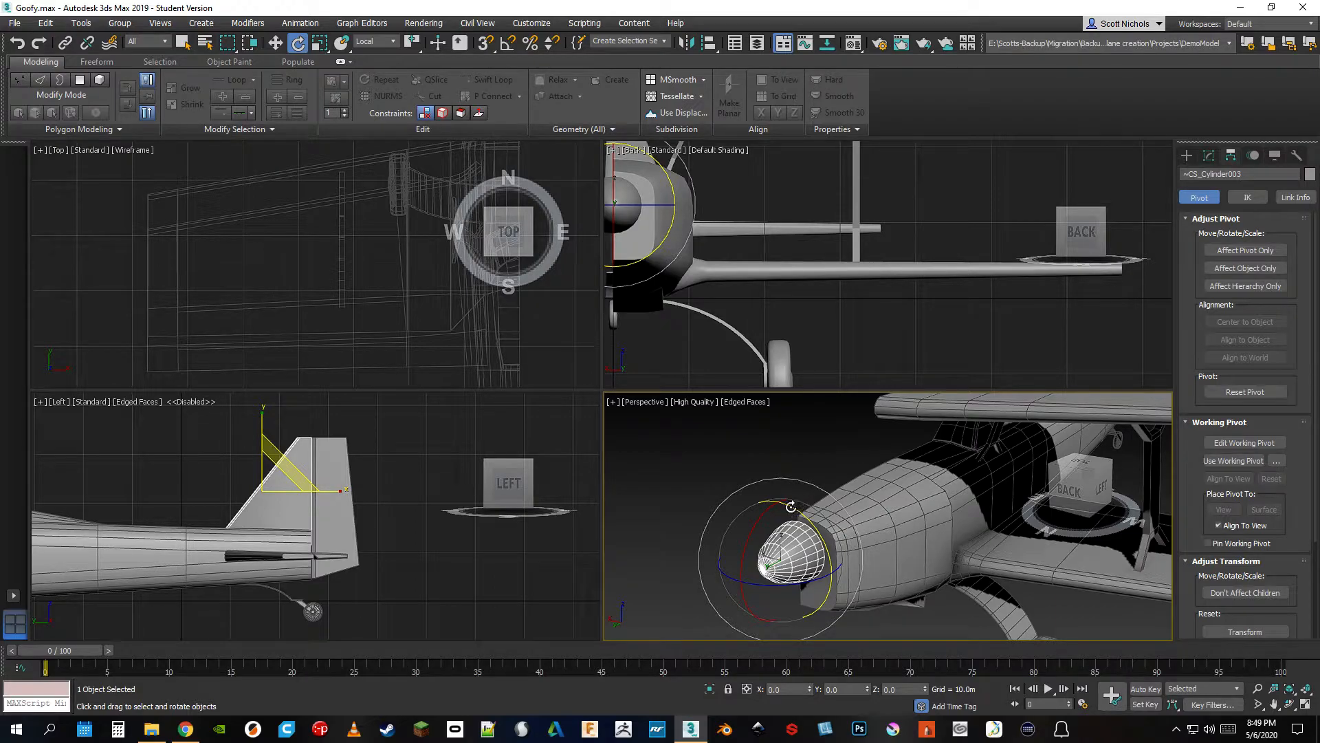
Show the entire airplane in the perspective view and open the named selection sets manager
scroll(757, 482, up, 2)
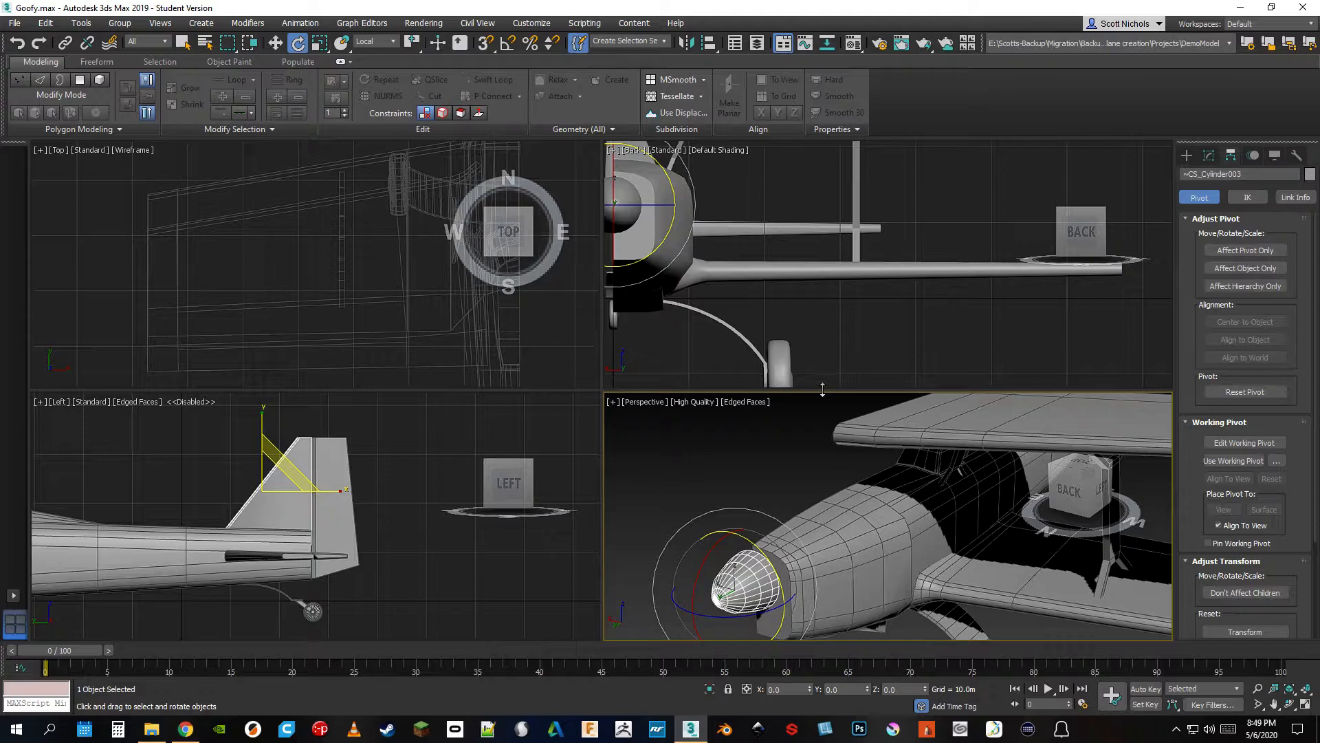
scroll(763, 451, down, 5)
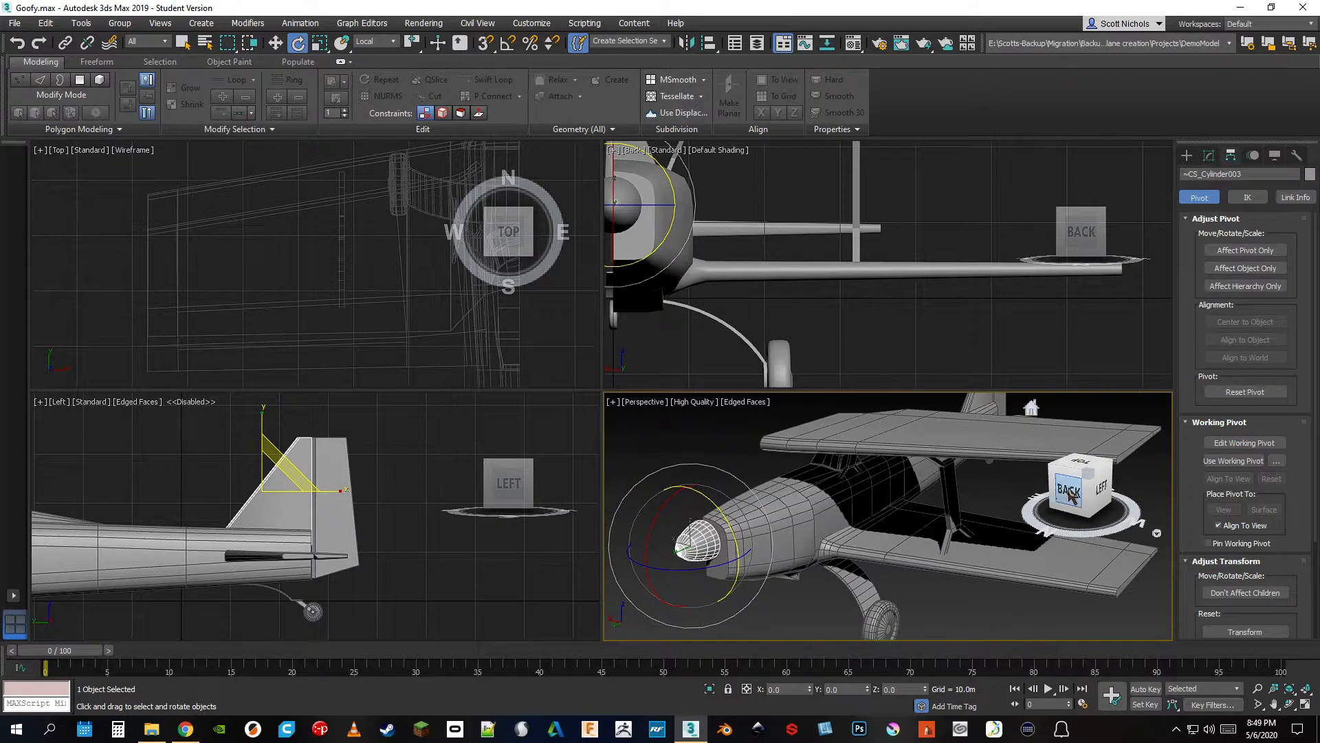
scroll(961, 540, up, 4)
scroll(961, 540, down, 3)
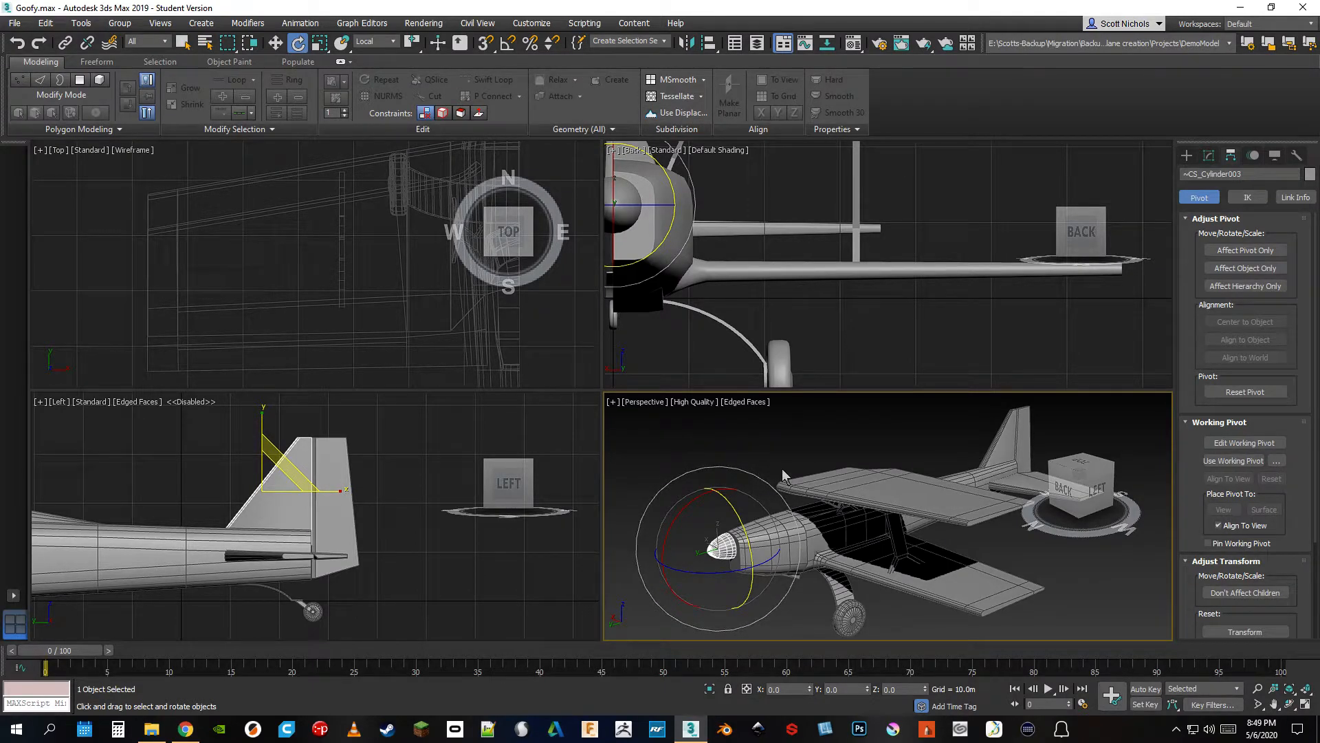
click(578, 43)
scroll(748, 508, down, 2)
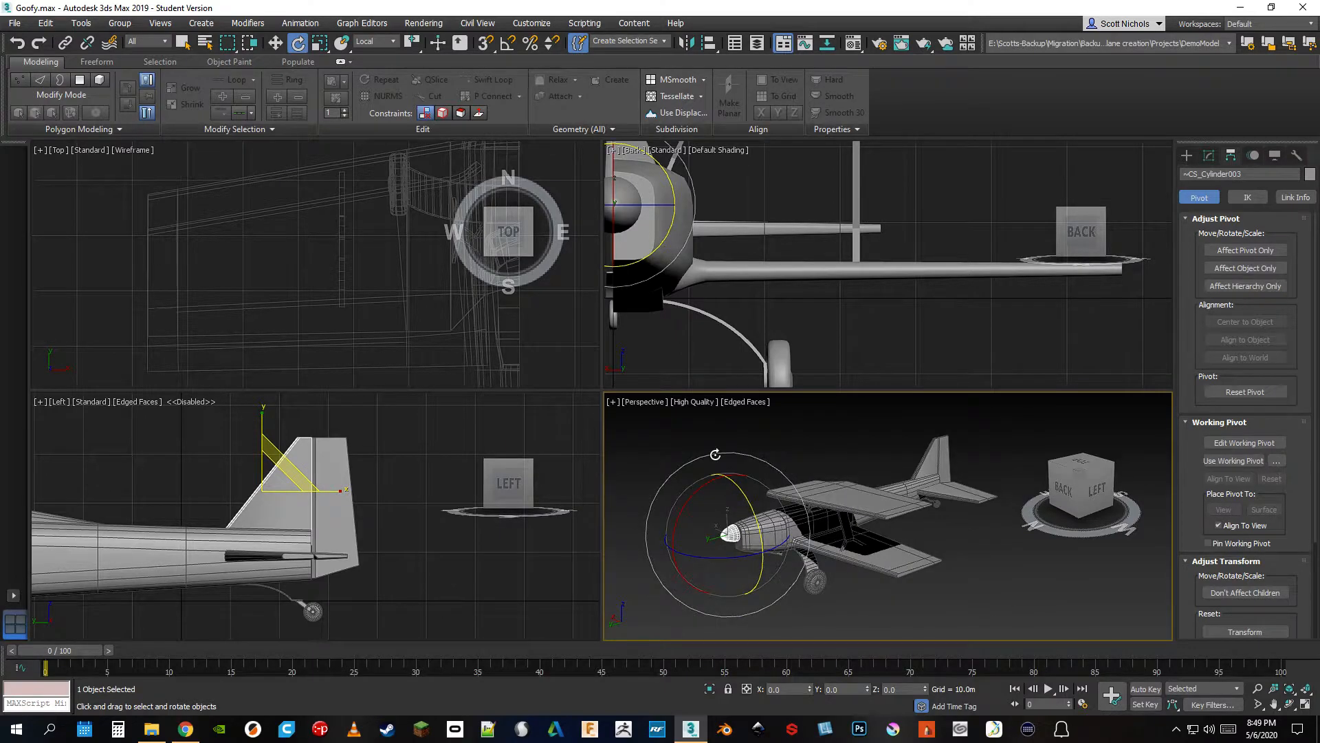
Select all parts of the airplane, clear the selection, and check the list of named selection sets
drag(662, 435, 997, 600)
drag(980, 434, 698, 620)
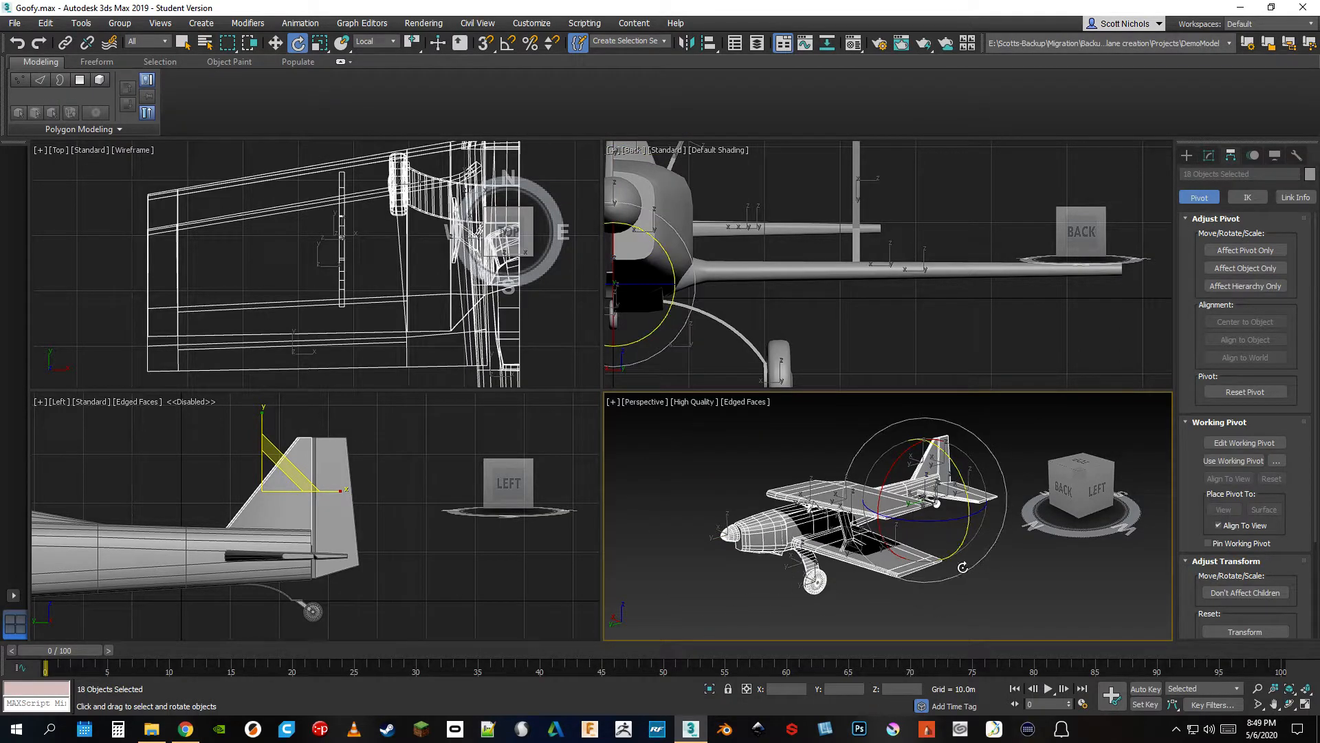
click(992, 611)
drag(989, 413, 729, 627)
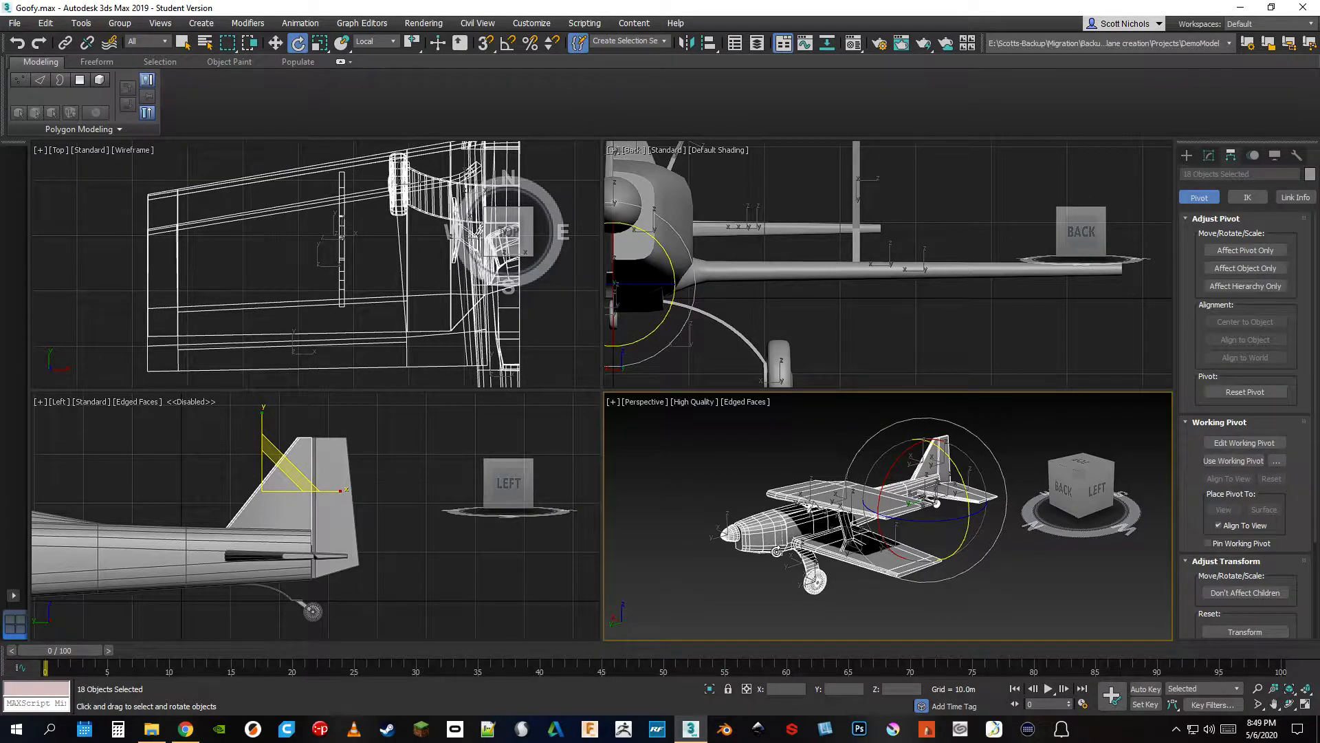
click(718, 497)
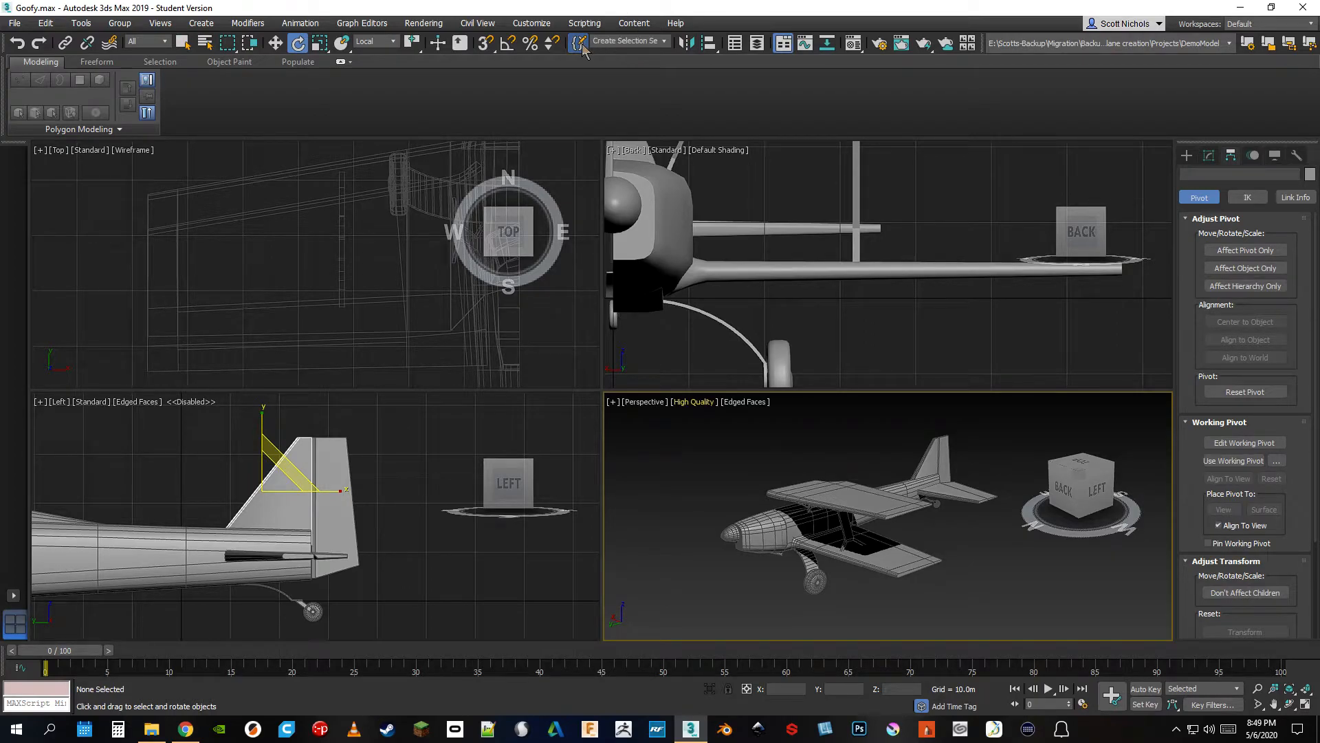
click(664, 43)
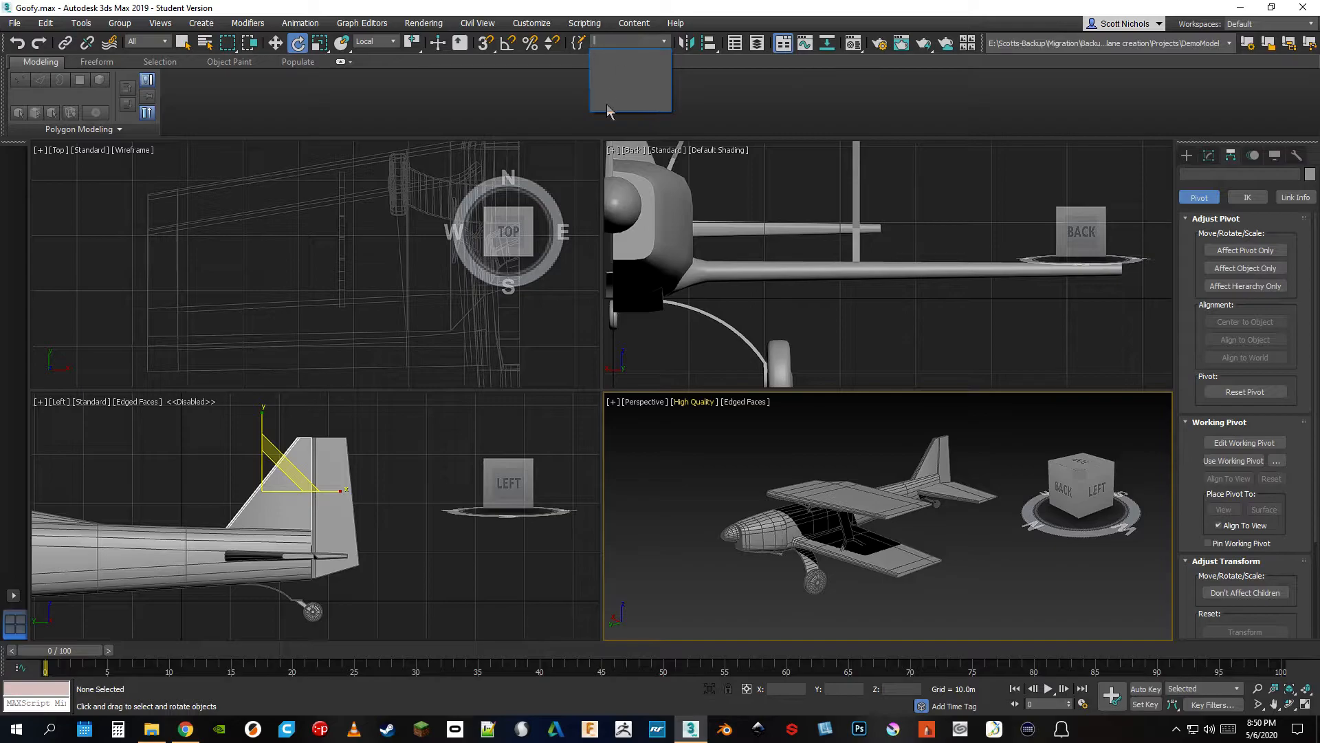
click(707, 439)
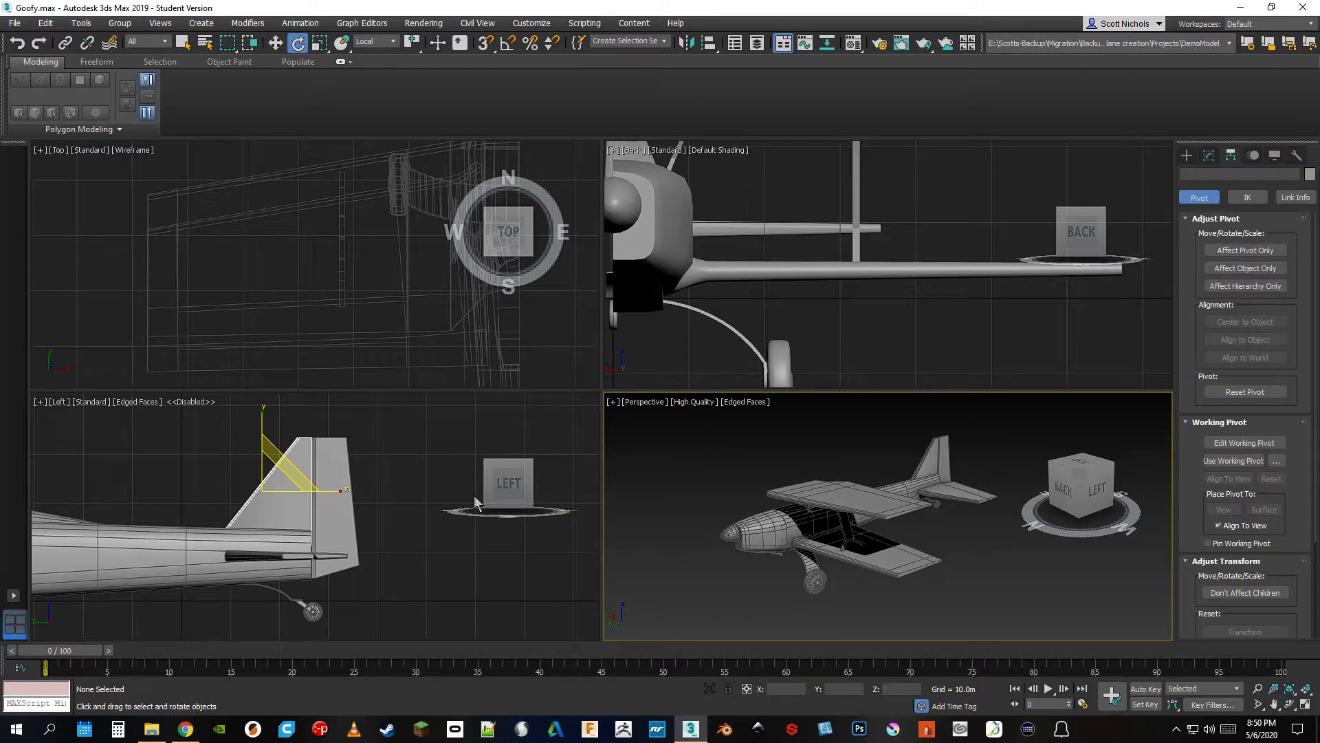
Bring the airplane from its wheels to its tail into view in the Left viewport
middle_click(250, 554)
scroll(250, 554, down, 3)
middle_drag(250, 555, 396, 514)
scroll(397, 514, up, 2)
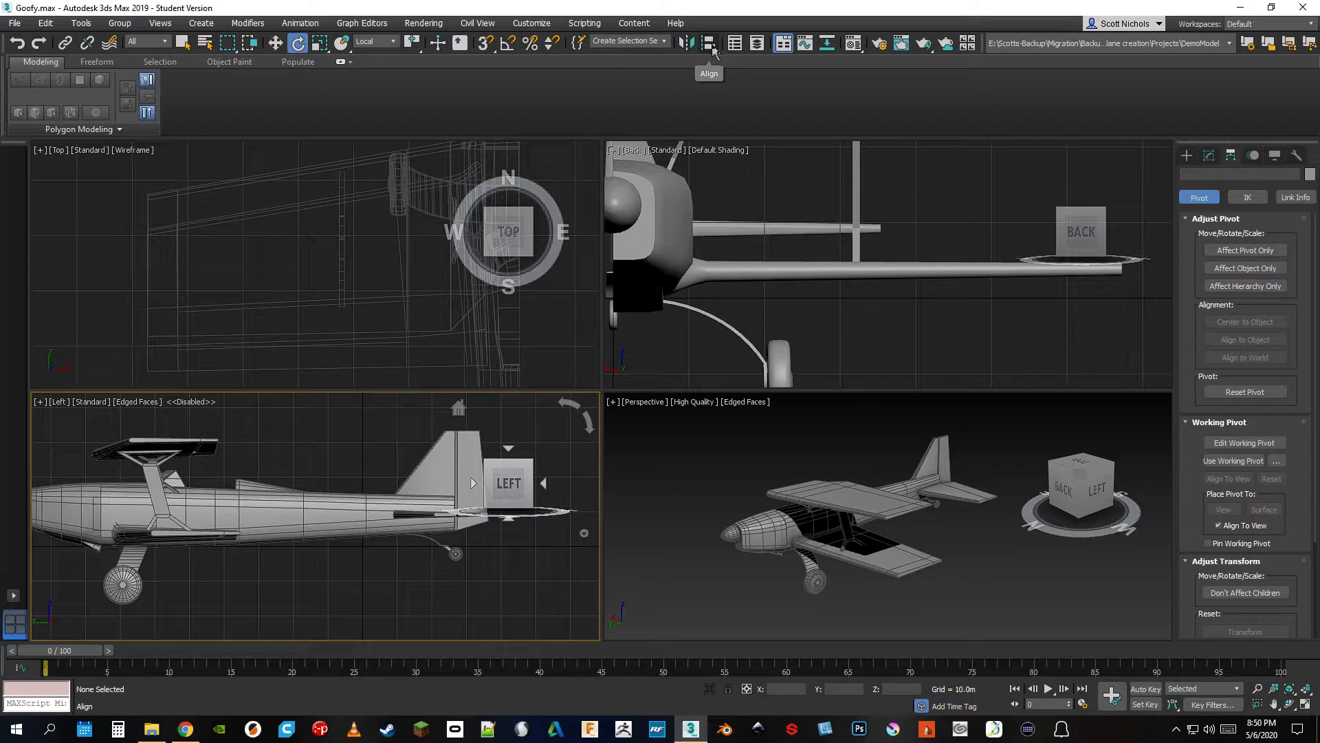
Try Quick Align on the fuselage with the upper wing as target, undo the alignment and clear the selection
click(712, 48)
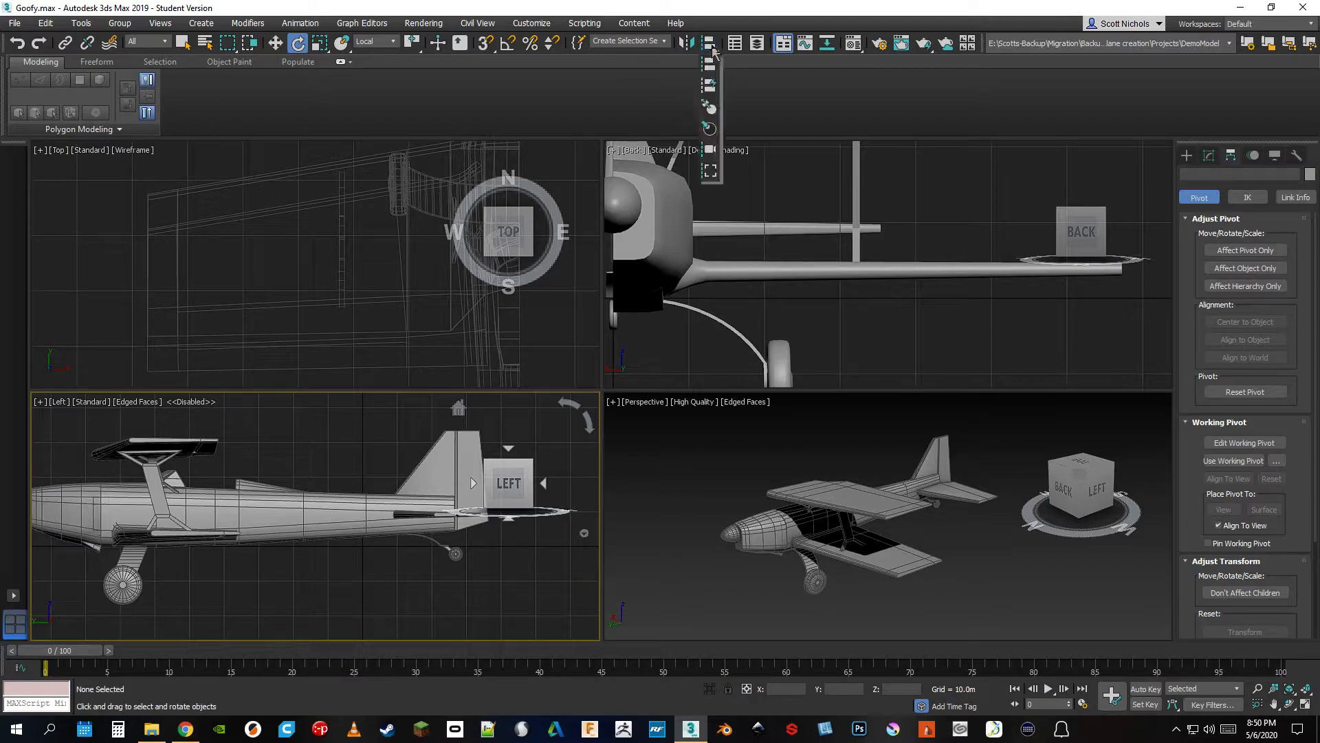
click(710, 90)
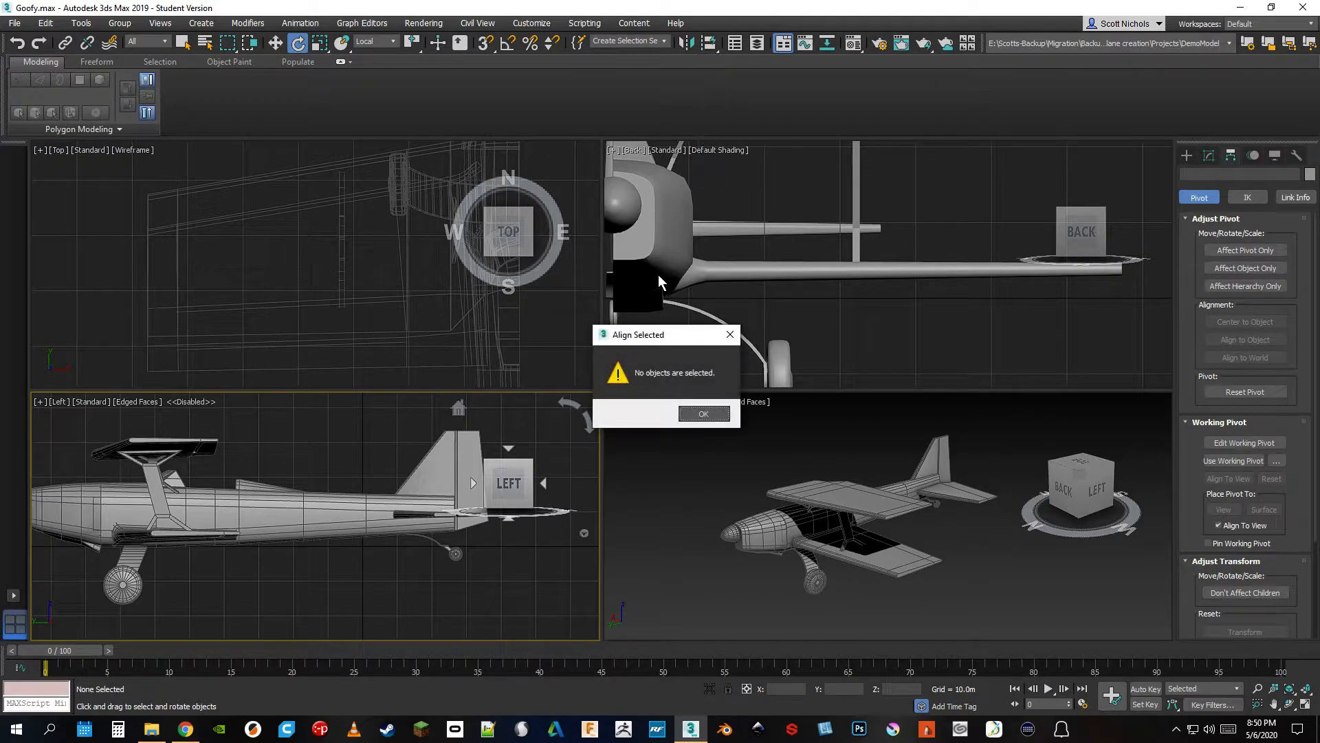
click(703, 414)
click(771, 530)
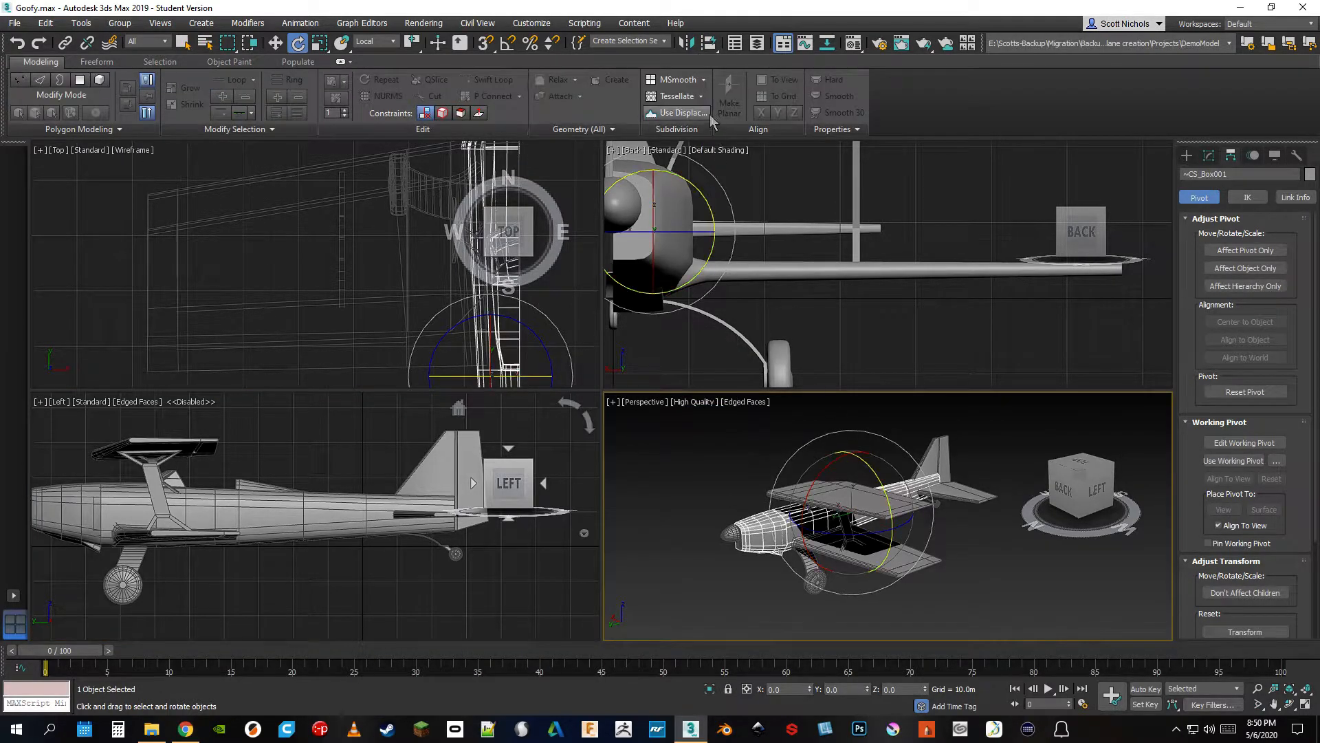
click(711, 47)
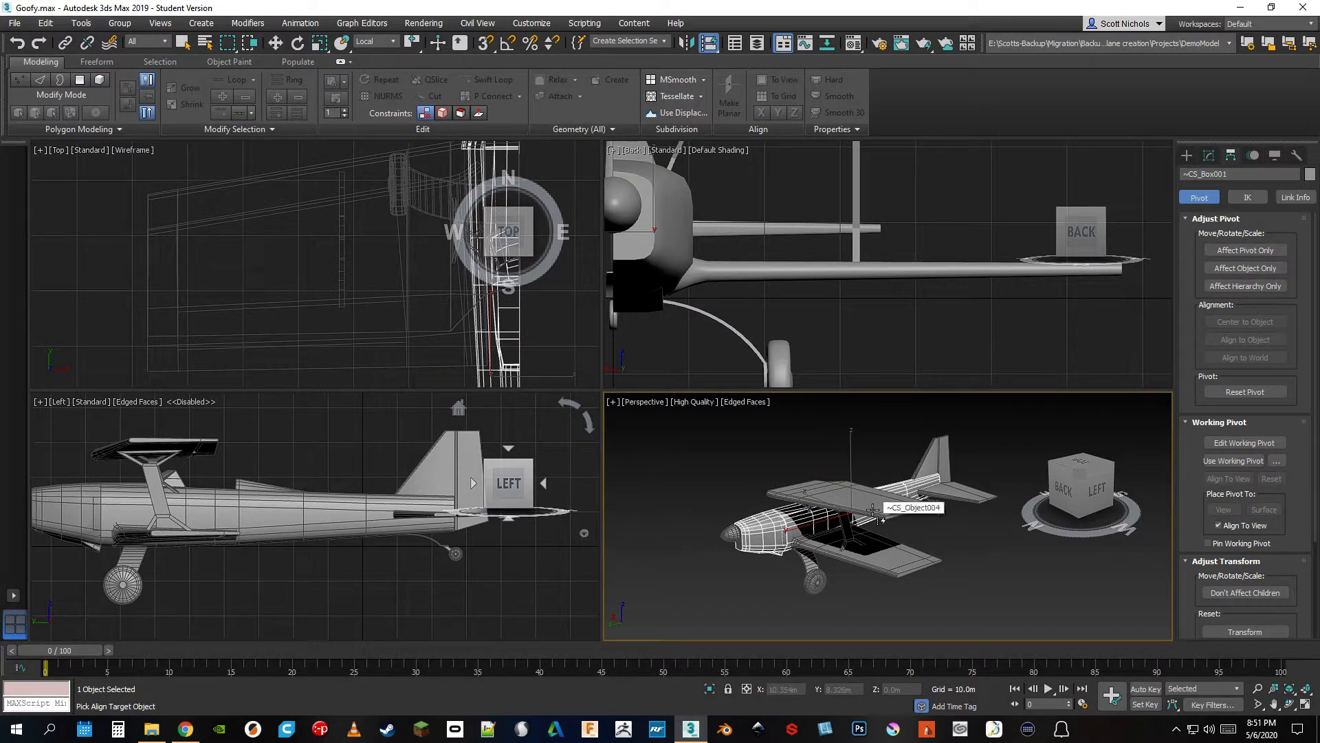
click(870, 508)
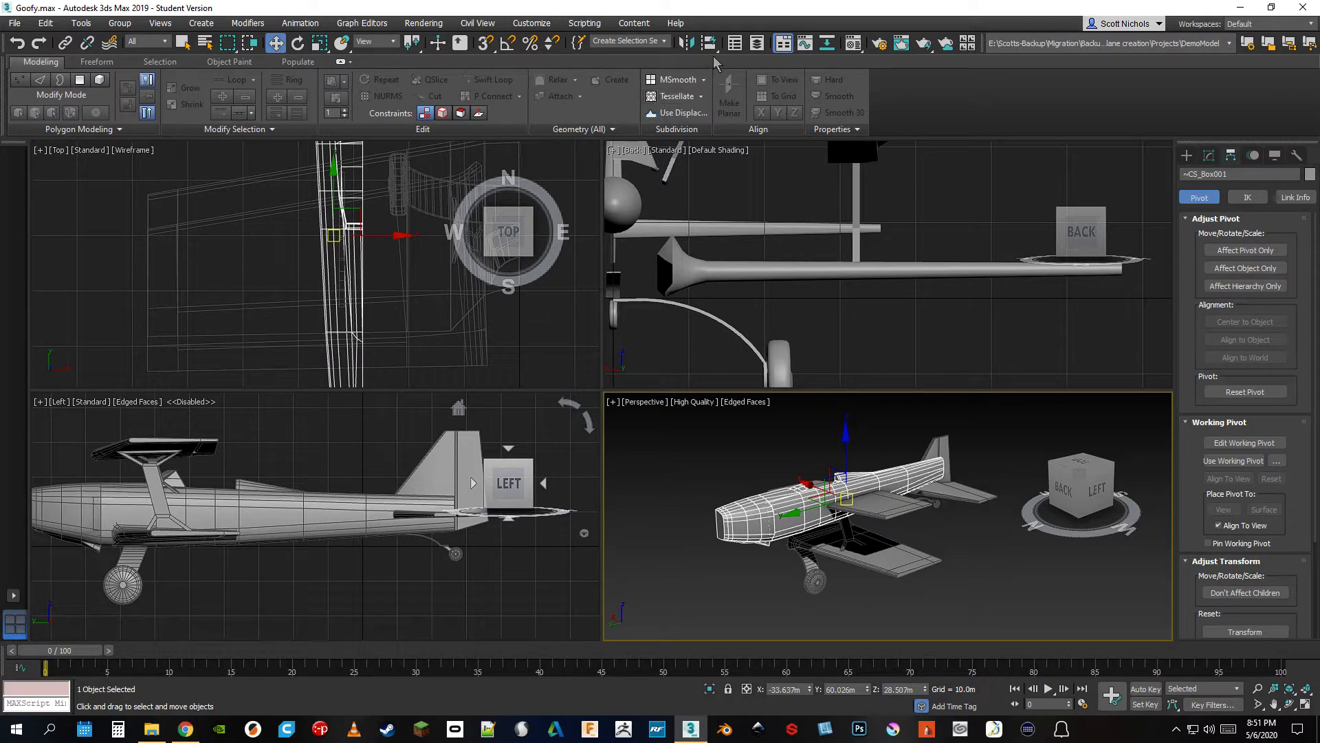
key(ctrl+z)
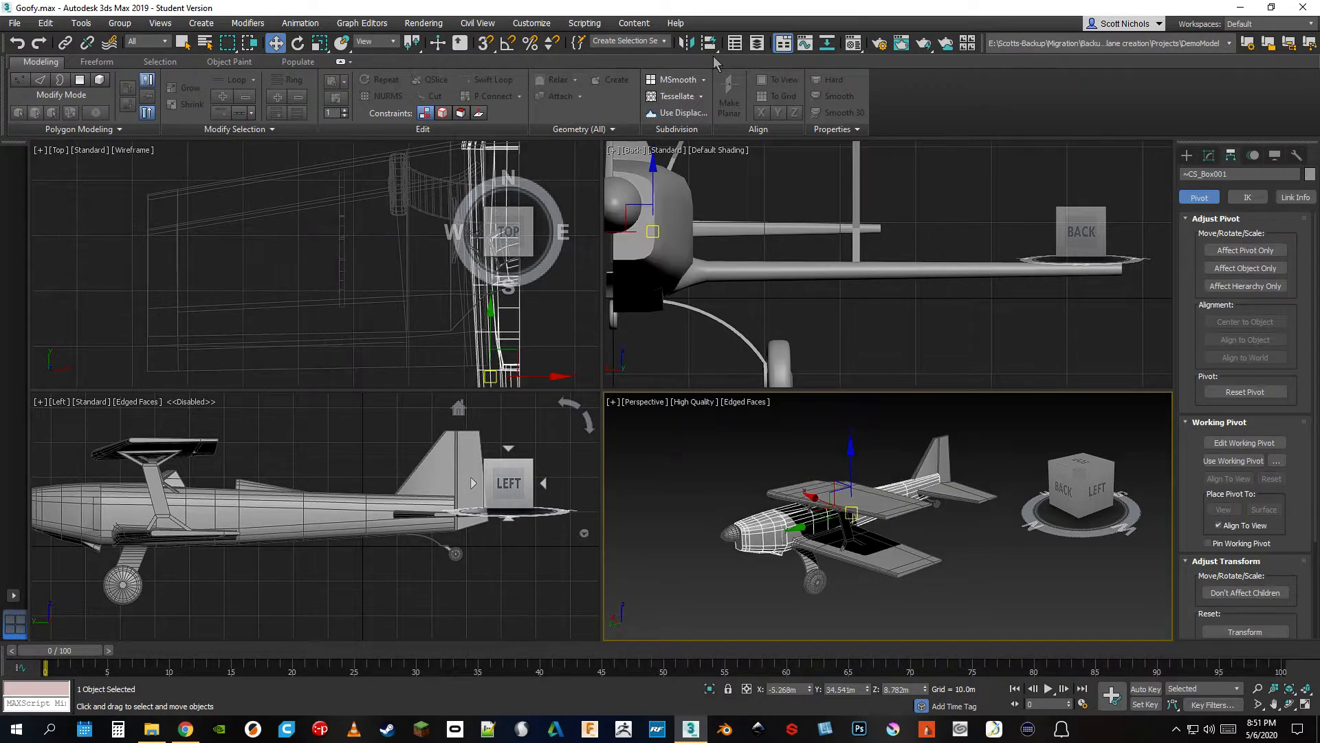
click(665, 485)
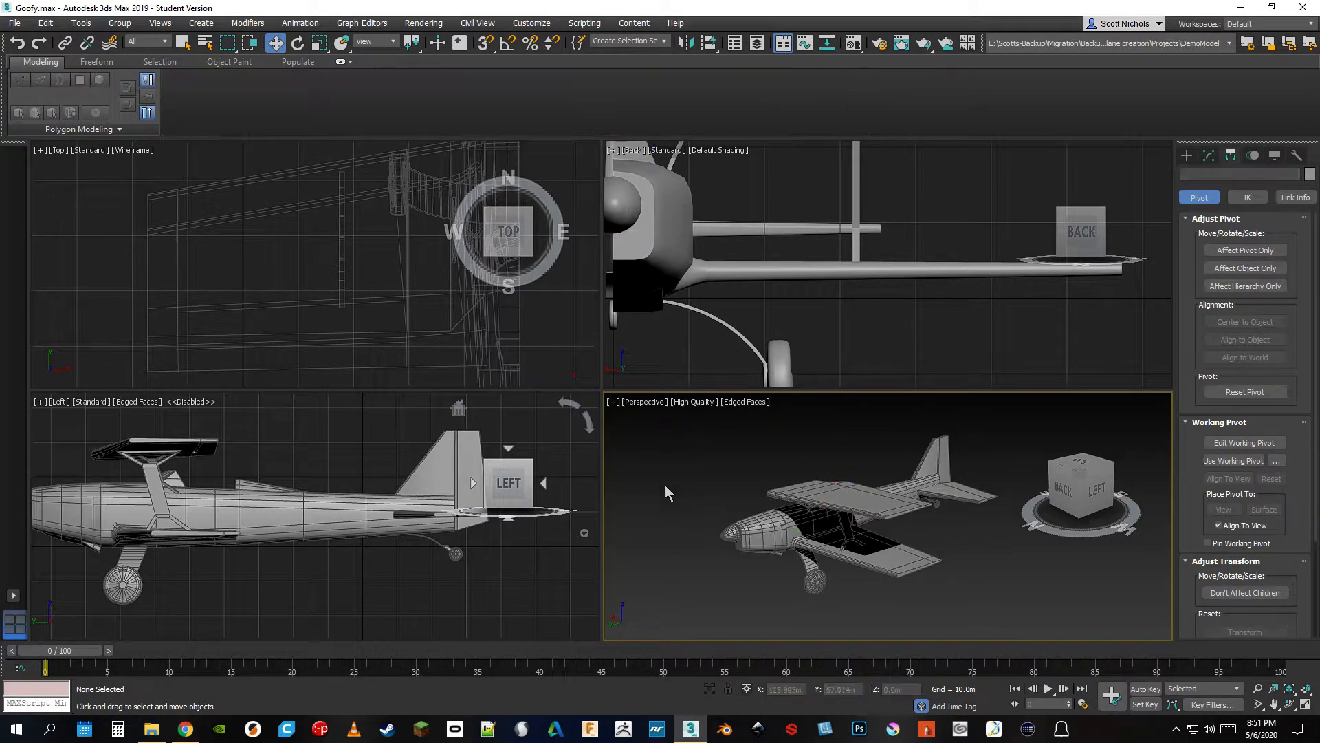
Show the Scene Explorer with its object list over the viewports and close it
click(733, 46)
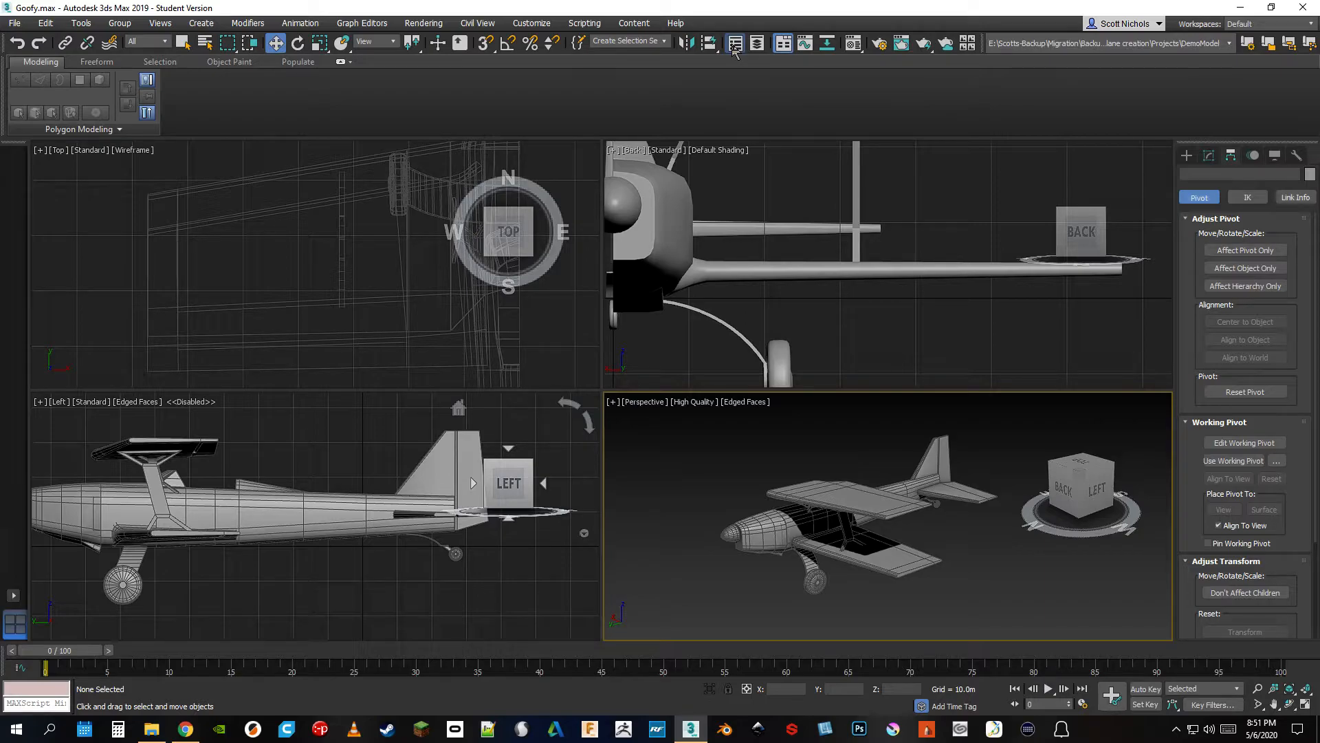
drag(0, 275, 667, 260)
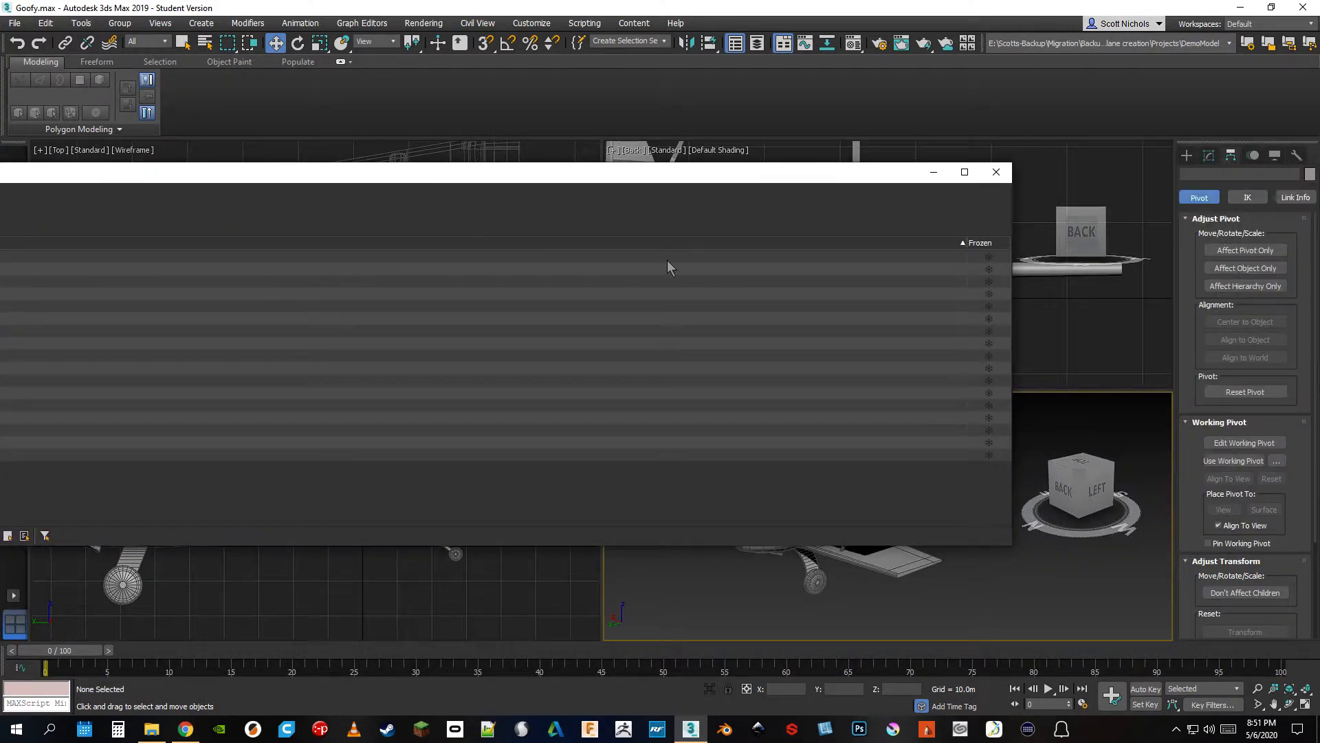
click(995, 173)
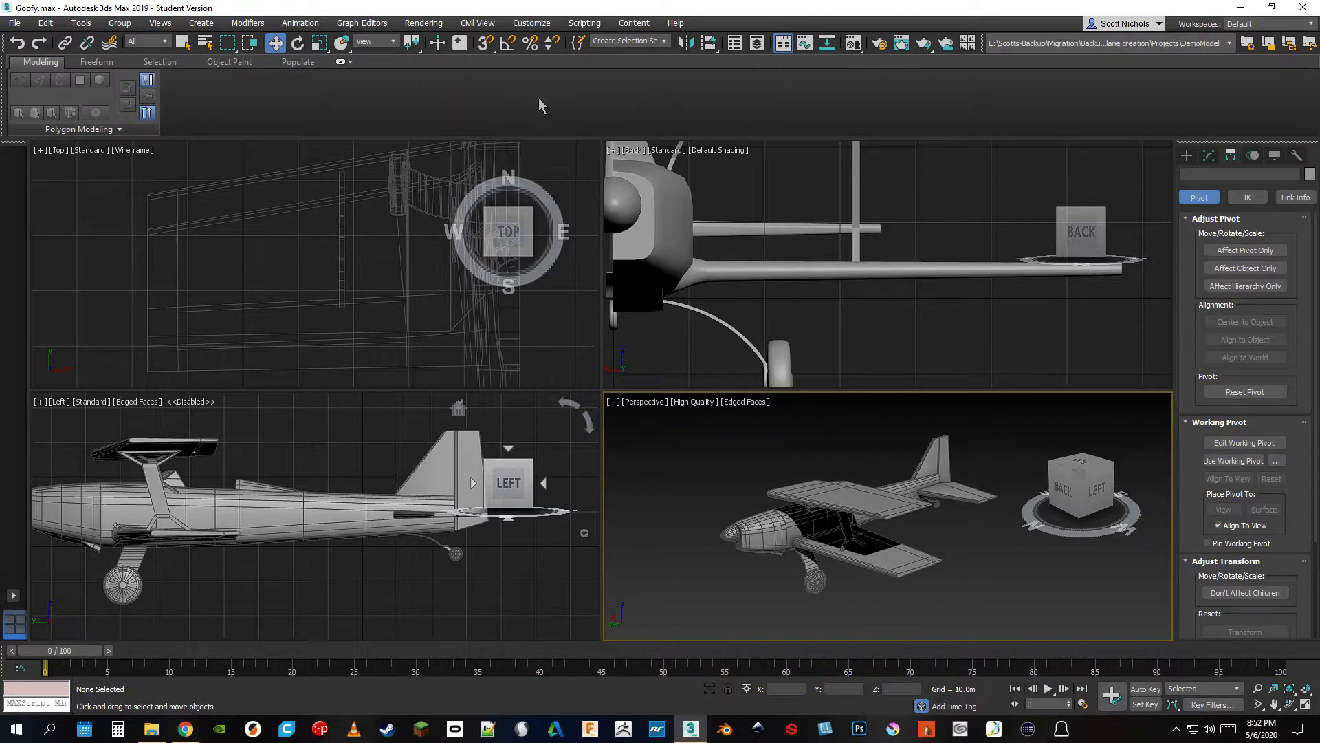
Hide and restore the modeling ribbon twice
click(782, 44)
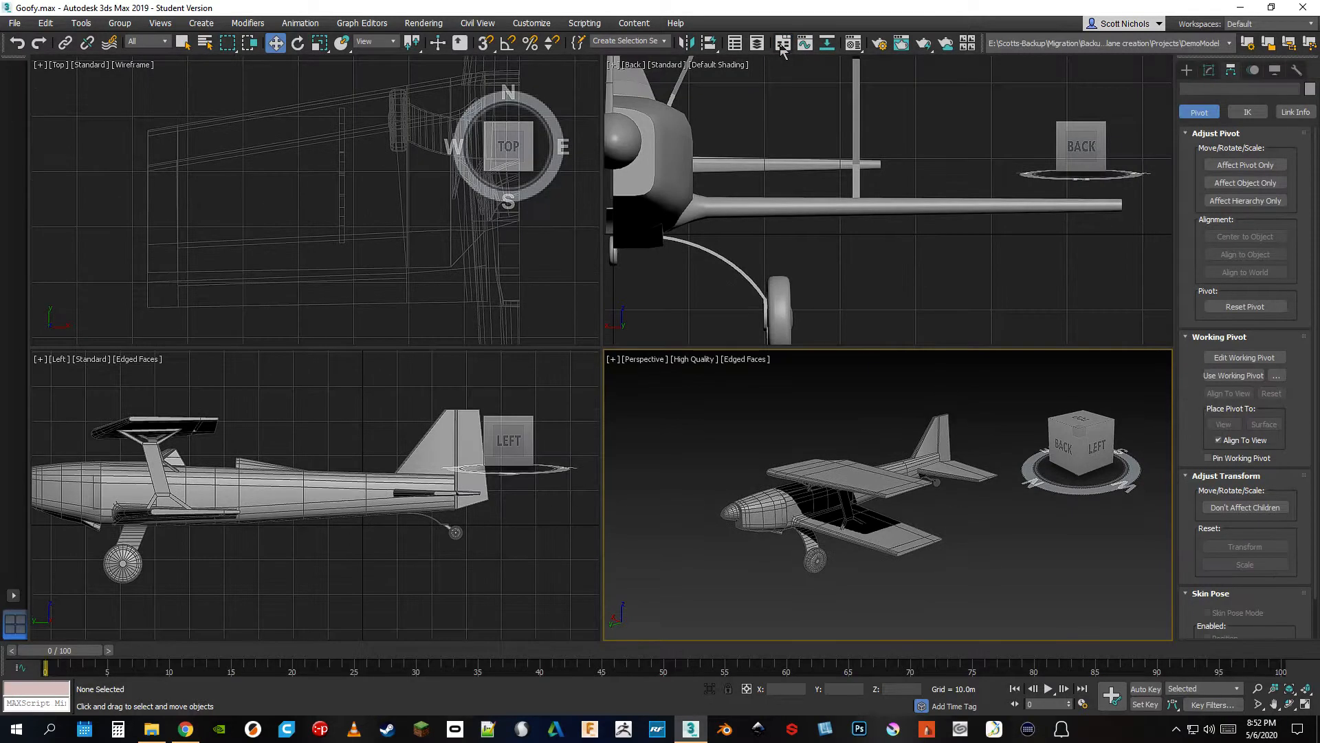
click(782, 44)
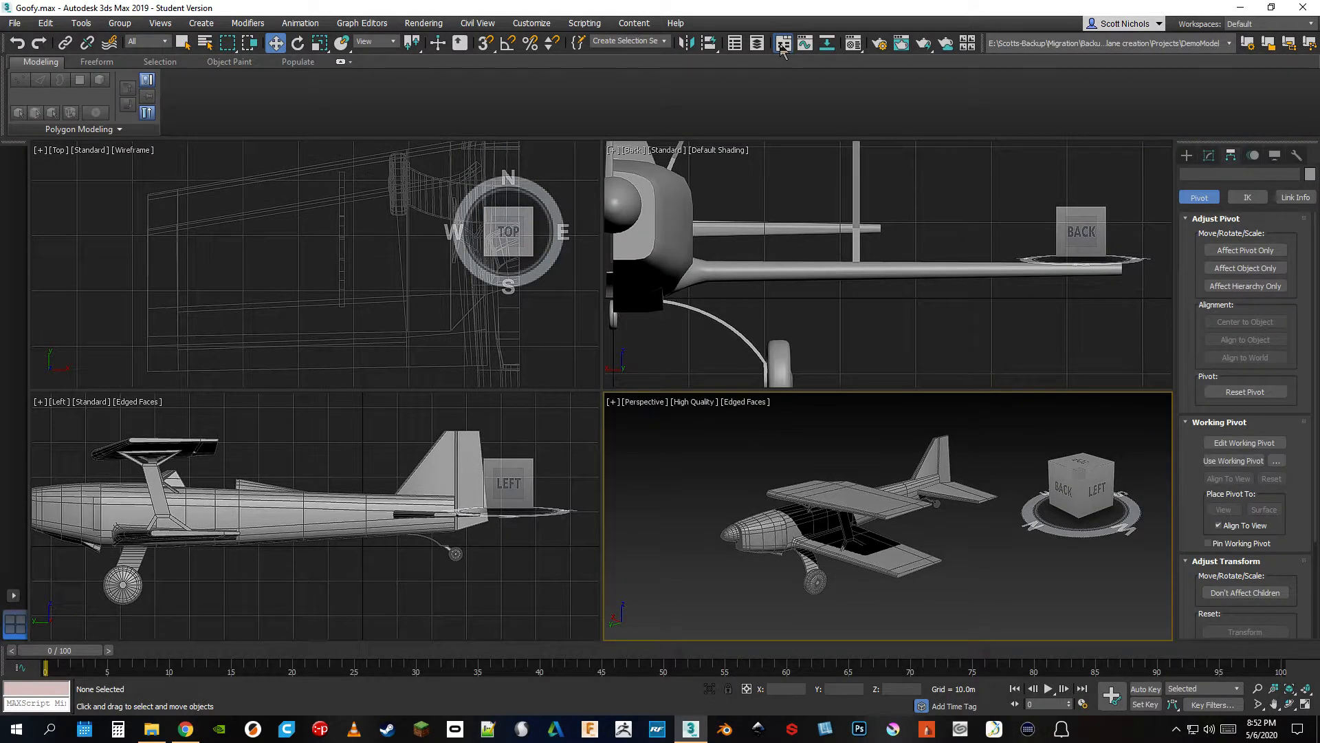
click(782, 44)
click(782, 44)
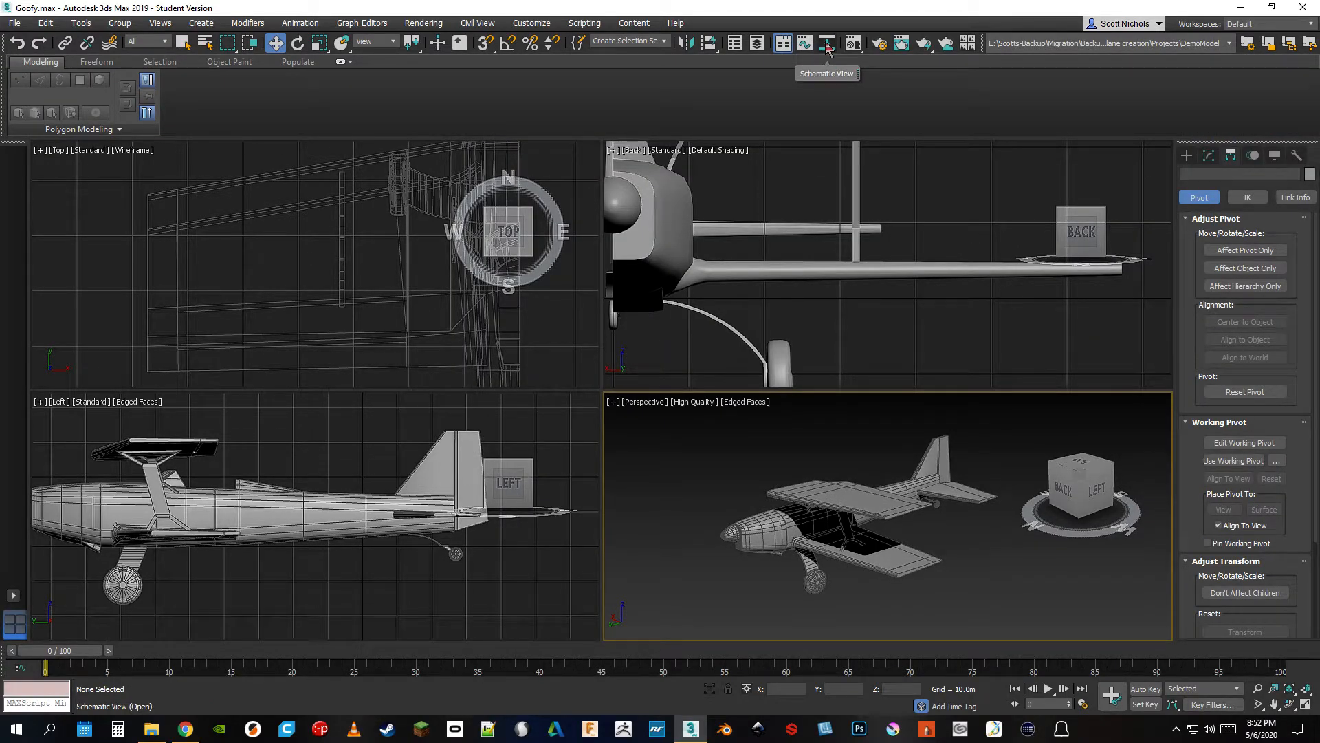
Open the Schematic View, select the landing gear strut through its node, and close the view
click(827, 44)
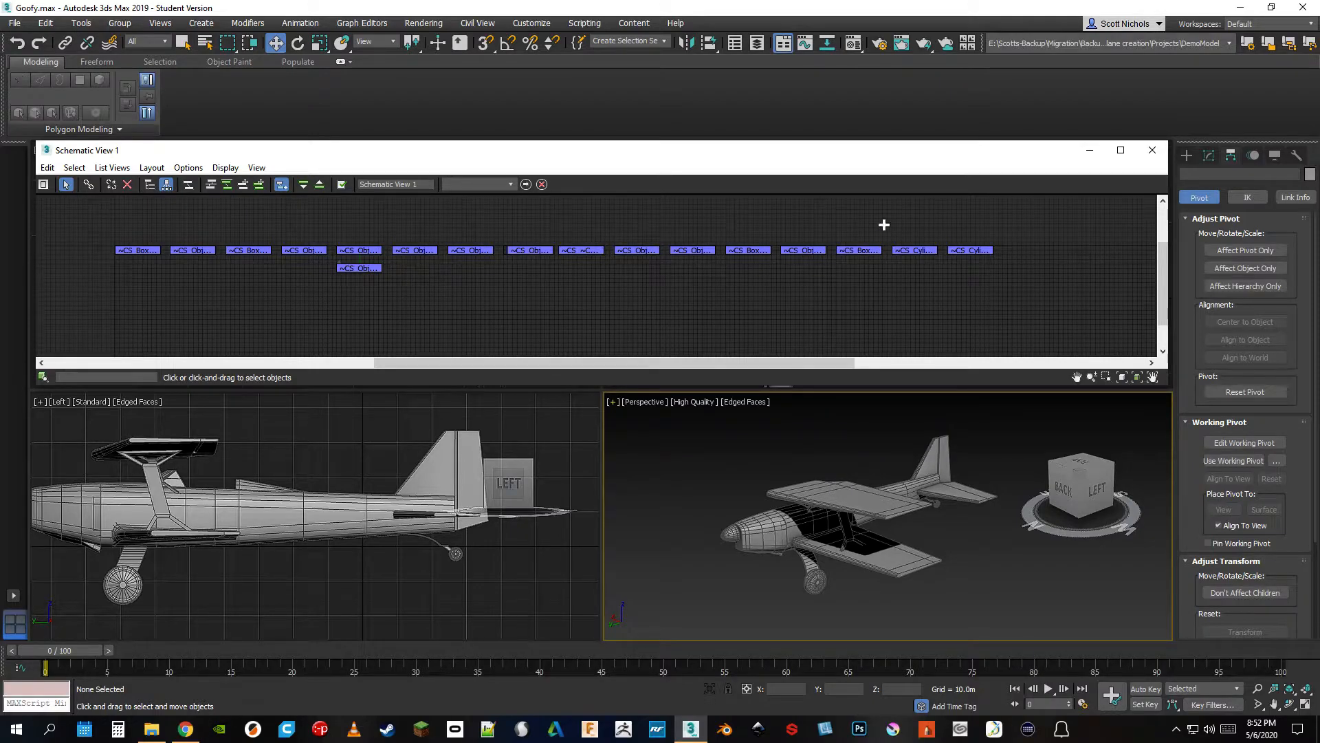
mouse_move(527, 252)
mouse_down()
mouse_move(548, 257)
mouse_move(566, 313)
mouse_move(531, 275)
mouse_move(900, 300)
mouse_move(722, 307)
mouse_move(547, 255)
mouse_up()
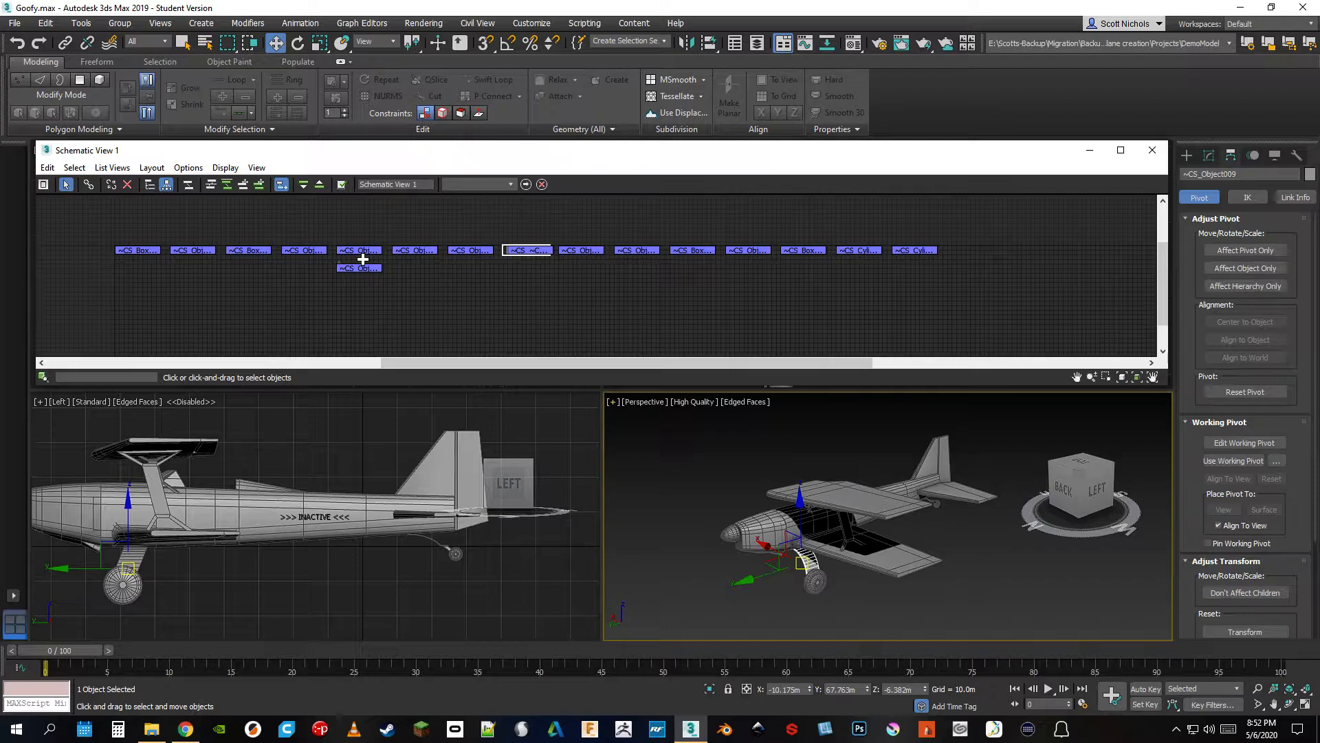
click(1152, 151)
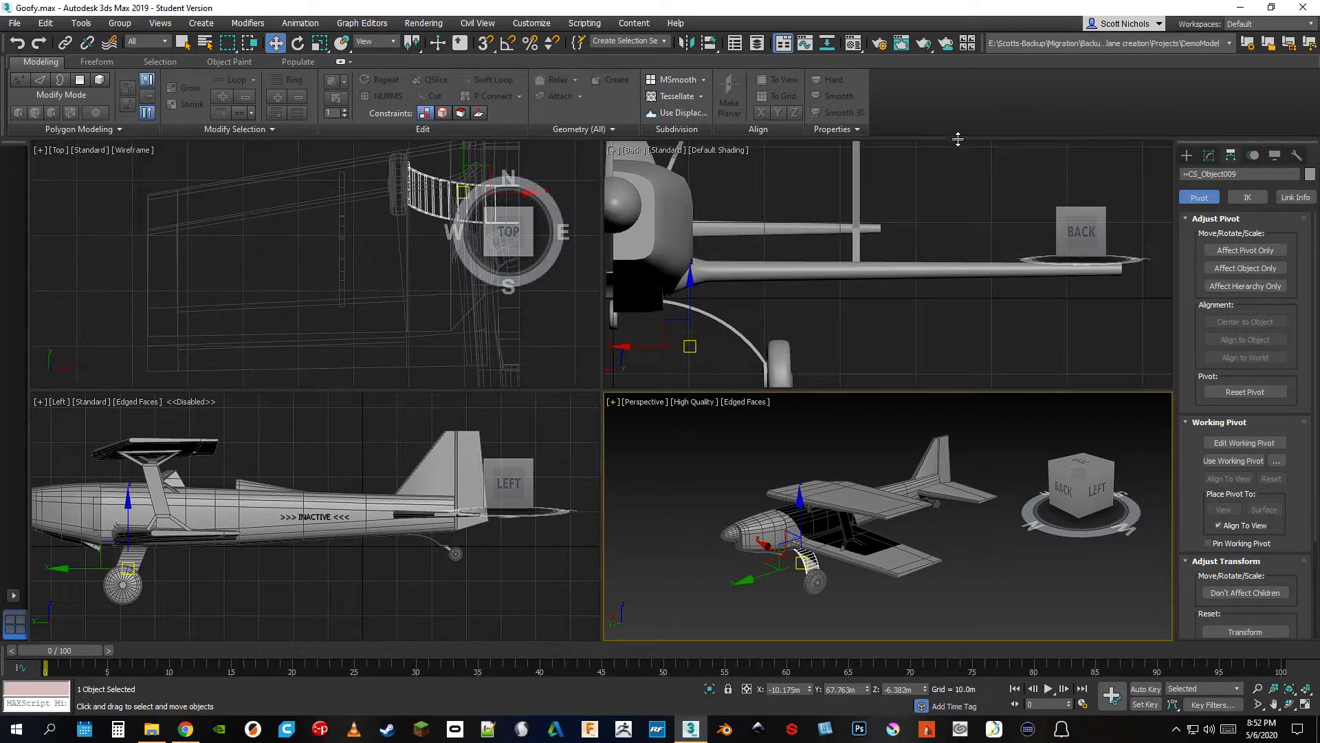
Try a blue diffuse color on the 01 - Default material and examine the color on the tail rudder
click(853, 43)
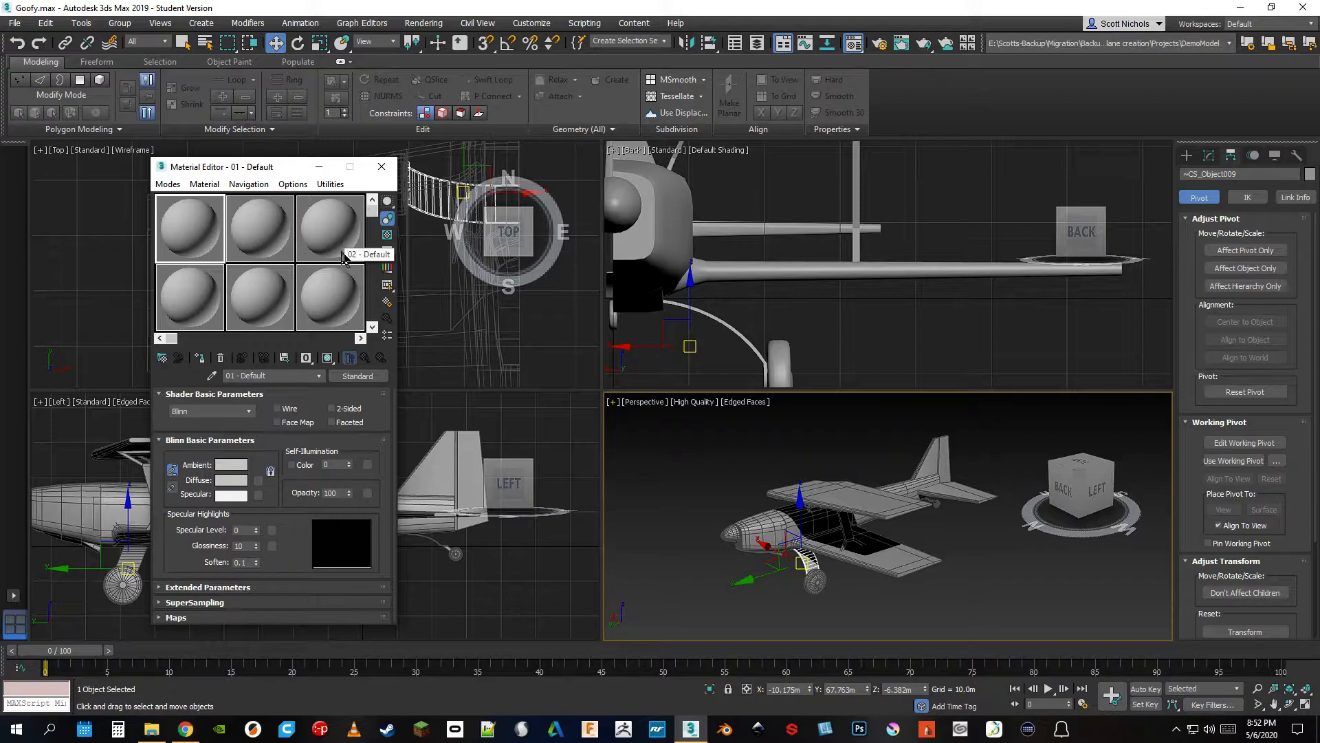
mouse_move(370, 219)
mouse_down()
mouse_move(377, 320)
mouse_move(377, 217)
mouse_up()
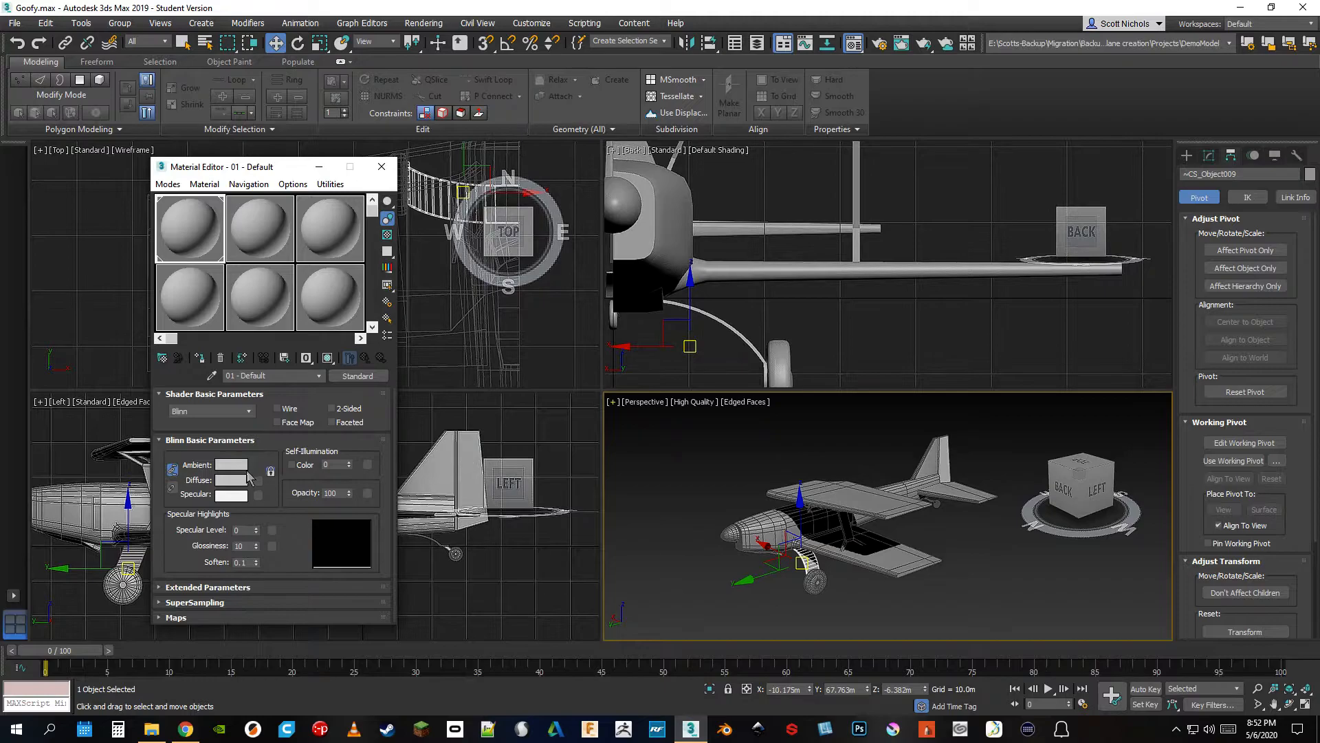
click(229, 481)
drag(374, 157, 406, 118)
click(509, 212)
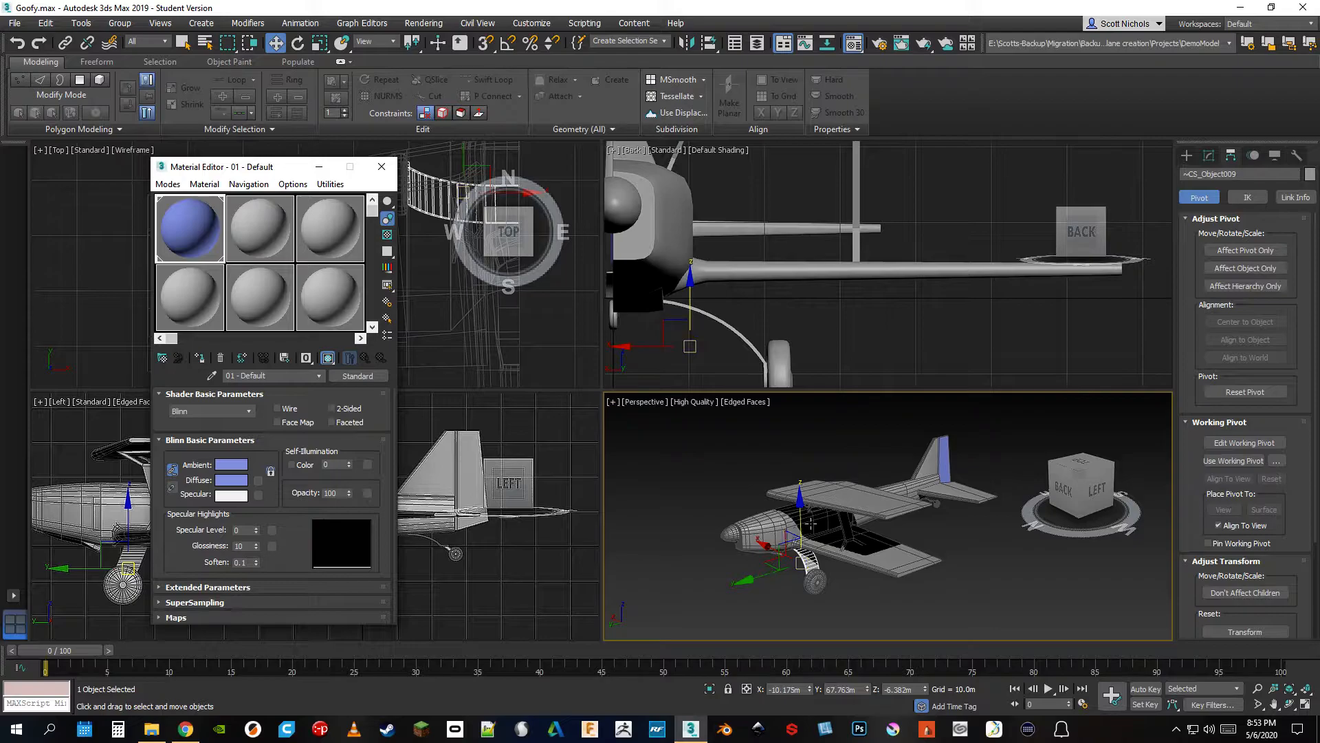
scroll(957, 492, up, 5)
scroll(956, 493, down, 3)
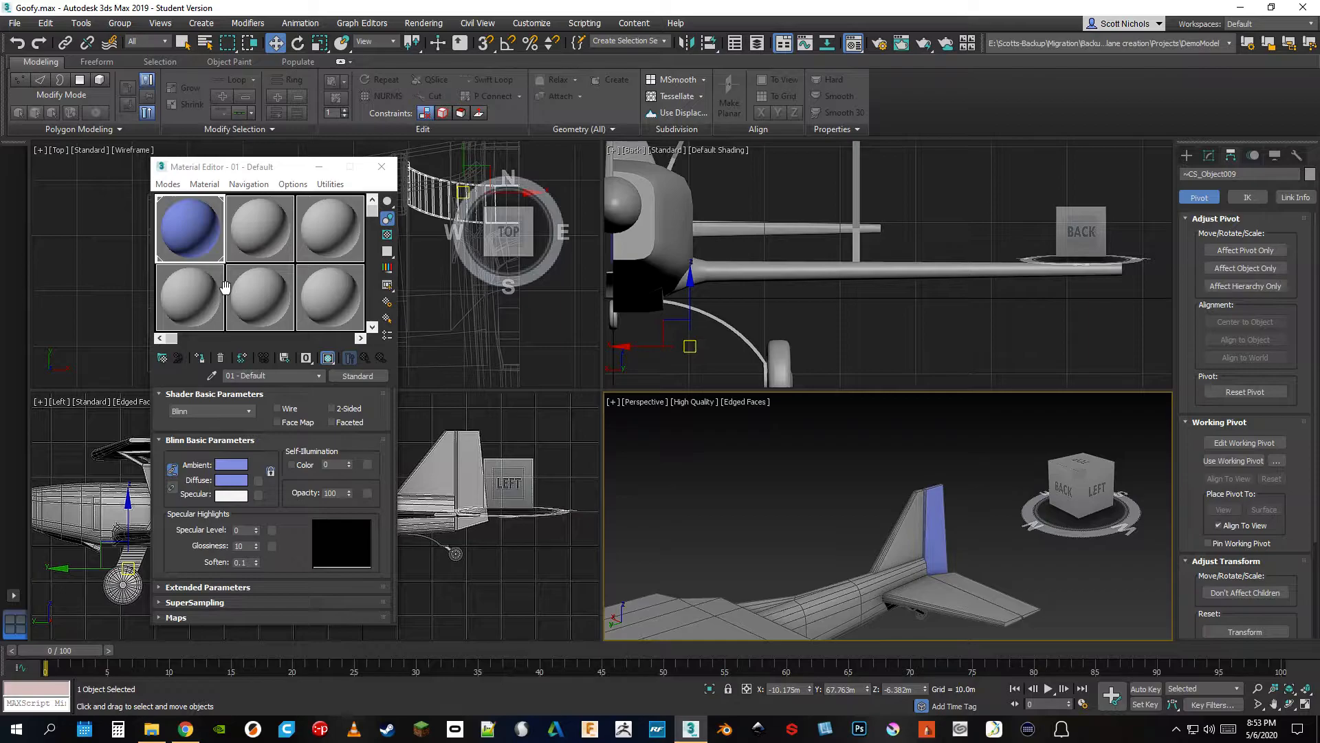
Undo the blue material color and close the Material Editor
key(ctrl+z)
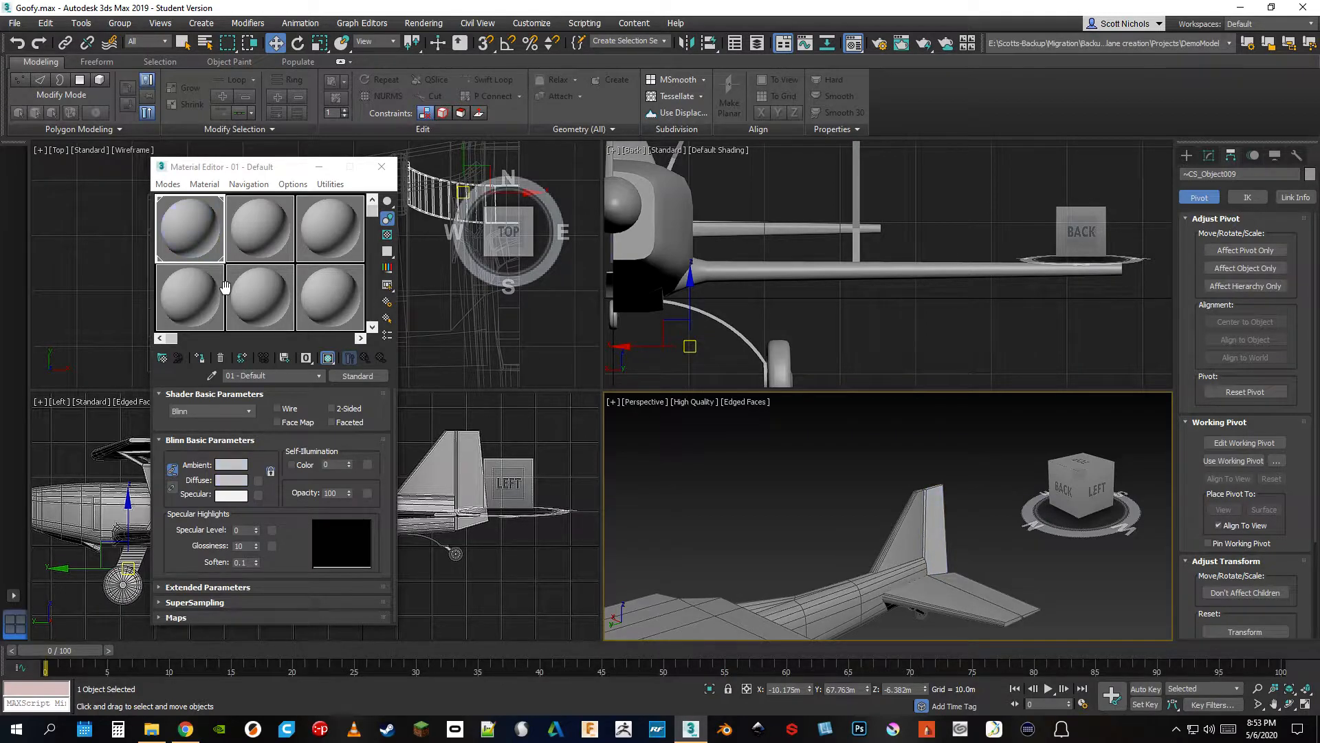
drag(190, 230, 187, 232)
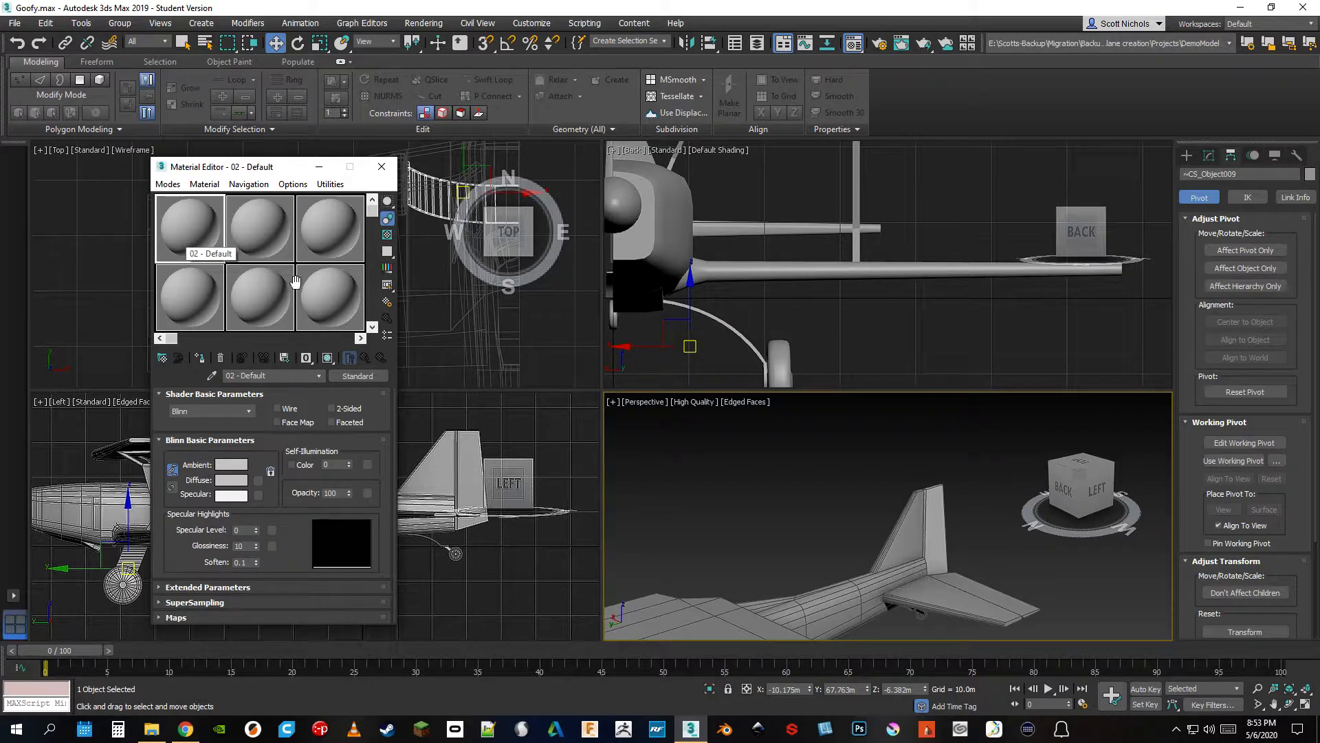
click(381, 166)
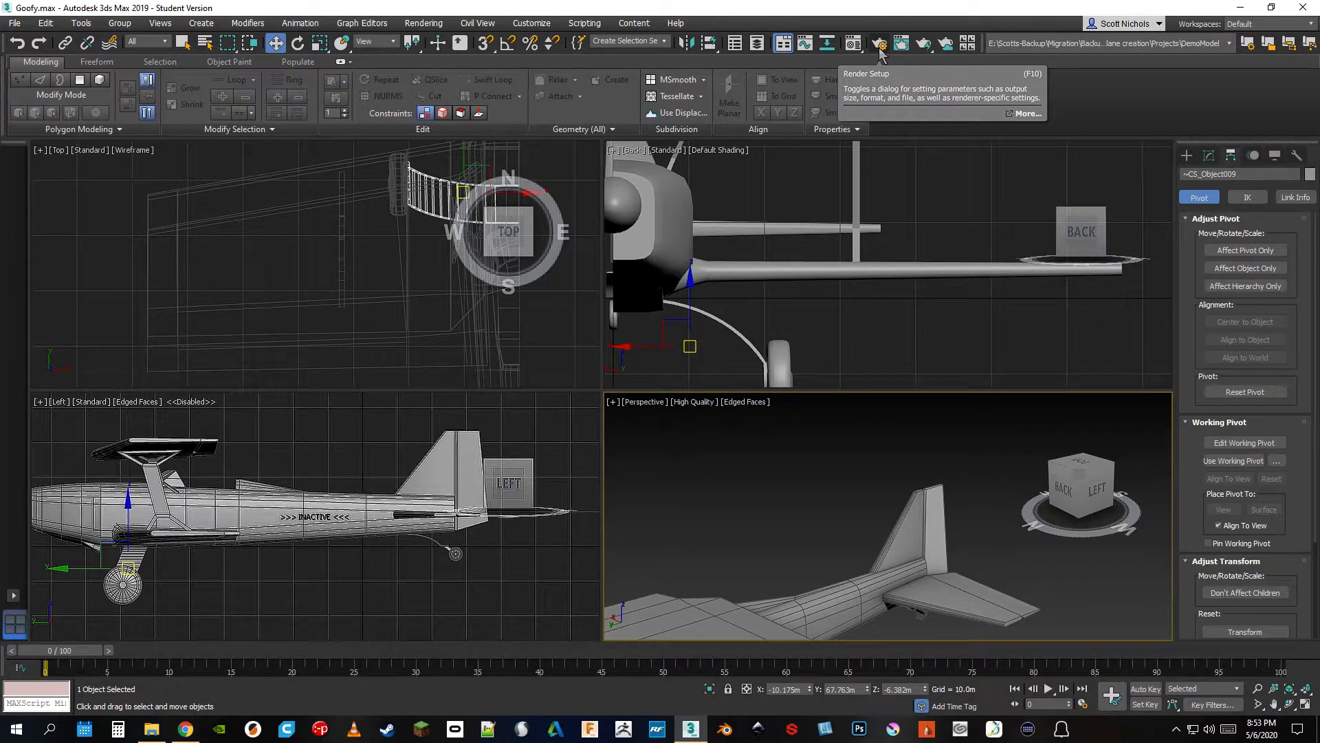
Turn off Edged Faces in the Left viewport, leaving it in Default Shading
click(196, 406)
right_click(191, 402)
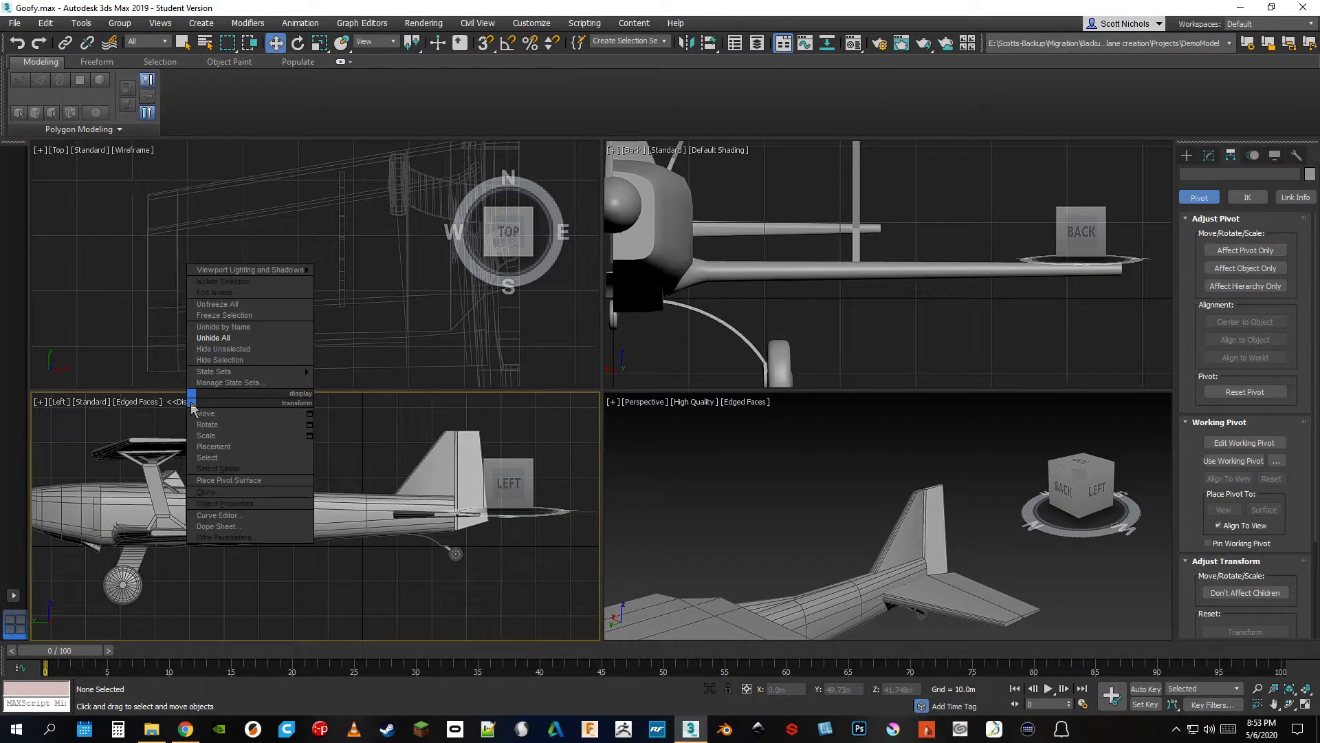
click(171, 408)
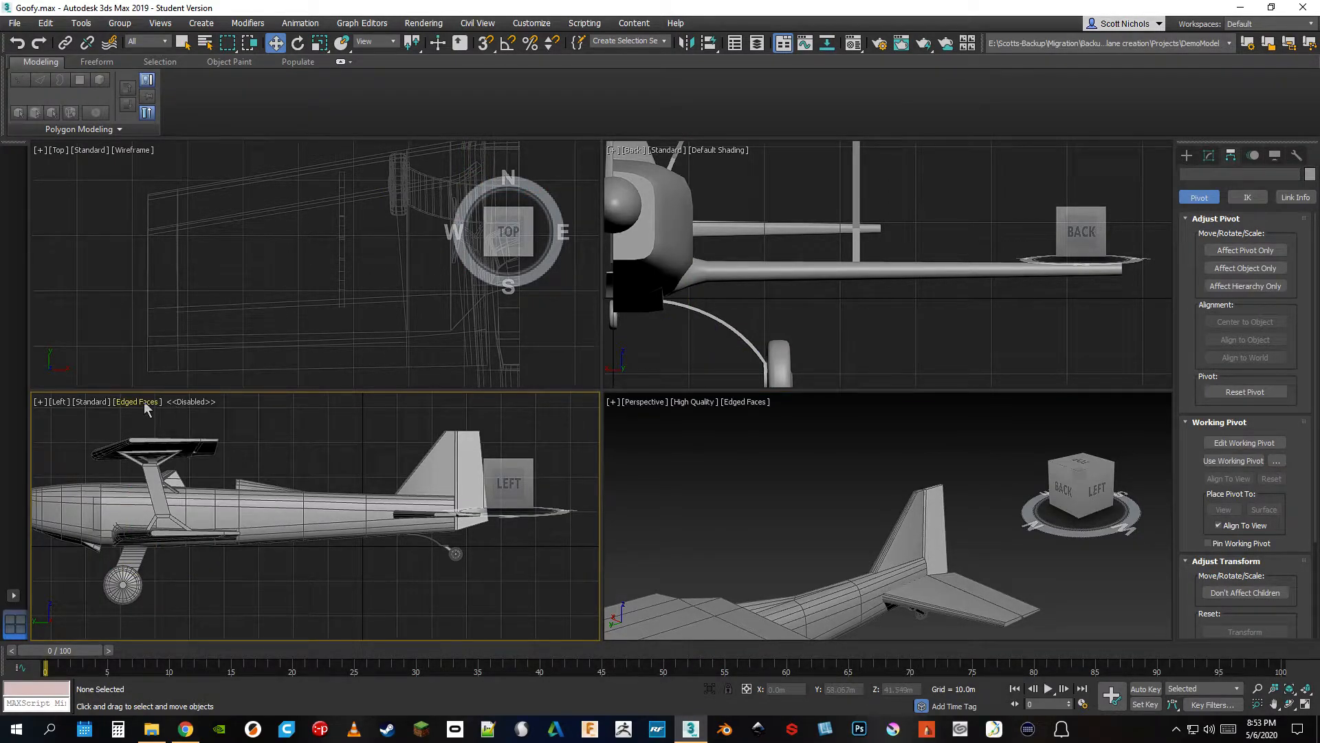
click(145, 404)
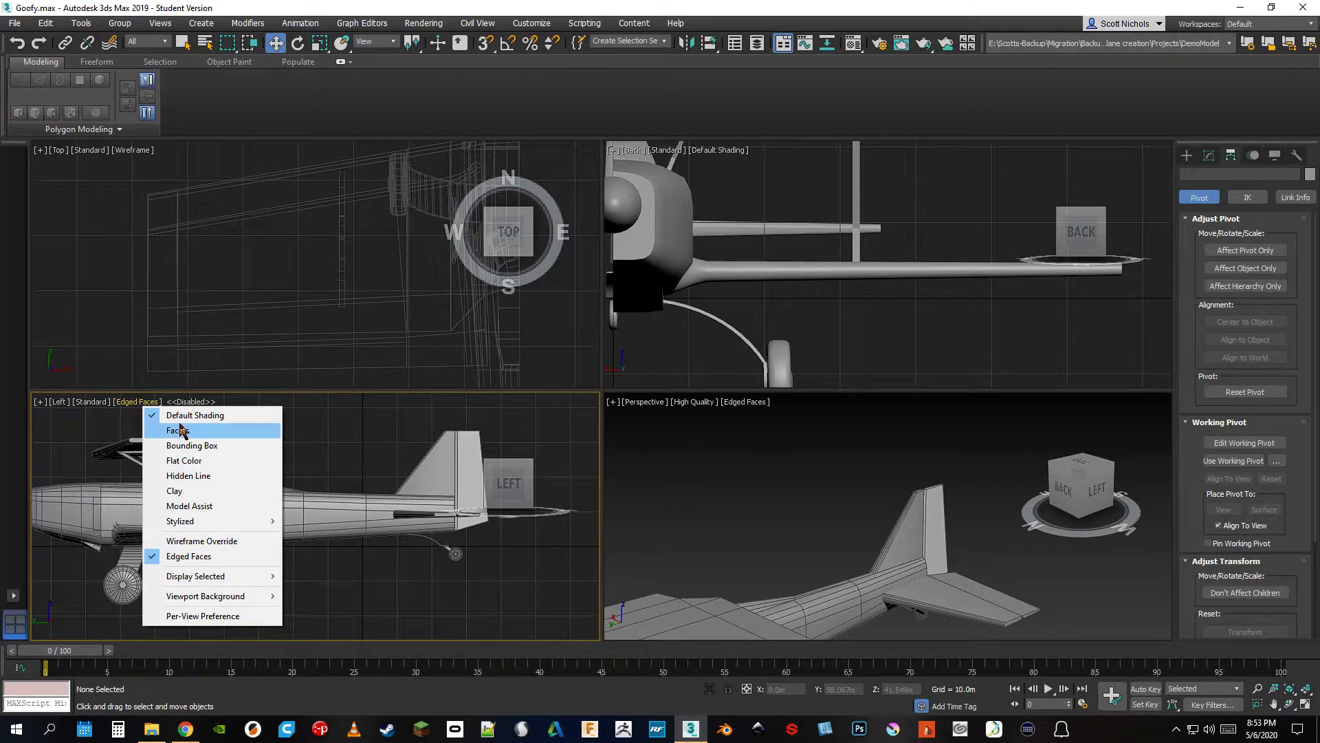
click(192, 555)
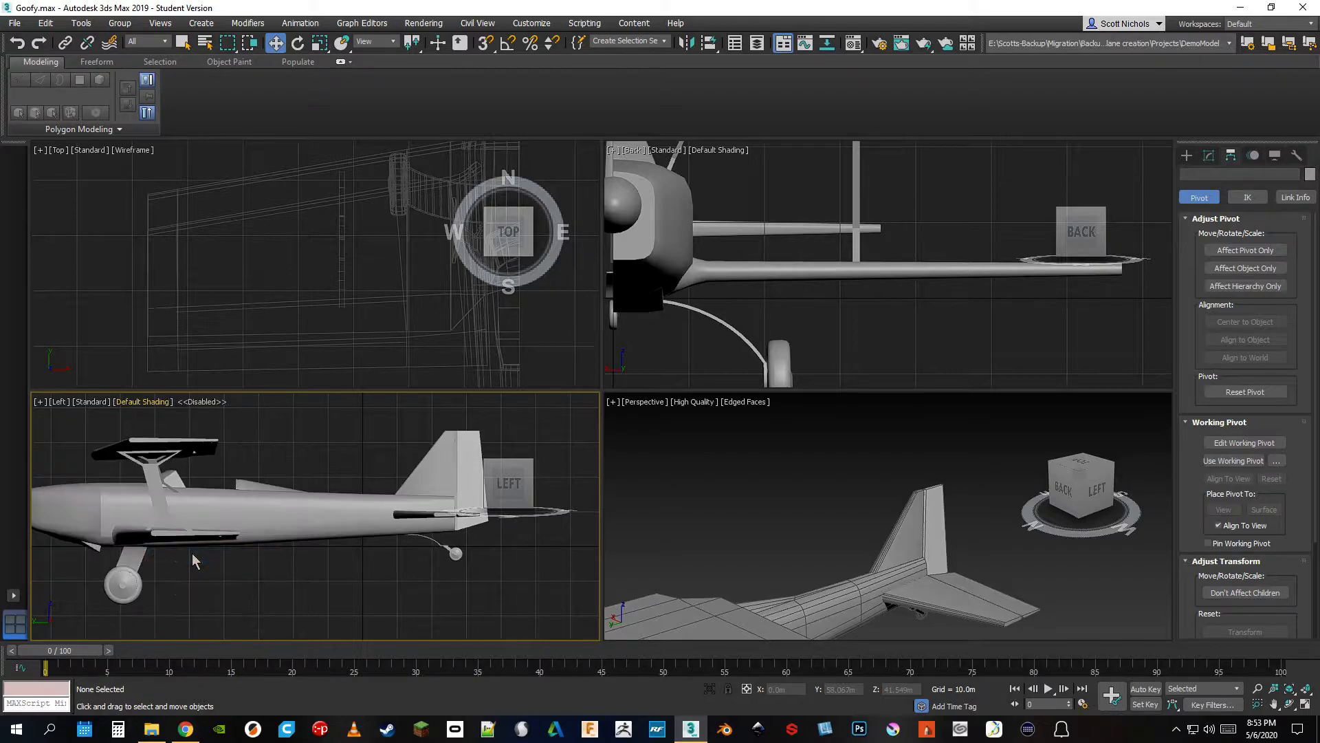
right_click(196, 403)
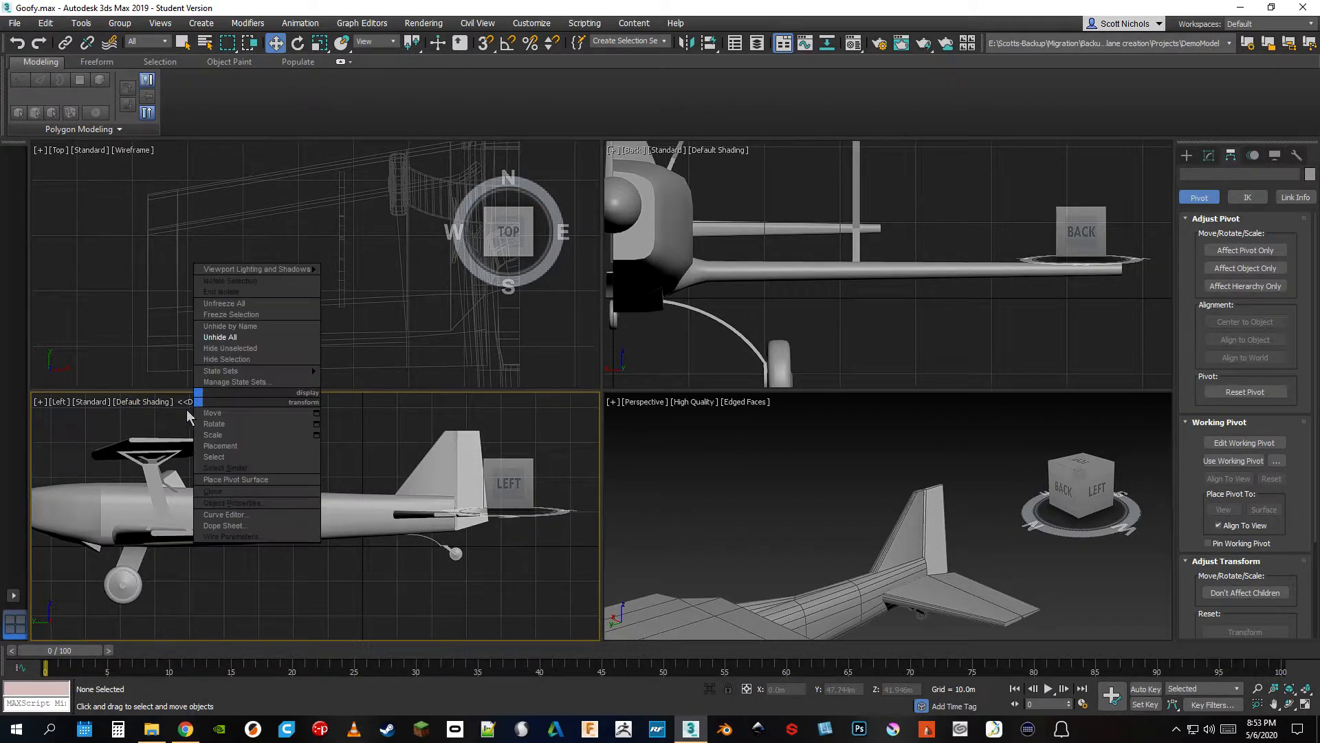
click(345, 583)
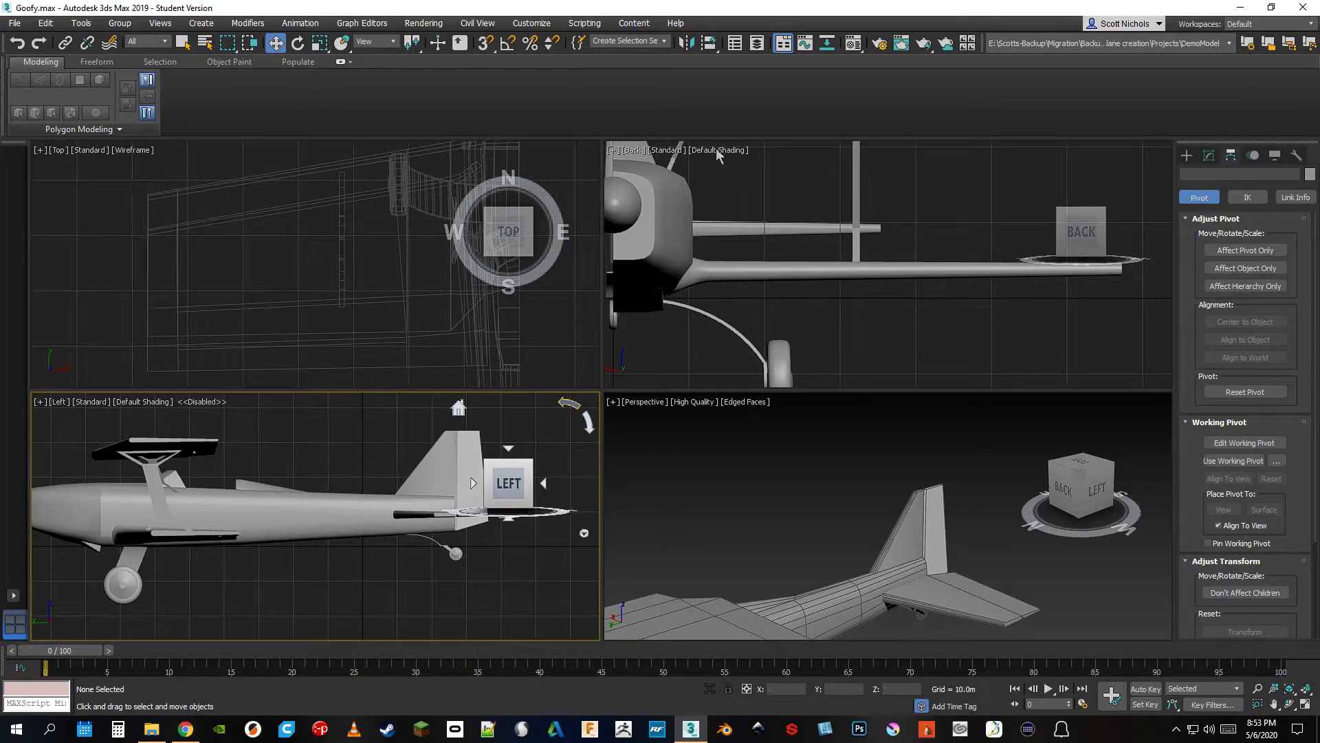
Review the common and Advanced Lighting settings in Render Setup and close it
click(878, 50)
drag(1088, 240, 543, 132)
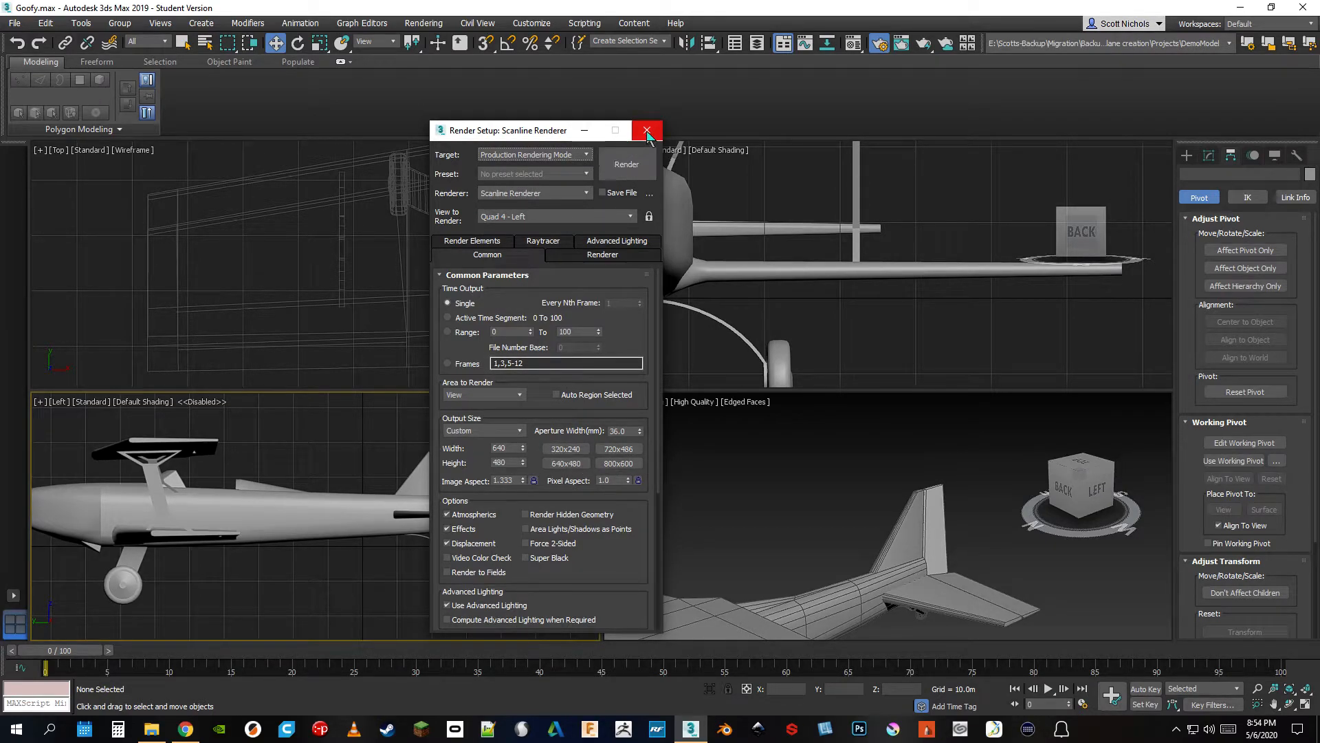
click(625, 241)
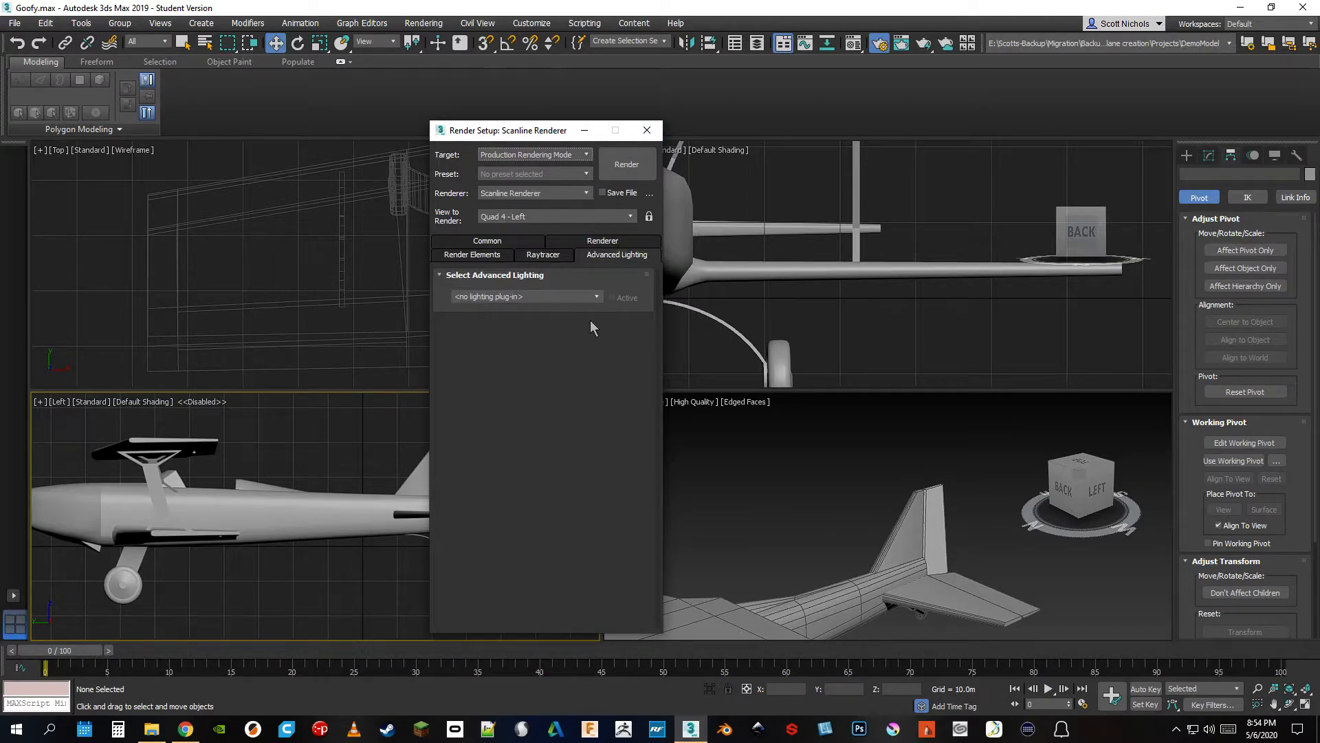
click(646, 130)
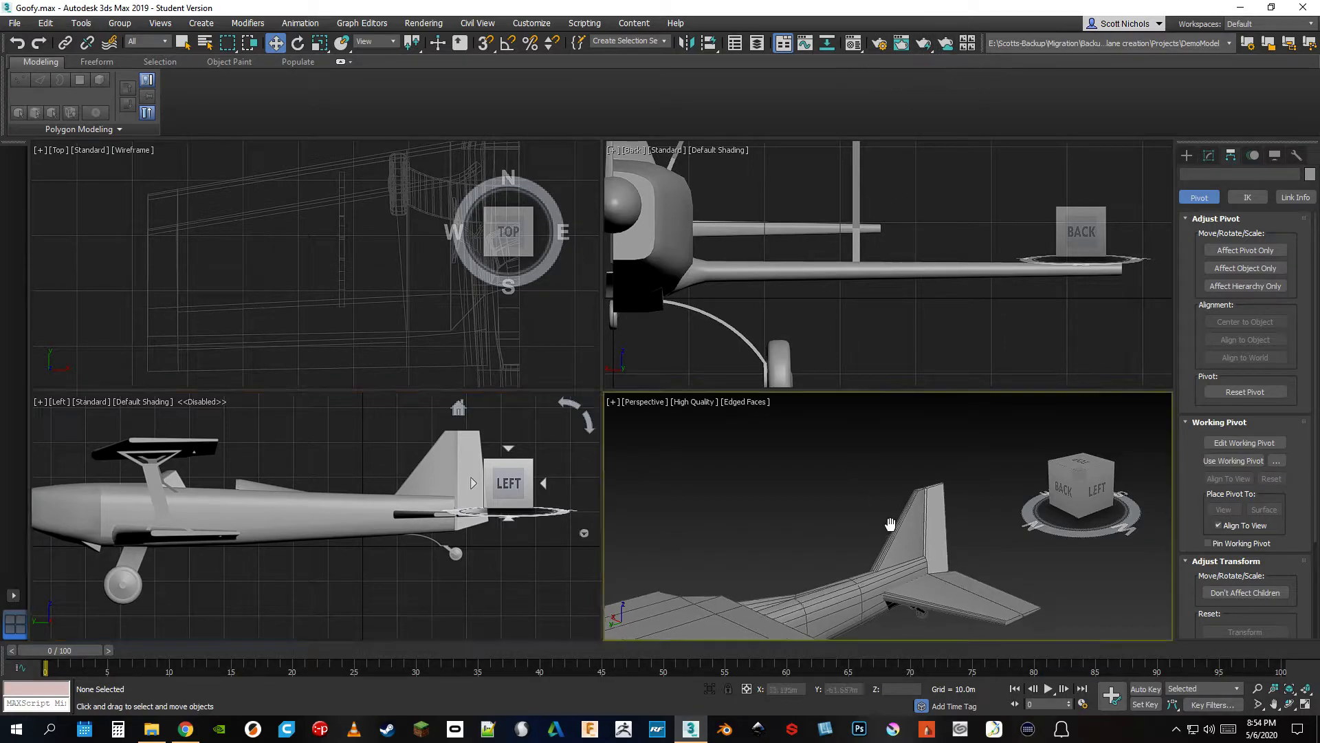
Render the whole airplane from the Perspective view, inspect the wing and landing gear in the image, and close the render
scroll(950, 461, down, 5)
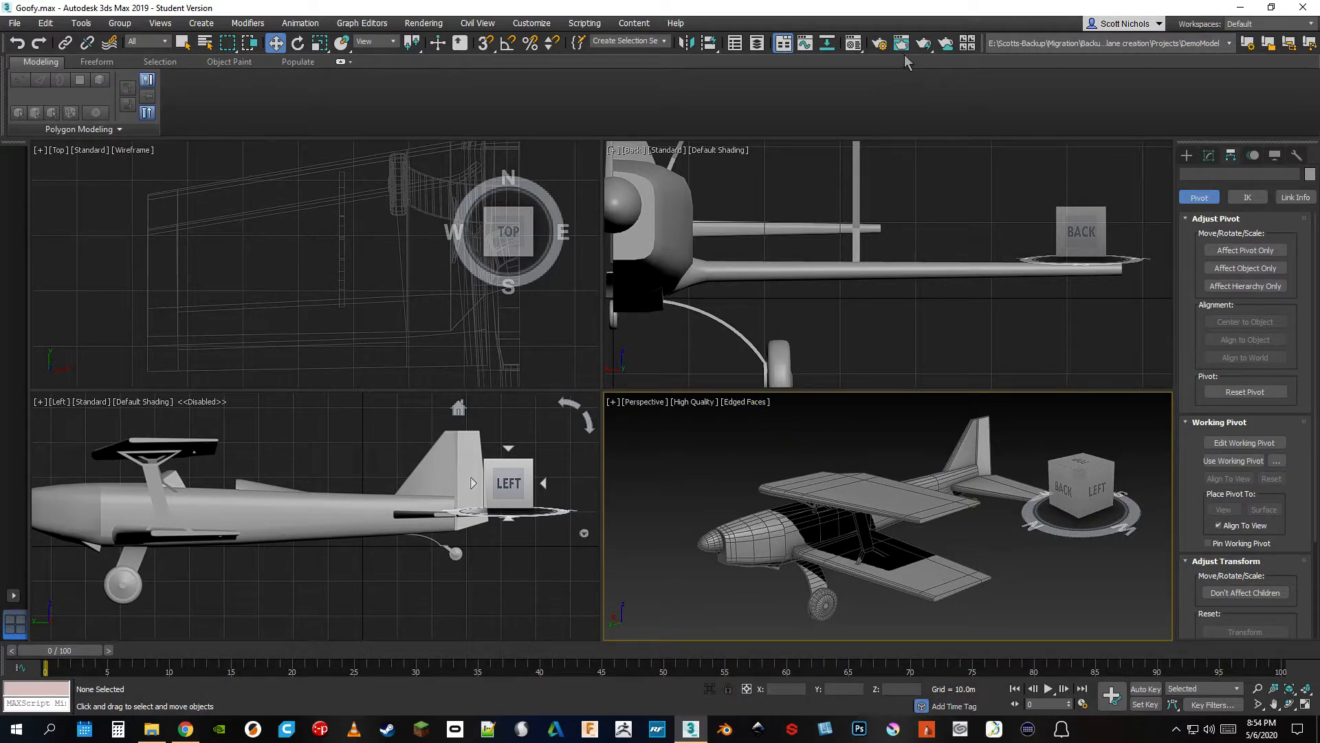
click(923, 45)
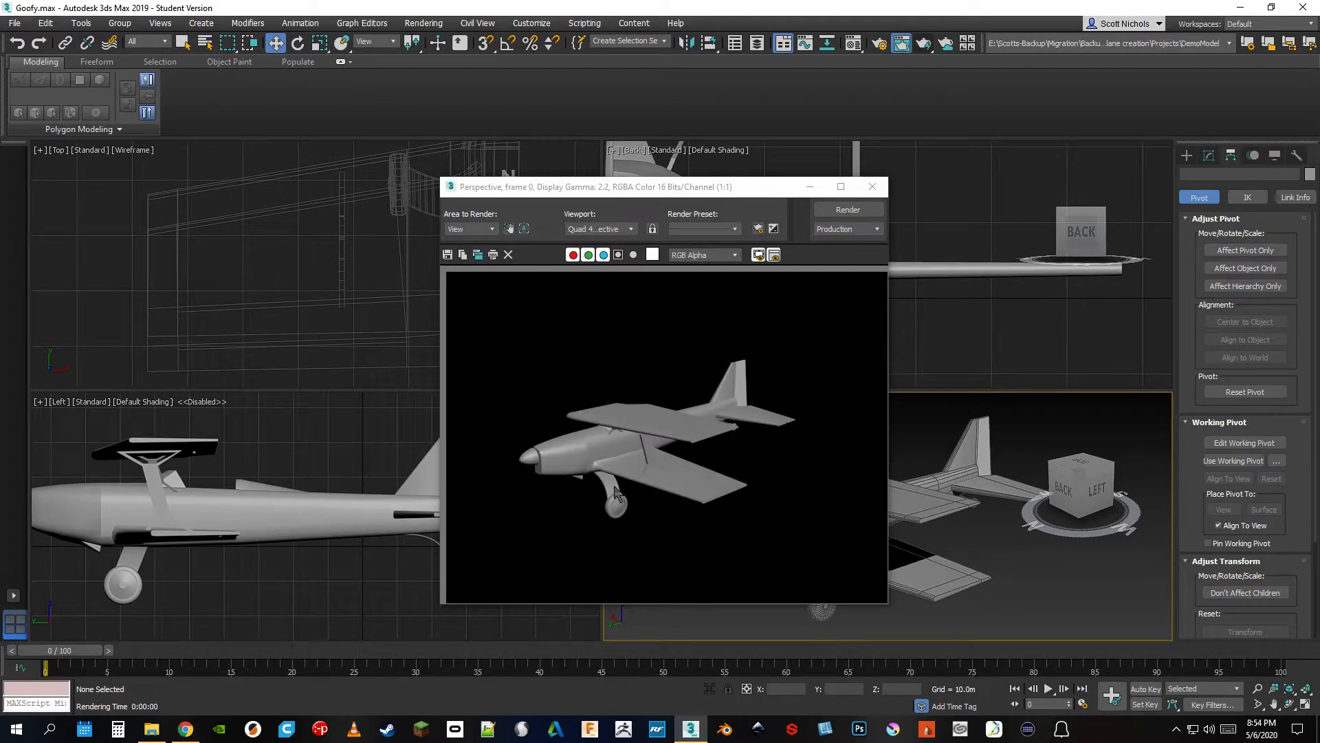
scroll(626, 463, up, 2)
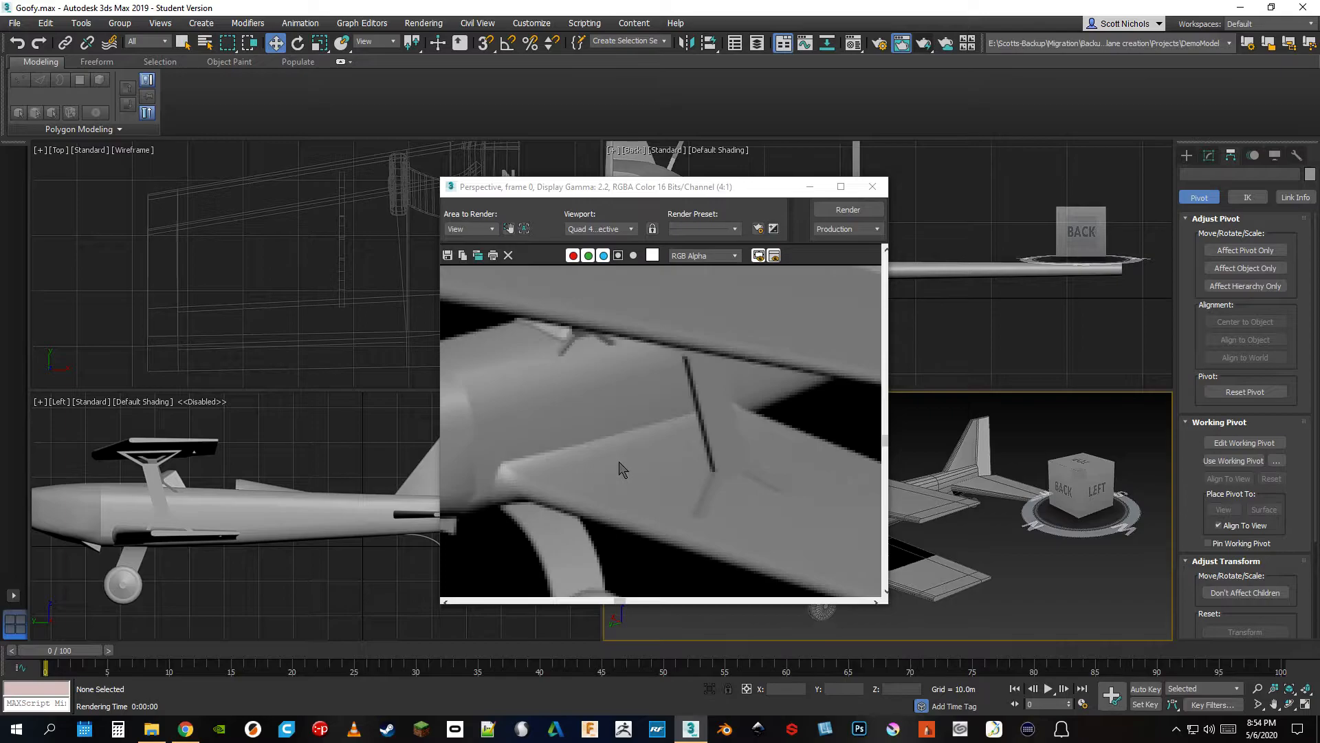
scroll(583, 440, down, 1)
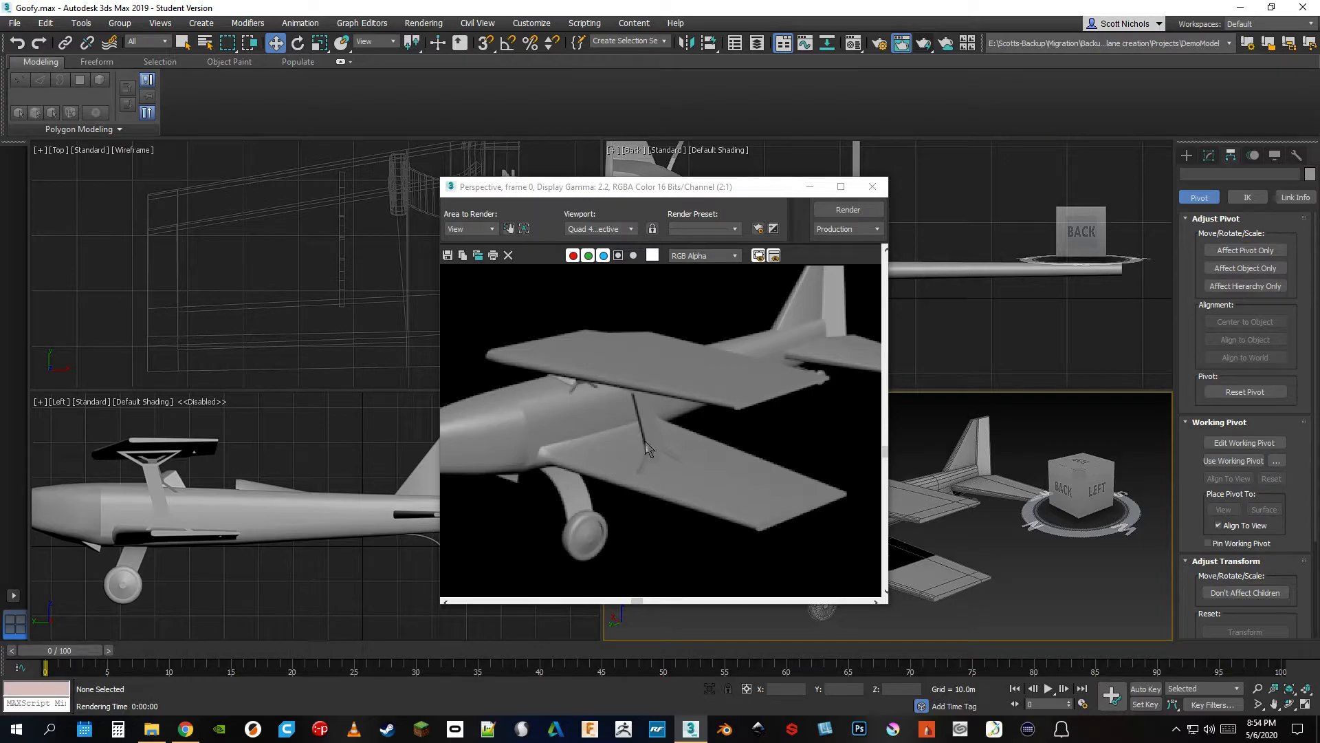
scroll(645, 440, down, 3)
click(872, 187)
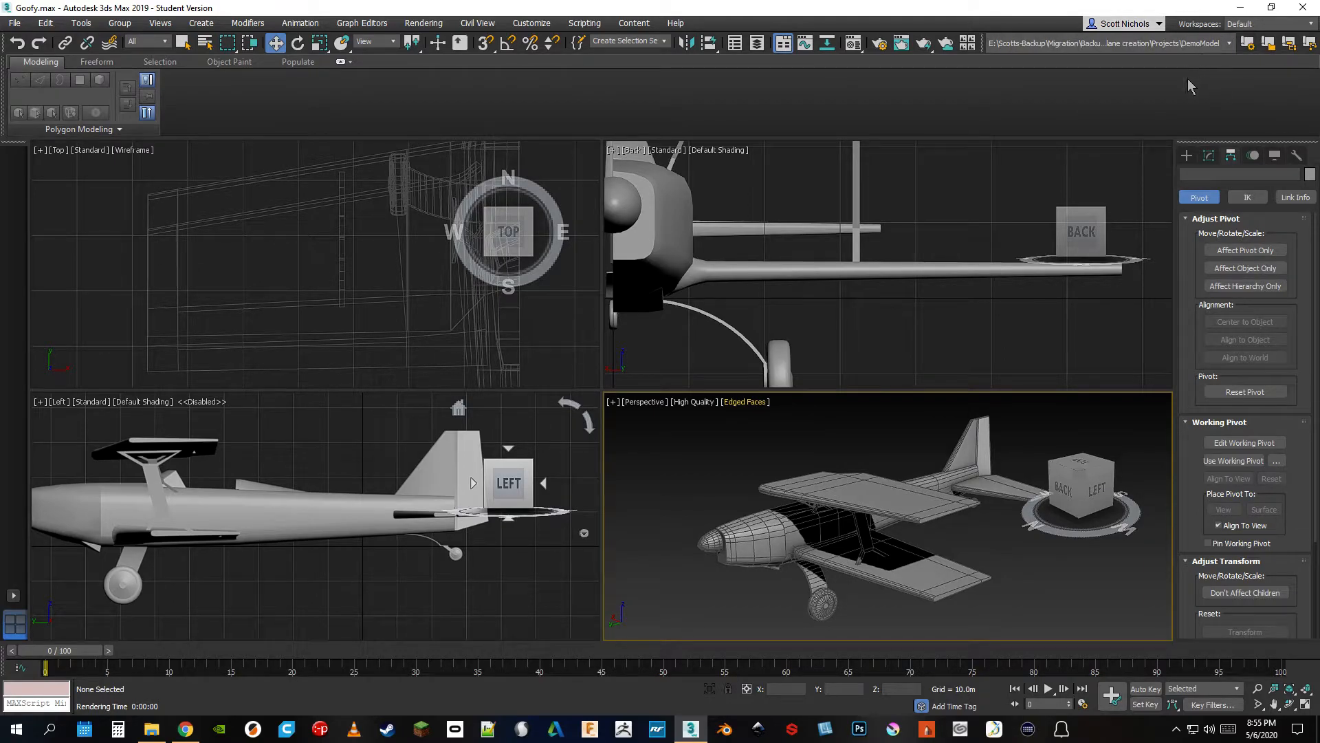
View the available project folders without changing the current one, and show the modifier and standard primitive creation options
click(1178, 43)
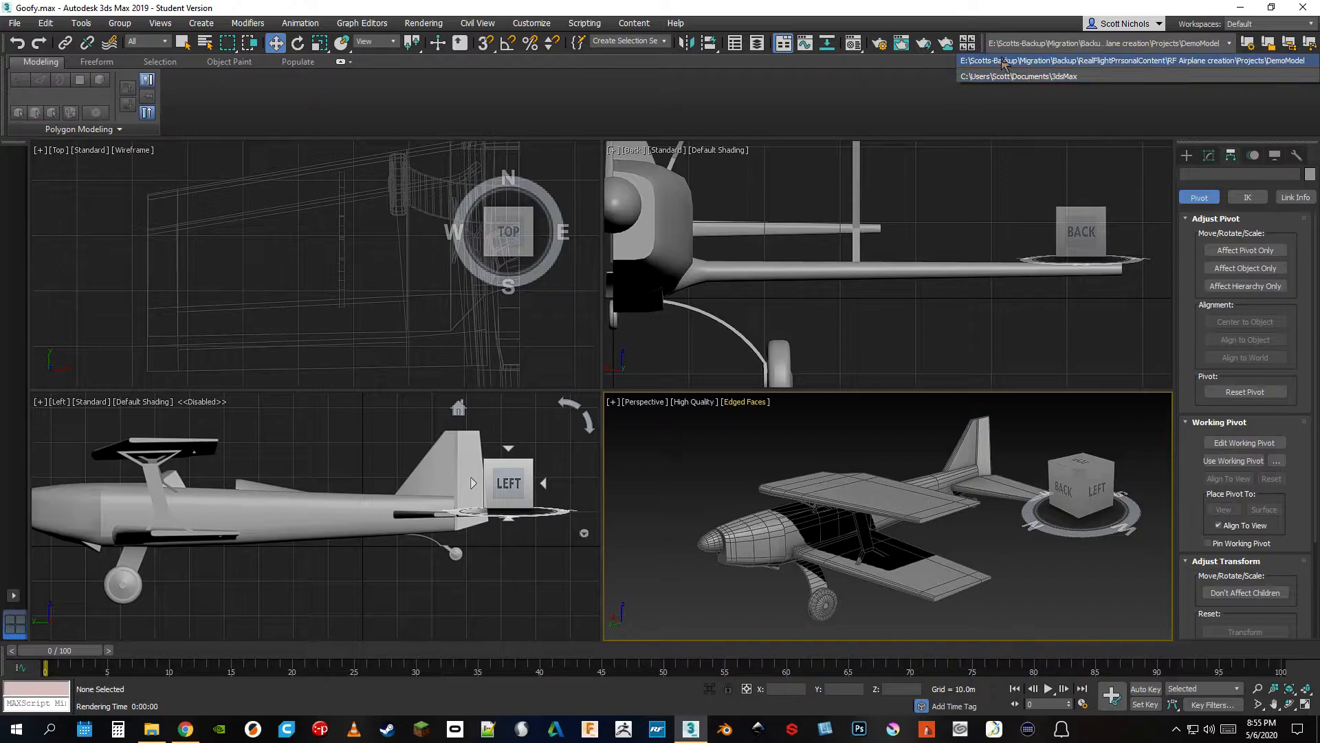
click(1082, 104)
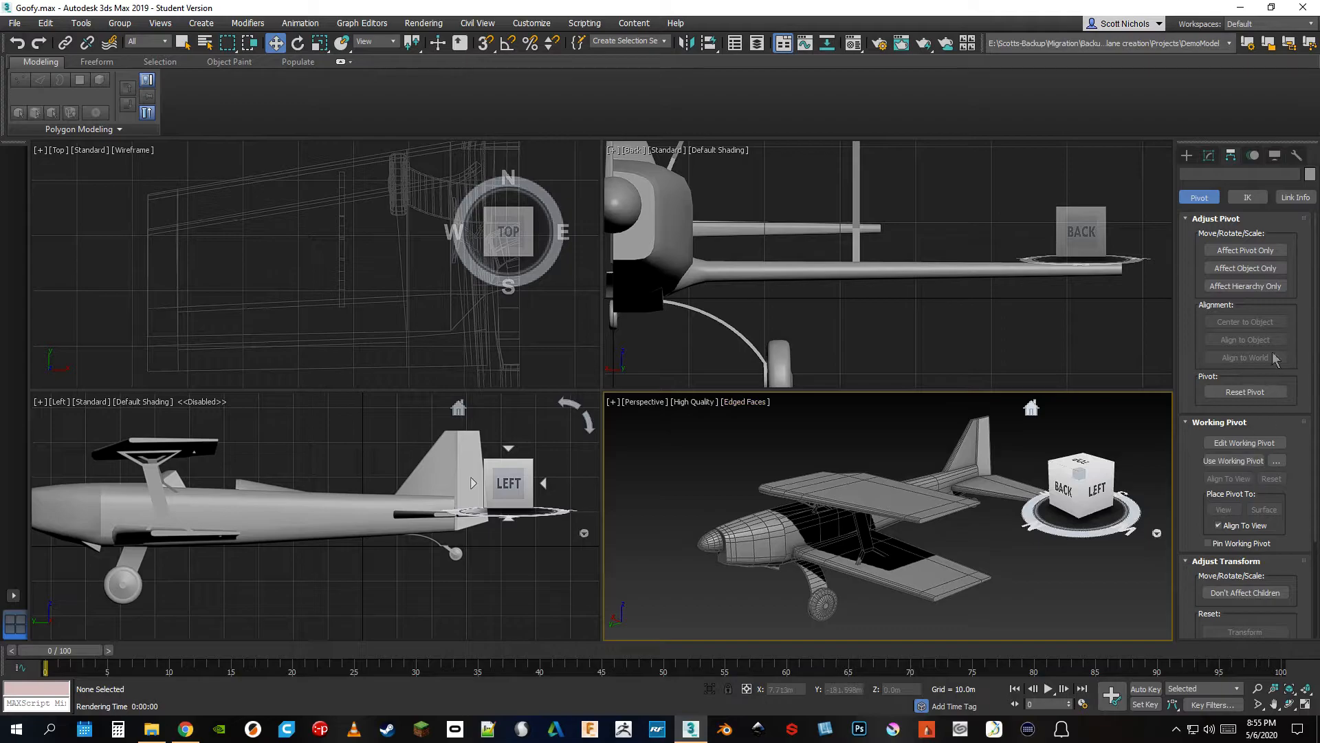
click(1207, 160)
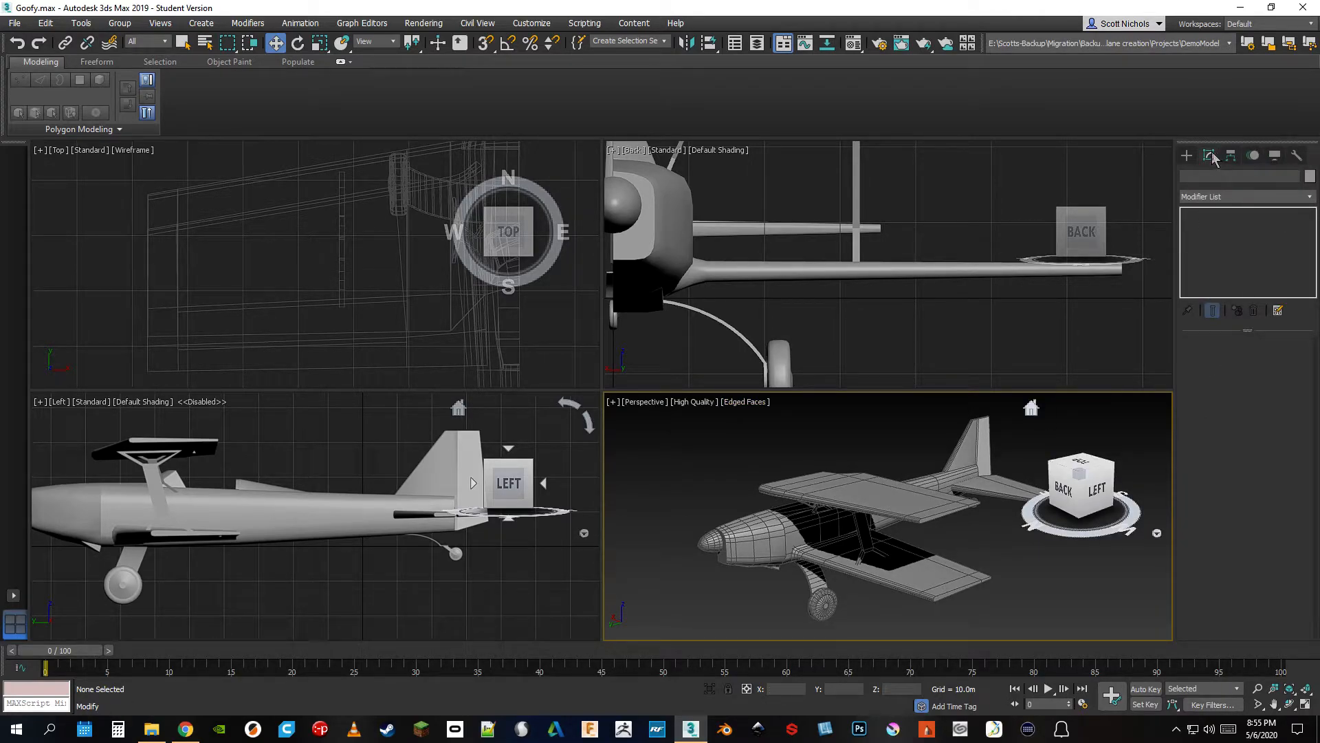
click(1187, 155)
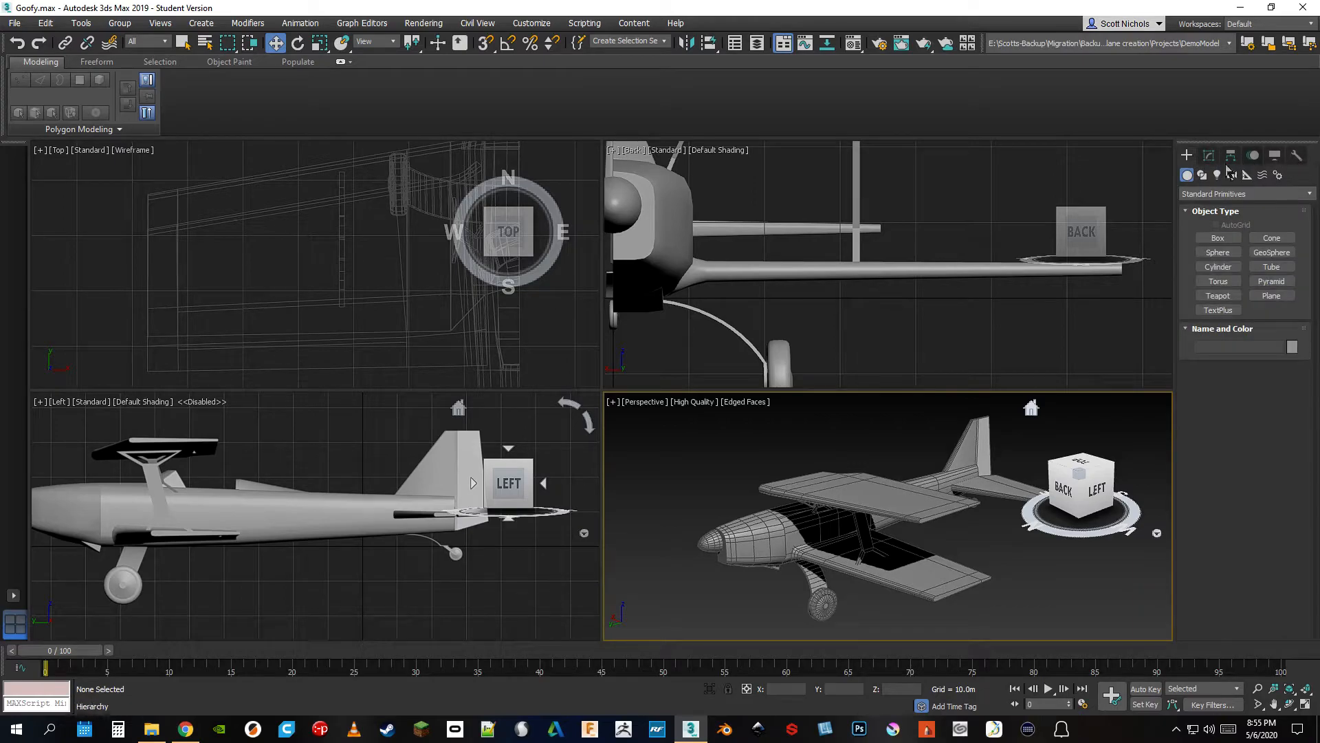
Select the fuselage, demonstrate its Editable Poly Polygon and Edge levels, and hide and restore the modeling ribbon
click(1208, 159)
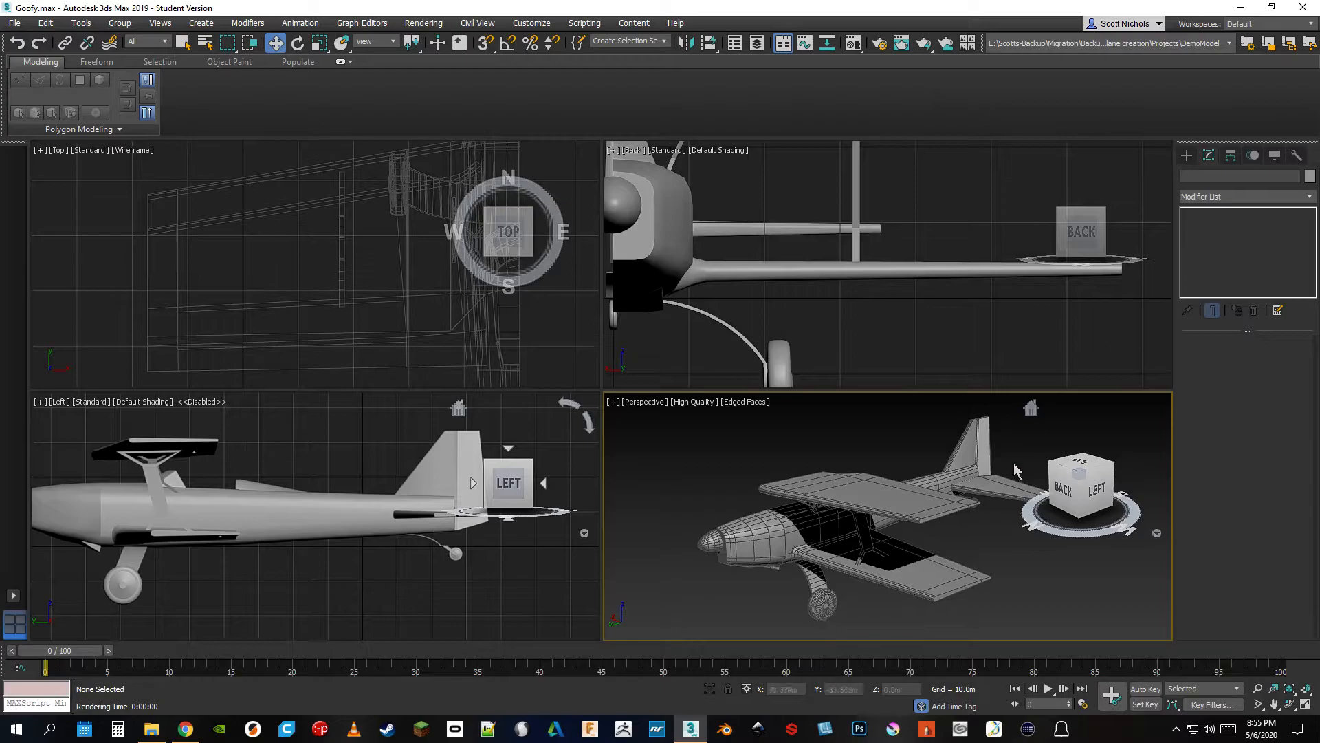
click(793, 536)
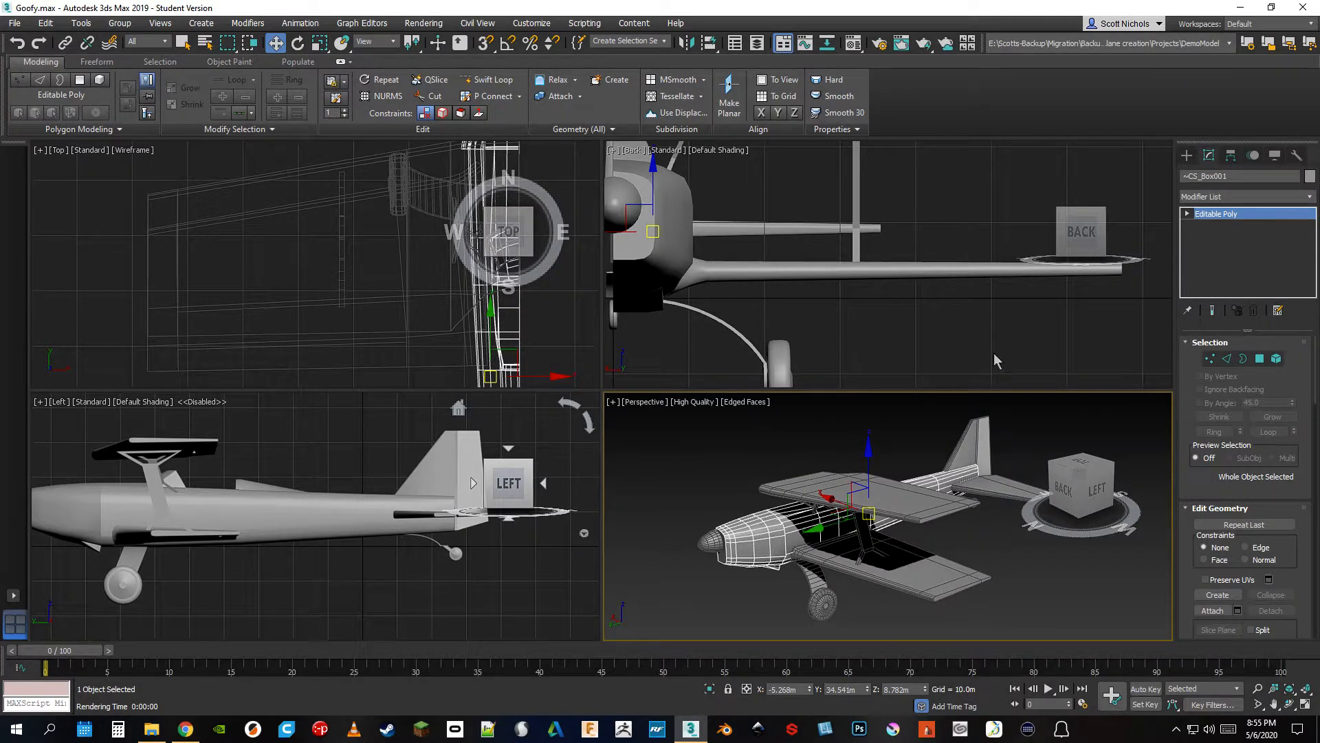
click(1261, 360)
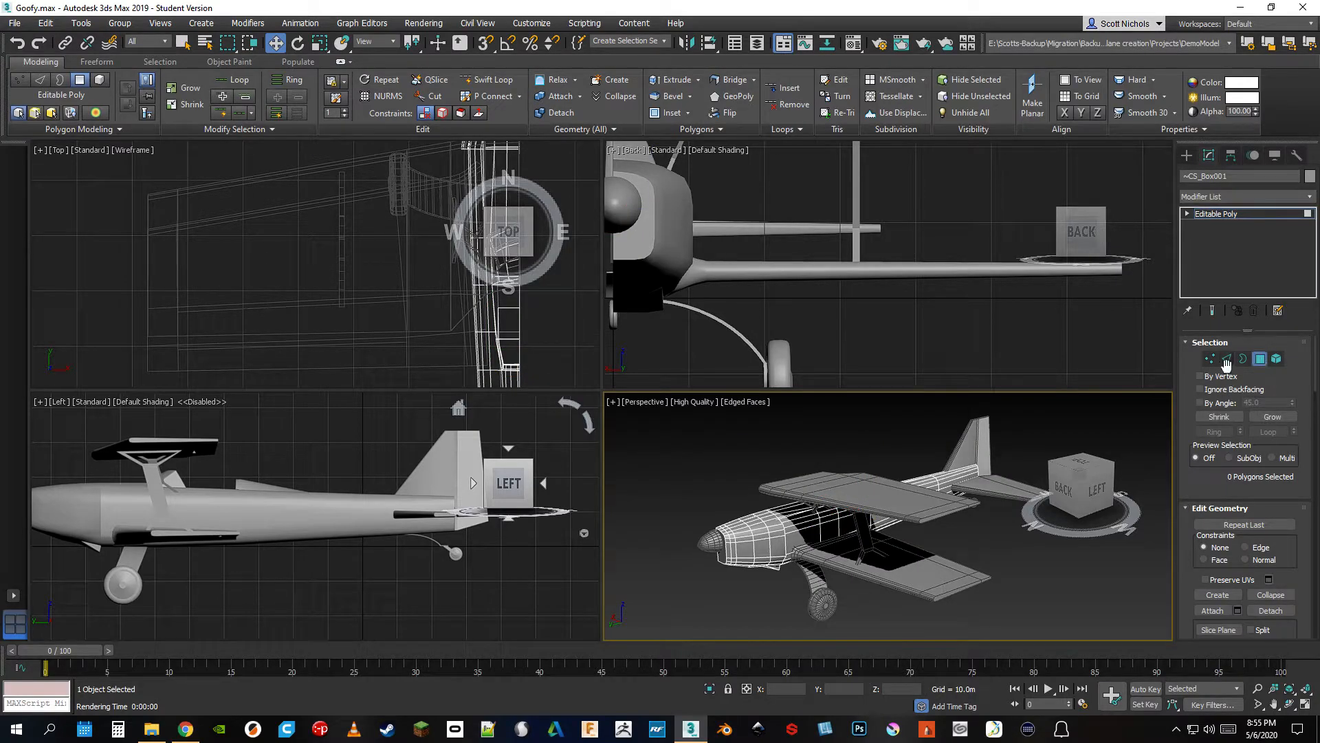
click(40, 79)
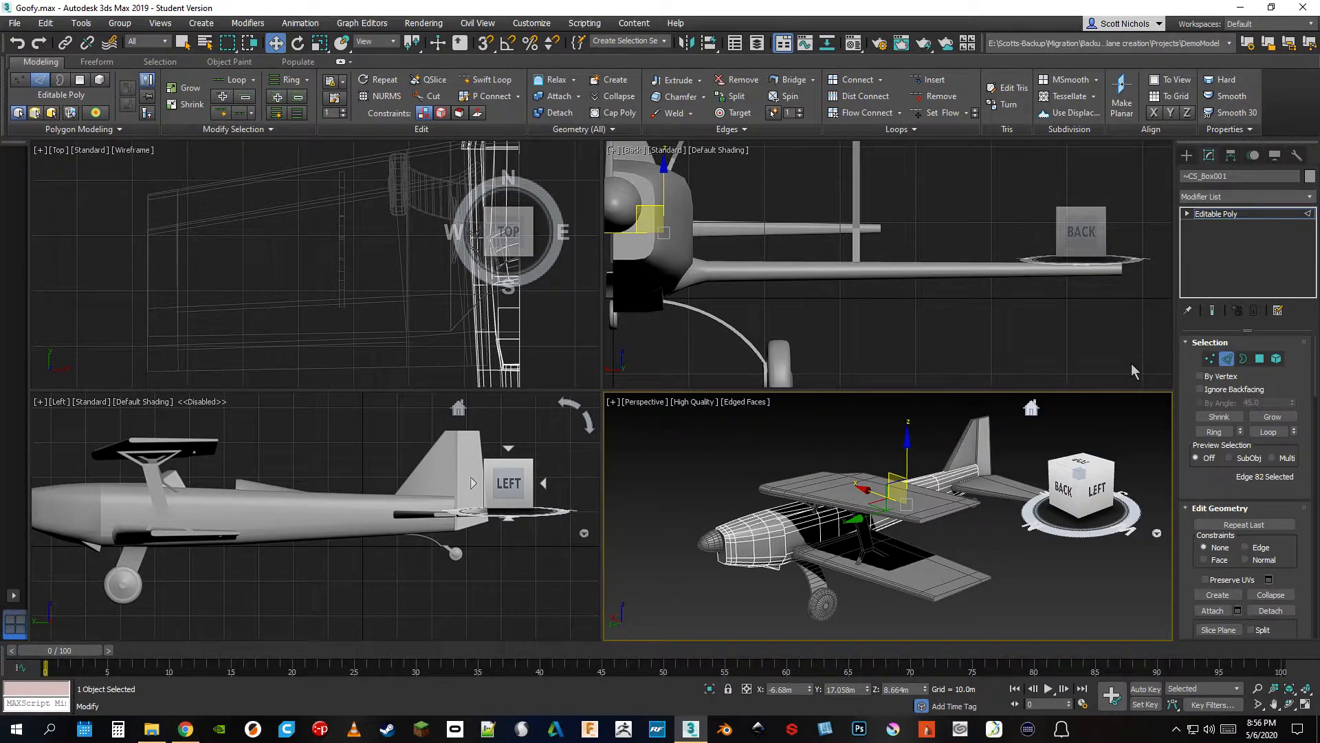
click(783, 43)
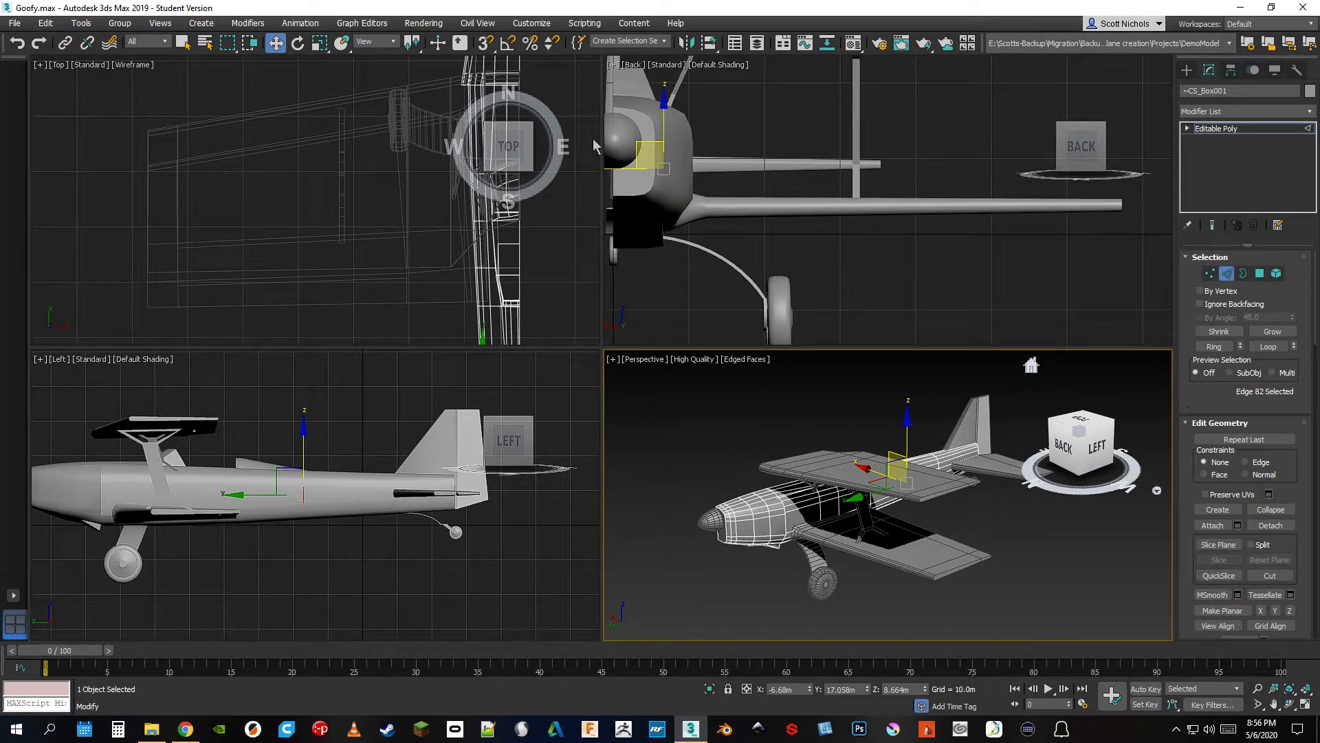
click(783, 43)
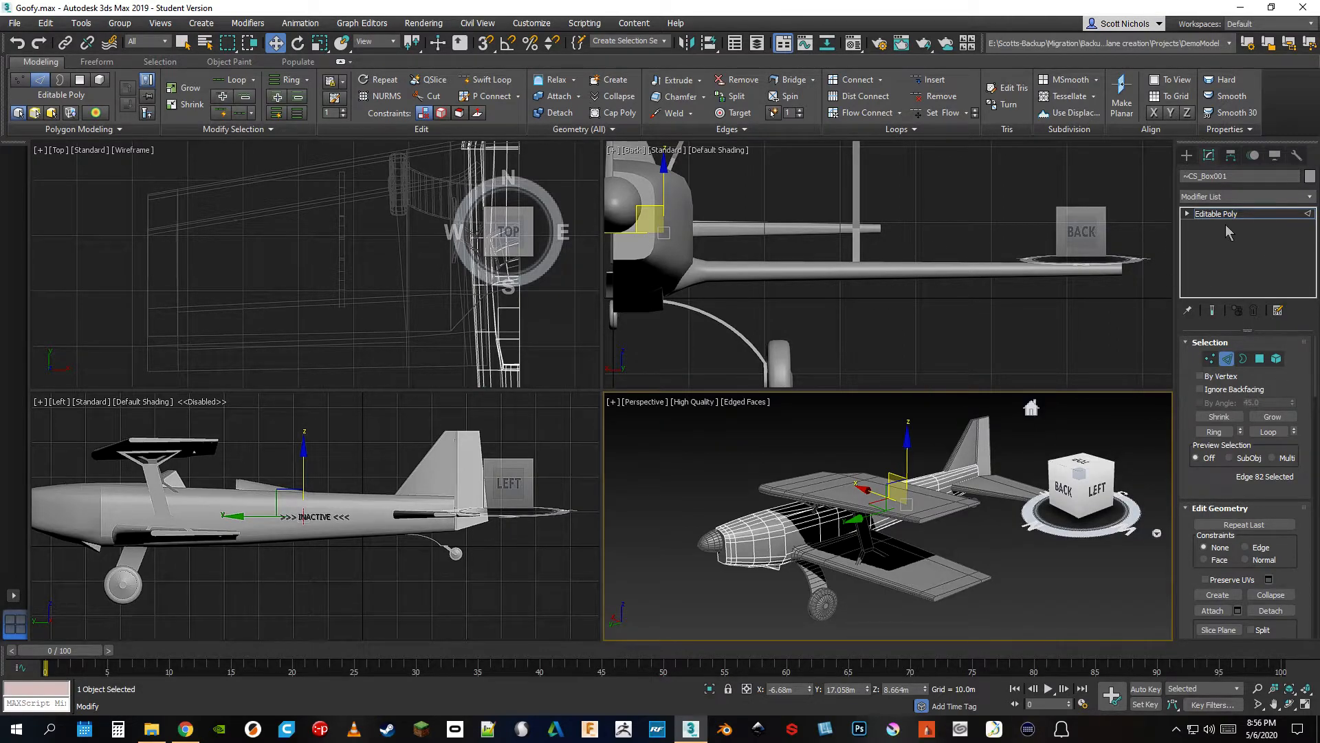
Make room beside the airplane in the Perspective view and show the geometry creation categories, keeping Standard Primitives
click(1187, 156)
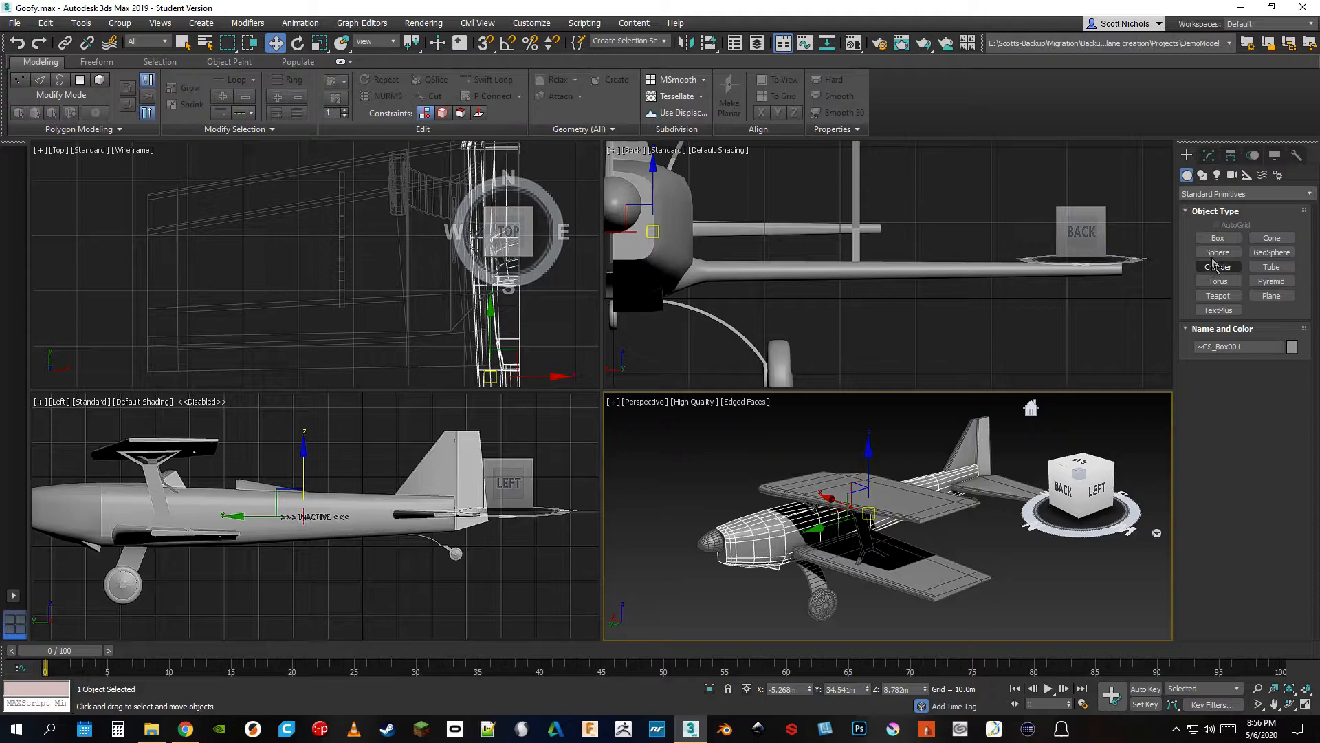
middle_drag(949, 550, 825, 540)
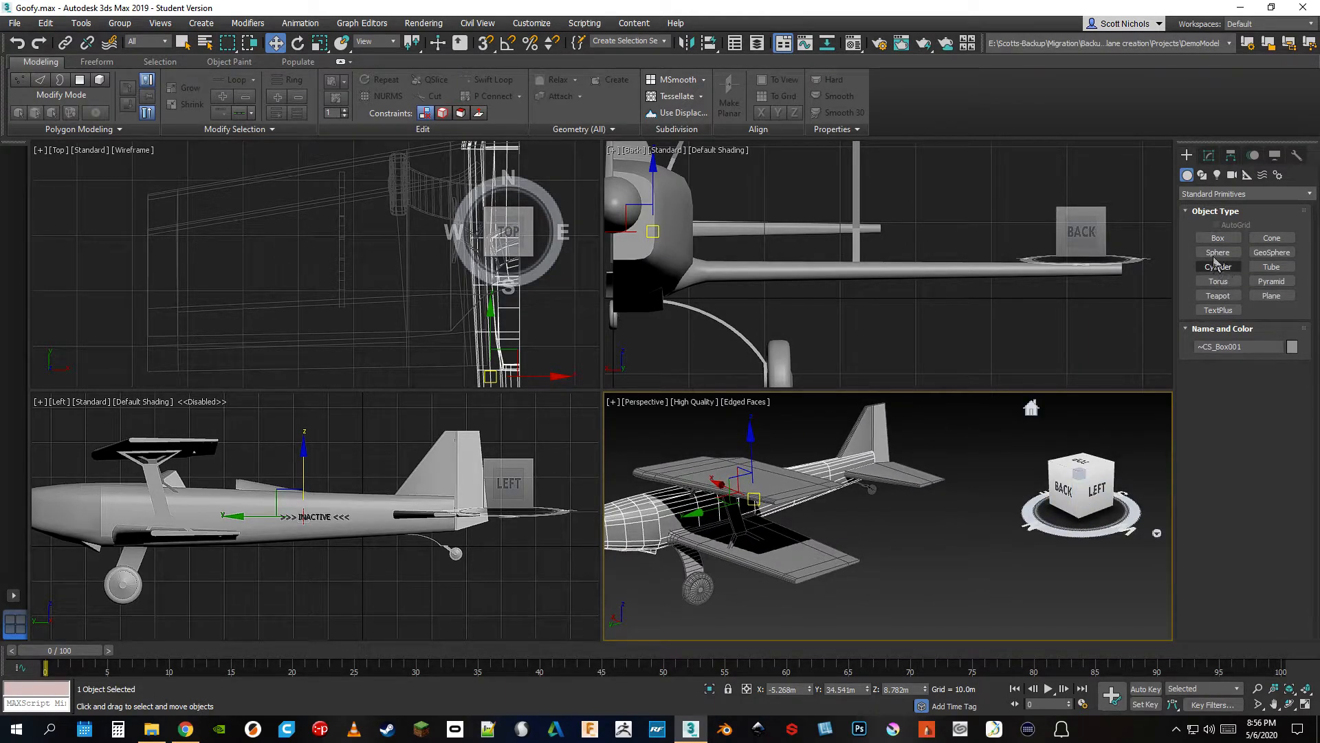
middle_drag(989, 540, 967, 542)
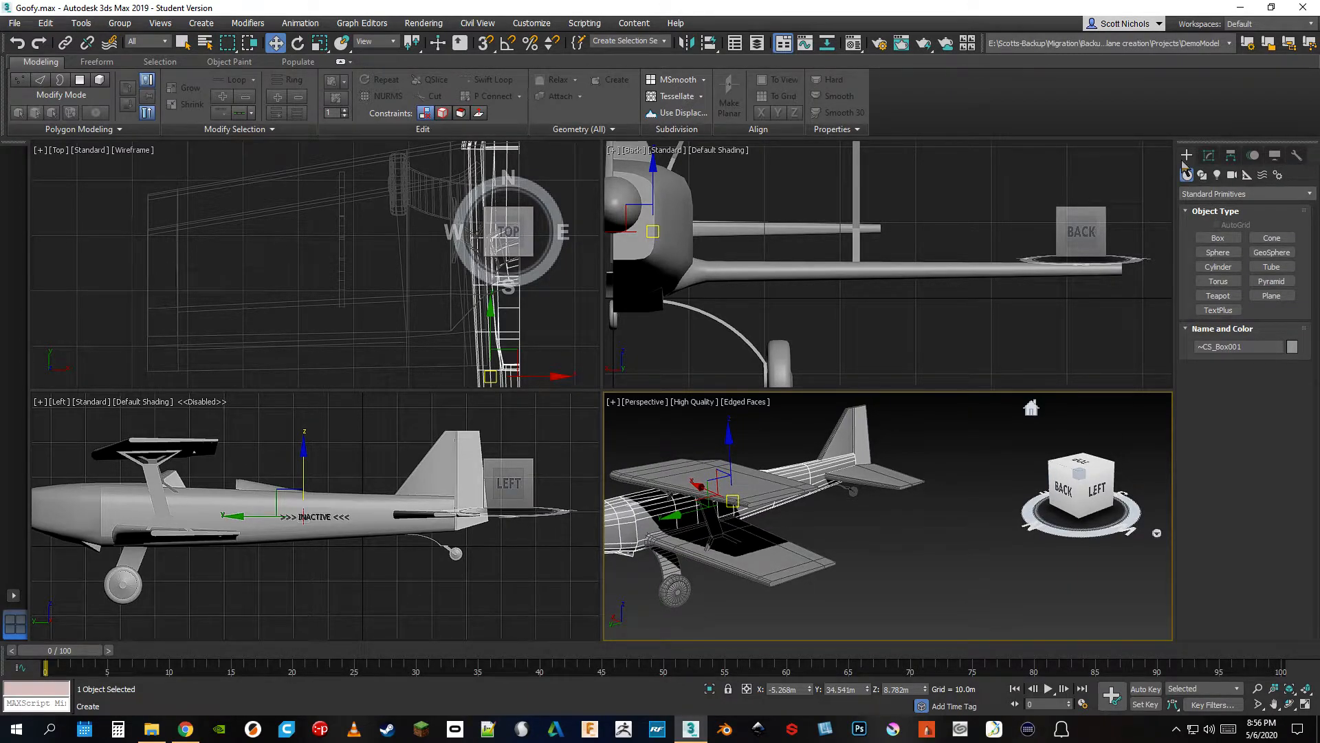
click(1208, 198)
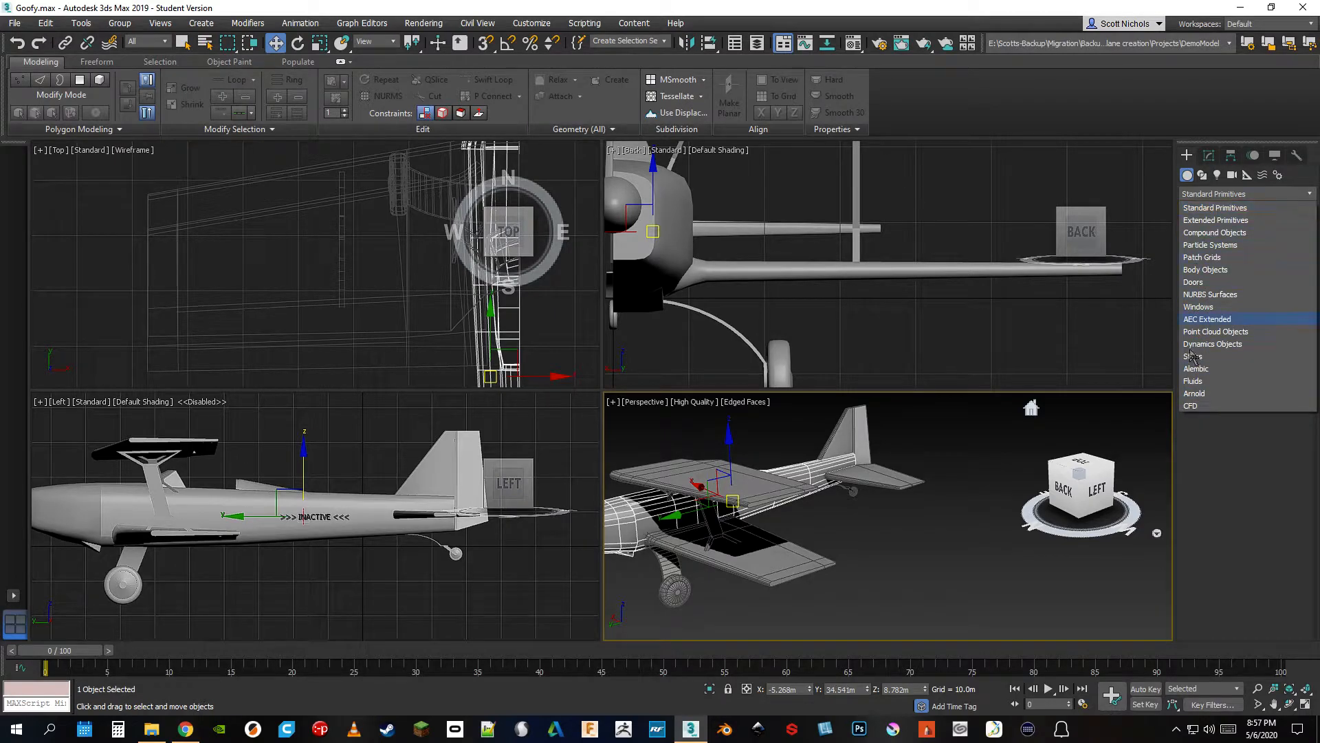
click(1220, 196)
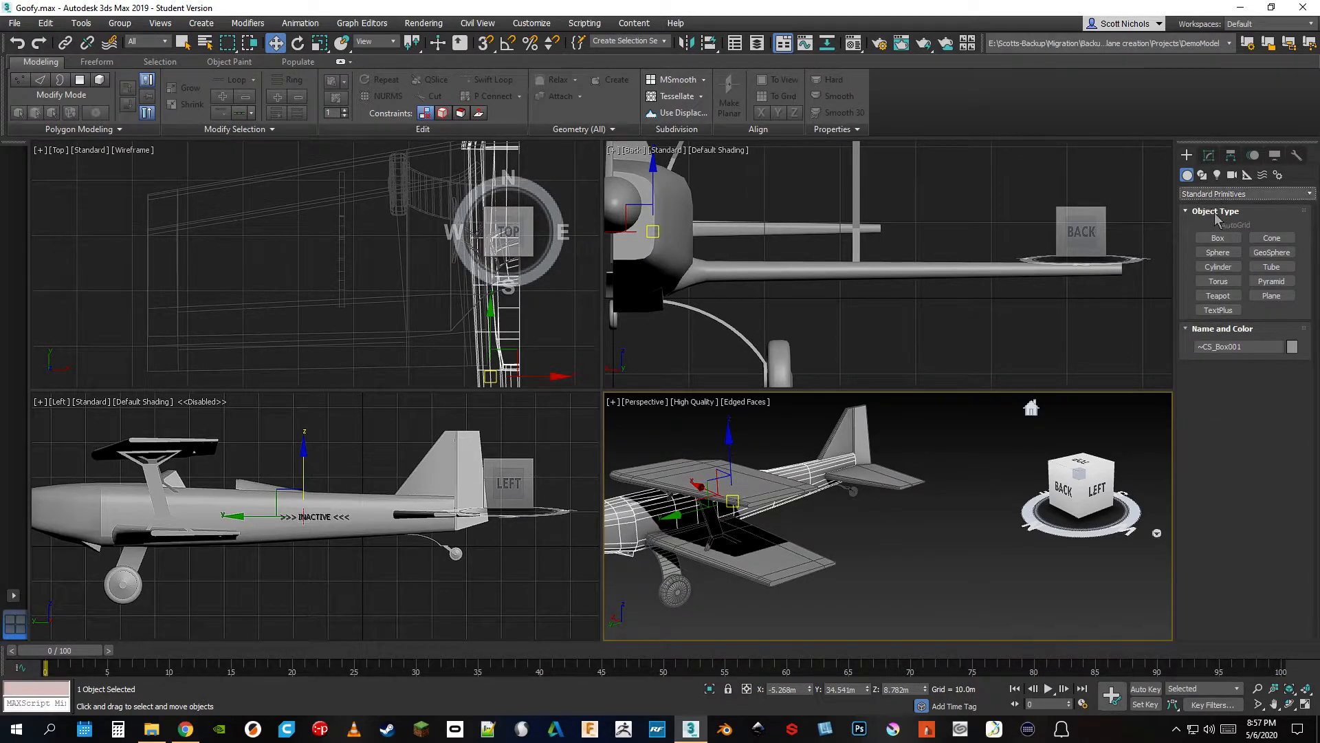
Display the Perspective grid and create a box beside the airplane's tail, about 27.8 m long, 23.5 m wide and 25 m high
click(1228, 237)
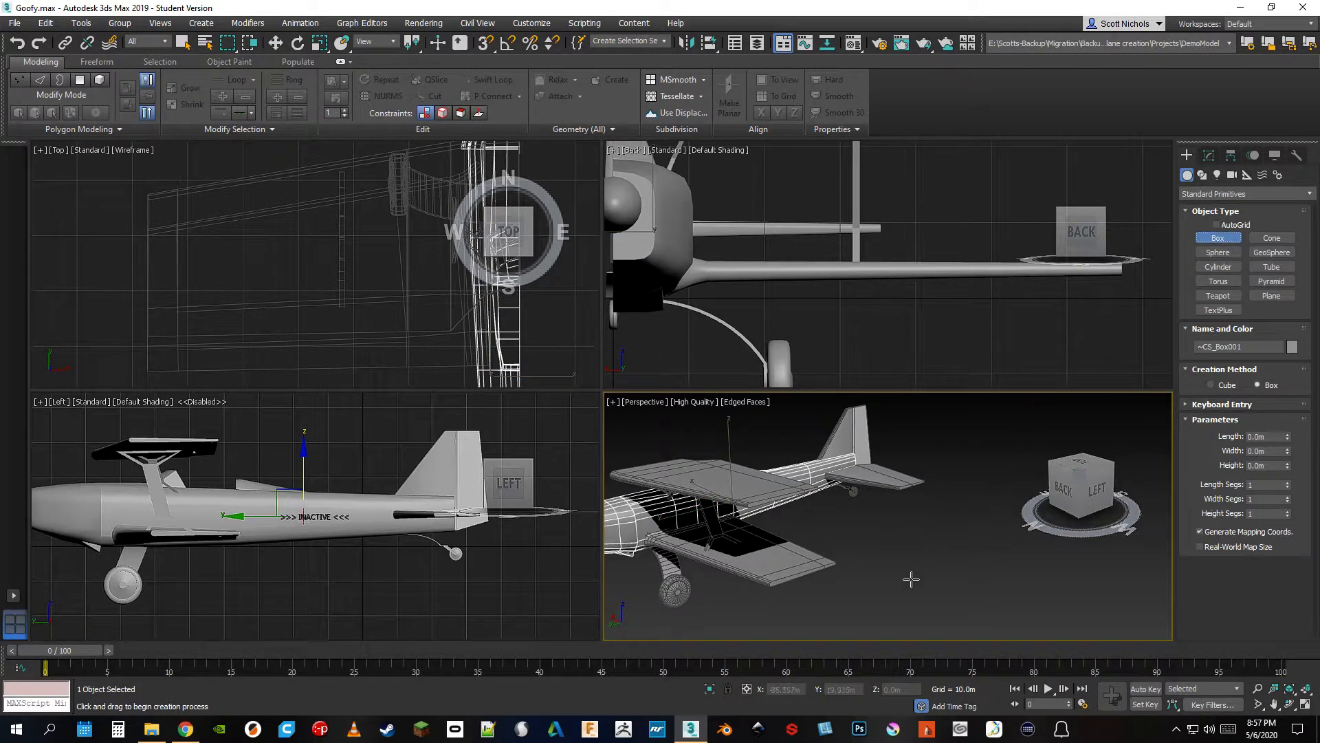
key(g)
drag(919, 550, 1025, 550)
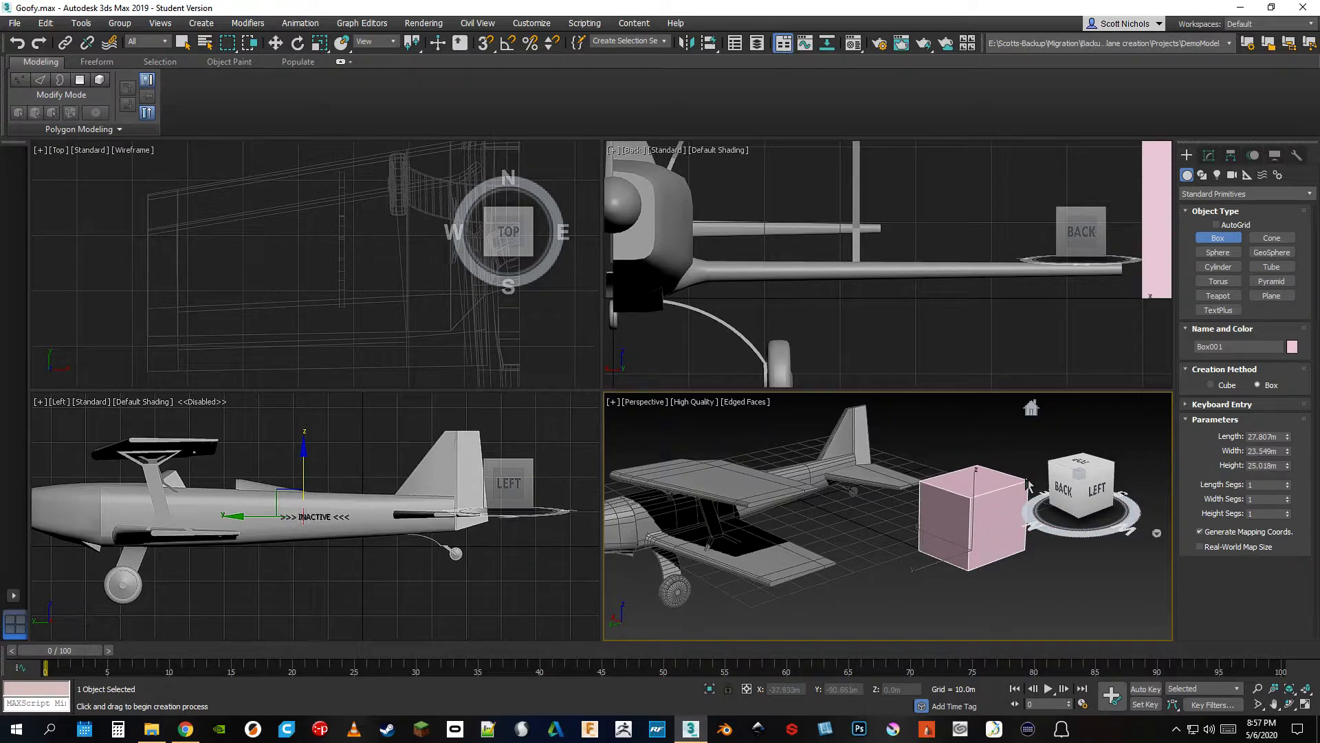
Adjust the box to 31.232 m length, 31.871 m width and 29.771 m height, with 4 length, 7 width and 4 height segments
middle_drag(1017, 594, 938, 593)
scroll(939, 594, up, 3)
scroll(952, 534, down, 4)
drag(1288, 436, 1291, 510)
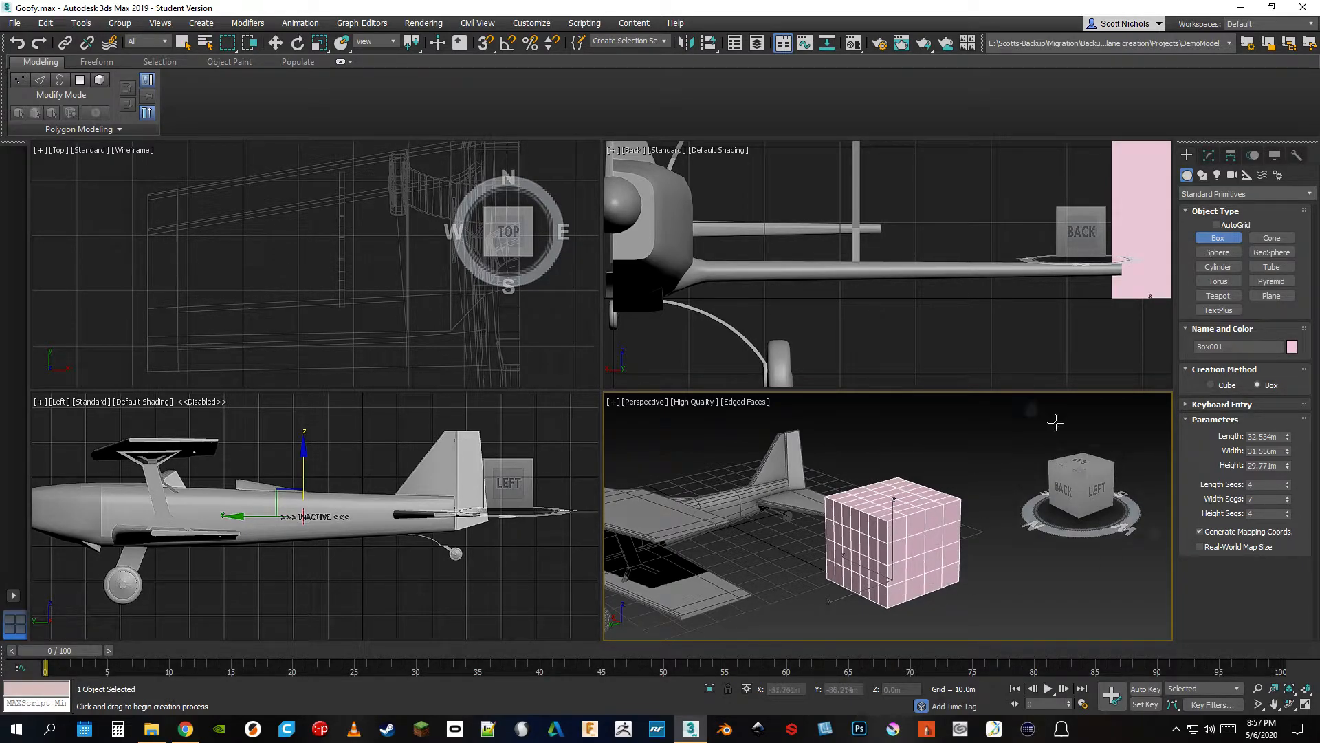
click(1208, 156)
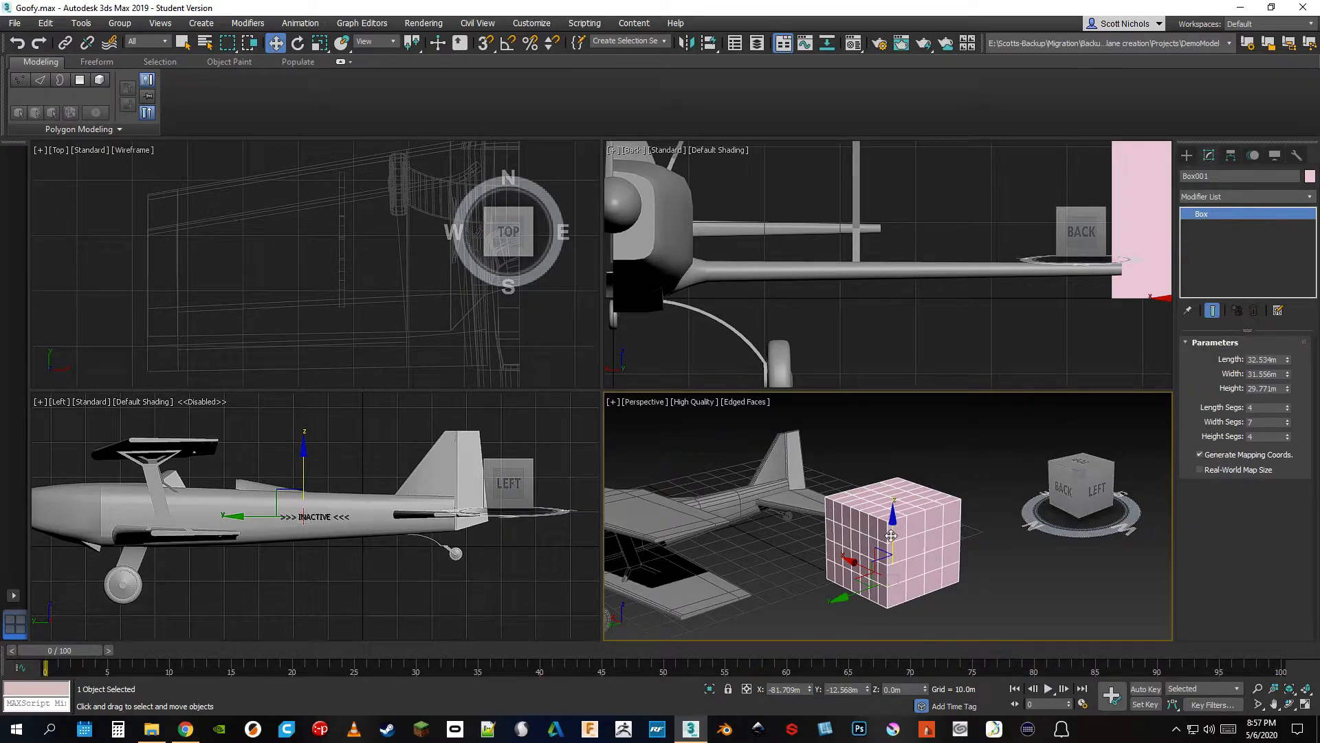
drag(1289, 366, 1288, 373)
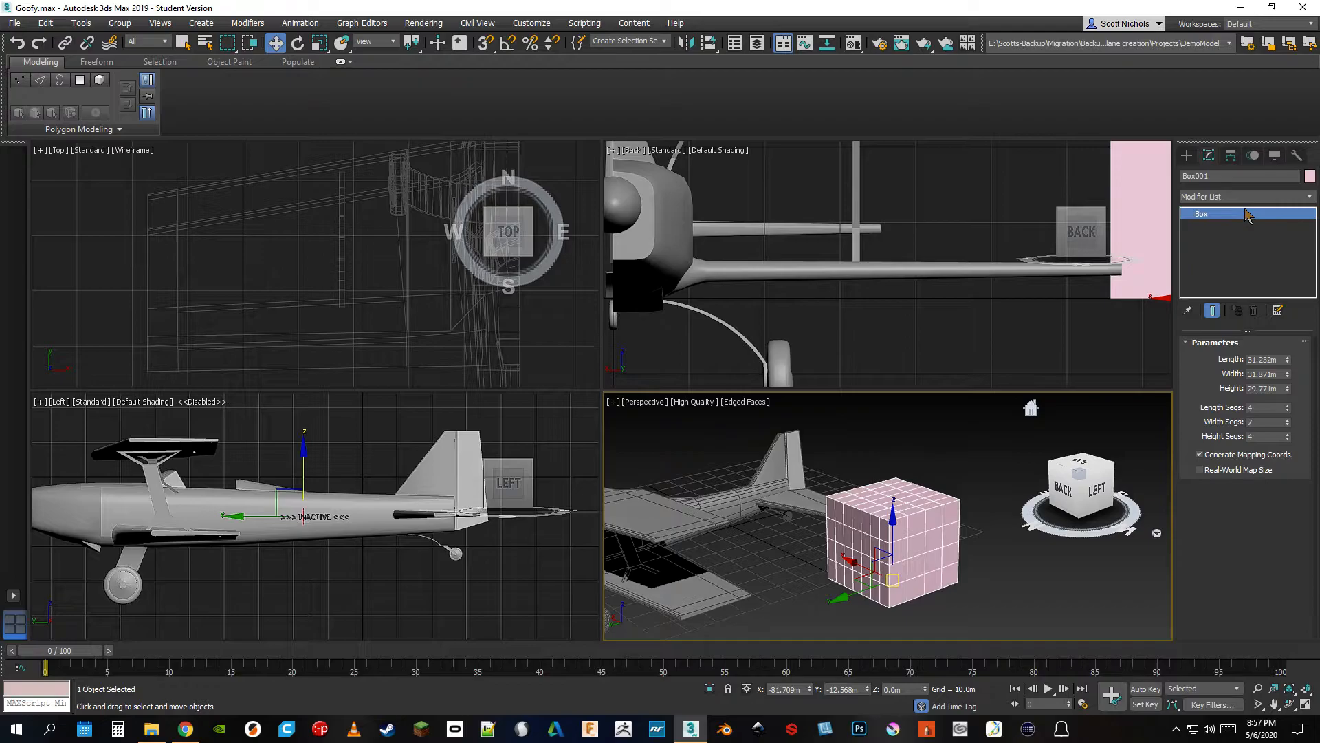
Add an Edit Poly modifier to the box
click(1311, 197)
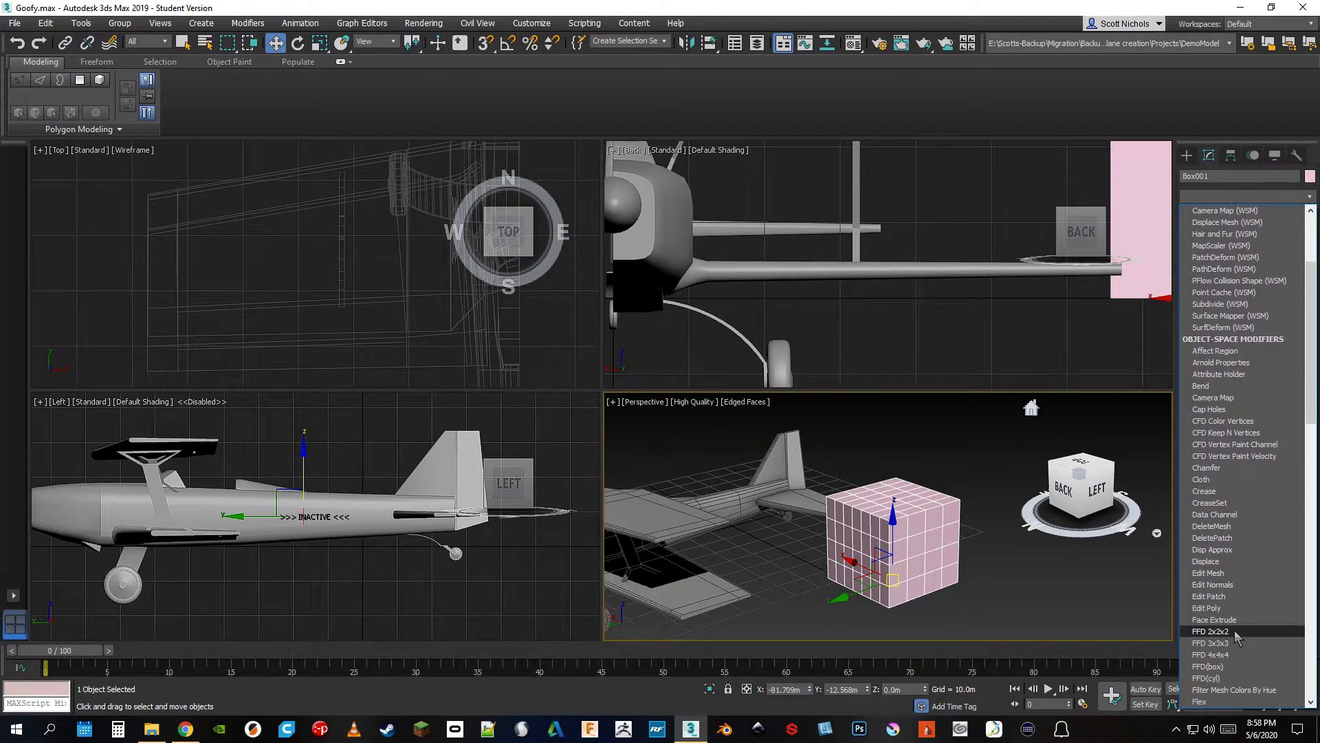
scroll(1238, 605, down, 1)
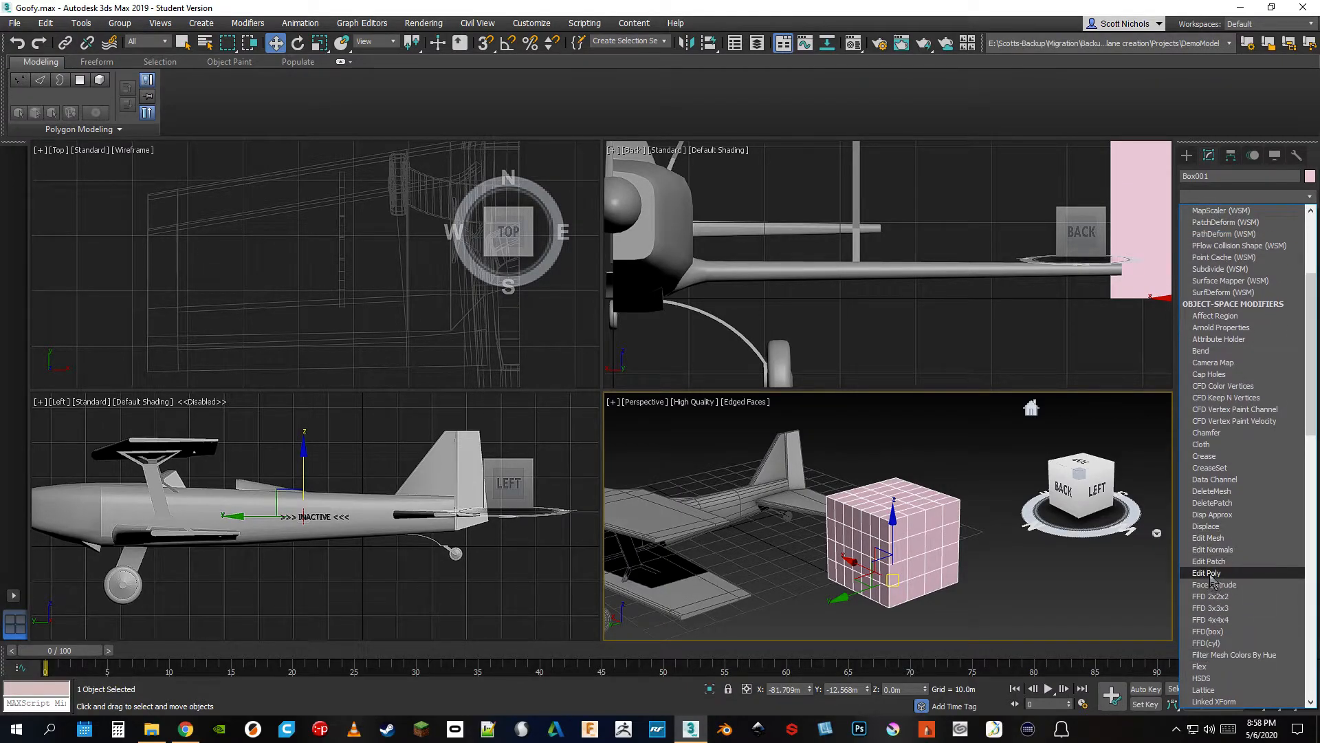
click(1210, 575)
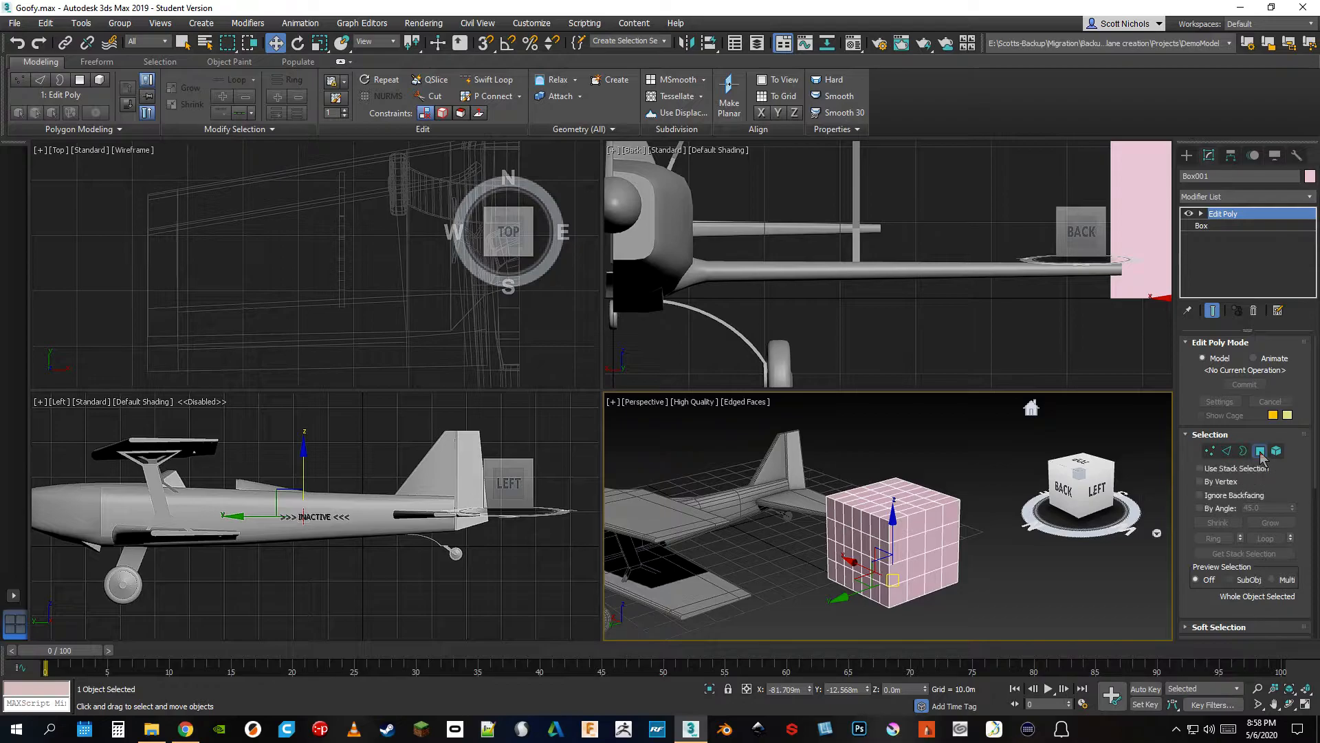
Select three separate polygons on the box's two visible side faces and extrude them outward
click(1260, 451)
click(889, 524)
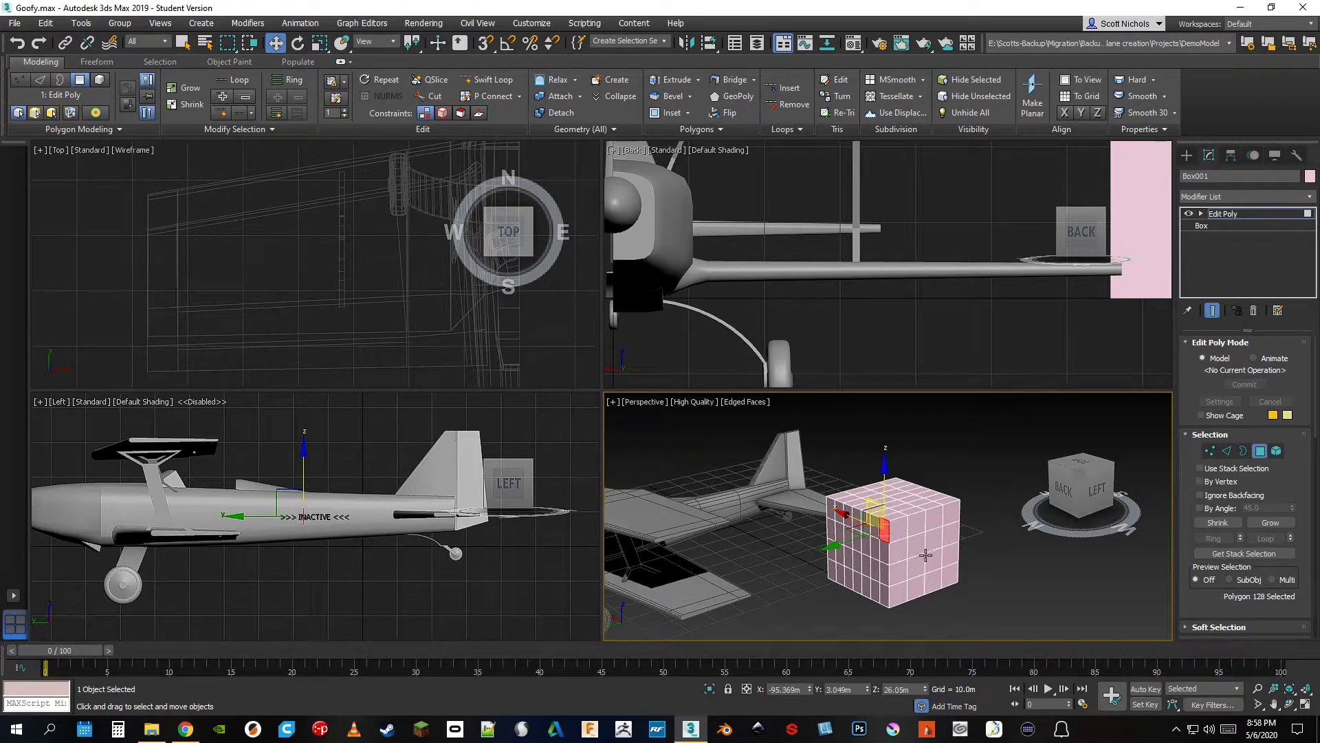
scroll(925, 555, up, 3)
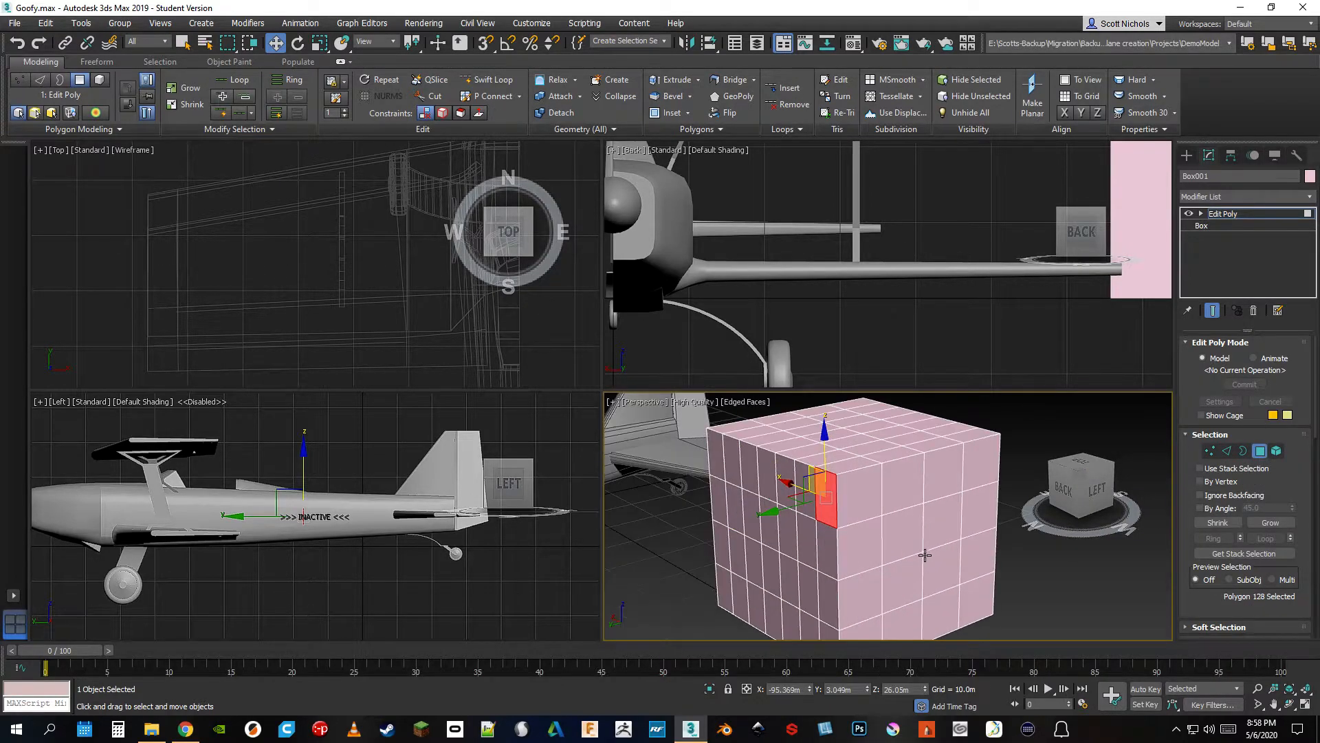
ctrl+click(894, 496)
ctrl+click(859, 602)
scroll(1246, 545, down, 3)
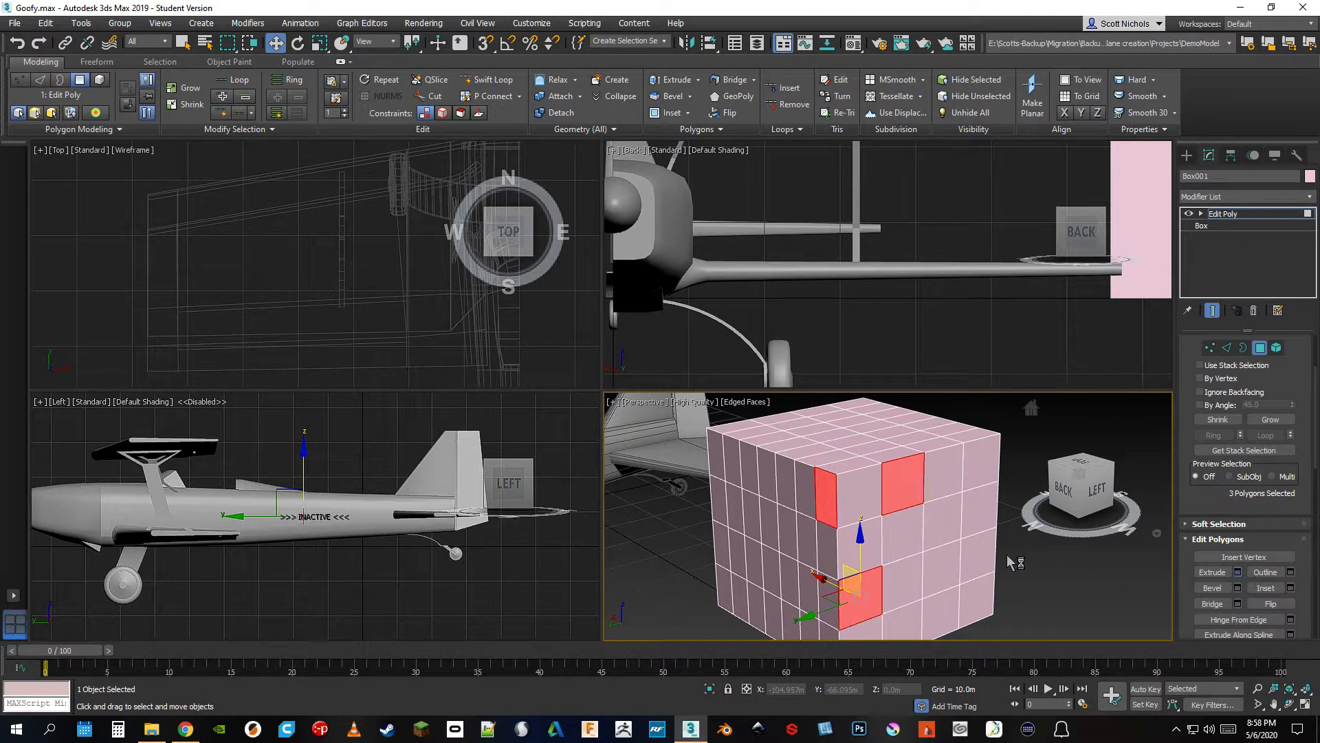
click(1237, 572)
drag(898, 543, 903, 514)
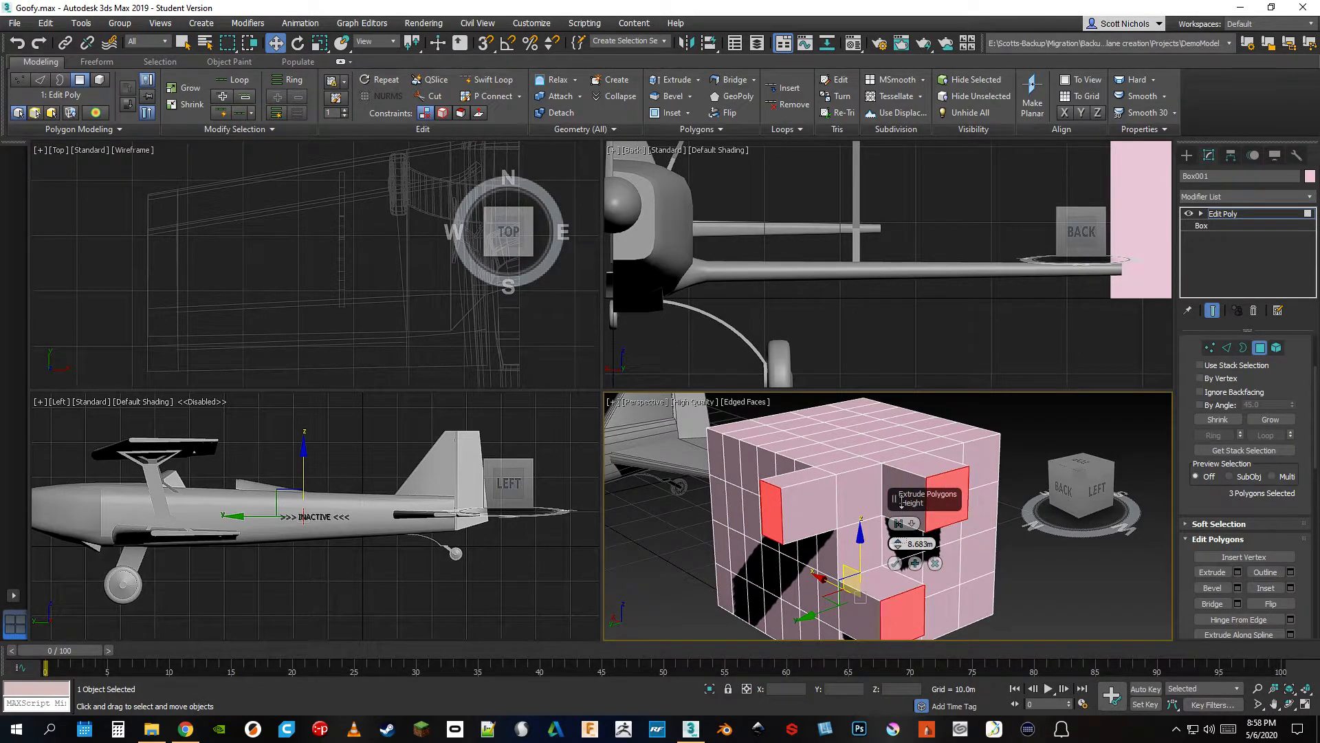
click(894, 564)
Select a vertical edge on the box between two extrusions and chamfer it by 1.0 m
scroll(978, 548, down, 3)
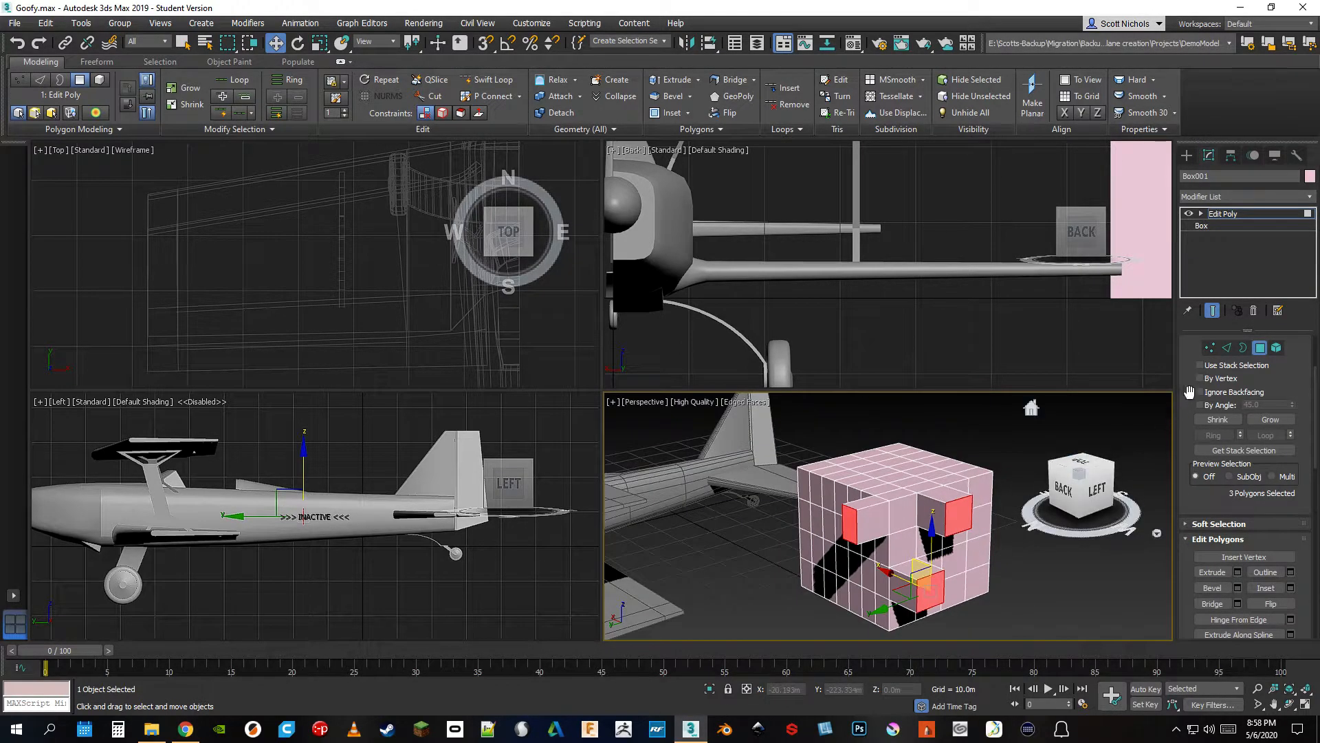
click(1227, 347)
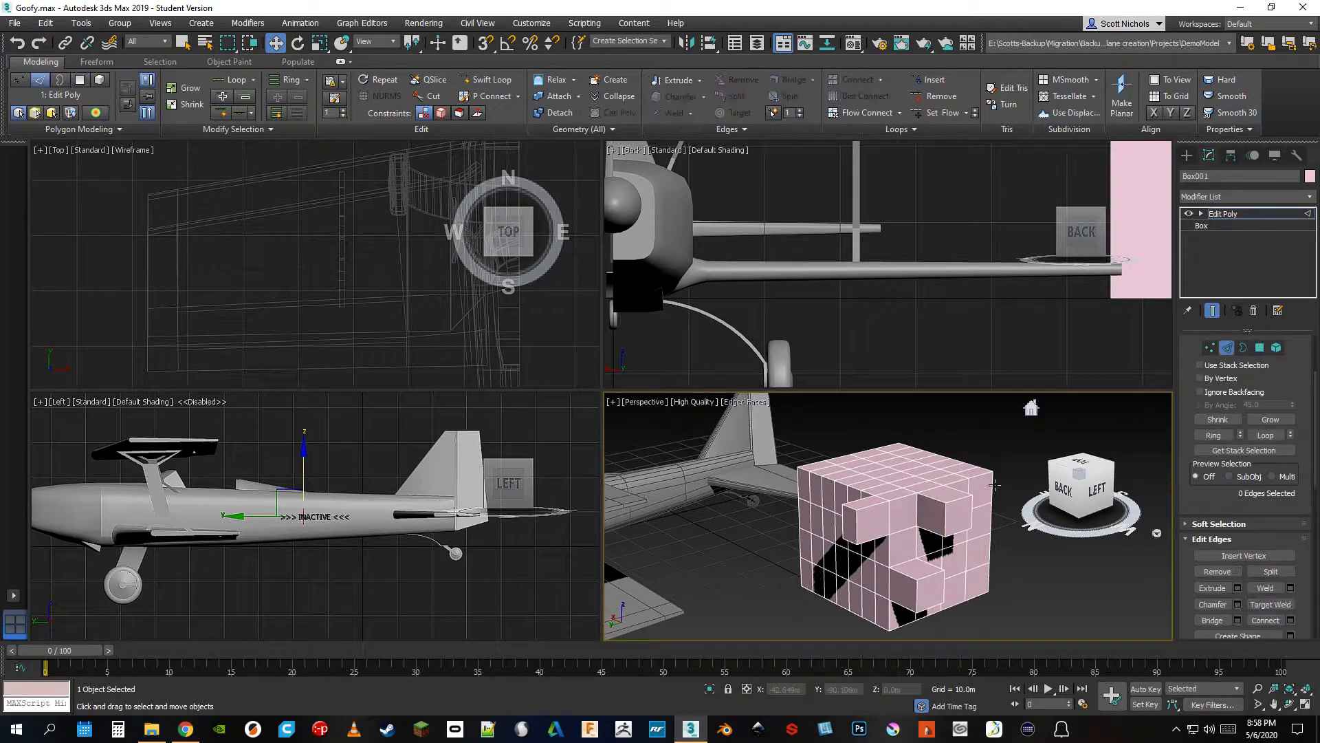
click(916, 509)
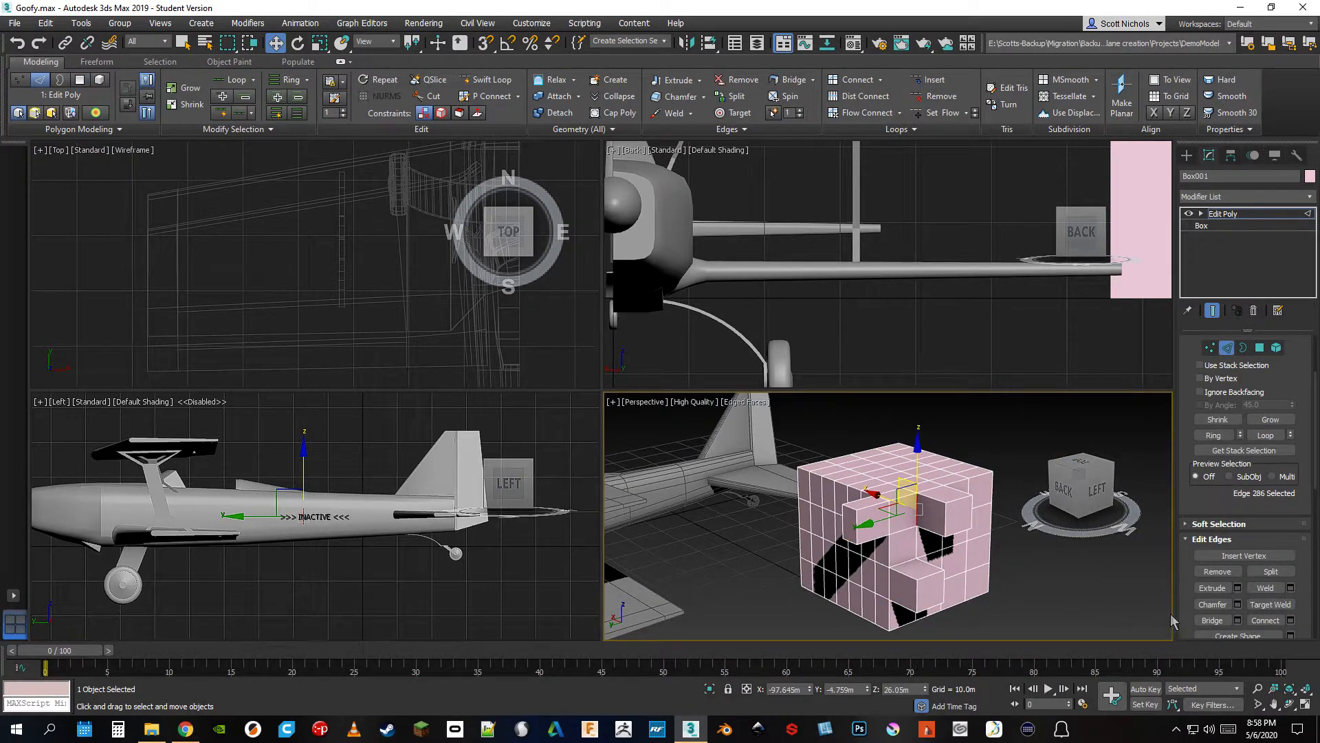
click(1238, 604)
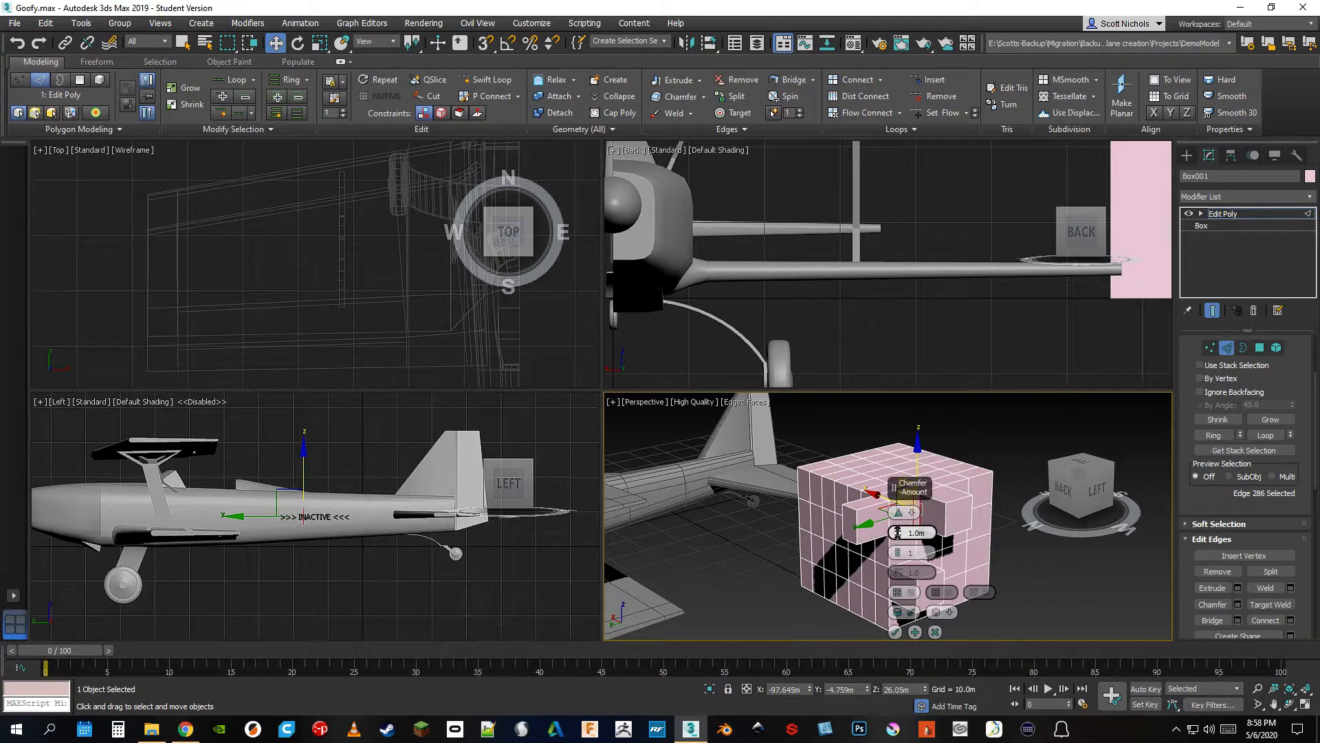
click(896, 631)
middle_drag(976, 537, 925, 540)
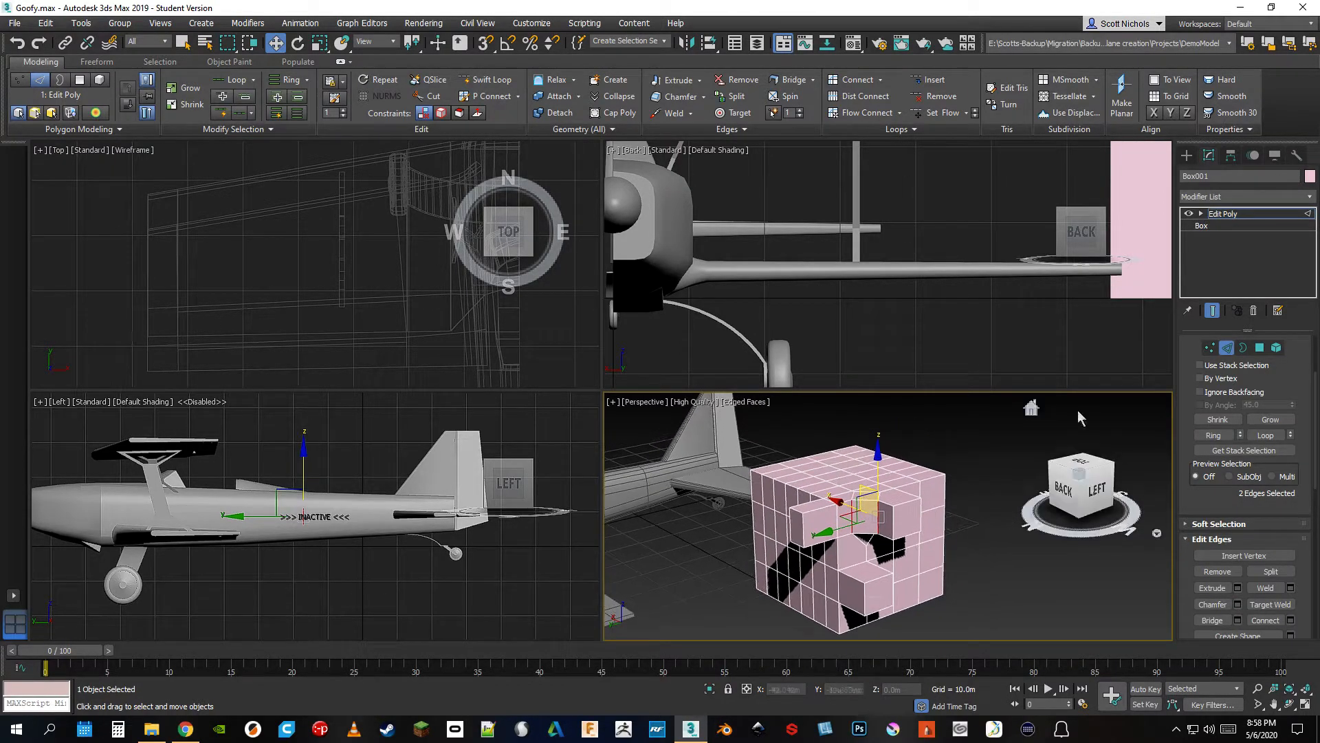
Return to the base Box parameters beneath Edit Poly and set the width to 35.377 m and height to 31.855 m
click(1202, 227)
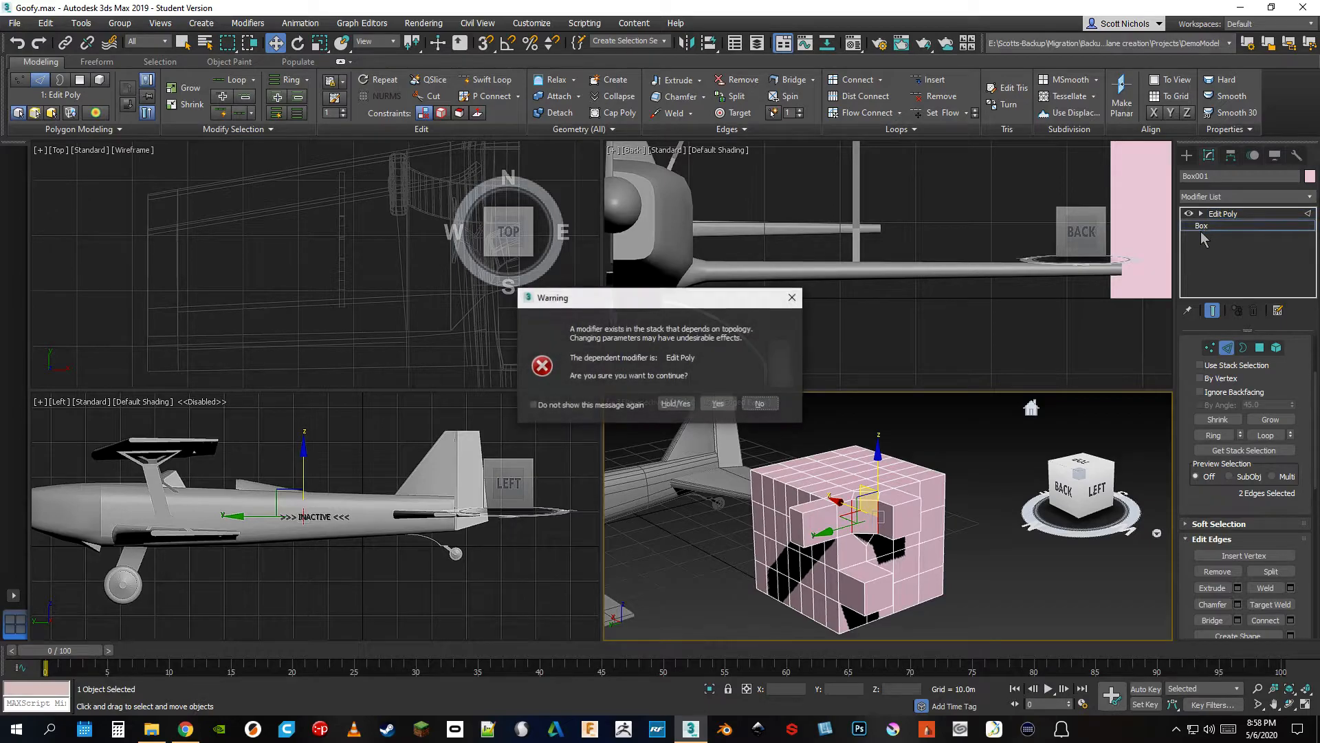
click(717, 404)
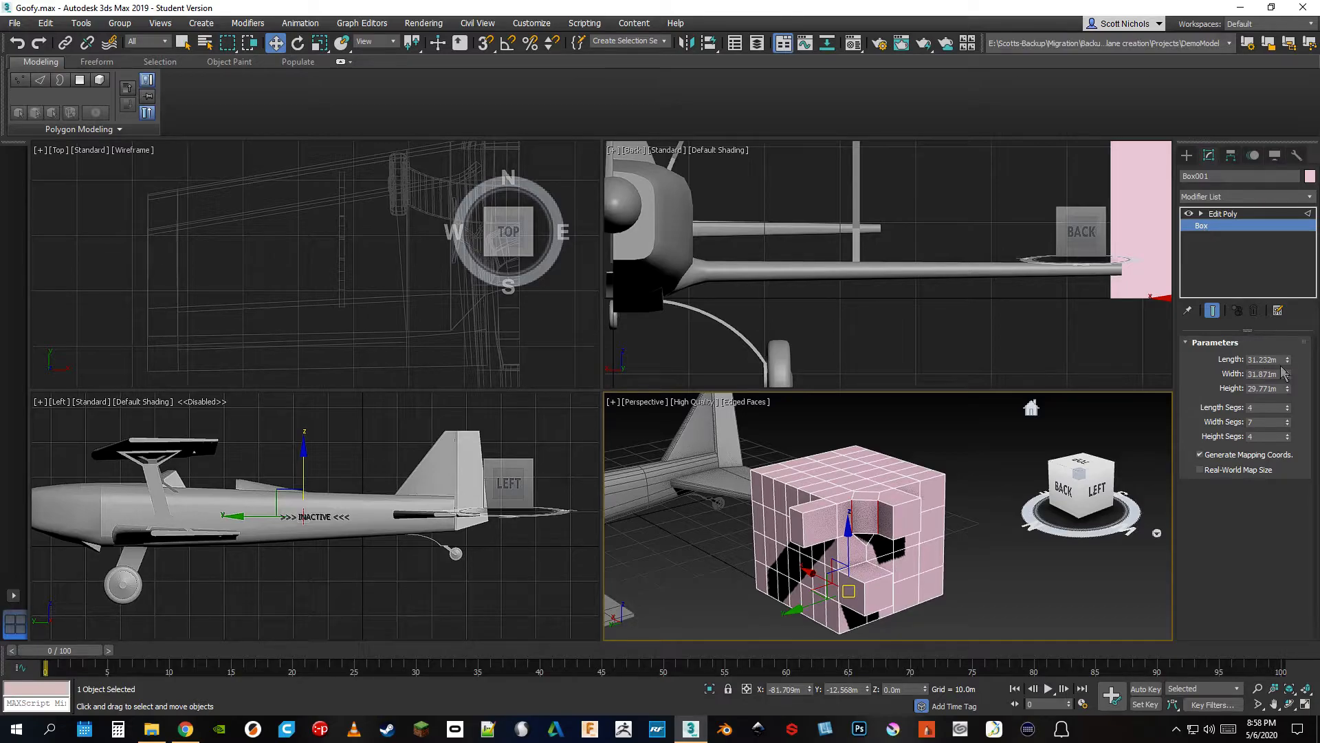
mouse_move(1289, 372)
mouse_down()
mouse_move(1291, 359)
mouse_move(1291, 378)
mouse_up()
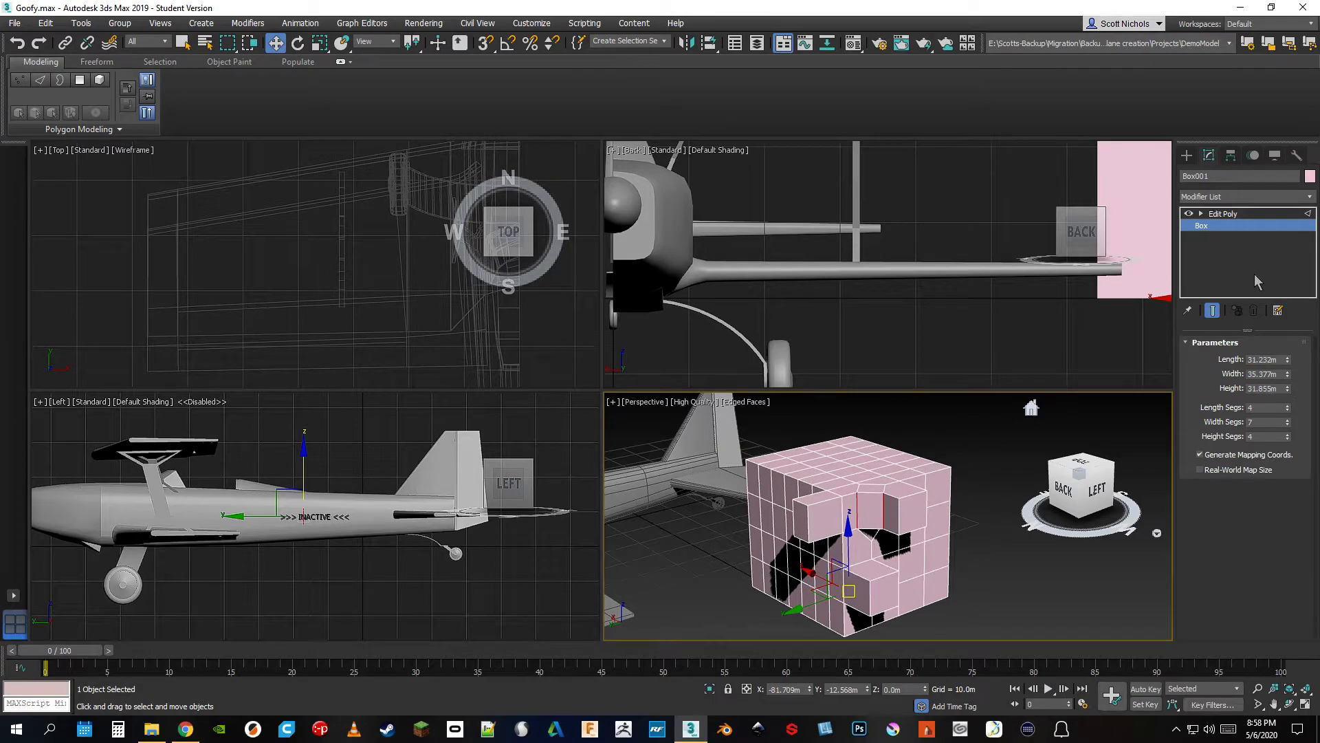
Delete the Edit Poly modifier from the box and convert the box to an Editable Poly
click(1247, 215)
click(1254, 310)
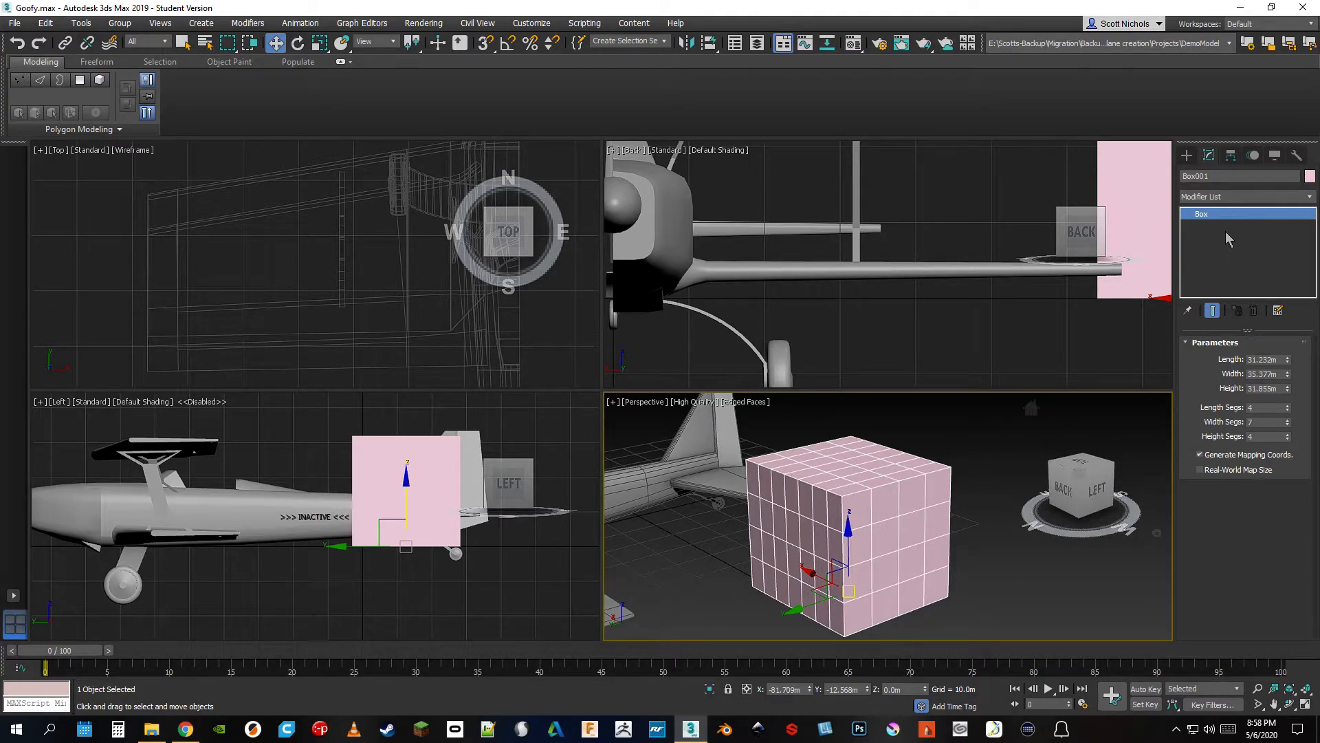
right_click(1210, 212)
click(1241, 316)
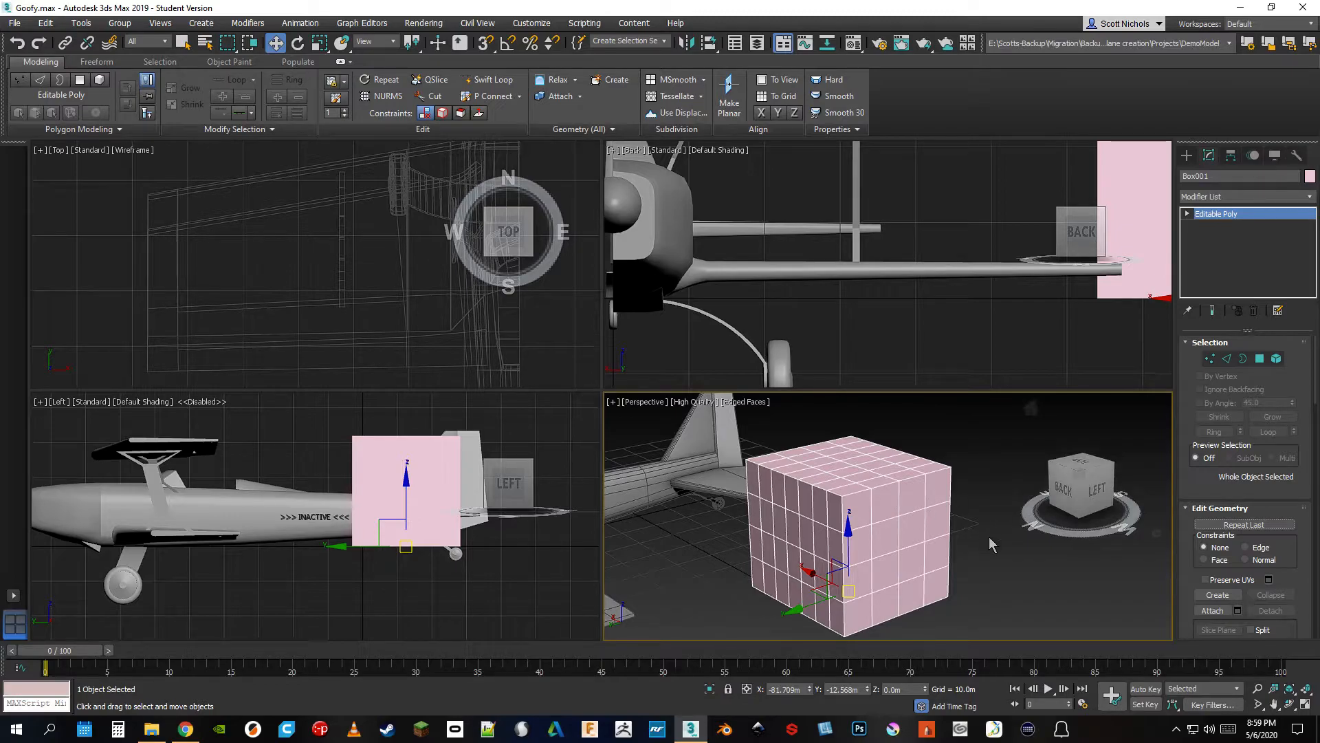
Demonstrate the box's Vertex, Edge and Border levels, selecting one edge on its upper face
scroll(942, 492, down, 2)
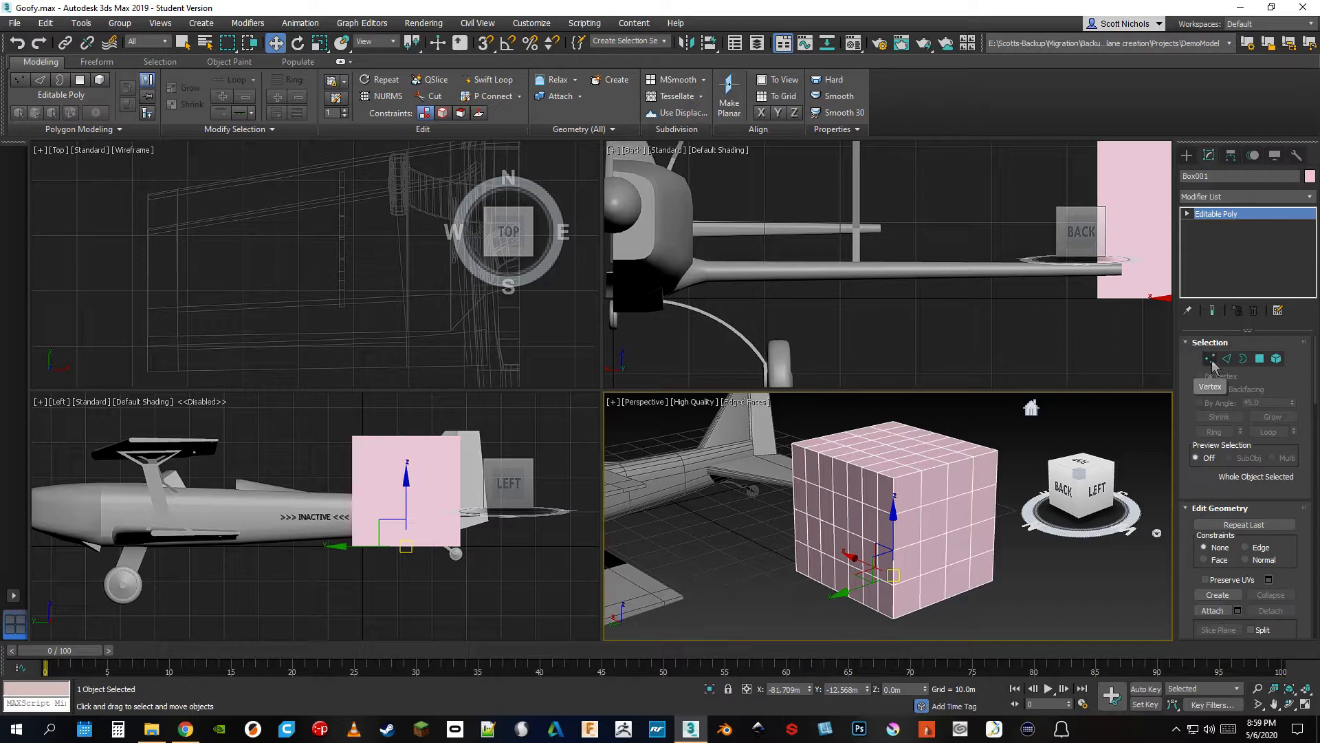
click(1212, 362)
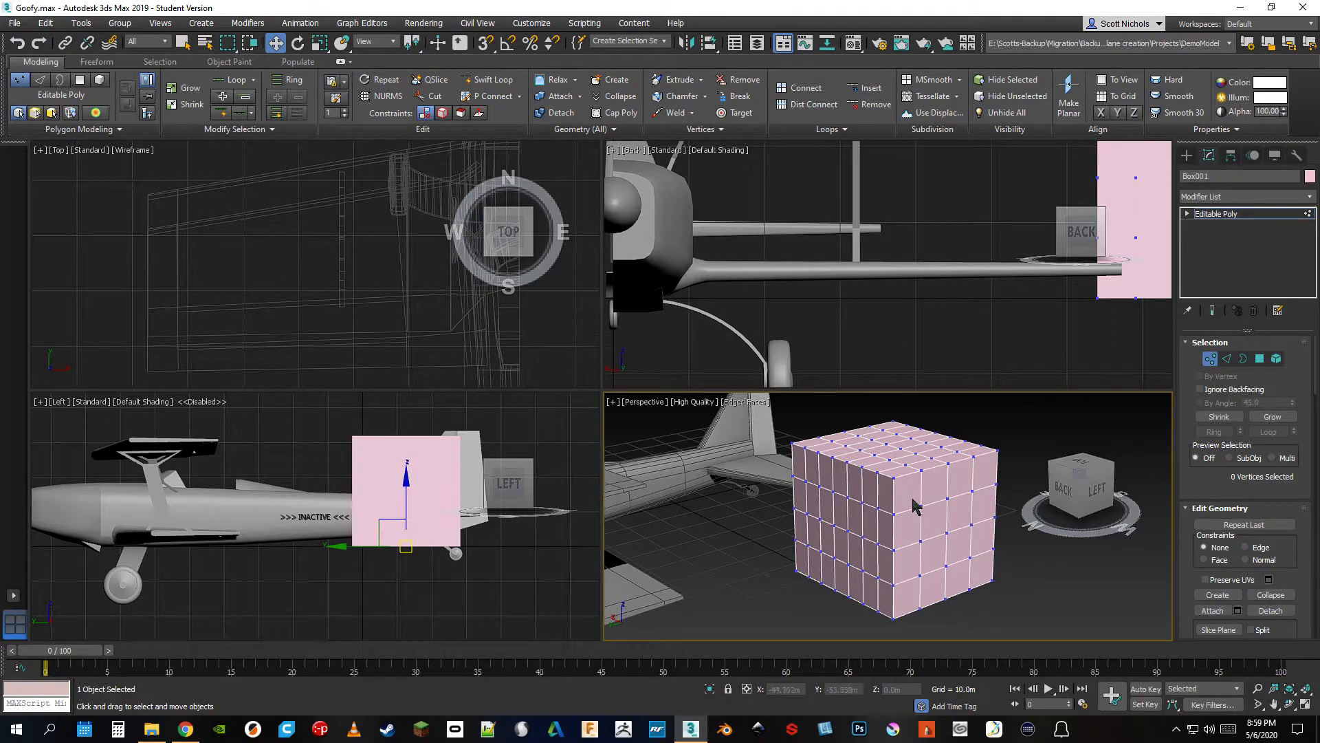
click(1227, 360)
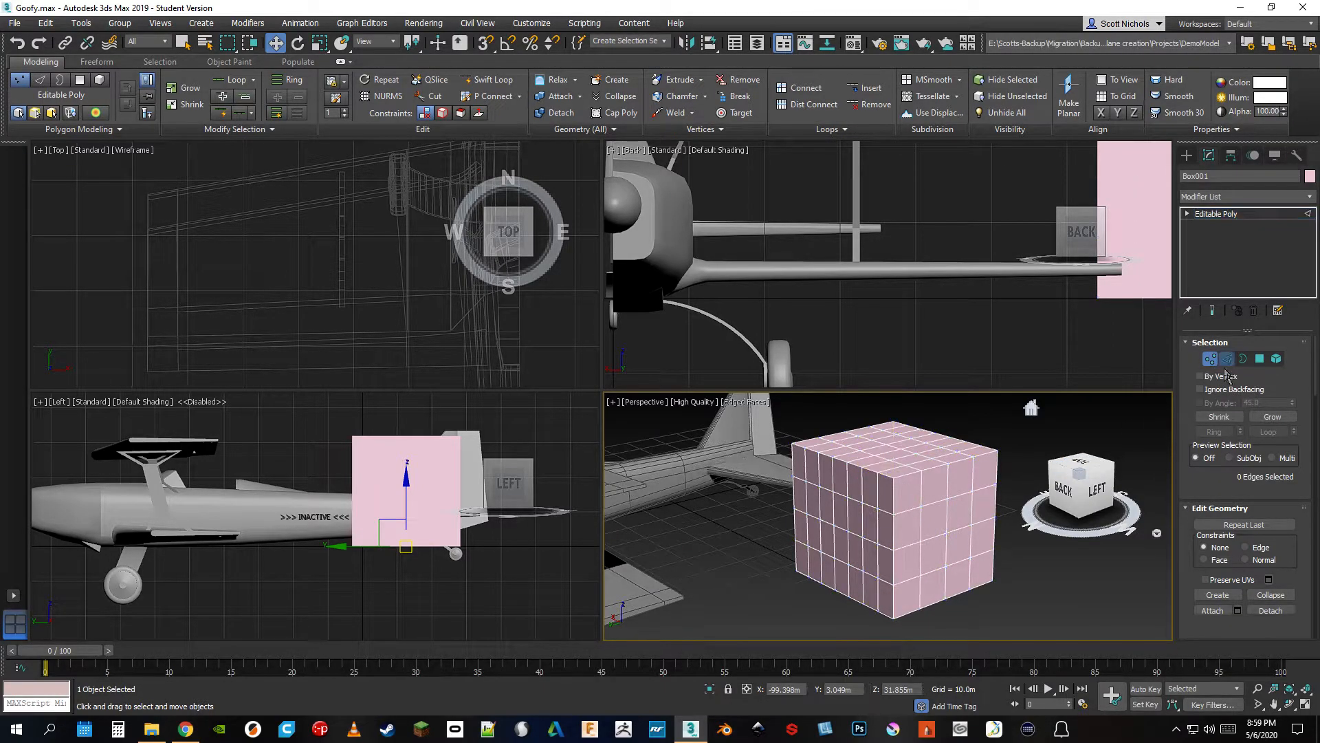
click(897, 459)
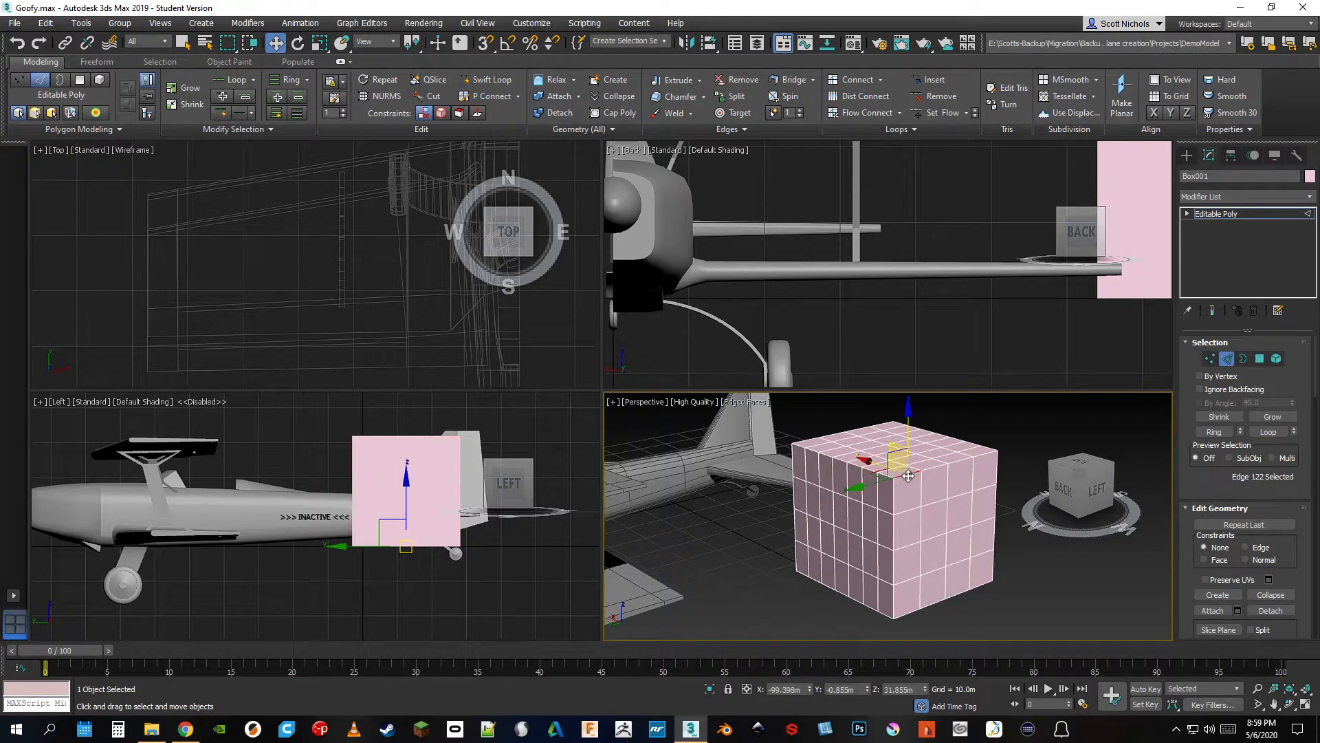
click(1243, 360)
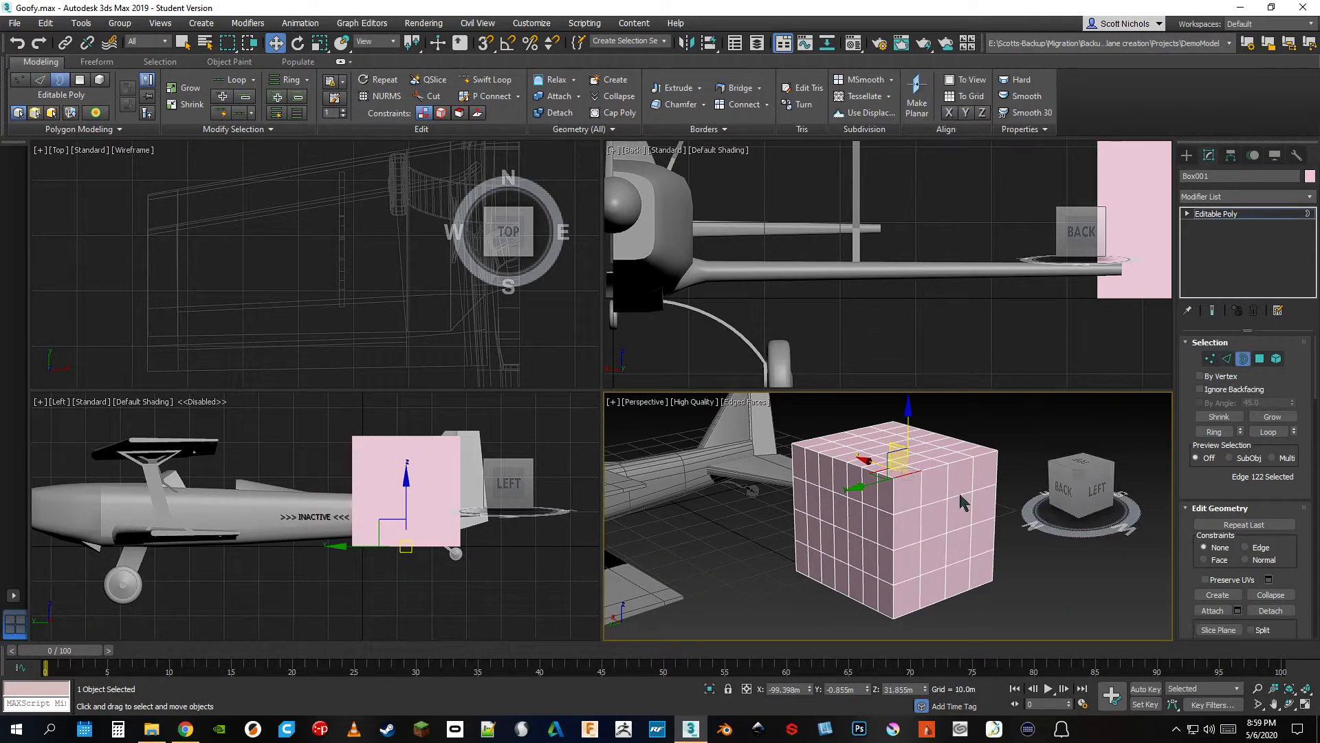
Delete a single polygon from the middle of the box's side face to open a hole
click(1261, 359)
click(925, 520)
click(993, 514)
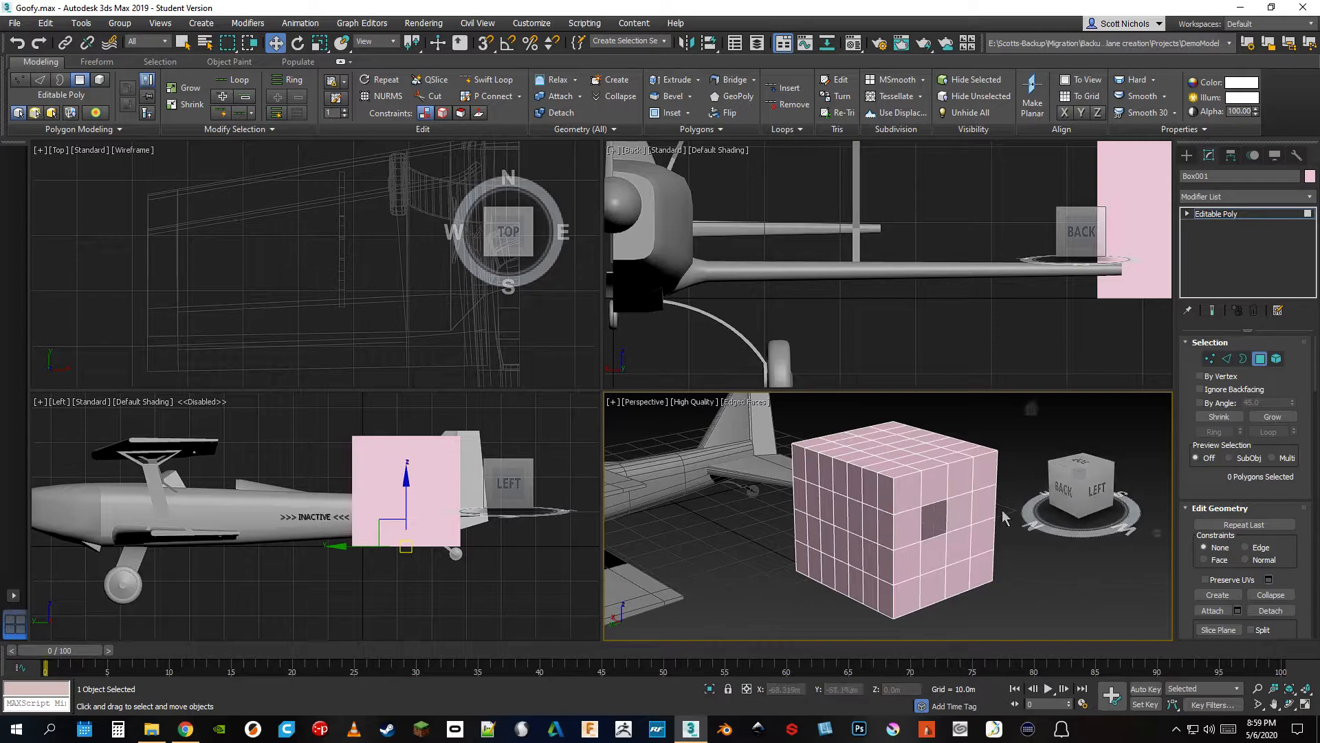
Select the border around the hole in the box's side face and cap it
click(1243, 359)
click(934, 534)
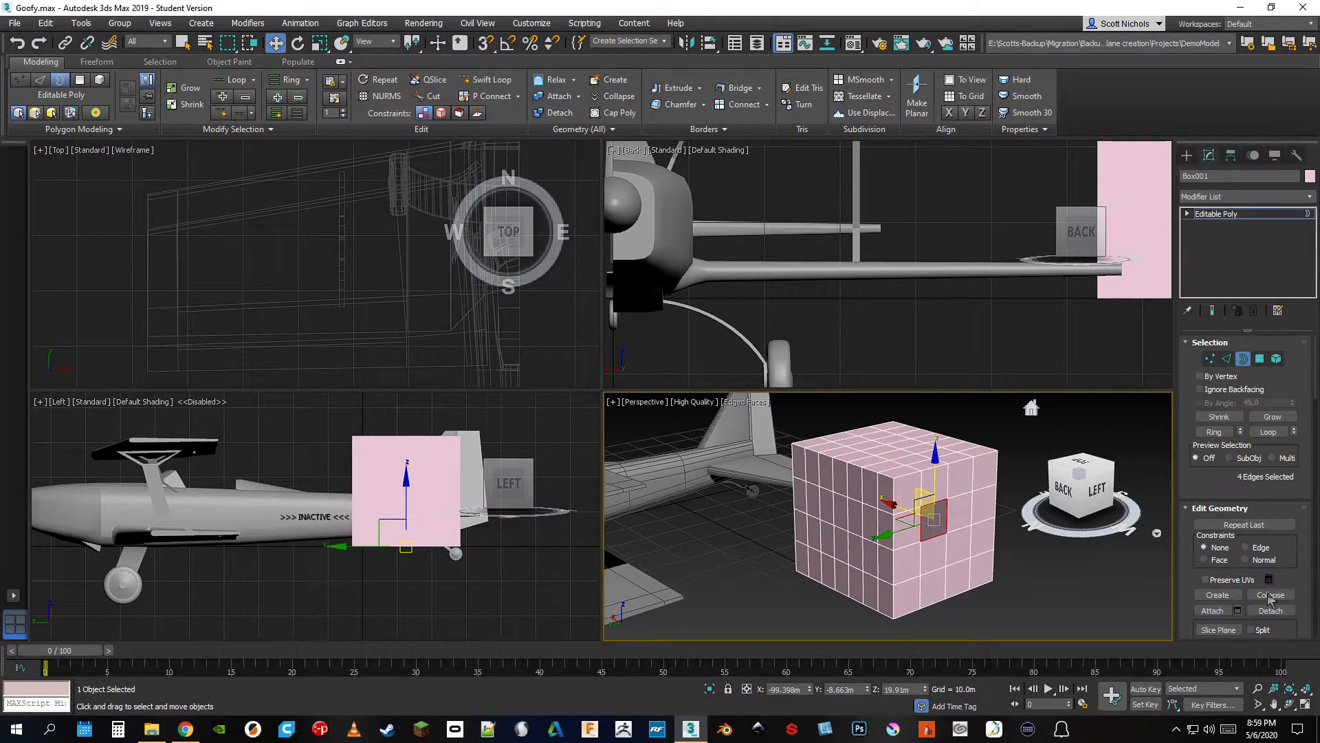
scroll(1270, 597, down, 3)
scroll(1274, 559, down, 5)
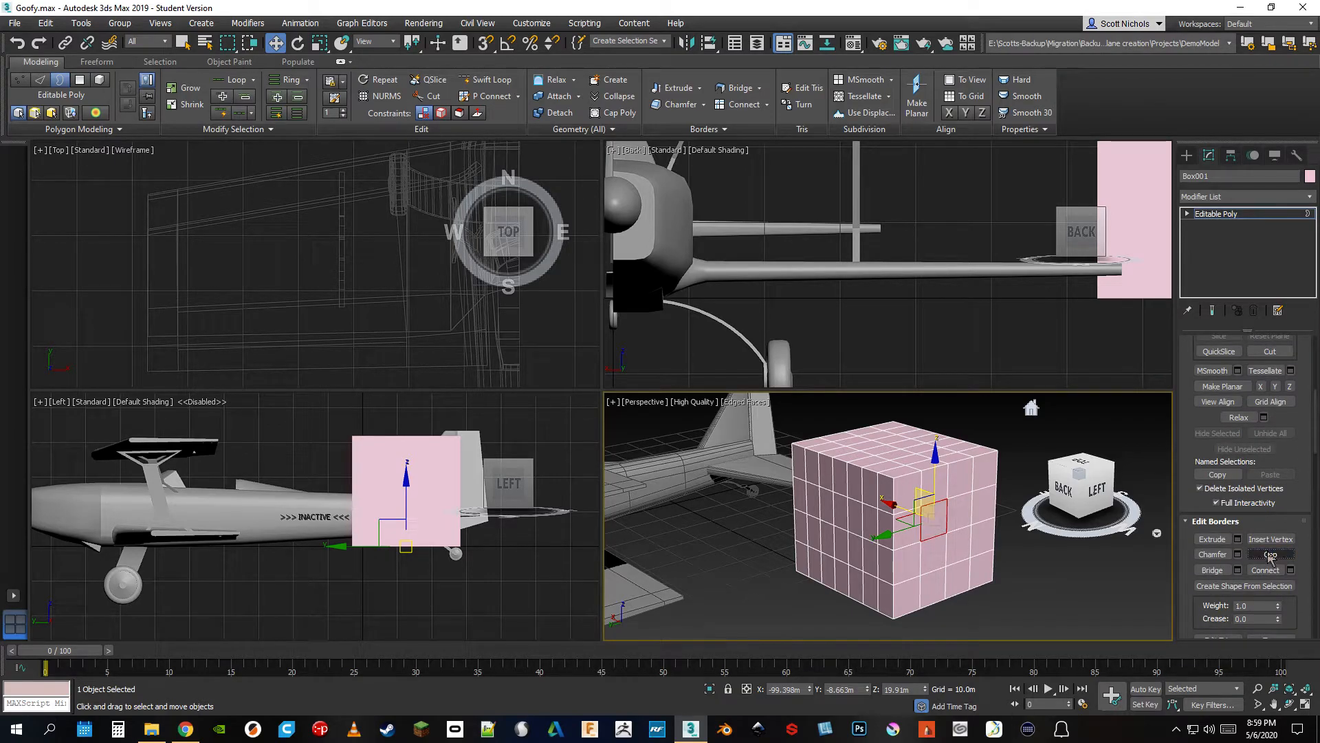
scroll(1260, 542, up, 5)
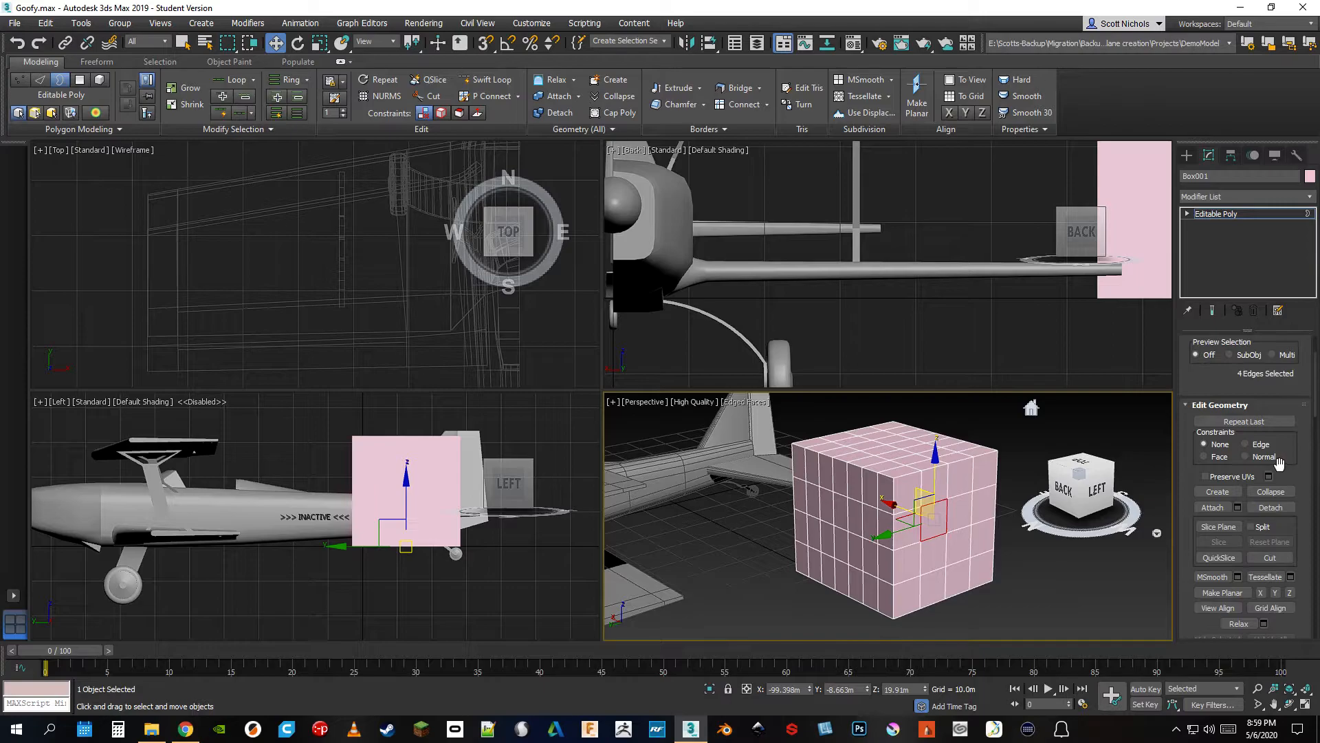
scroll(1279, 462, up, 3)
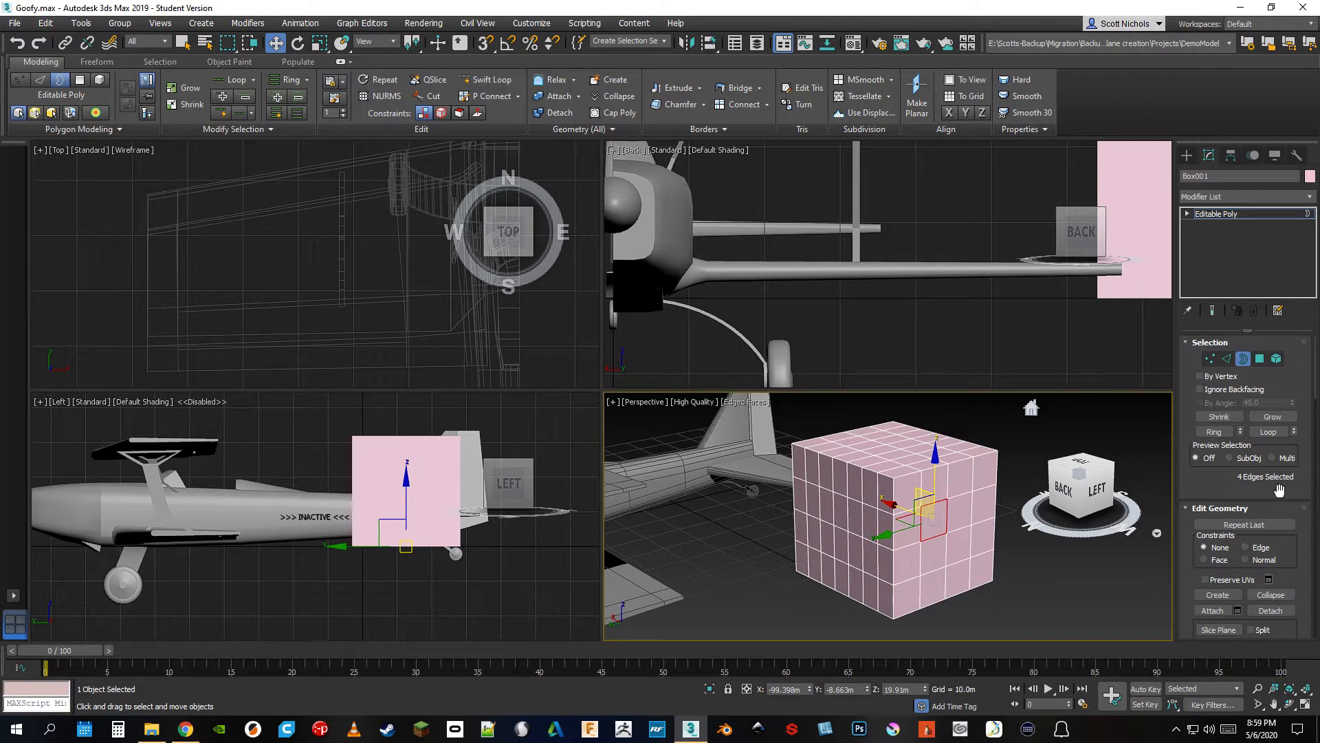
At Polygon level, select six separate polygons spread across the box's two visible side faces and its upper face
click(1261, 359)
click(902, 540)
ctrl+click(950, 484)
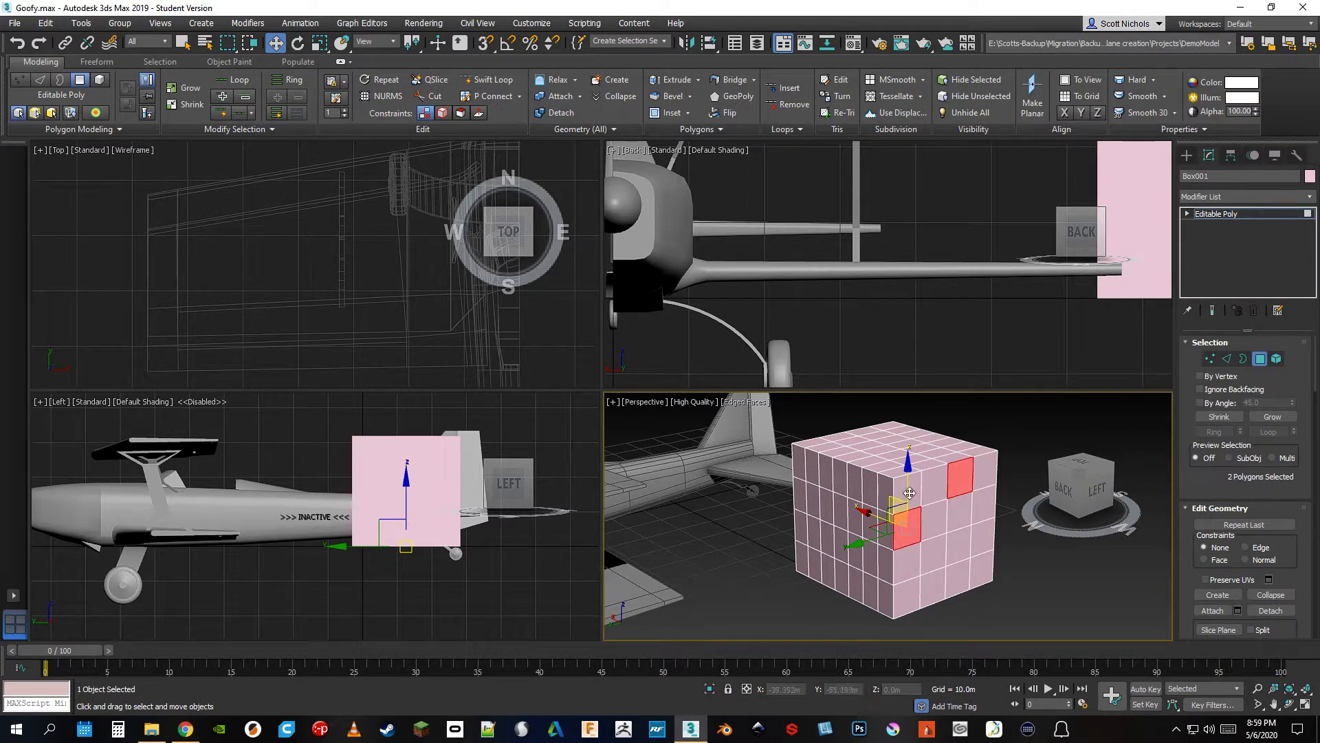
ctrl+click(857, 480)
ctrl+click(800, 464)
ctrl+click(868, 445)
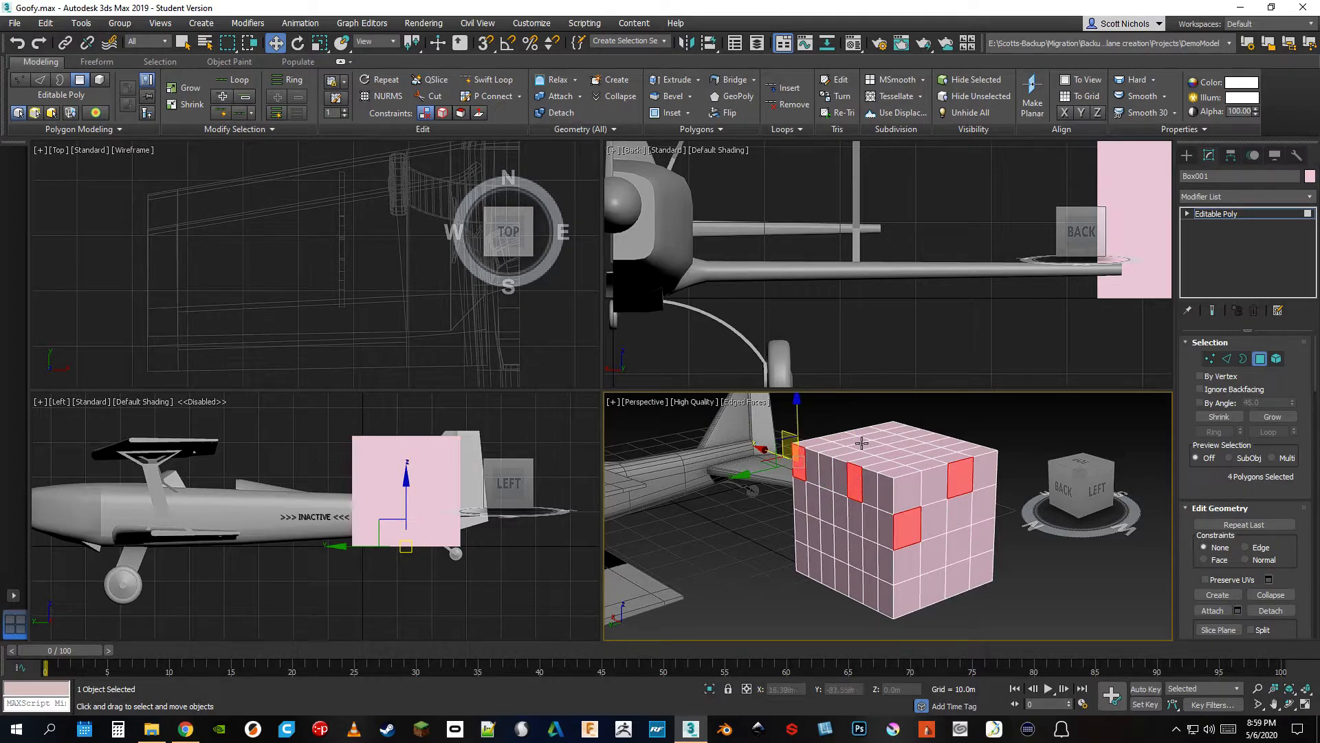
ctrl+click(891, 454)
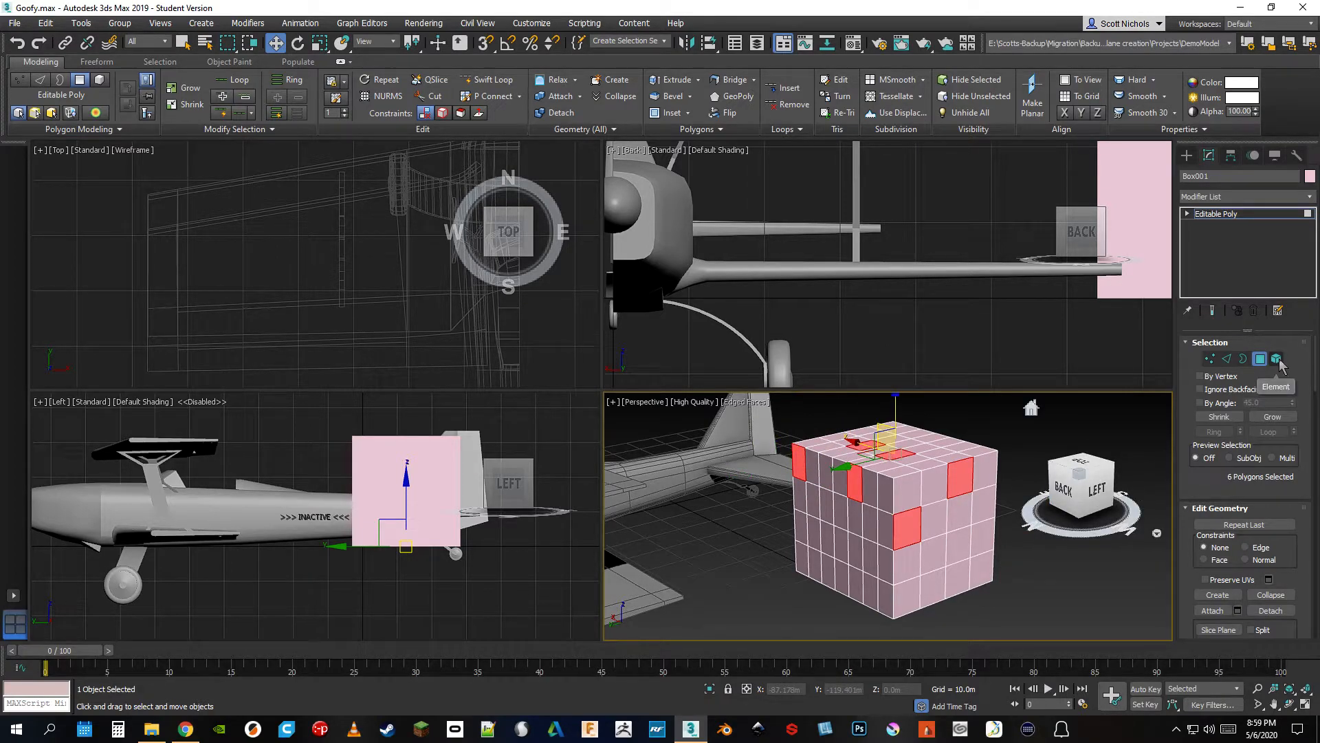
Show the Element level and create a second box beside the first, about 34 m long, 29 m wide and 23 m high
click(1277, 359)
scroll(938, 572, down, 3)
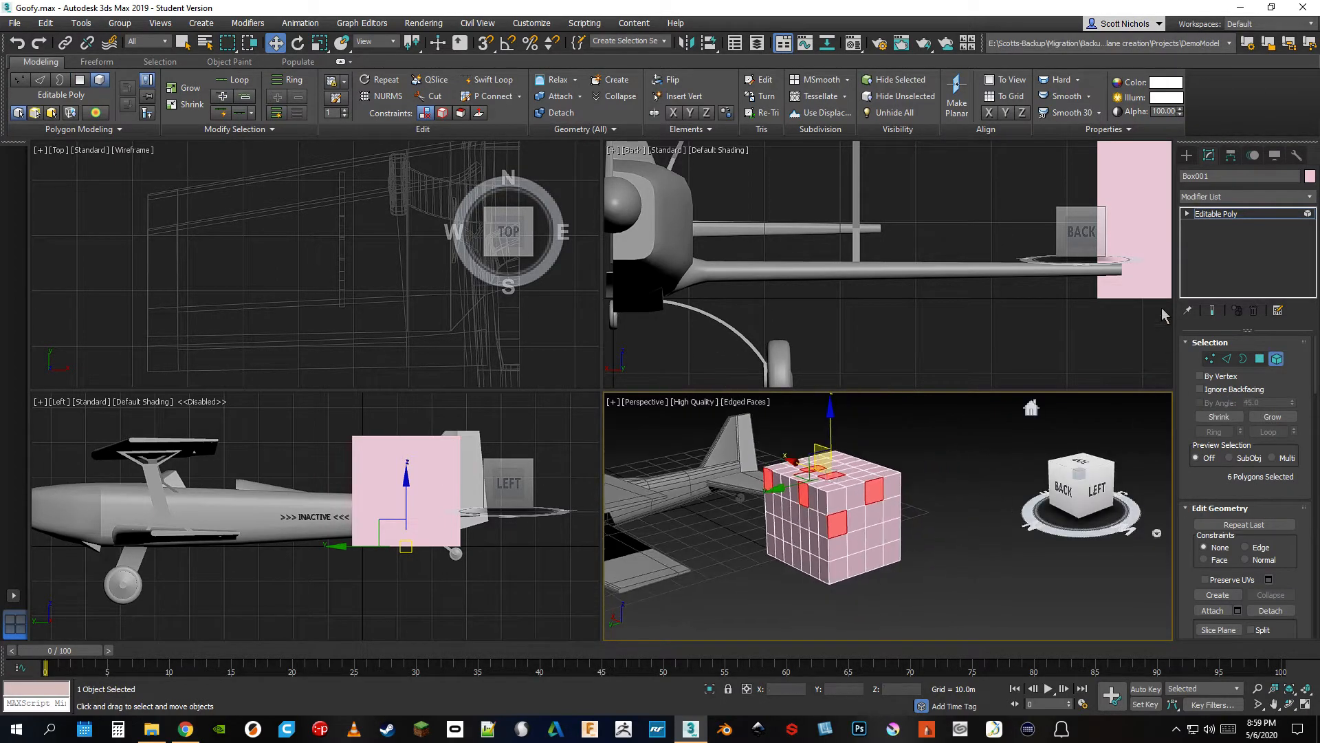
click(1186, 155)
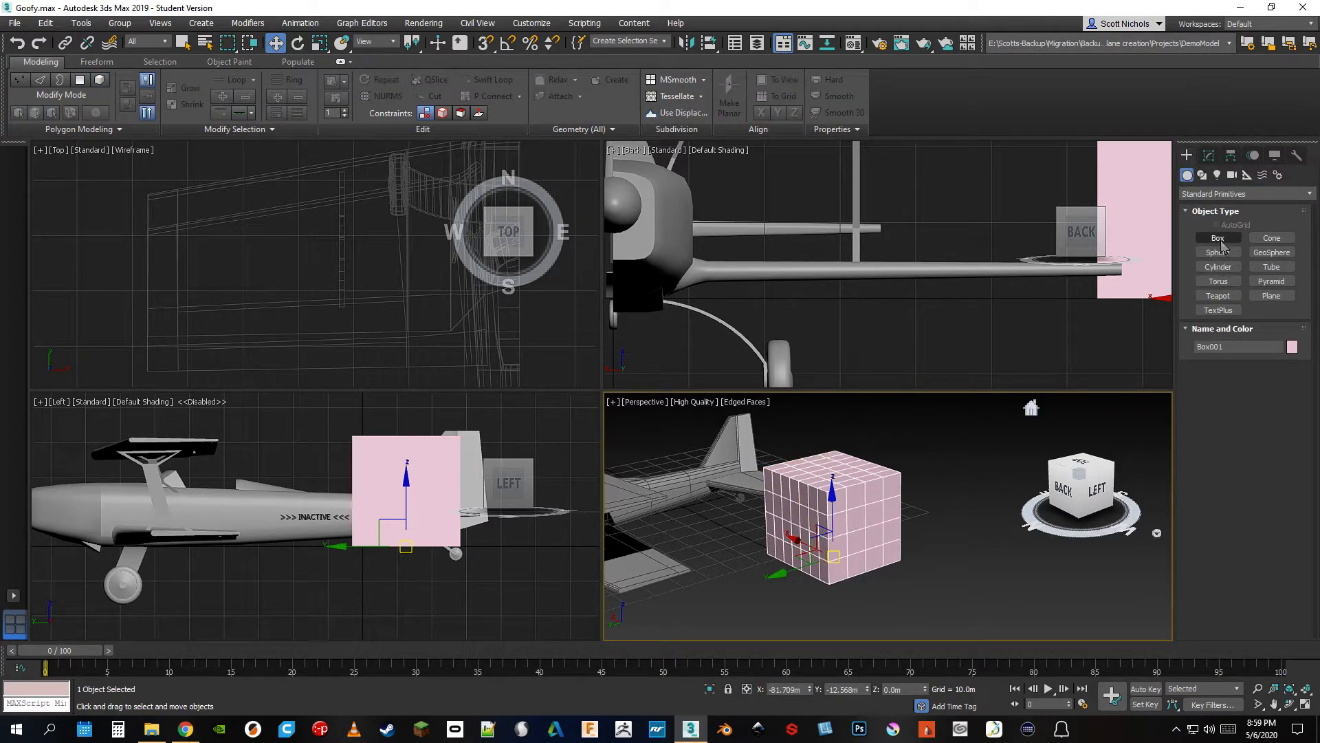
click(1218, 238)
drag(910, 580, 922, 534)
click(922, 463)
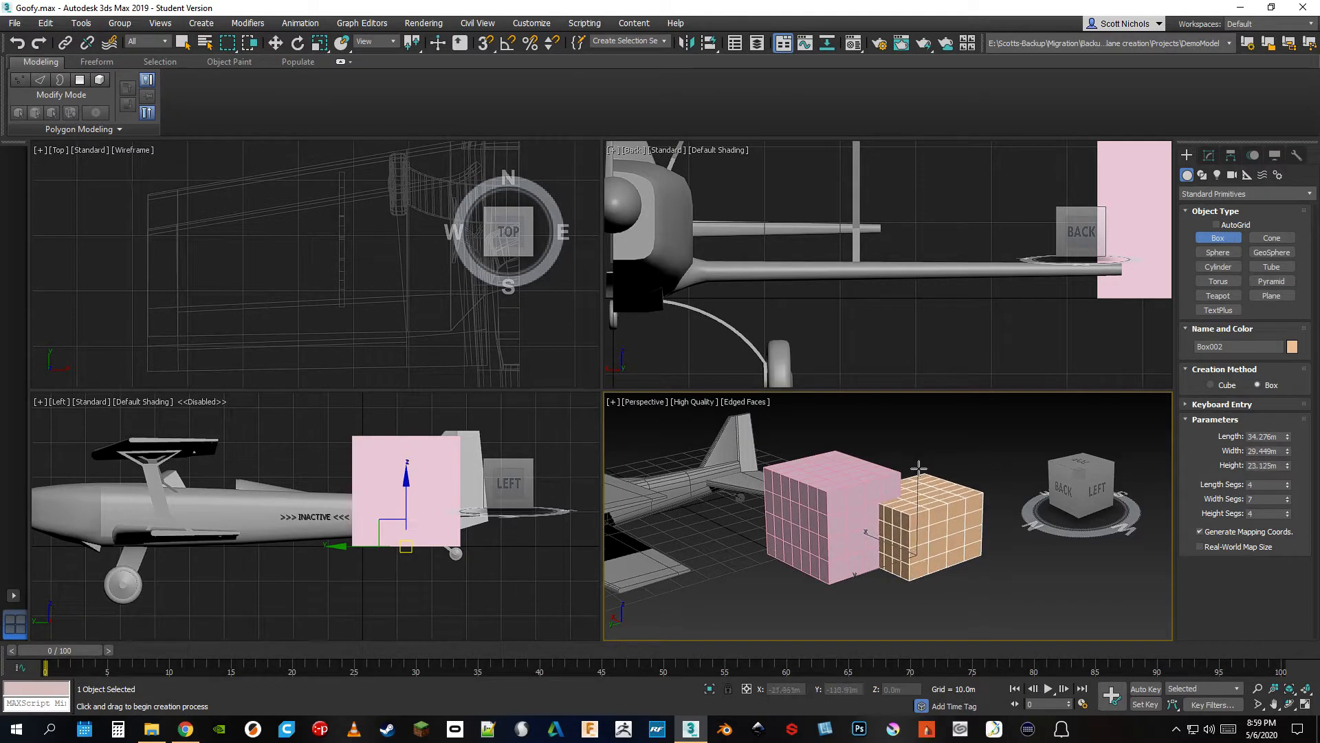
Convert the second box to an Editable Poly
click(1214, 157)
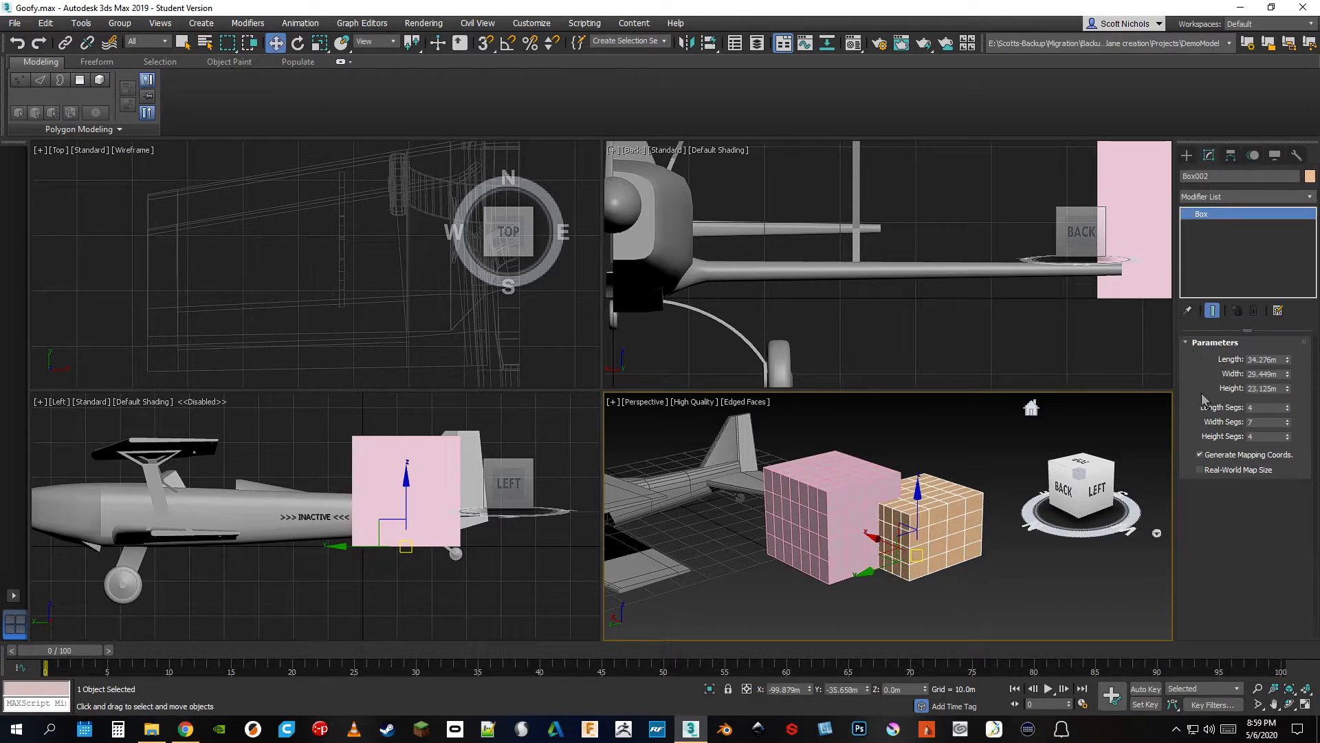
right_click(1223, 215)
click(1242, 316)
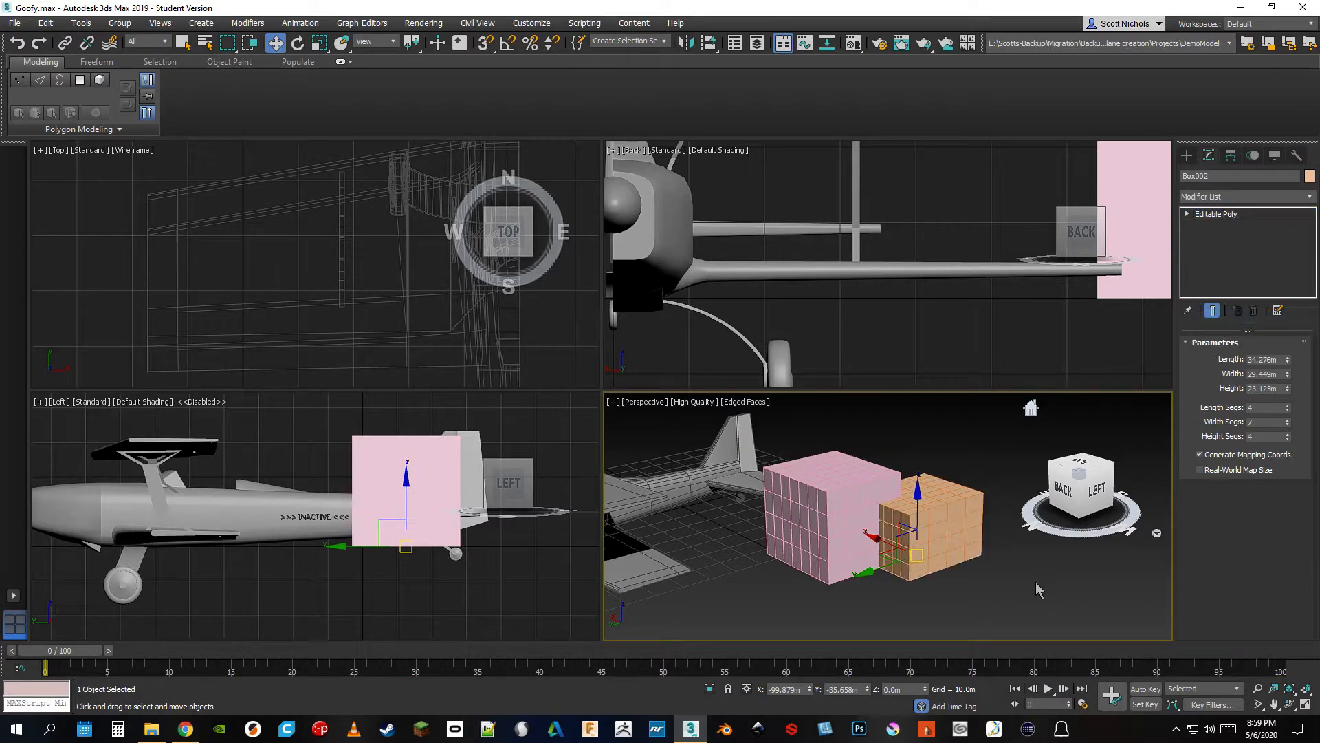
Attach the second box to the first, larger box so both form a single object
click(871, 495)
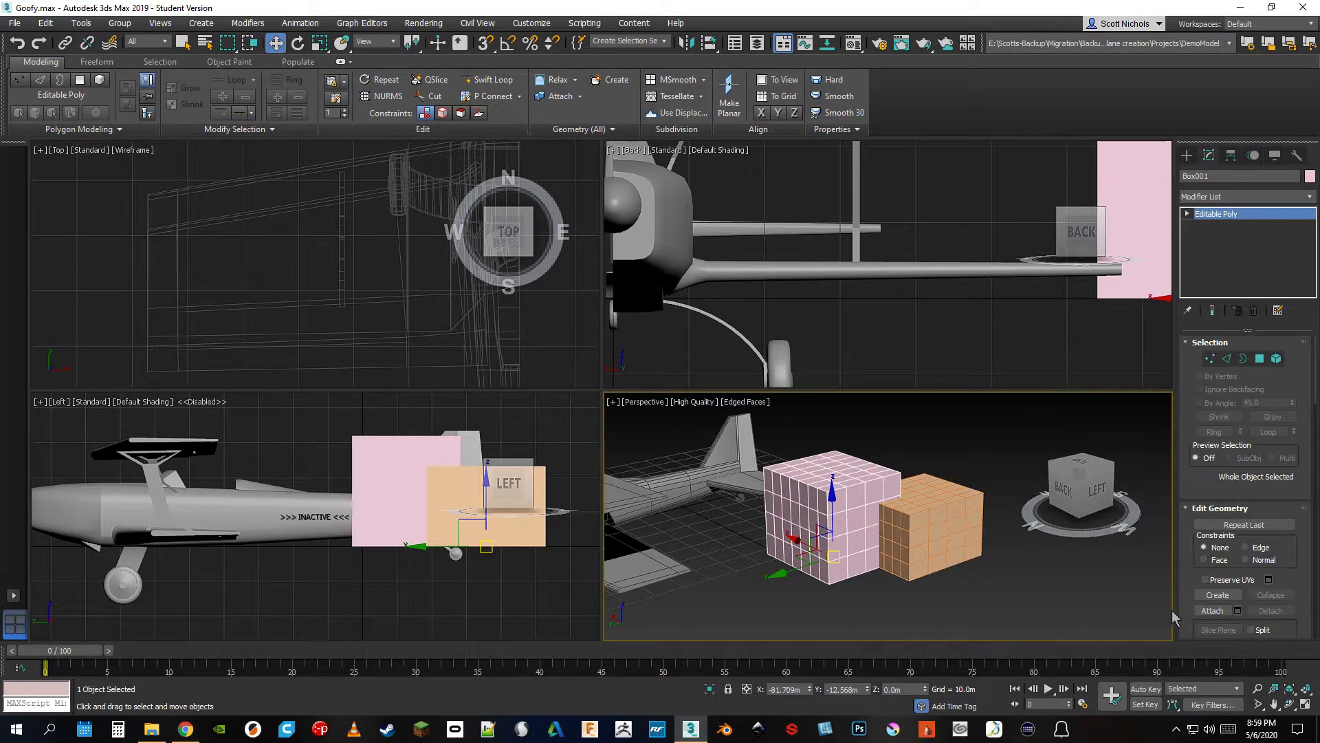
click(1212, 611)
click(963, 534)
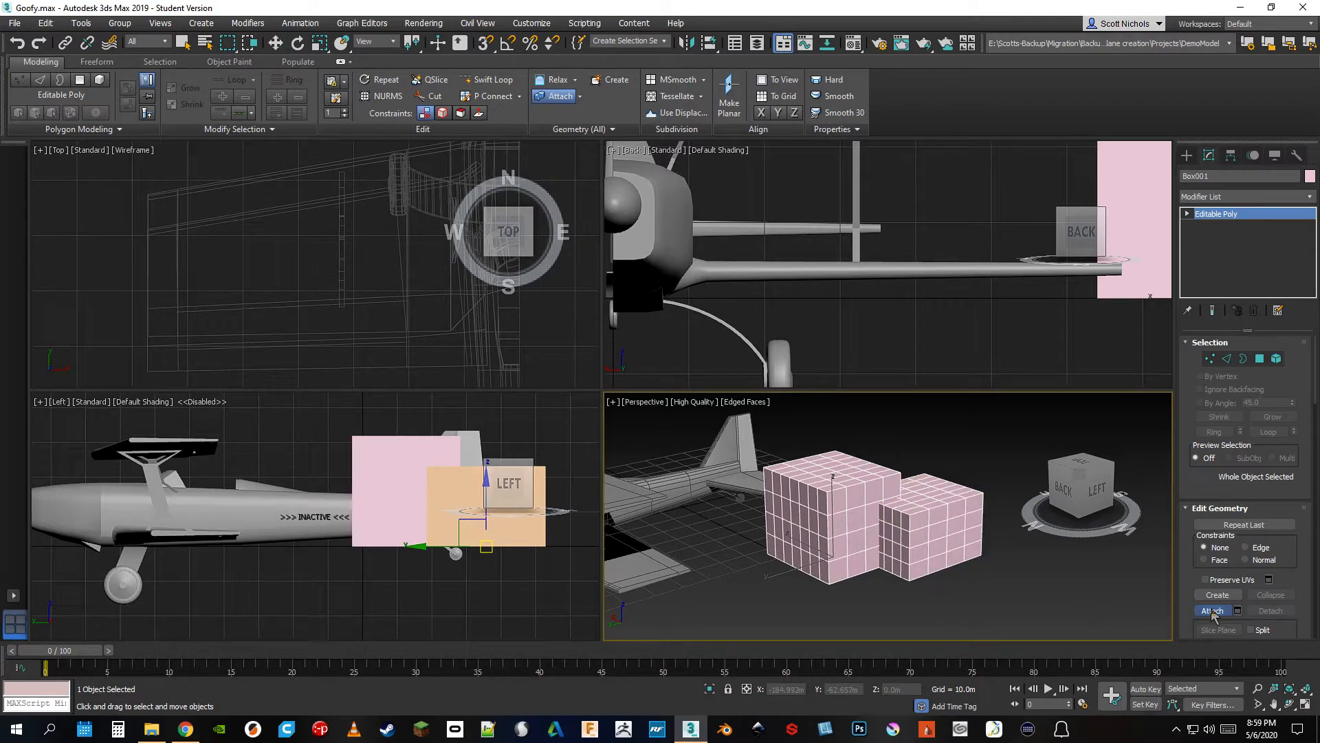
Try moving the two attached boxes together as one object and undo the move
click(278, 44)
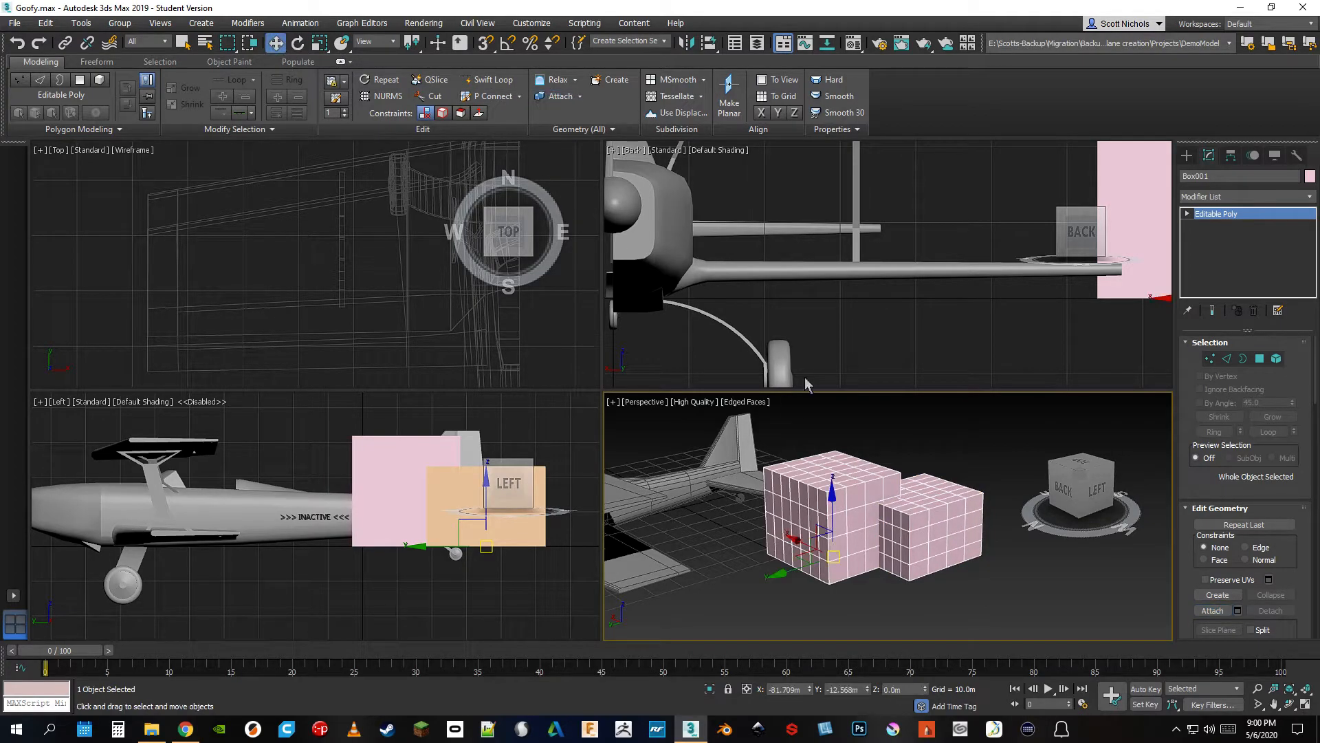
drag(840, 507, 855, 487)
key(ctrl+z)
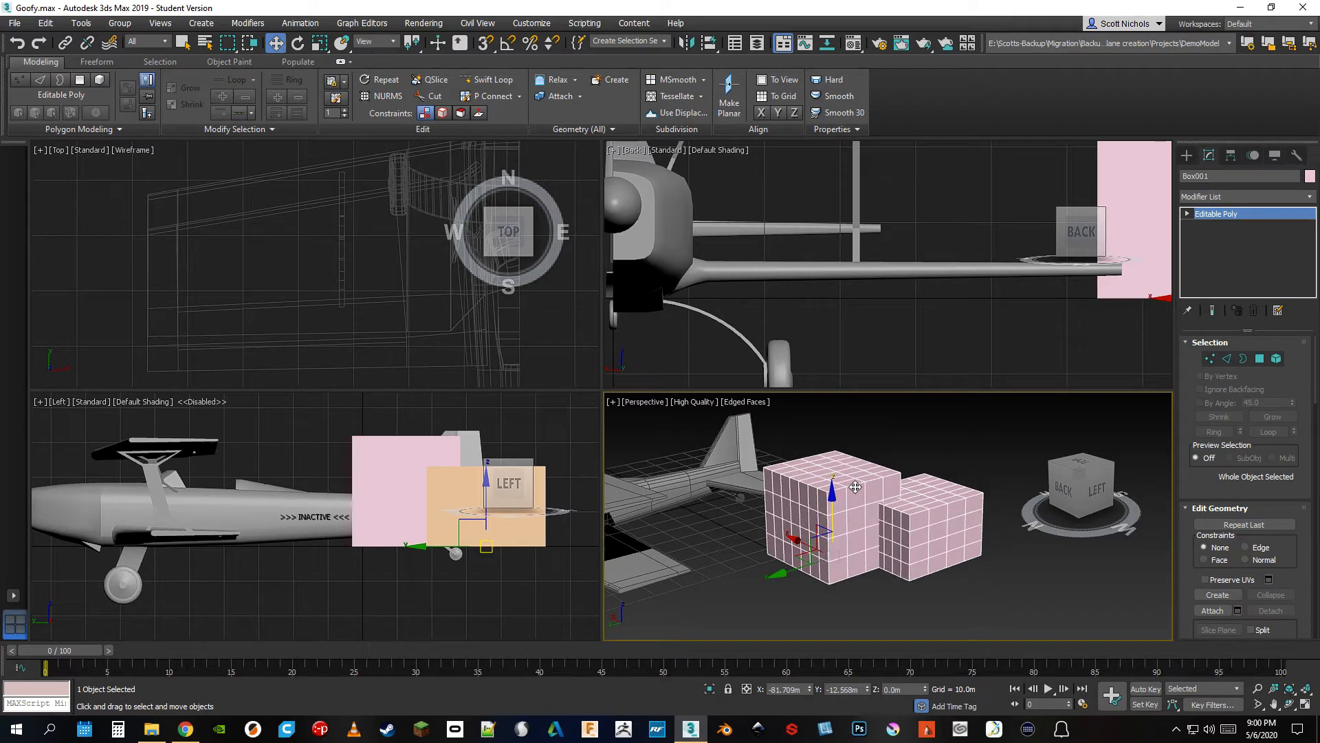
At Element level, try moving the smaller attached box away from the larger one and undo the move
click(1277, 359)
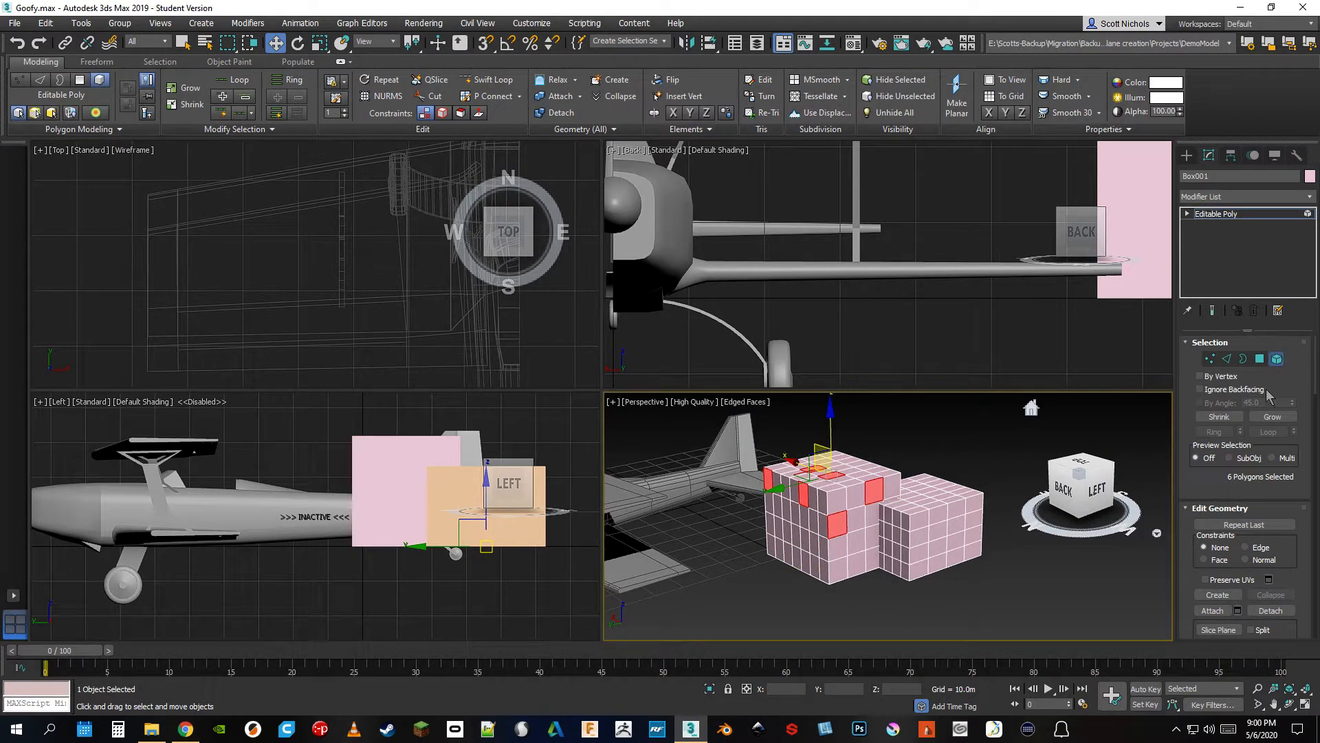
click(945, 526)
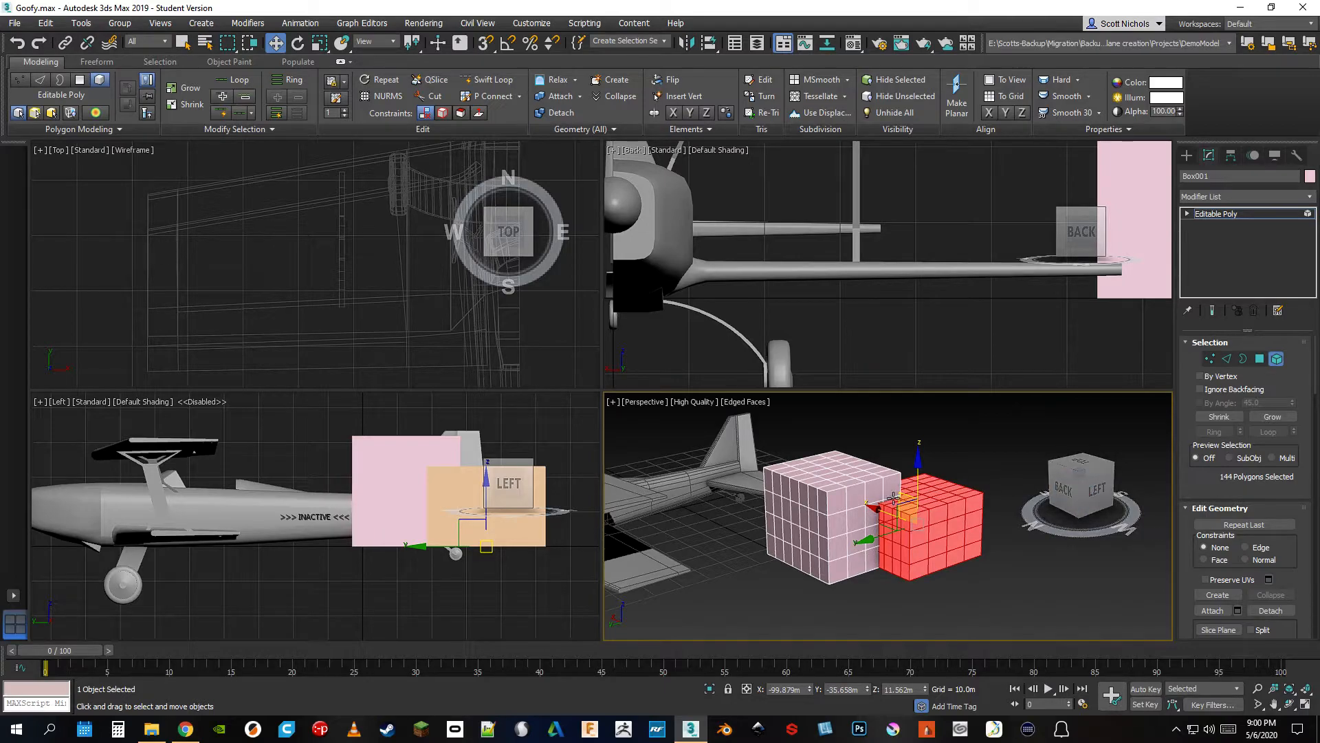
drag(878, 542, 932, 525)
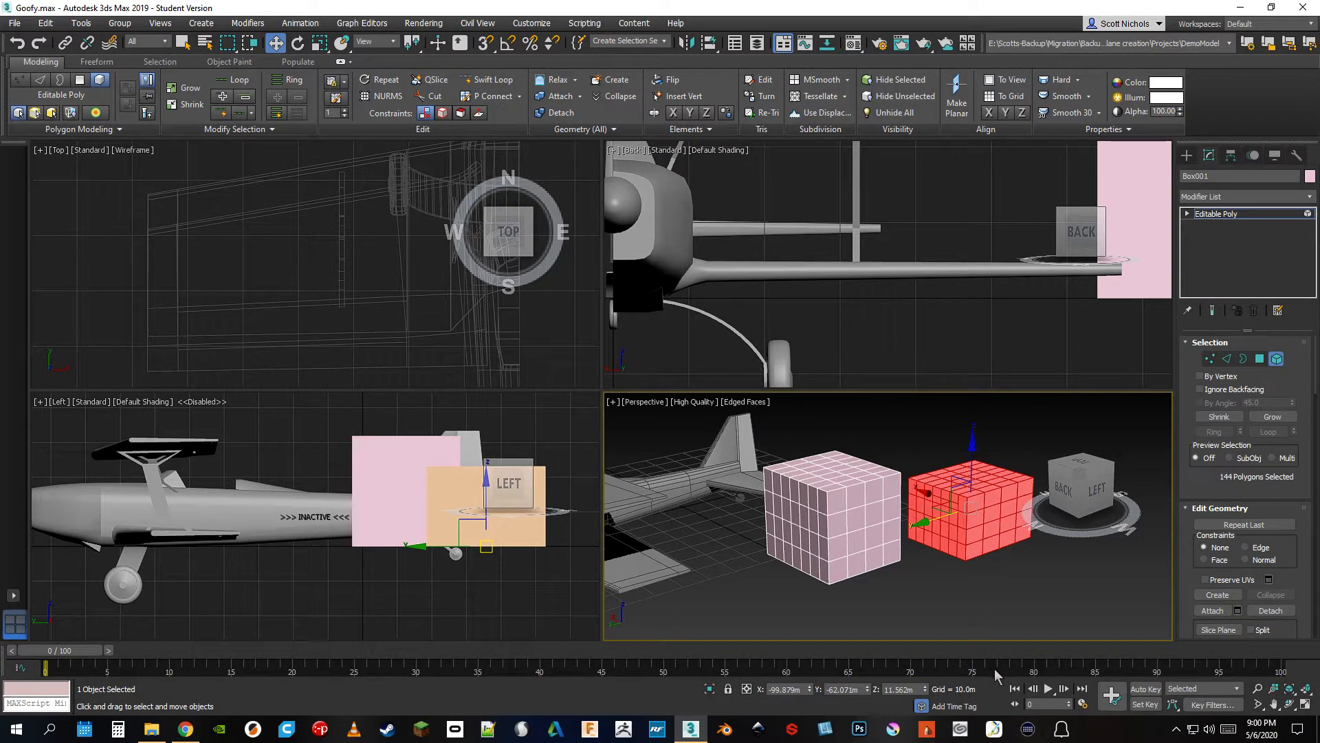
key(ctrl+z)
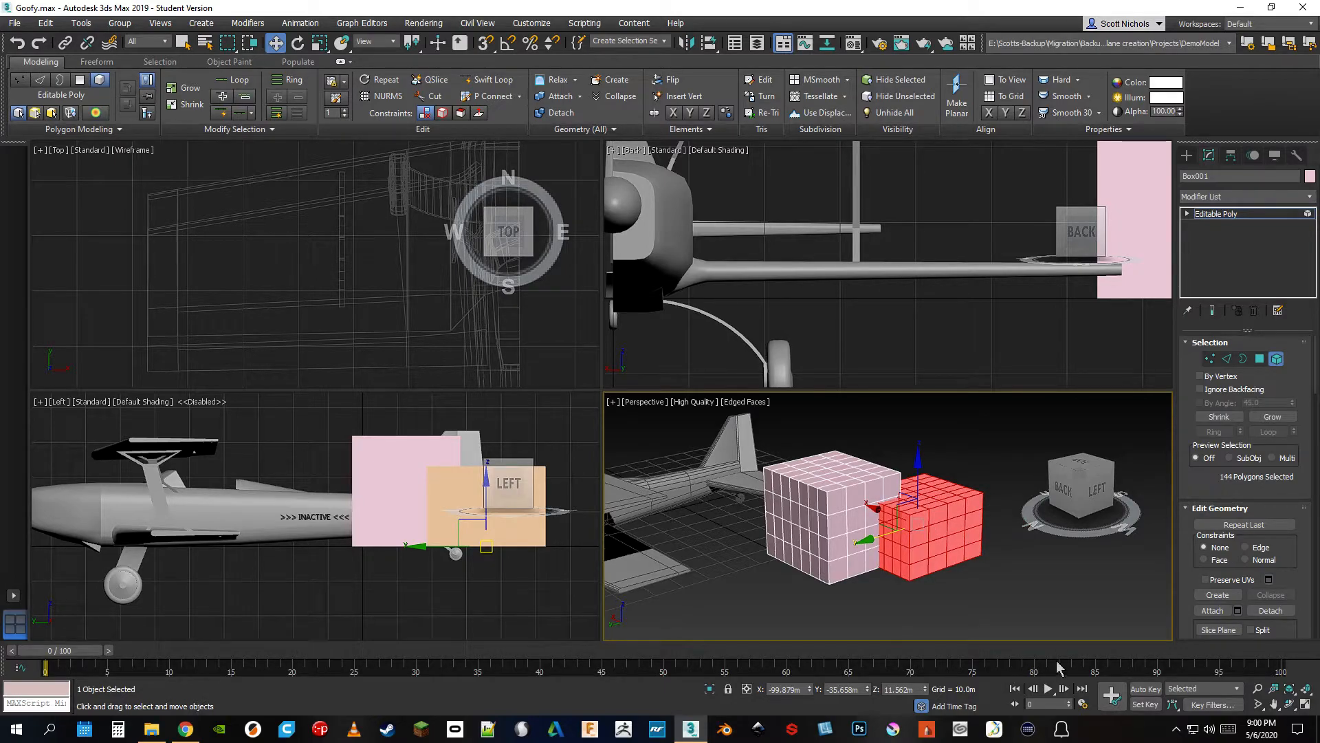
Leave Element level and delete the combined box object, leaving only the airplane in the scene
click(1276, 359)
key(Delete)
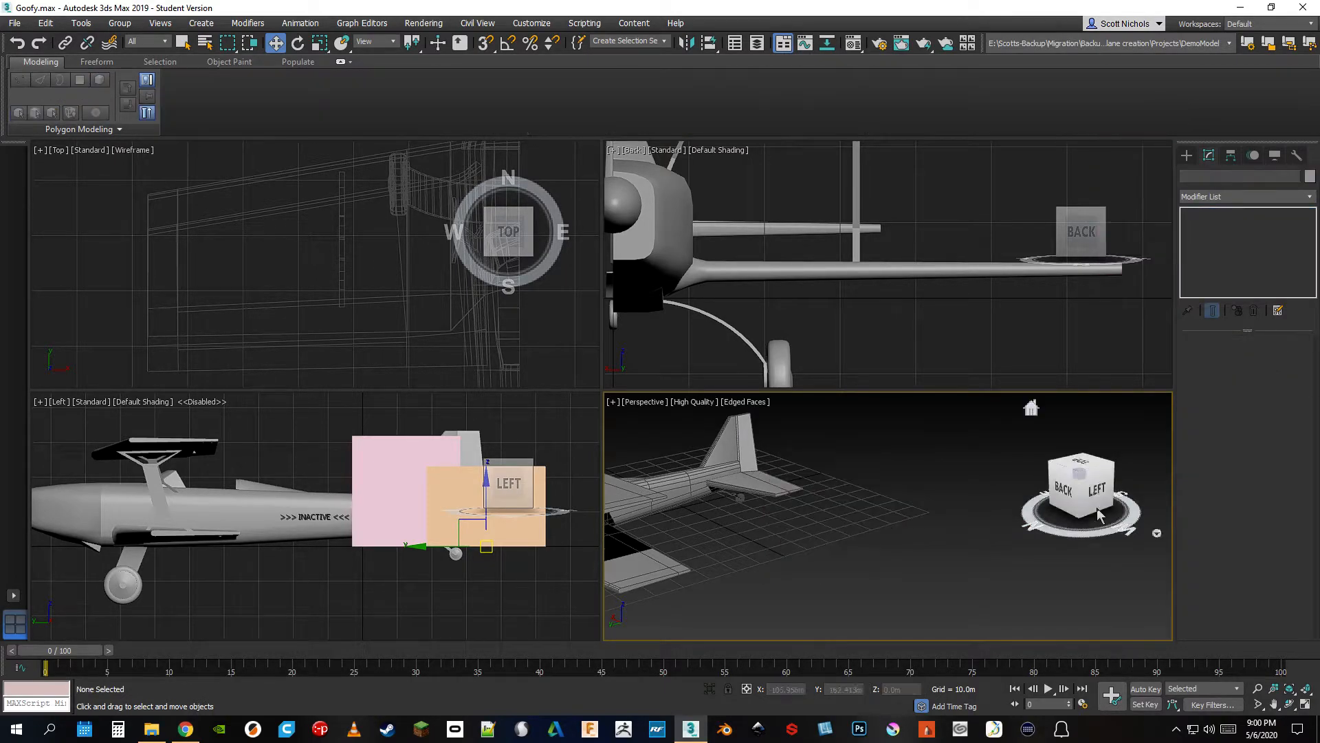
alt+middle_drag(795, 570, 533, 584)
mouse_move(505, 487)
mouse_down()
mouse_move(516, 515)
mouse_move(507, 487)
mouse_up()
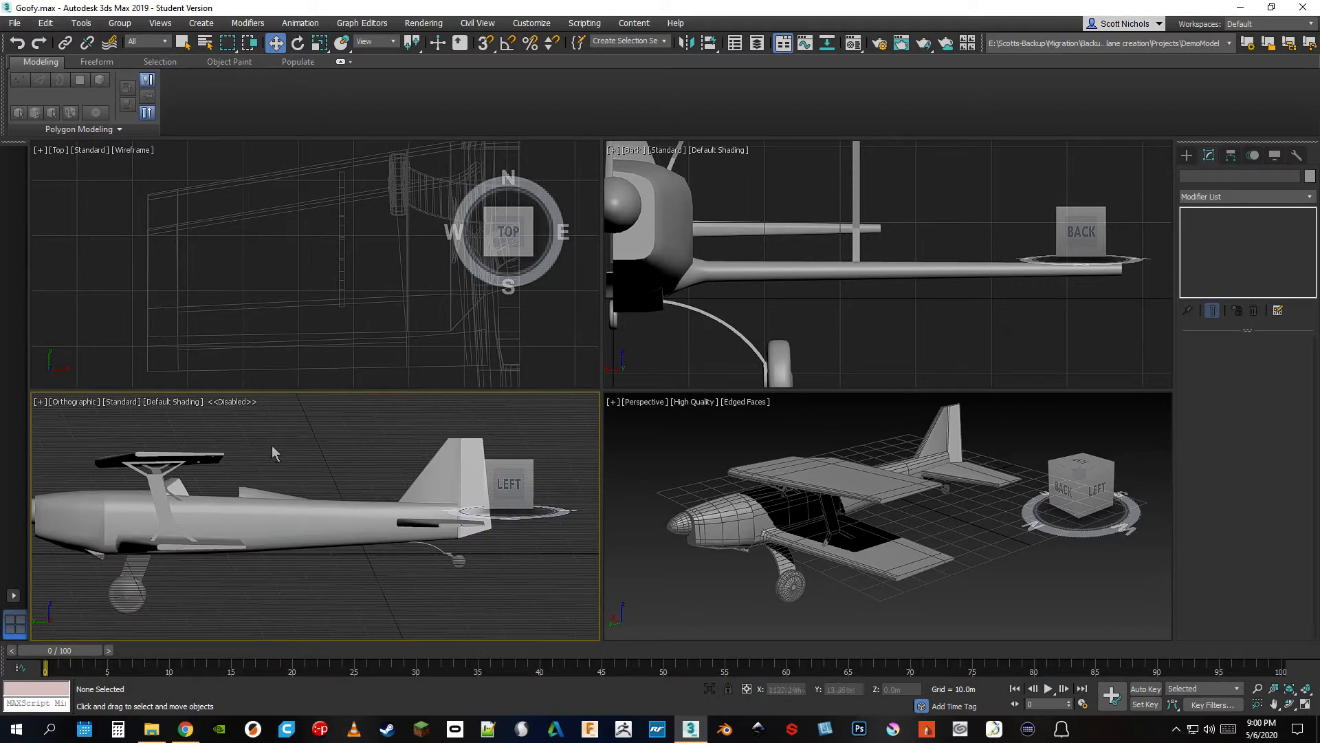
mouse_move(517, 533)
middle_down()
mouse_move(529, 535)
mouse_move(507, 544)
middle_up()
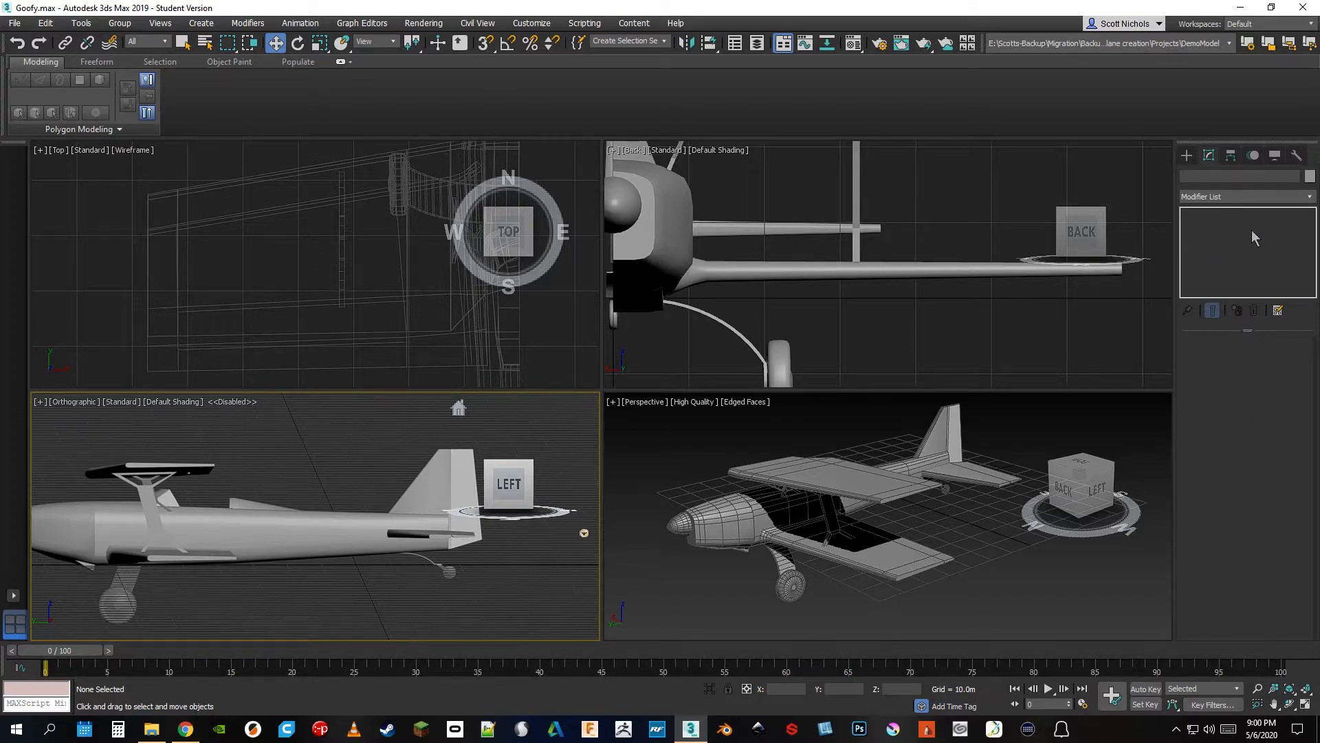
Select the airplane's fuselage and add a Symmetry modifier to it
click(1310, 198)
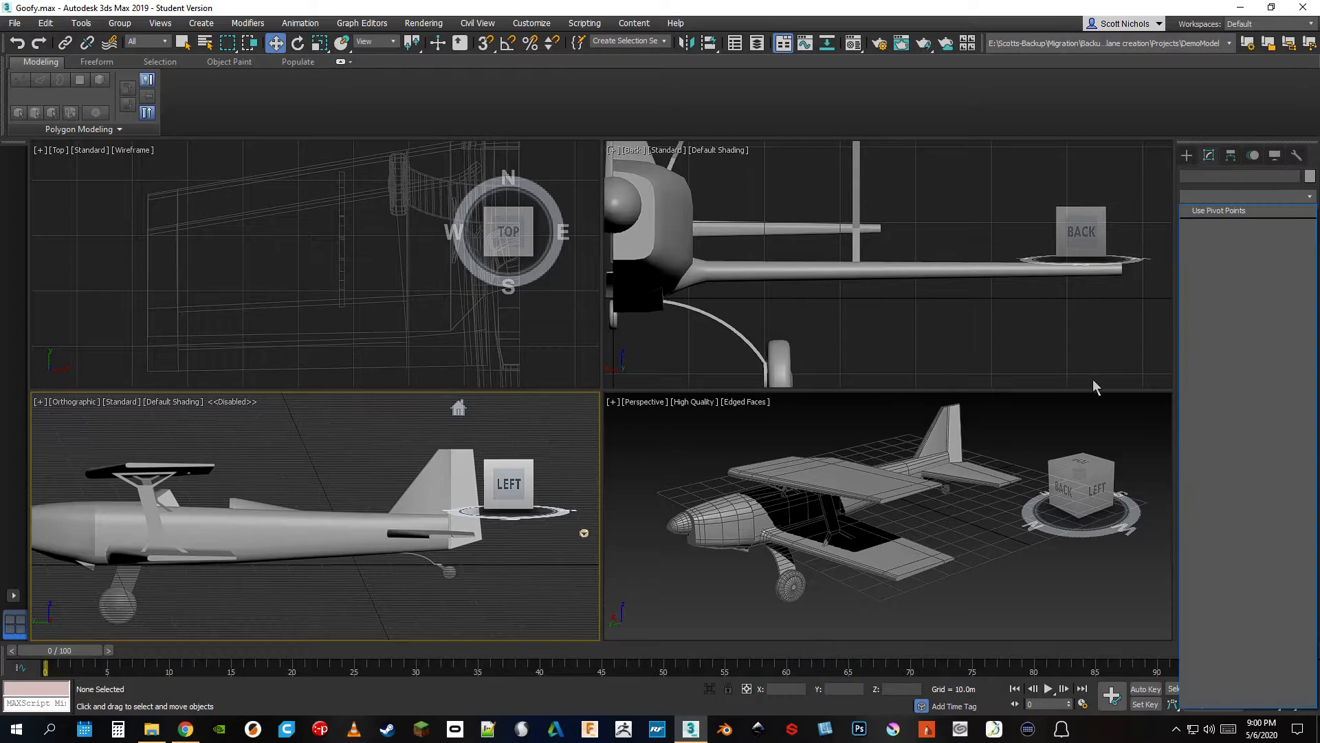
click(759, 533)
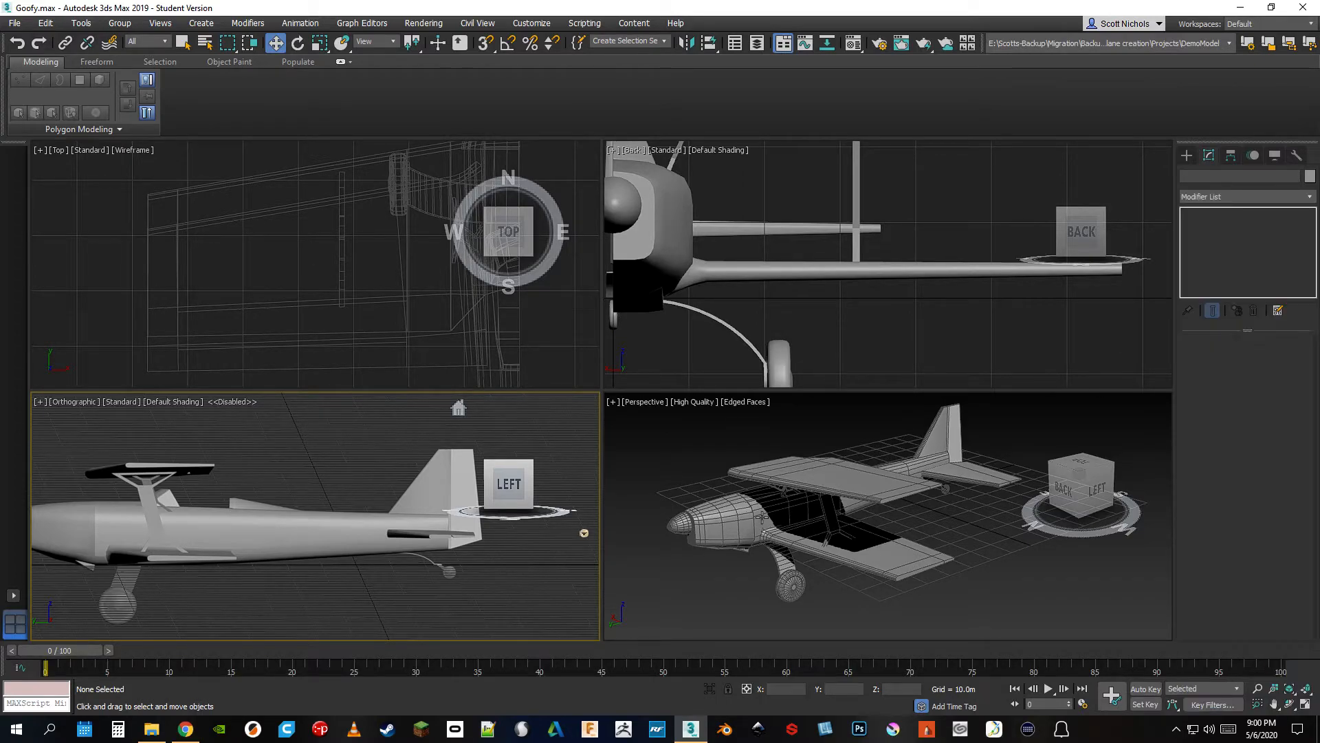
click(759, 533)
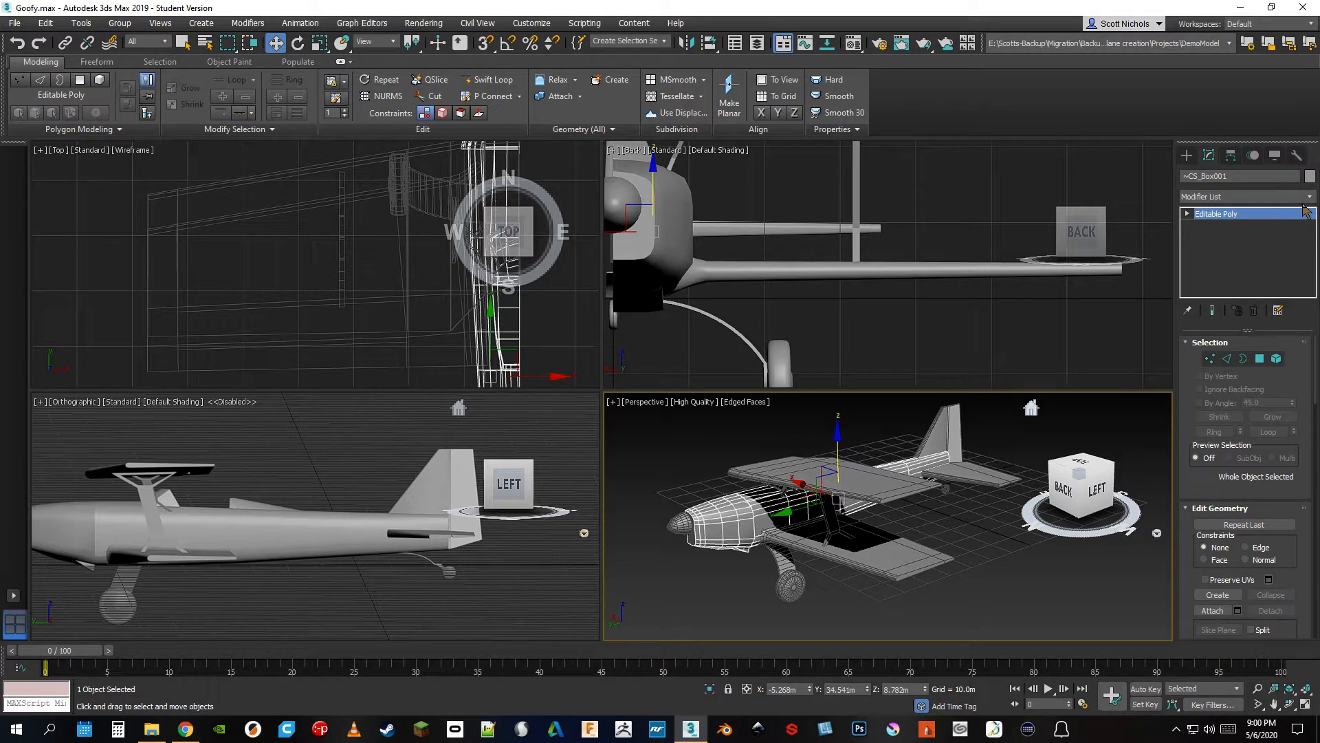
scroll(715, 502, up, 5)
alt+middle_drag(953, 533, 945, 483)
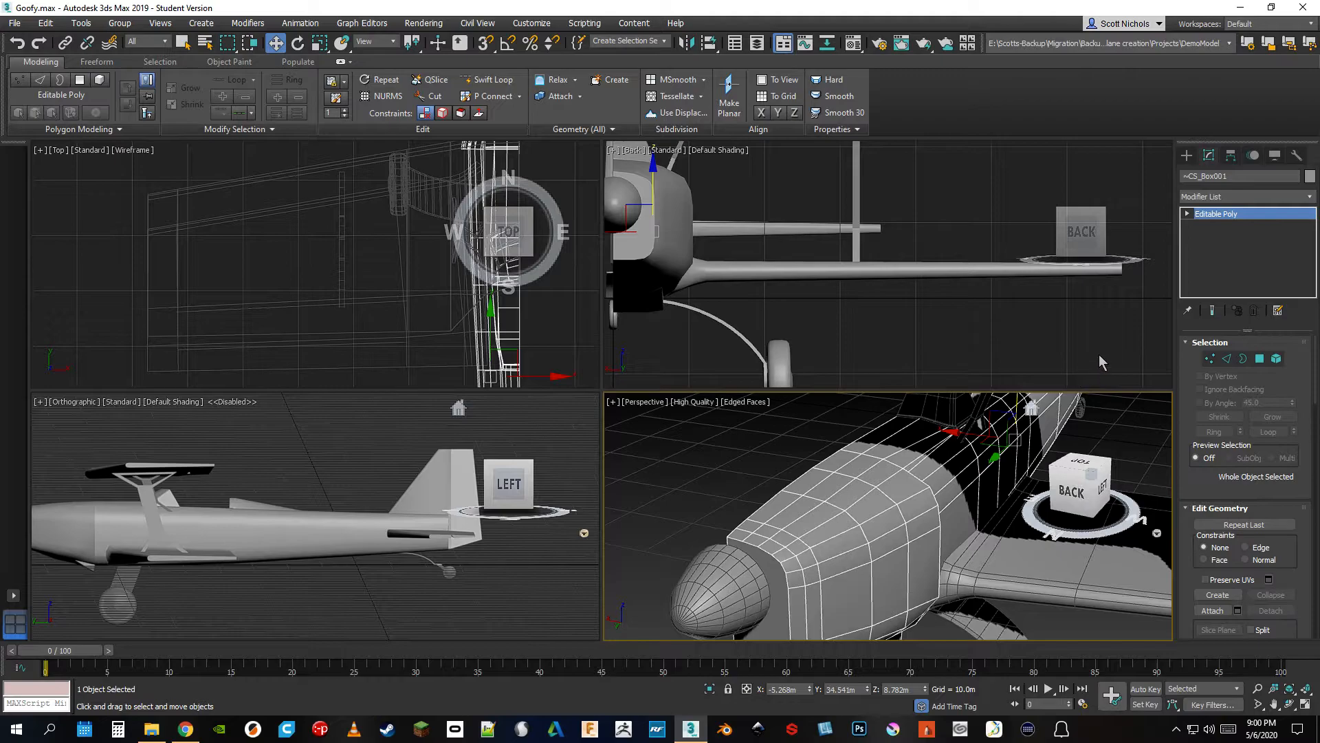
click(1310, 200)
scroll(1305, 560, down, 15)
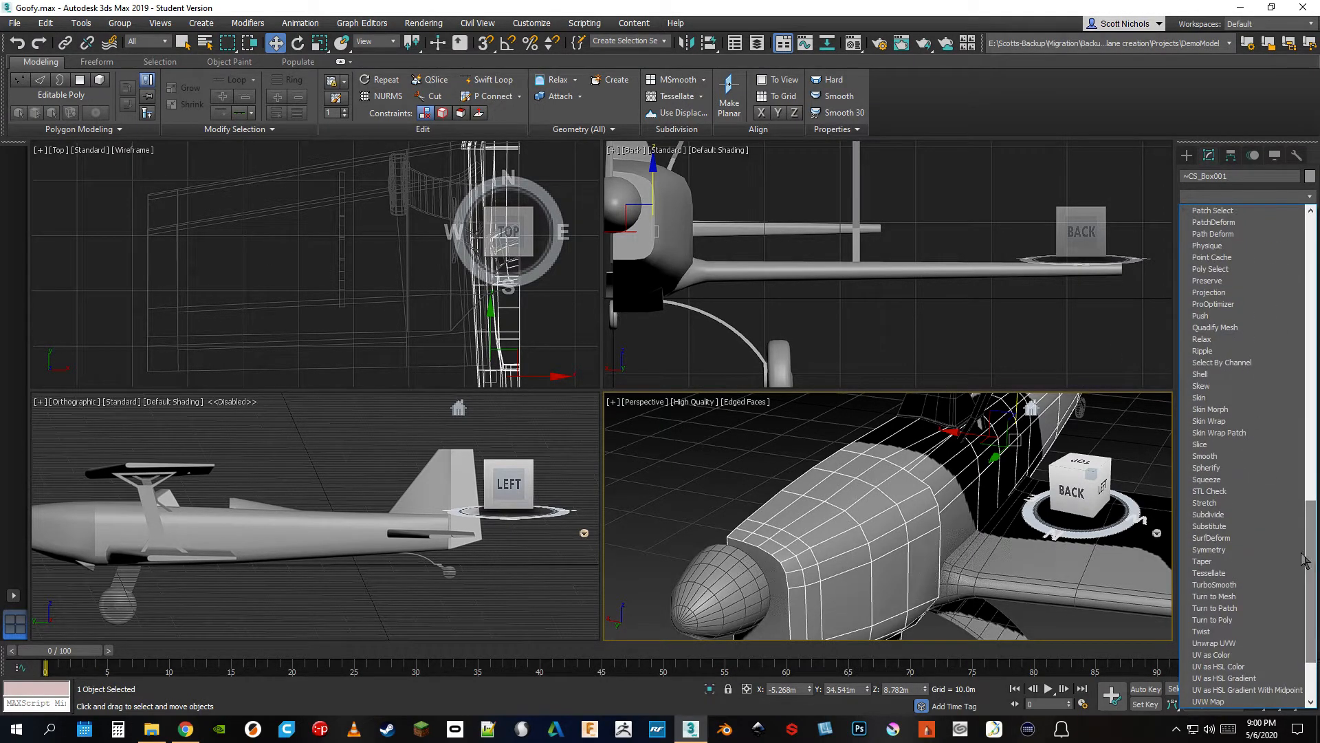
click(1208, 549)
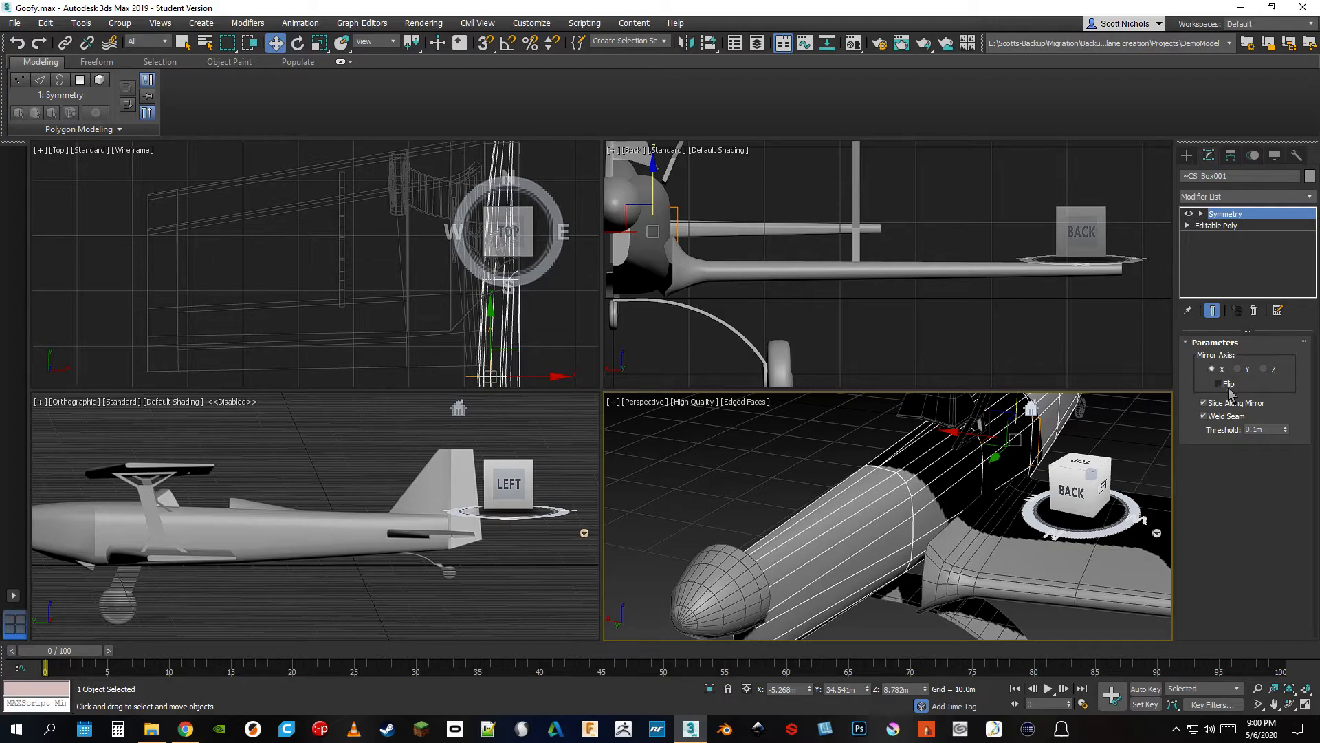
Set the fuselage's Symmetry mirror axis to Y, reset the Mirror plane's X position to 0 m and enable Flip
click(1227, 386)
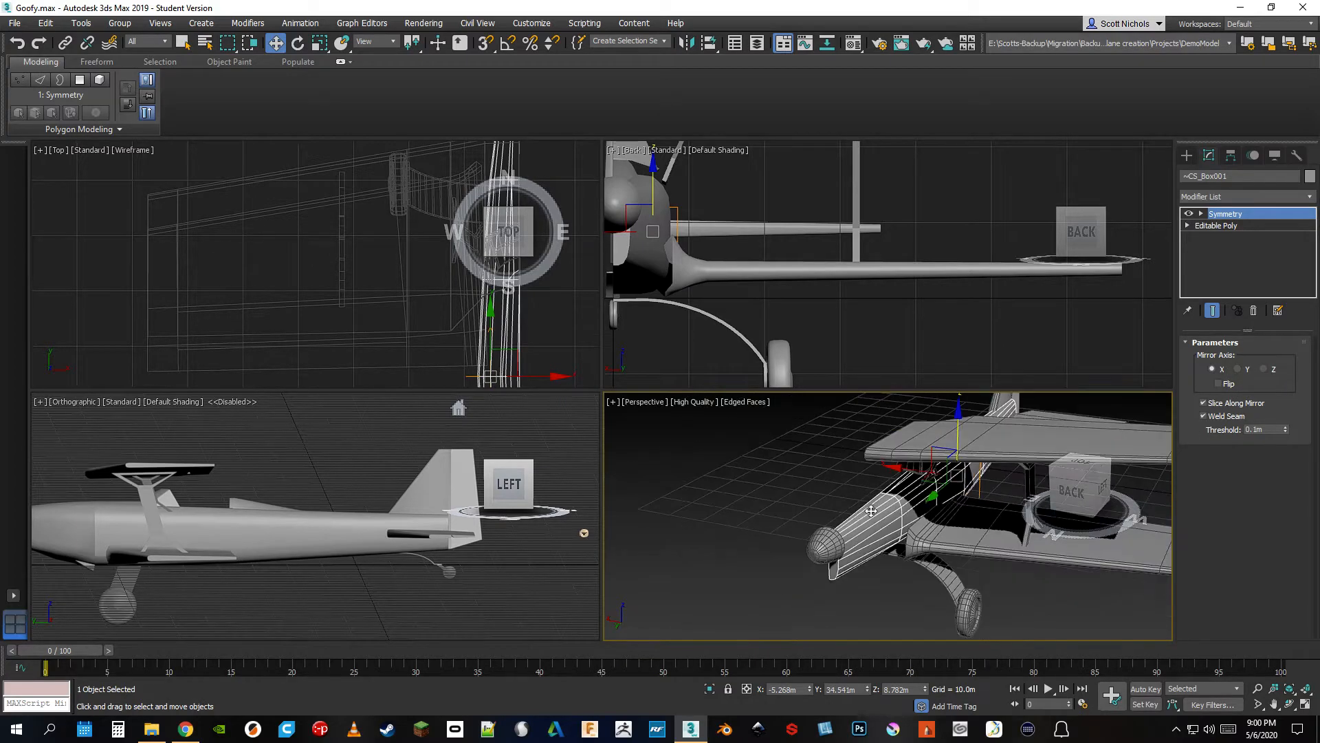
click(1240, 370)
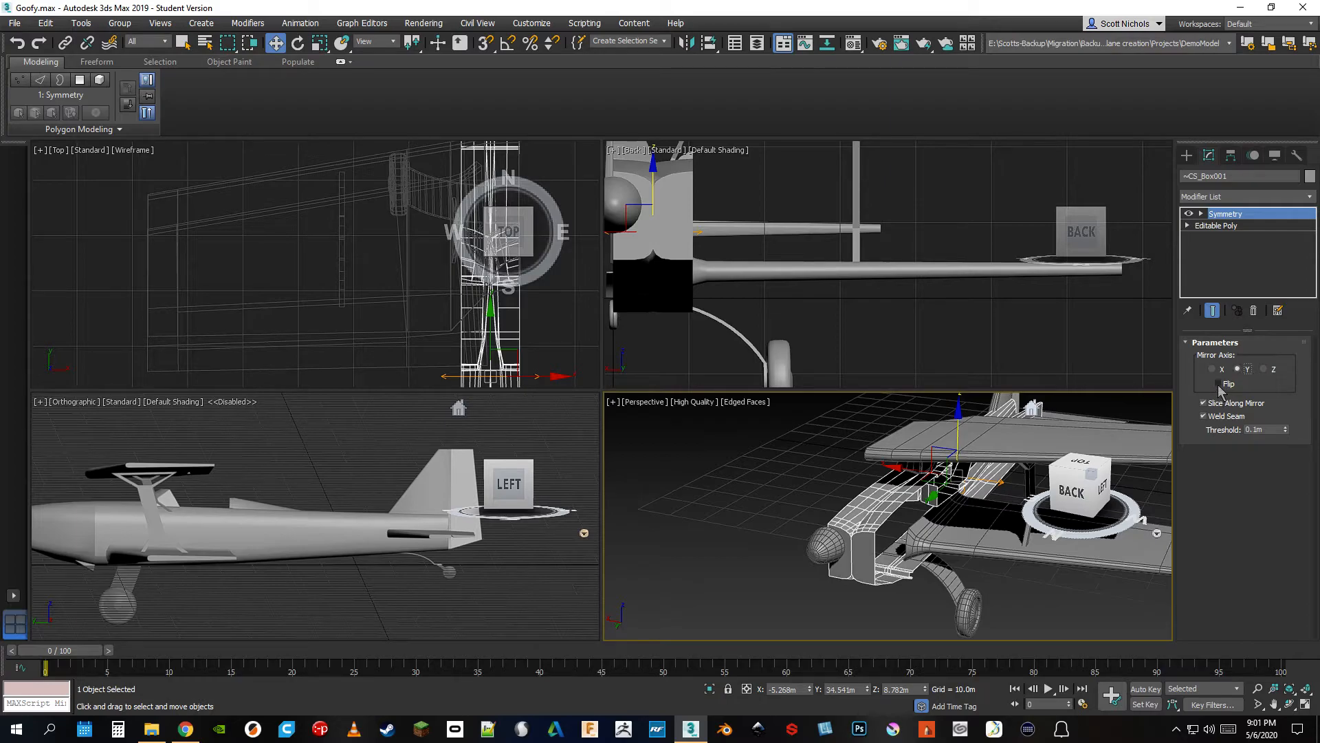
click(1200, 214)
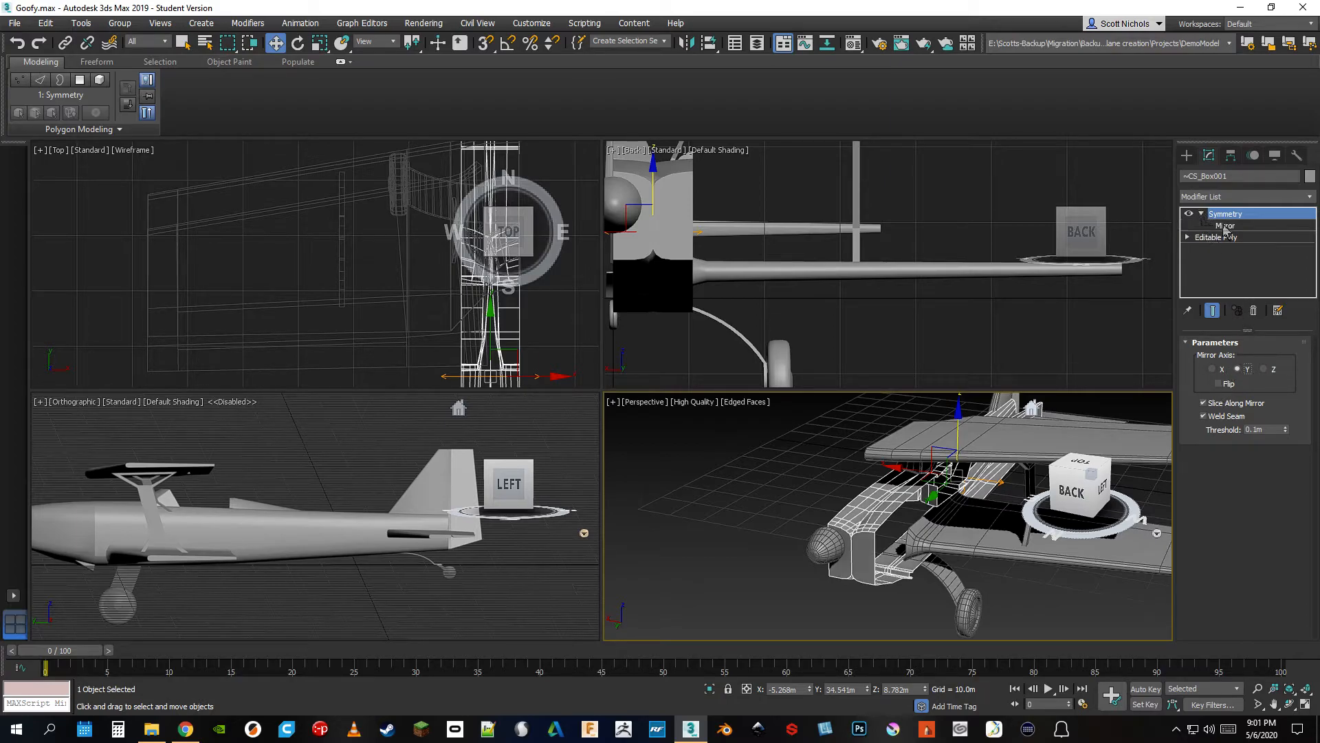
click(1225, 226)
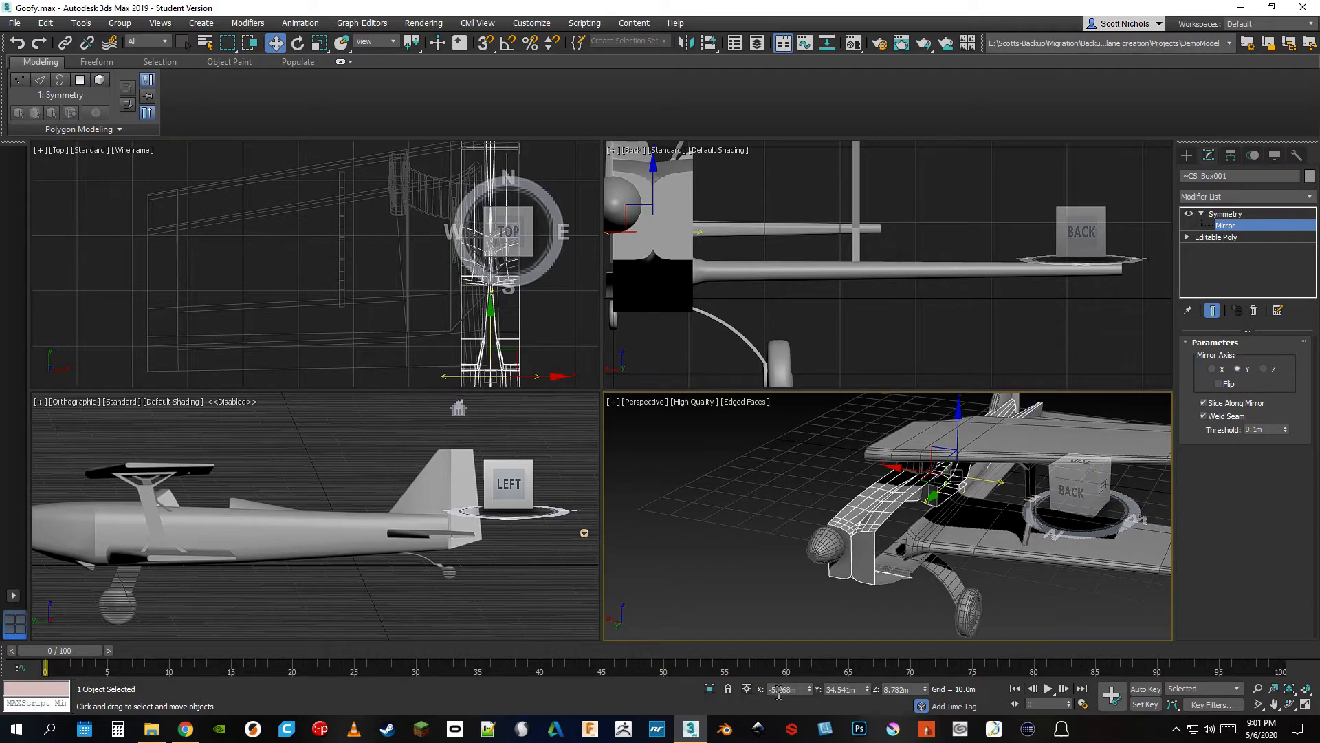
right_click(811, 689)
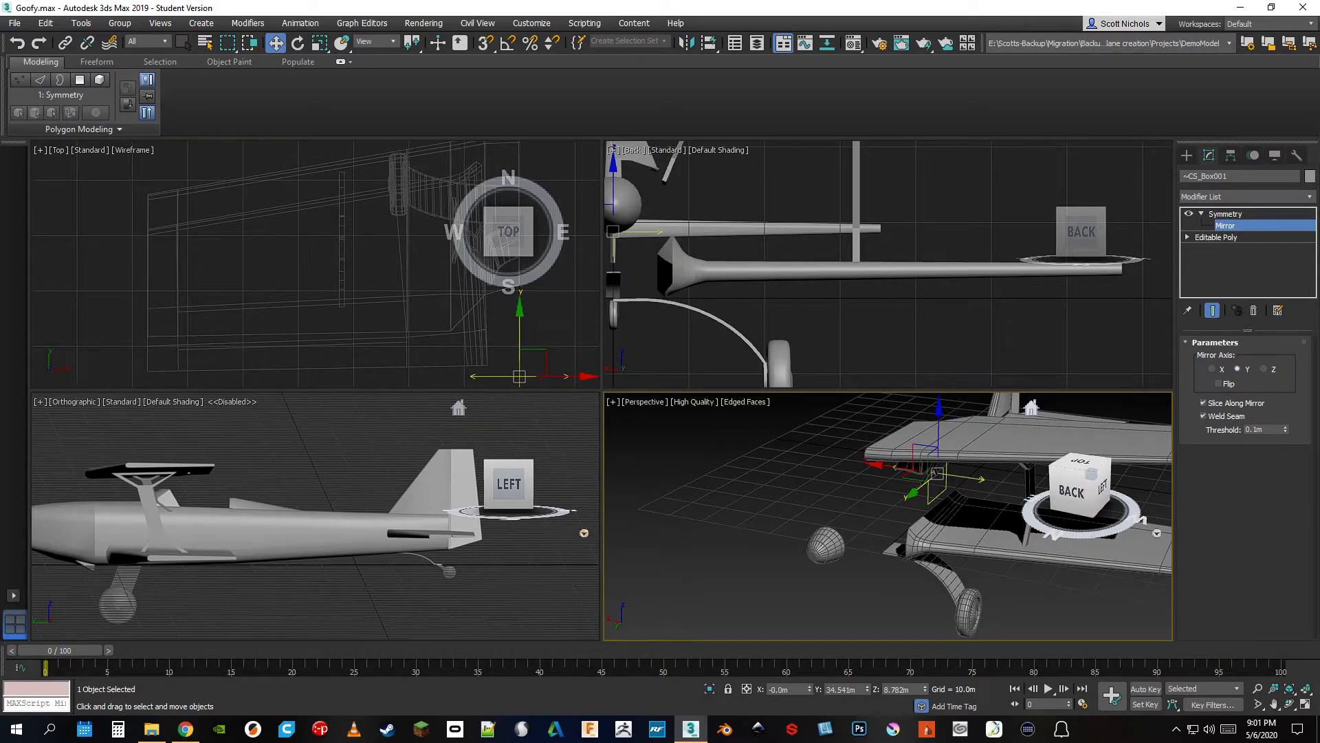
click(1218, 384)
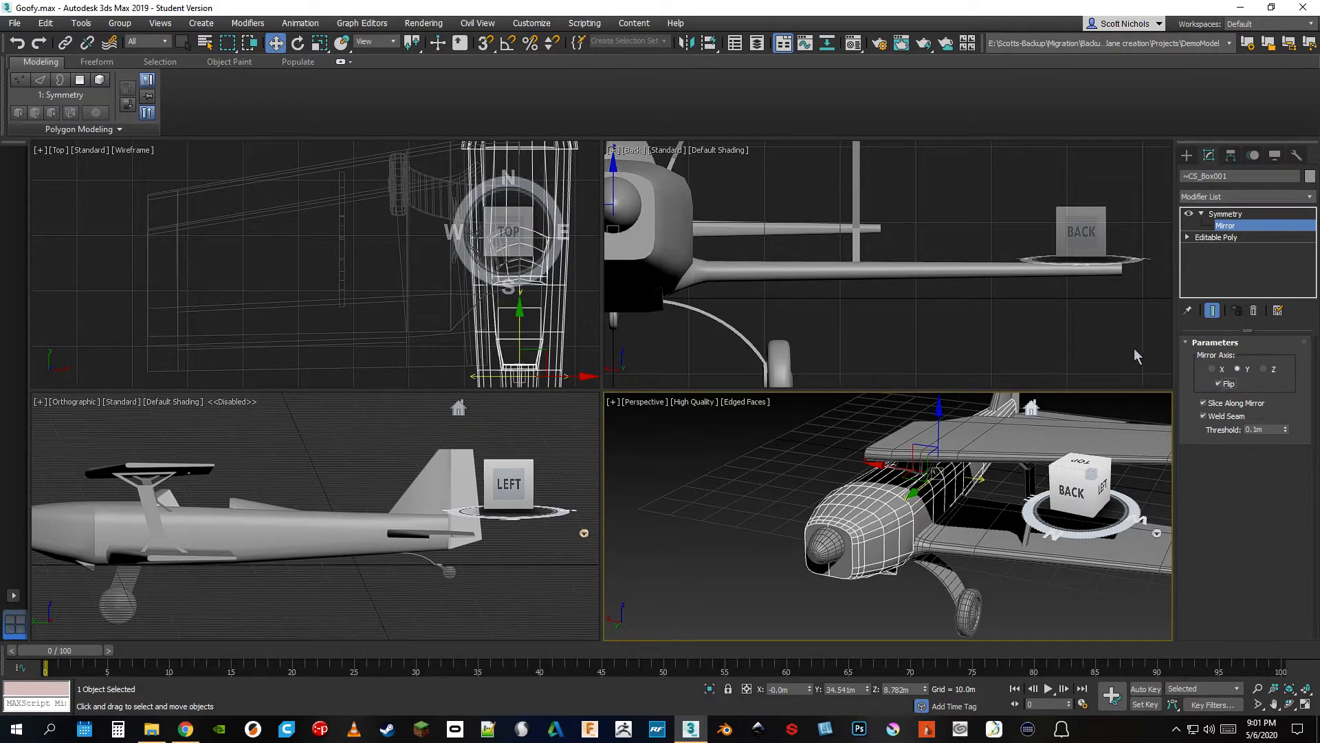
Go to the Editable Poly level beneath the fuselage's Symmetry modifier and turn on showing the end result
drag(1089, 484, 1107, 517)
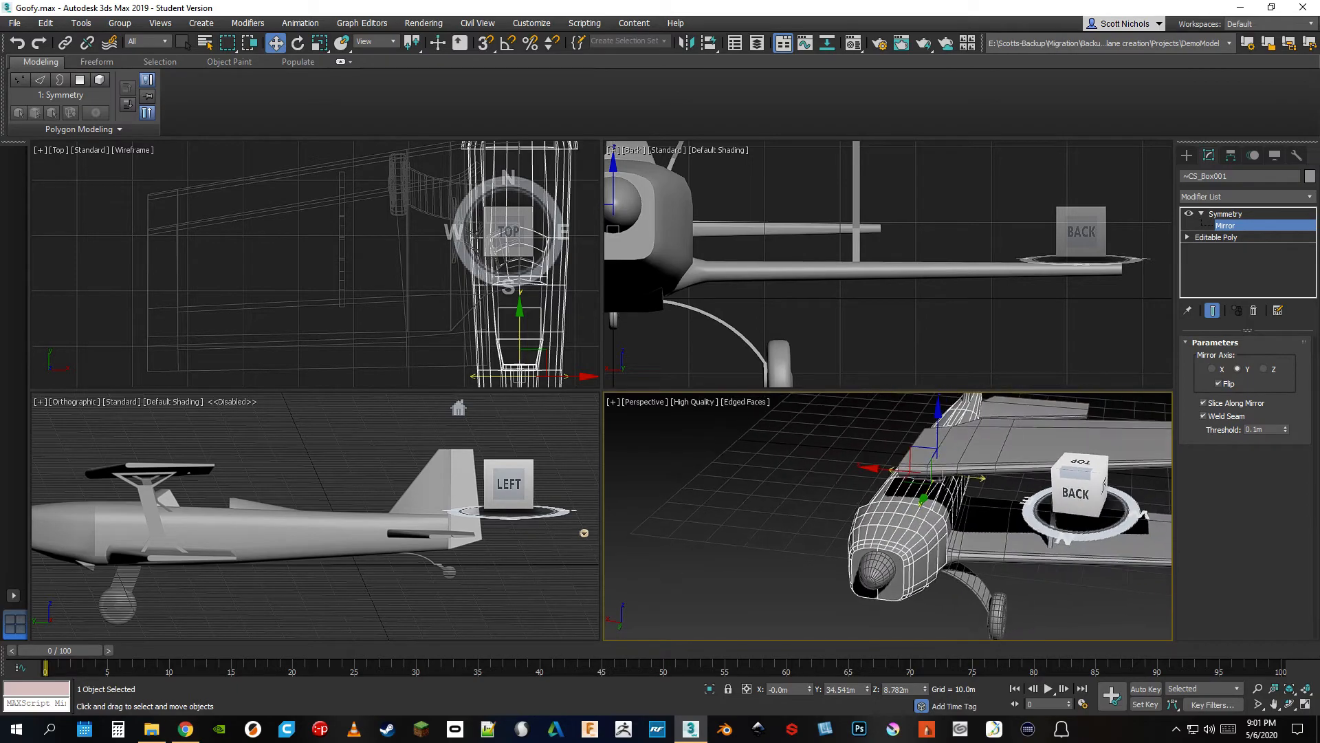
click(1214, 237)
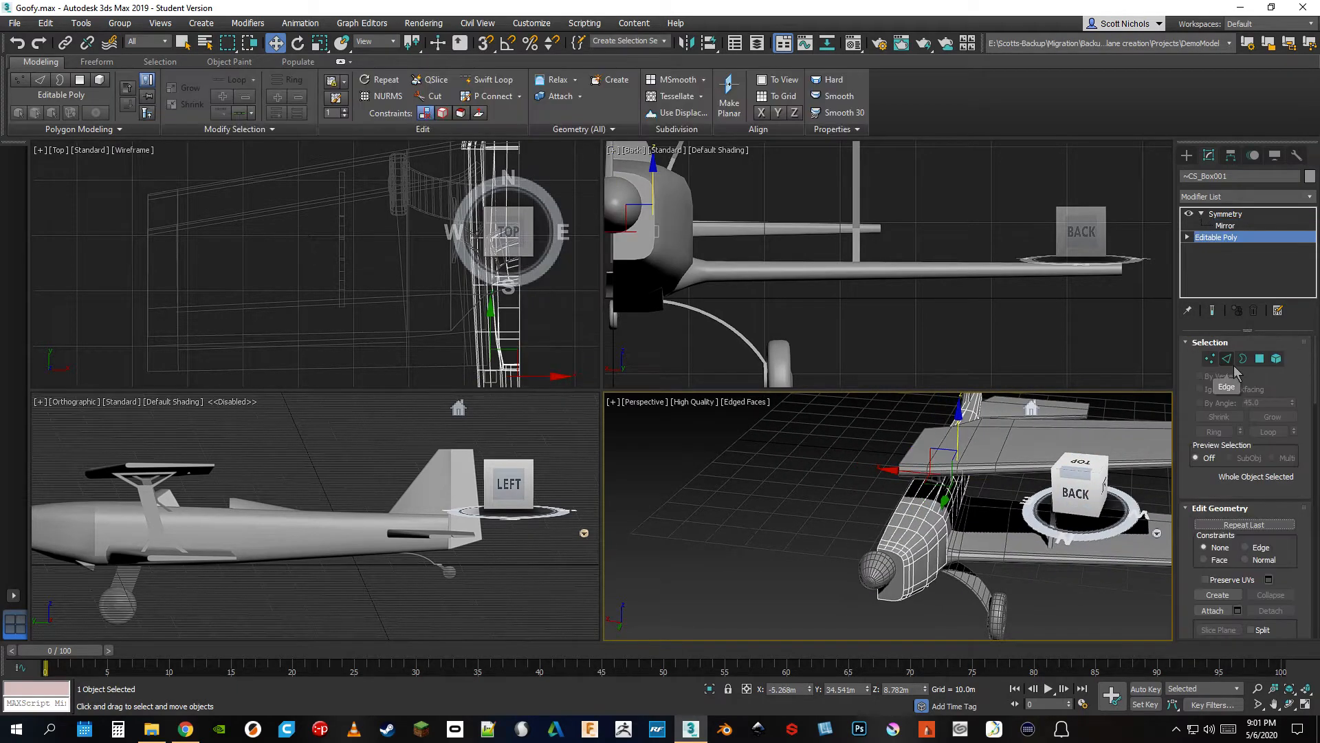
click(1213, 311)
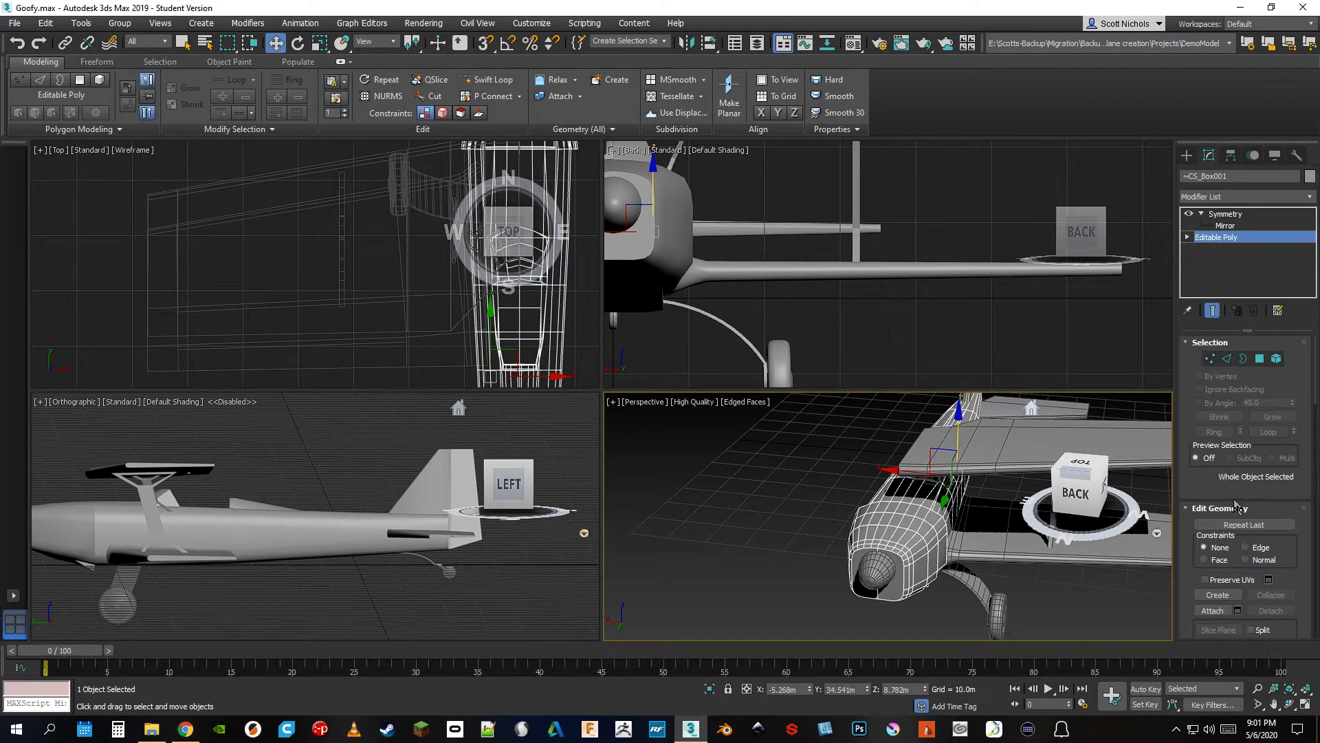
Switch the fuselage to Vertex level and turn off Show Cage in its Subdivision Surface settings
click(1259, 359)
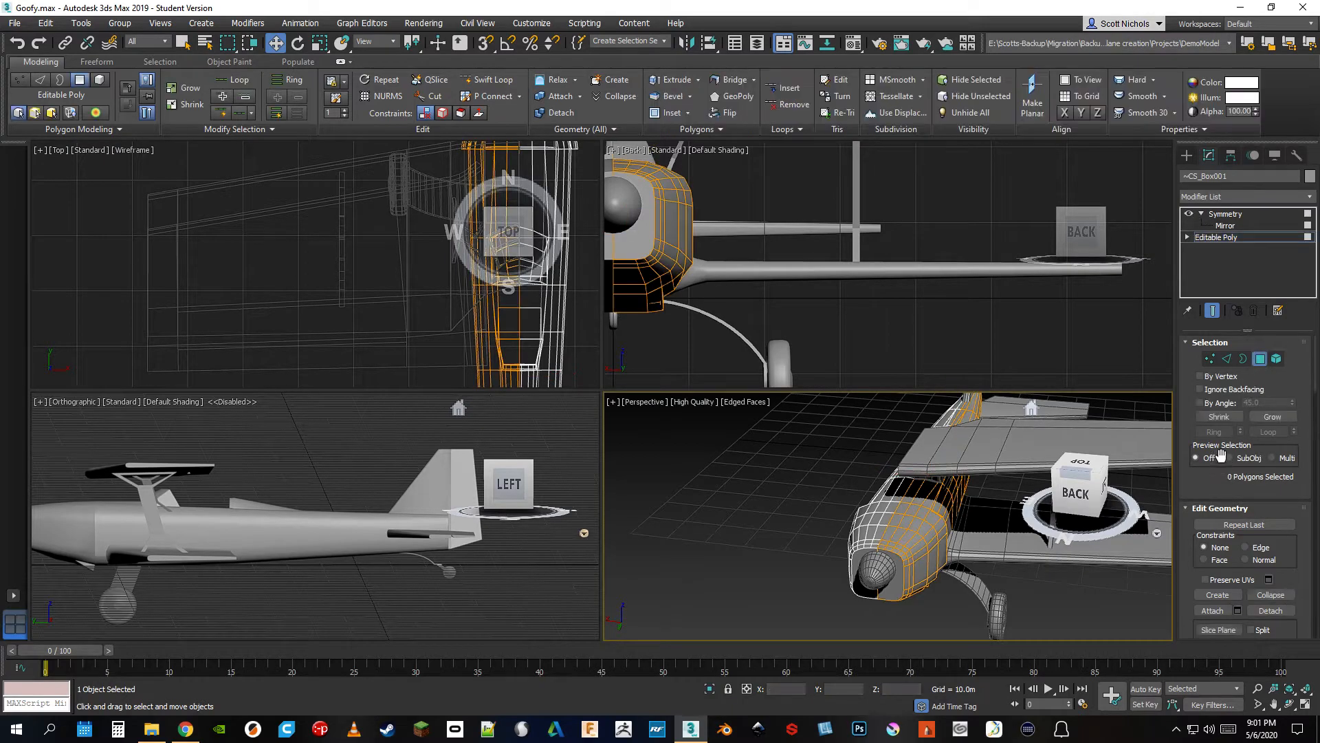
click(1211, 359)
scroll(1213, 551, down, 10)
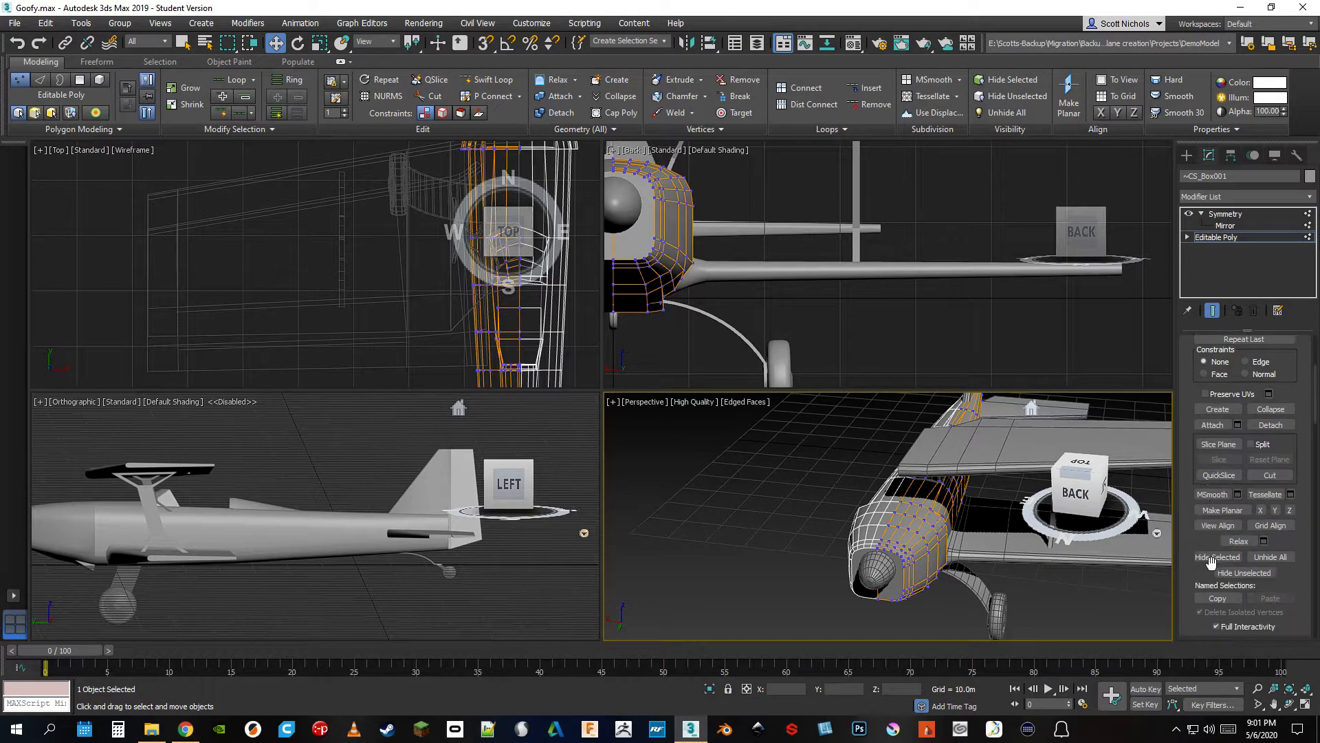
scroll(1212, 568, down, 2)
click(1209, 479)
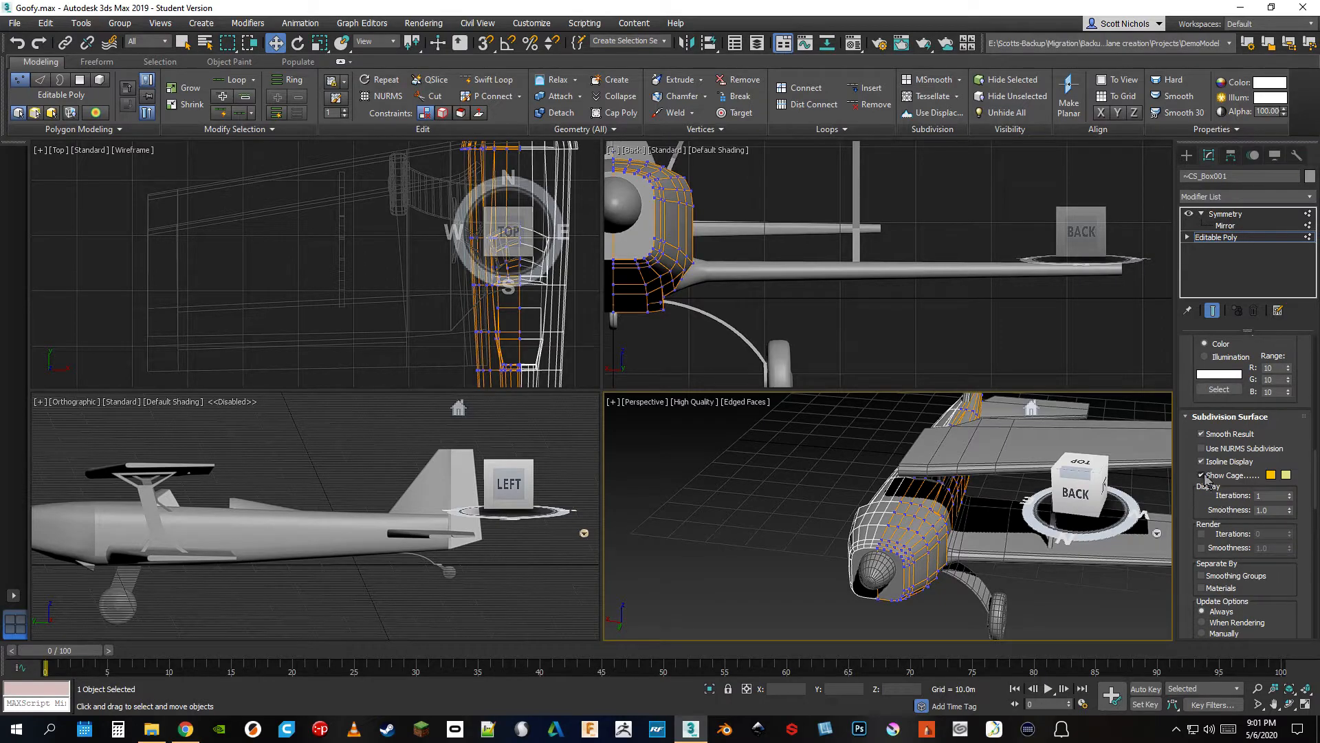
Select a single vertex on top of the fuselage's nose and try to move it sideways
scroll(1213, 502, up, 8)
scroll(1214, 501, up, 3)
scroll(901, 516, up, 6)
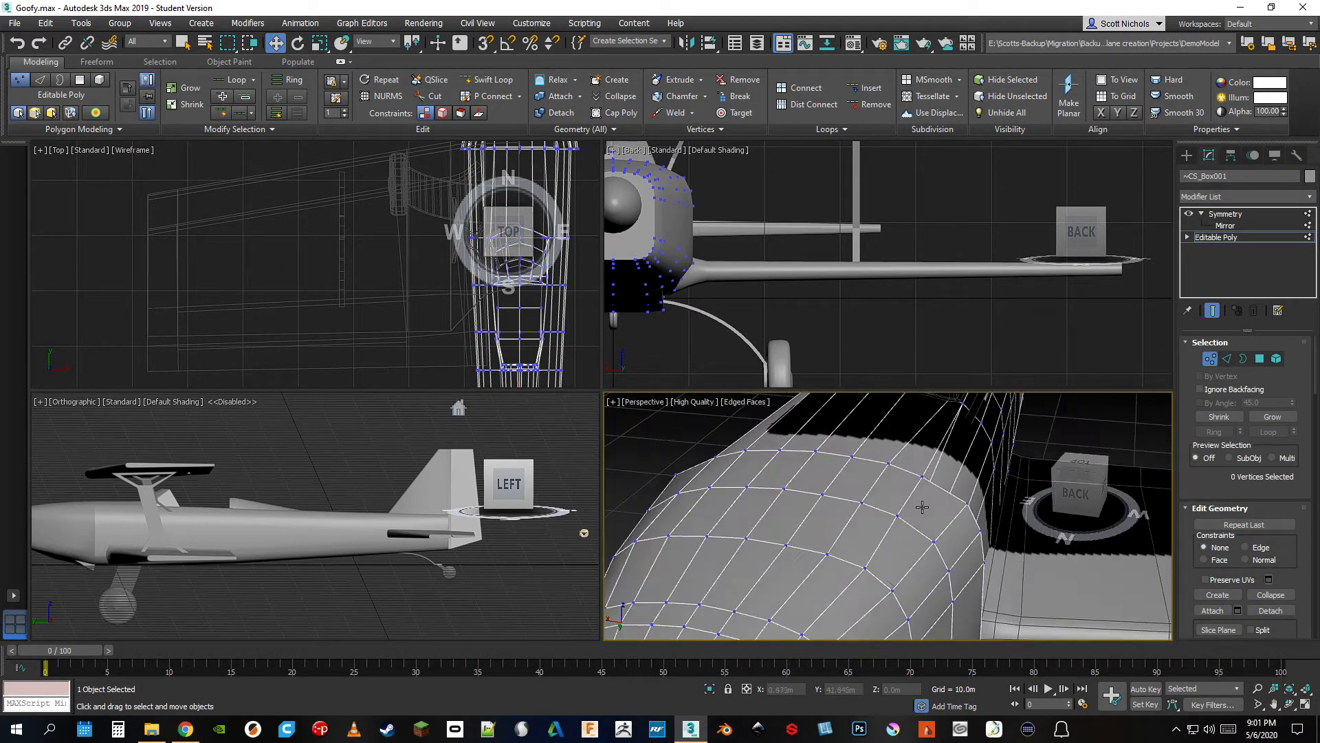
click(851, 458)
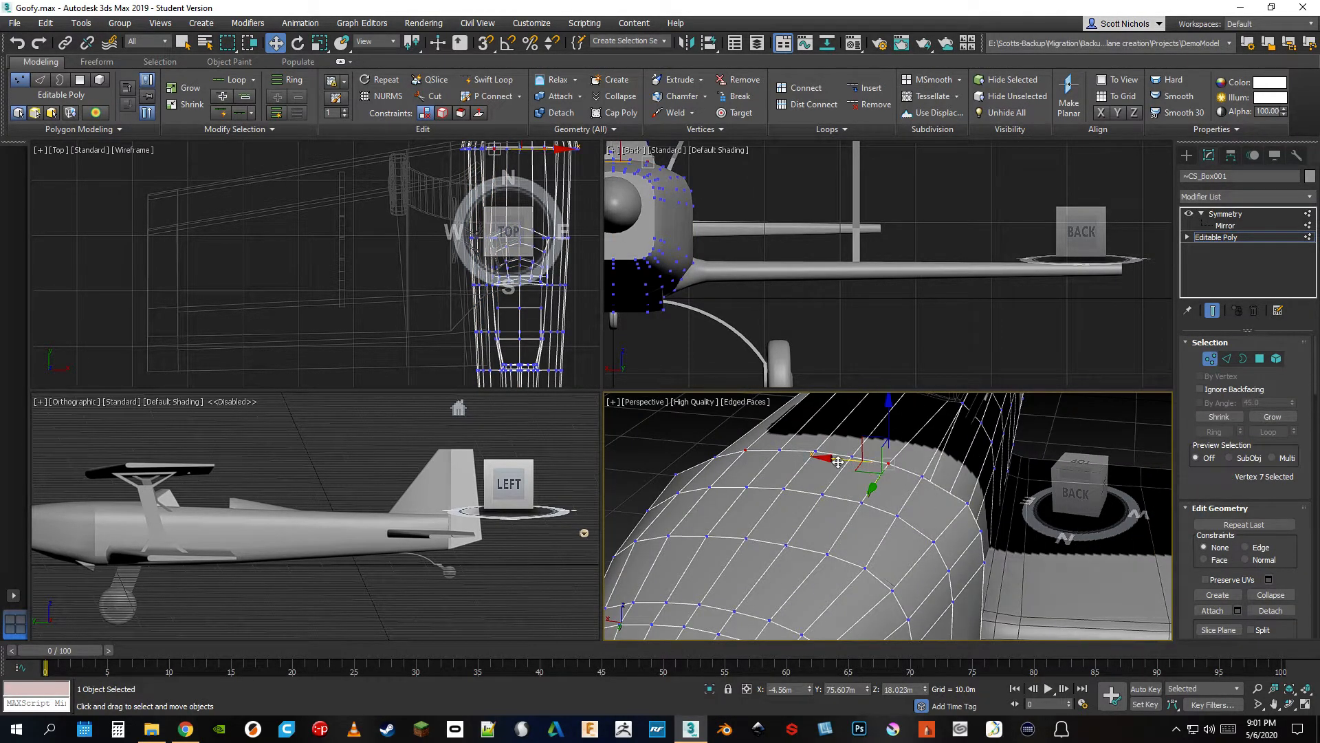
drag(852, 461, 827, 473)
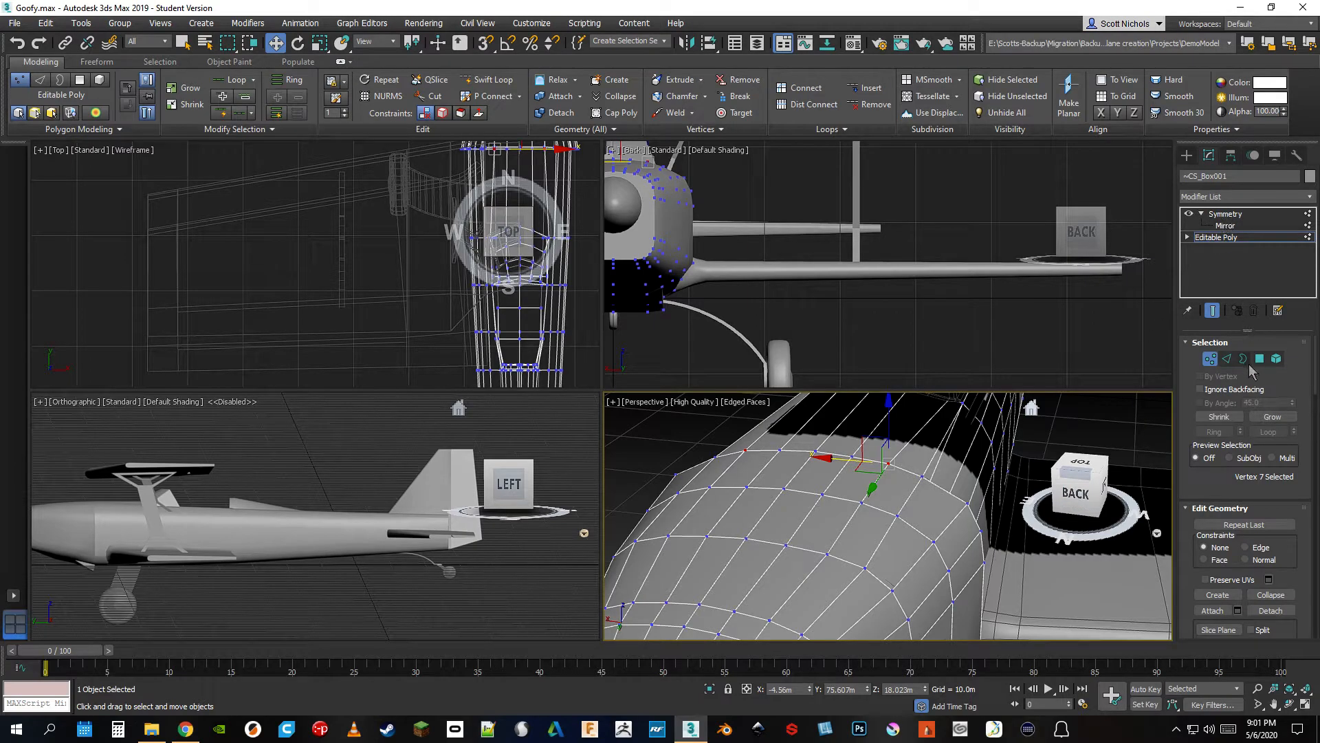
Collapse the fuselage's whole modifier stack with Collapse All, accepting the warning with Hold/Yes, and inspect the mirrored fuselage
right_click(1234, 218)
click(1193, 355)
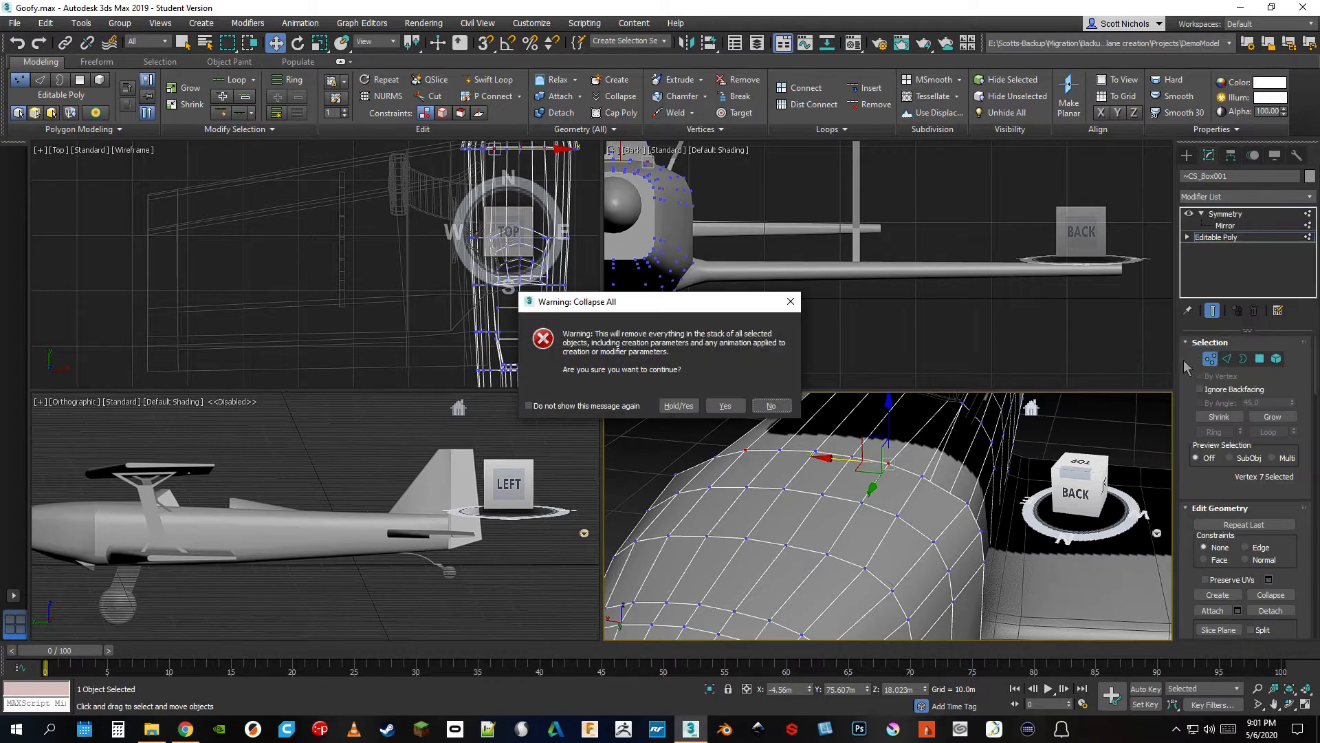
click(688, 407)
scroll(856, 457, down, 3)
middle_drag(840, 482, 829, 582)
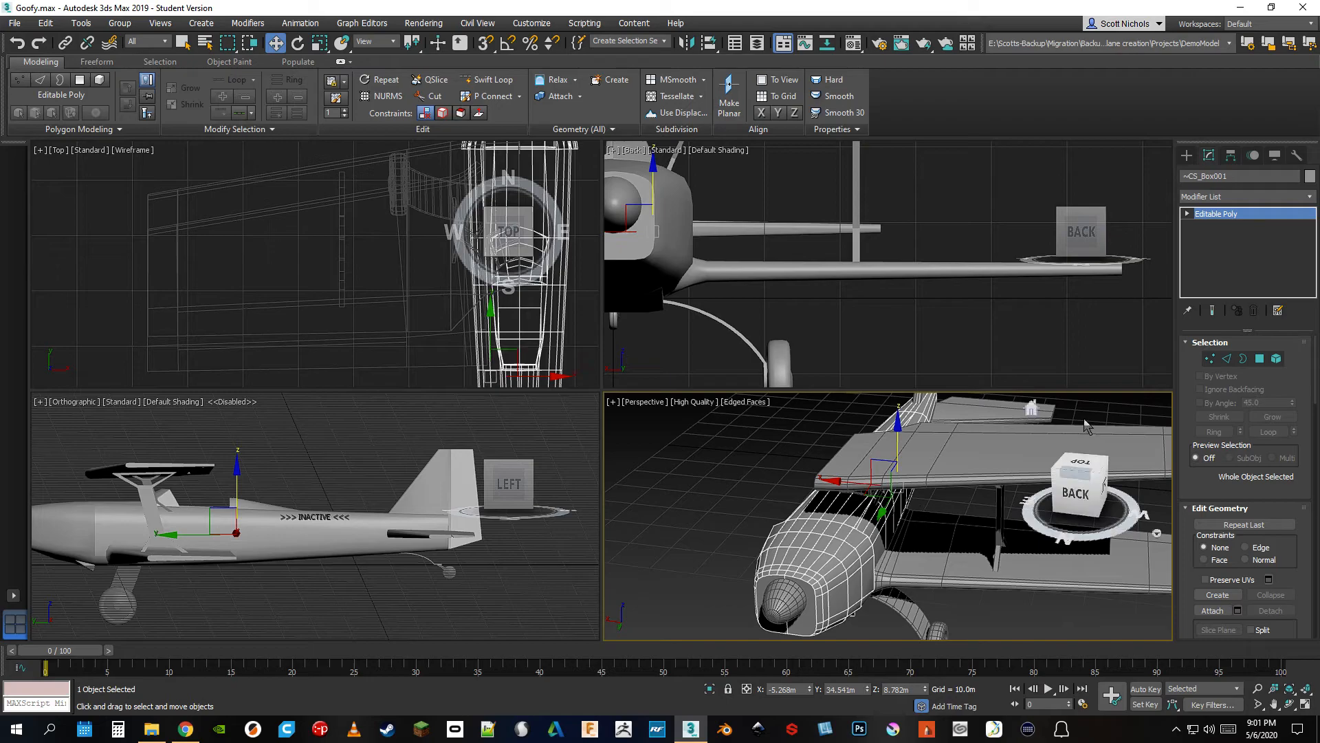
click(1063, 494)
drag(1147, 477, 1075, 487)
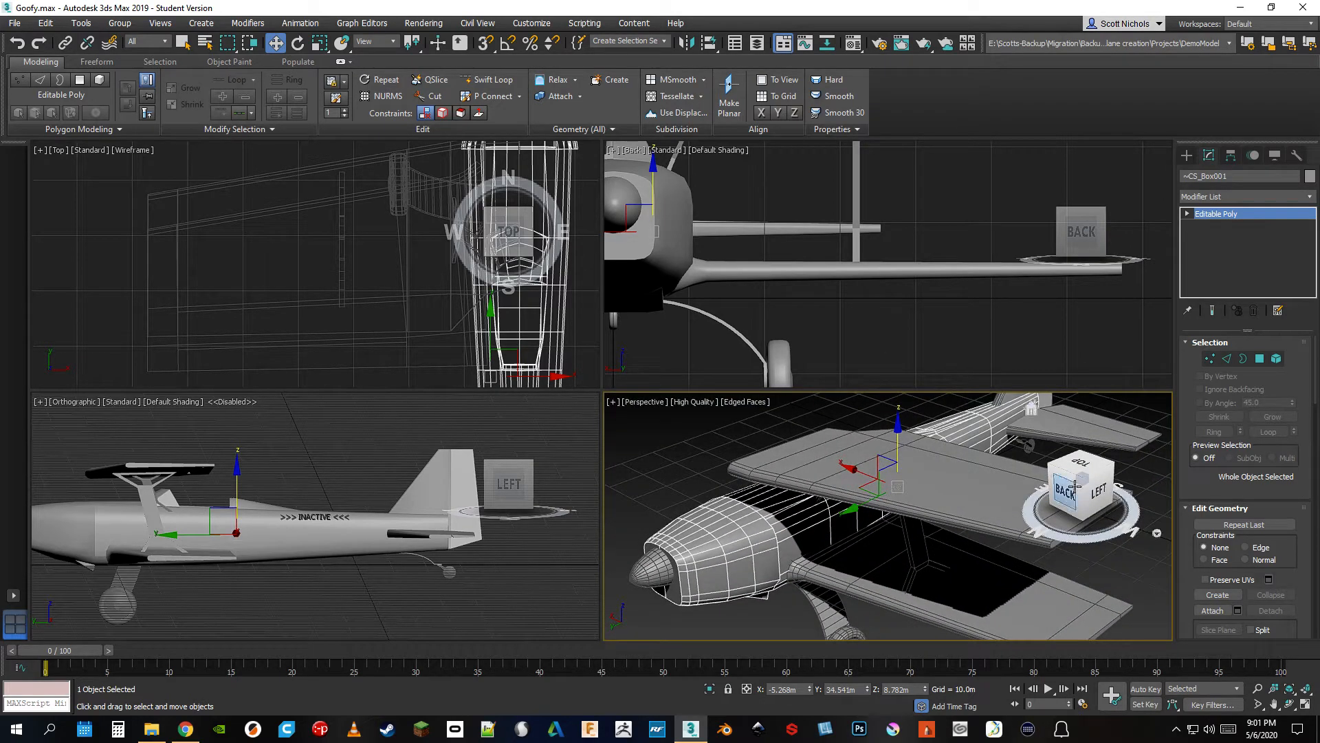
Undo the stack collapse and the Symmetry Flip setting, and remove the Symmetry modifier from the fuselage
key(ctrl+z)
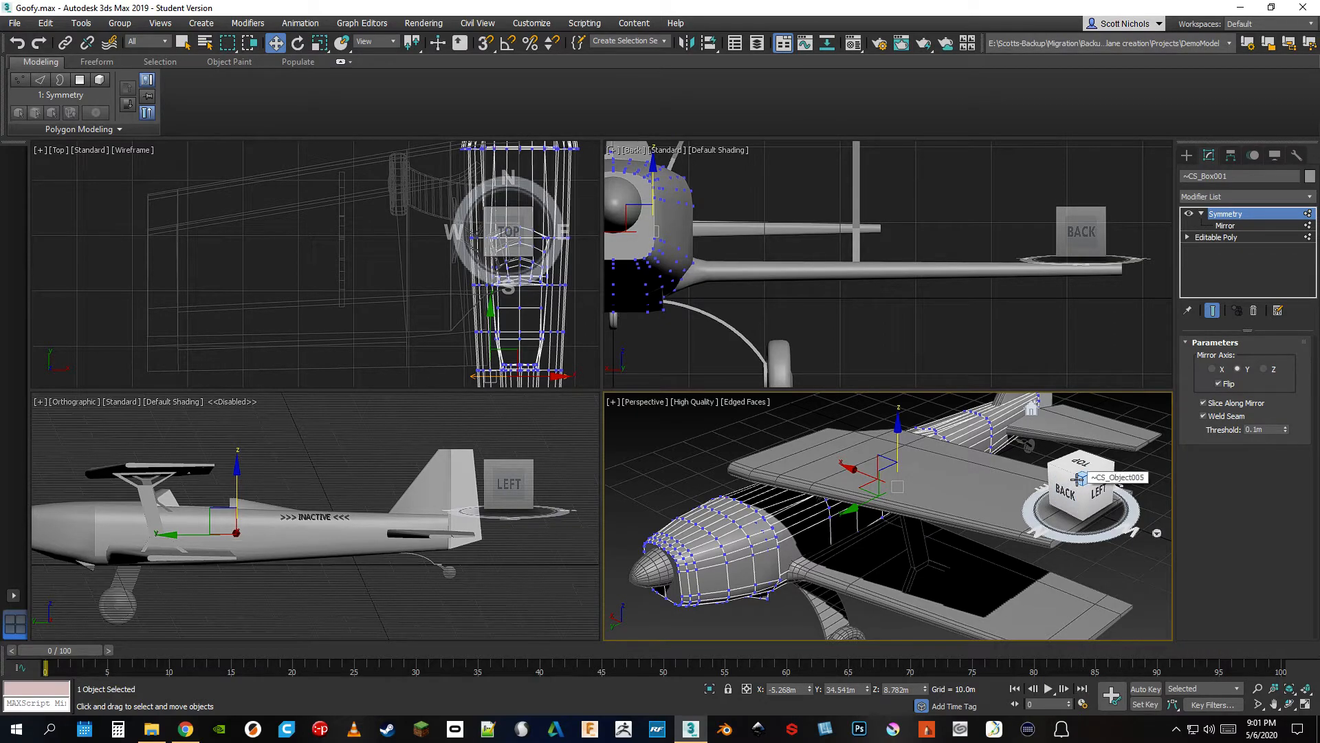
key(ctrl+z)
key(ctrl+z)
click(1213, 311)
click(1213, 312)
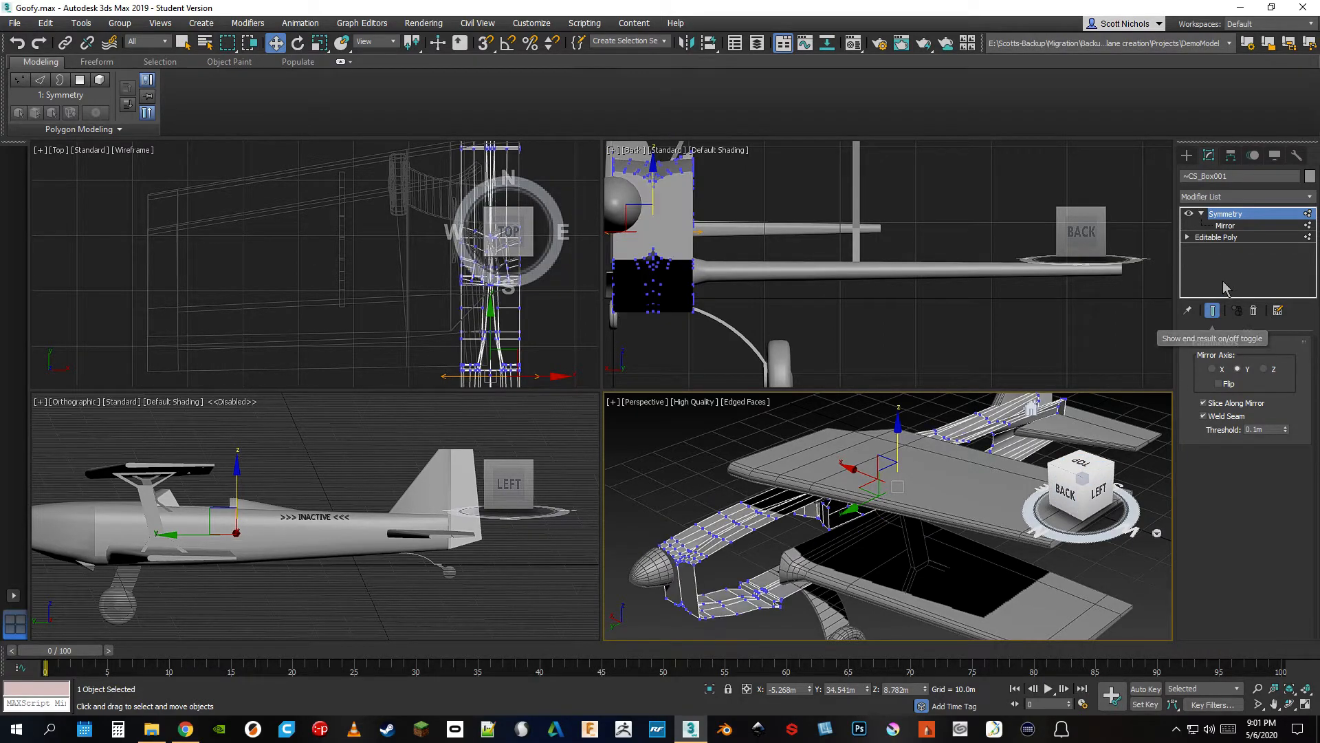
click(1254, 311)
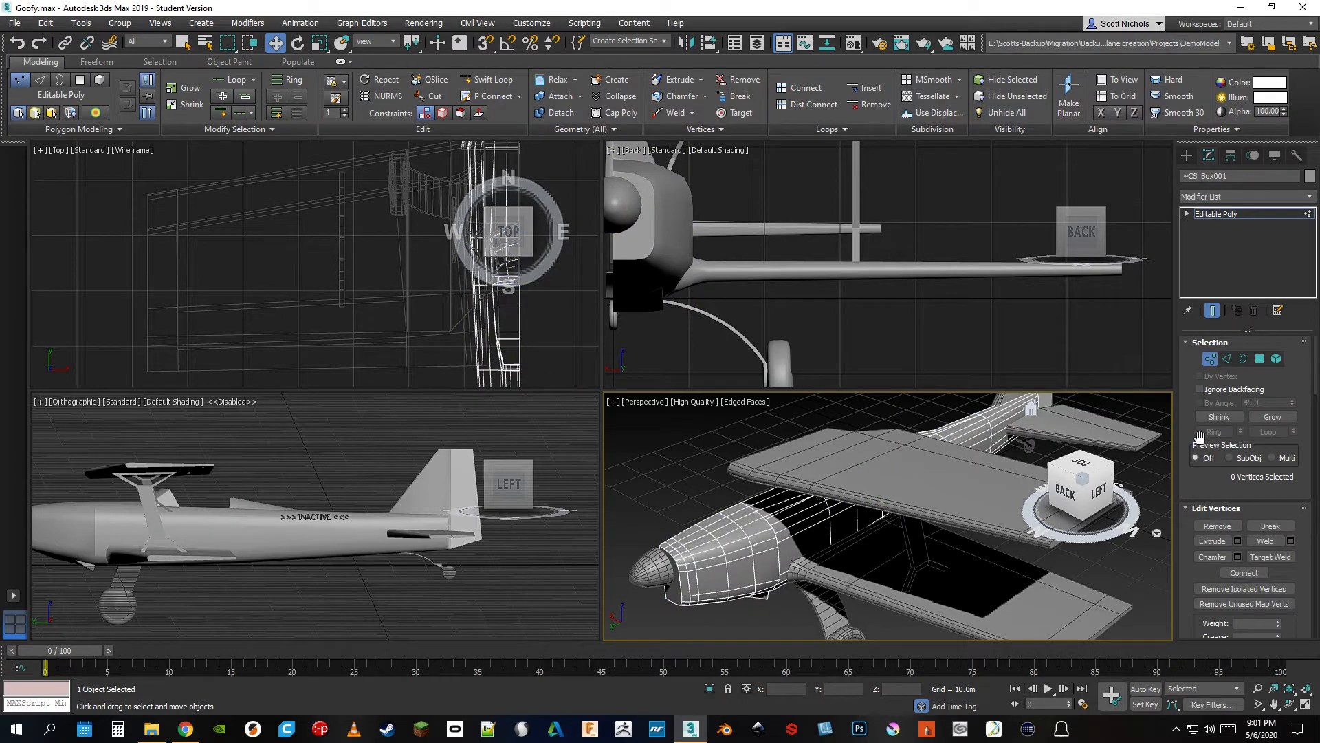
scroll(1211, 442, down, 5)
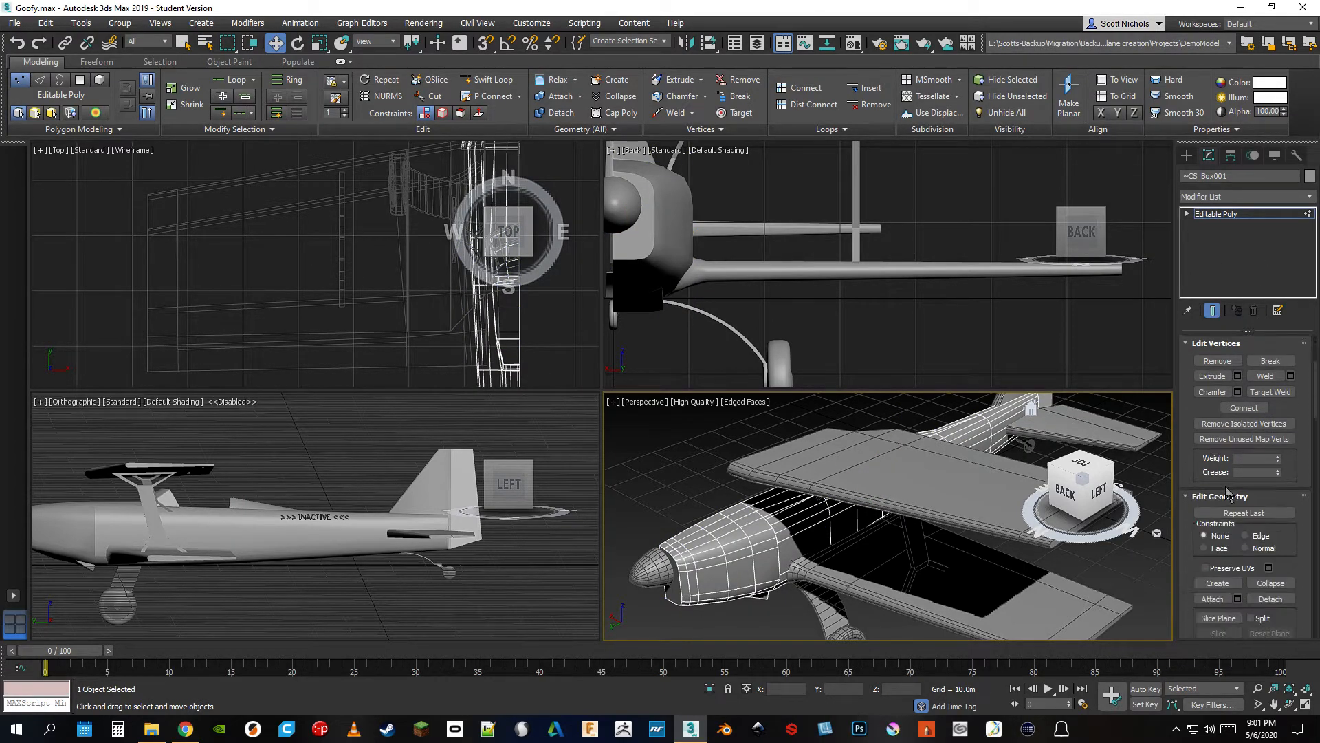
scroll(1229, 506, down, 10)
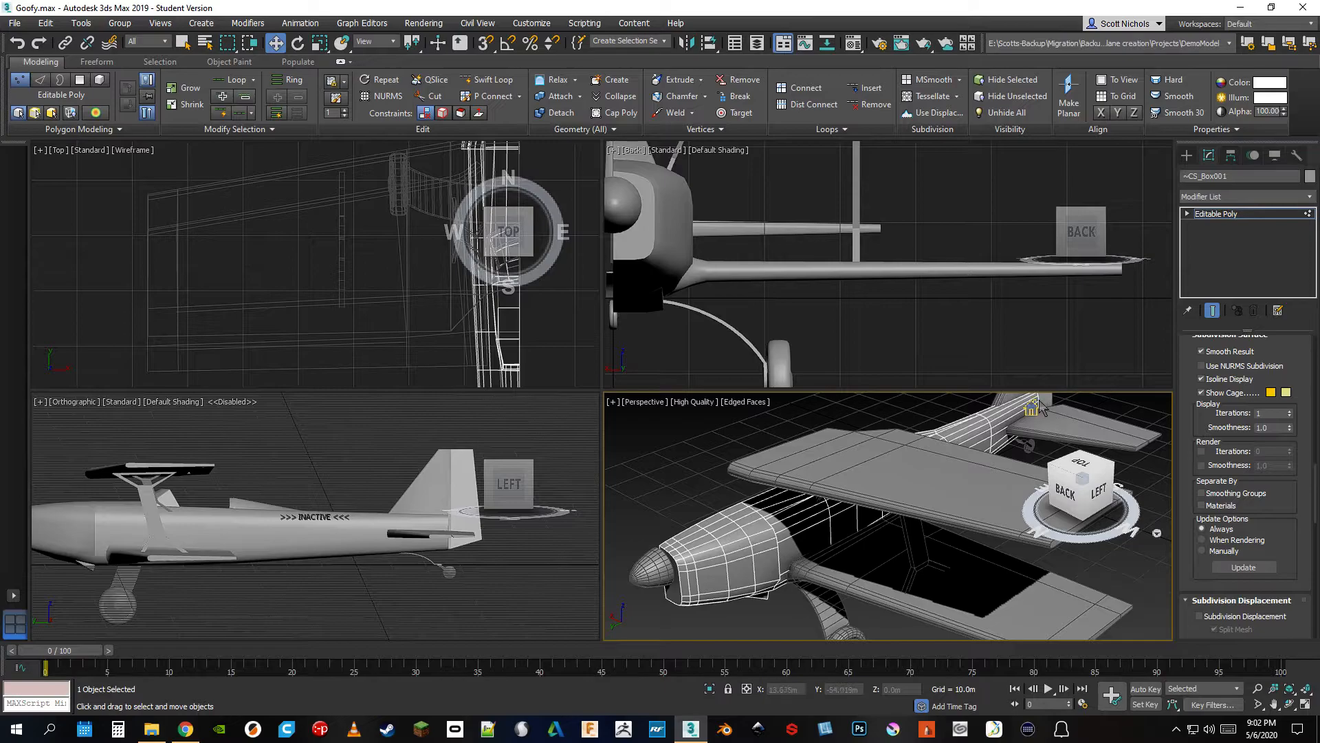
right_click(1006, 320)
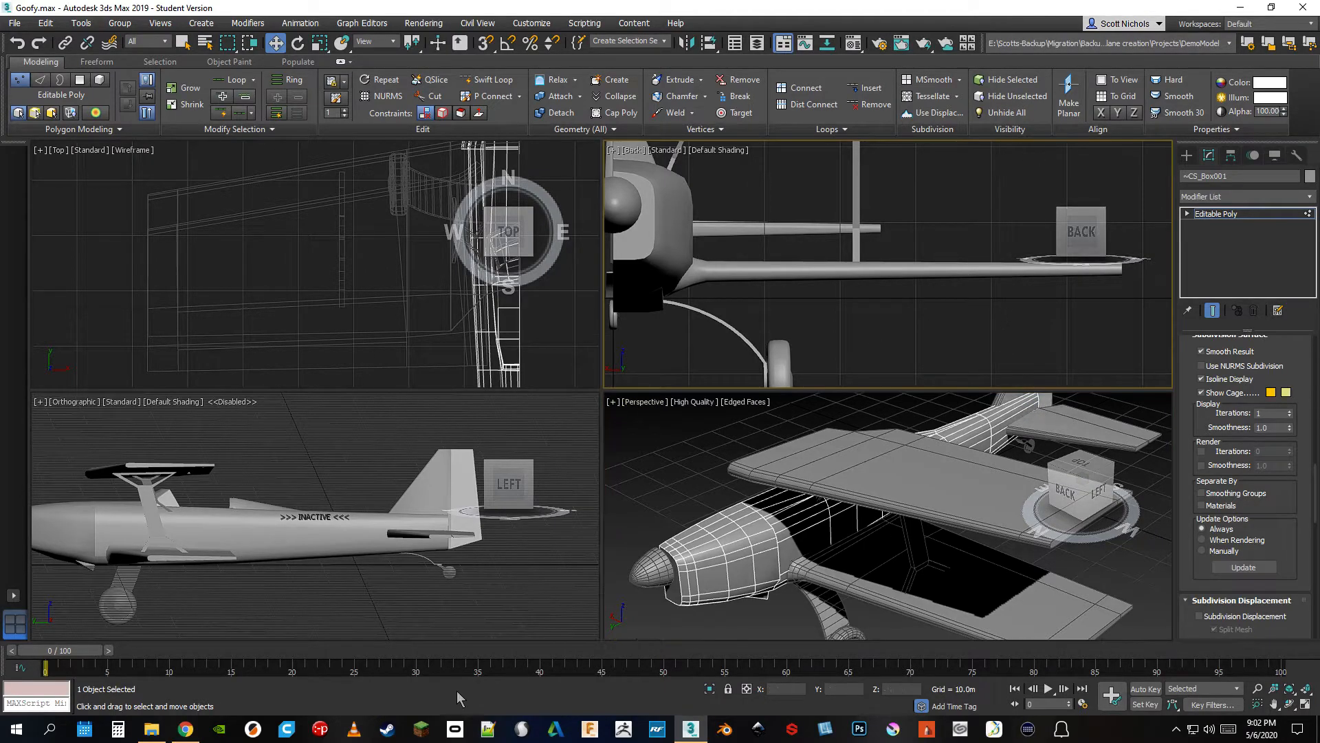
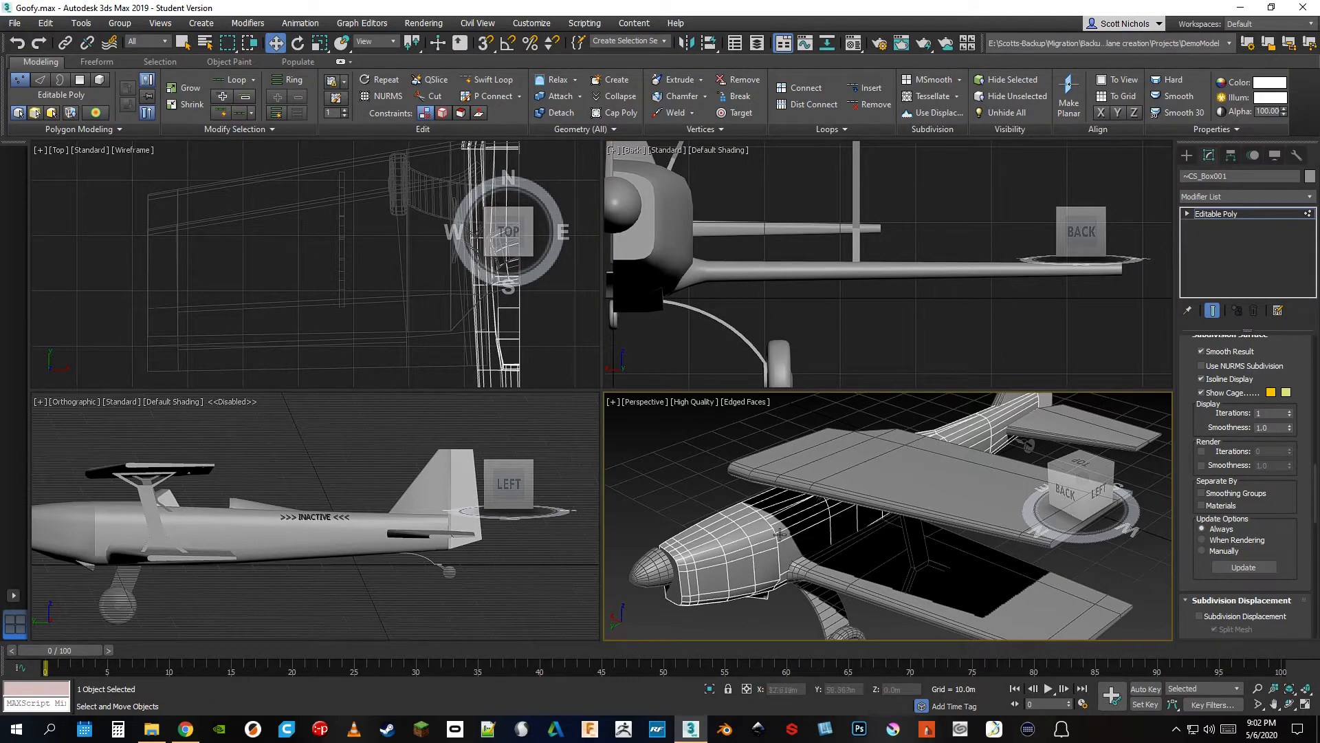
Leave Vertex level on the fuselage's Editable Poly so that the whole object is selected
scroll(864, 520, down, 4)
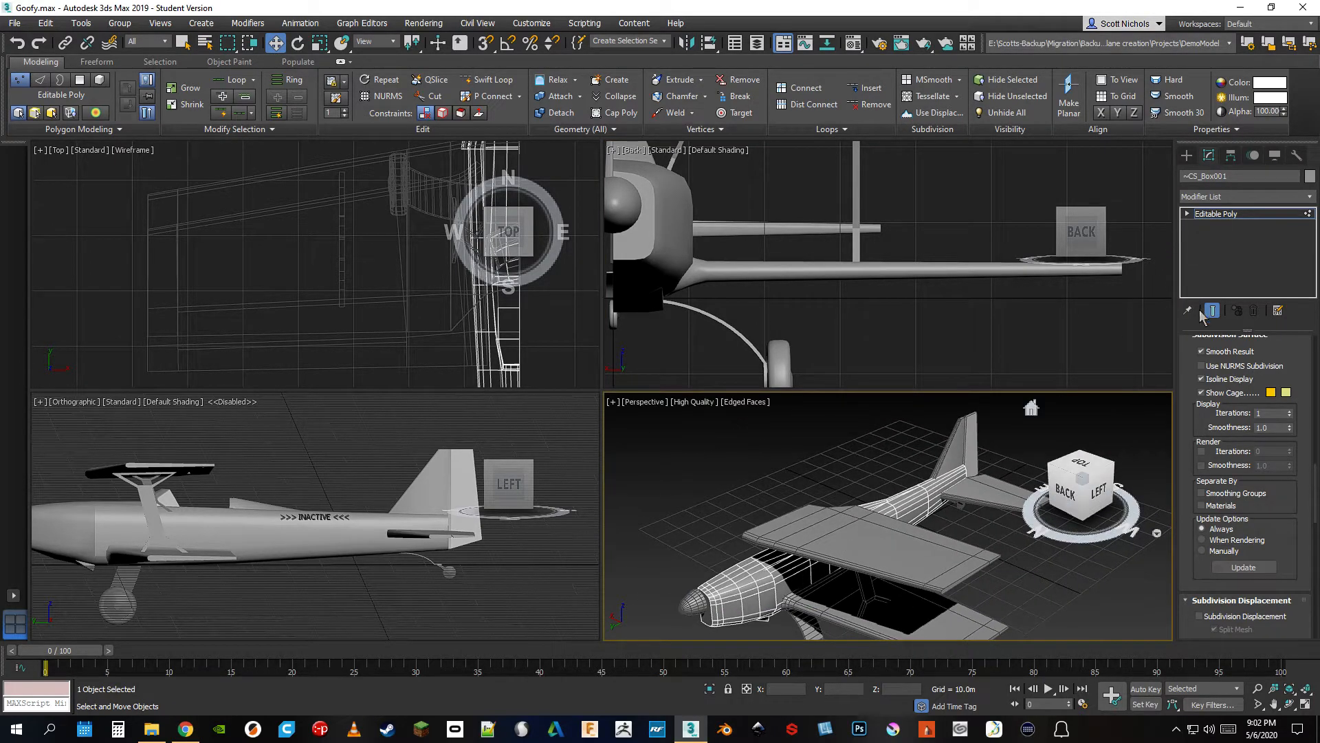
scroll(1231, 358, up, 10)
click(1209, 359)
scroll(846, 547, up, 6)
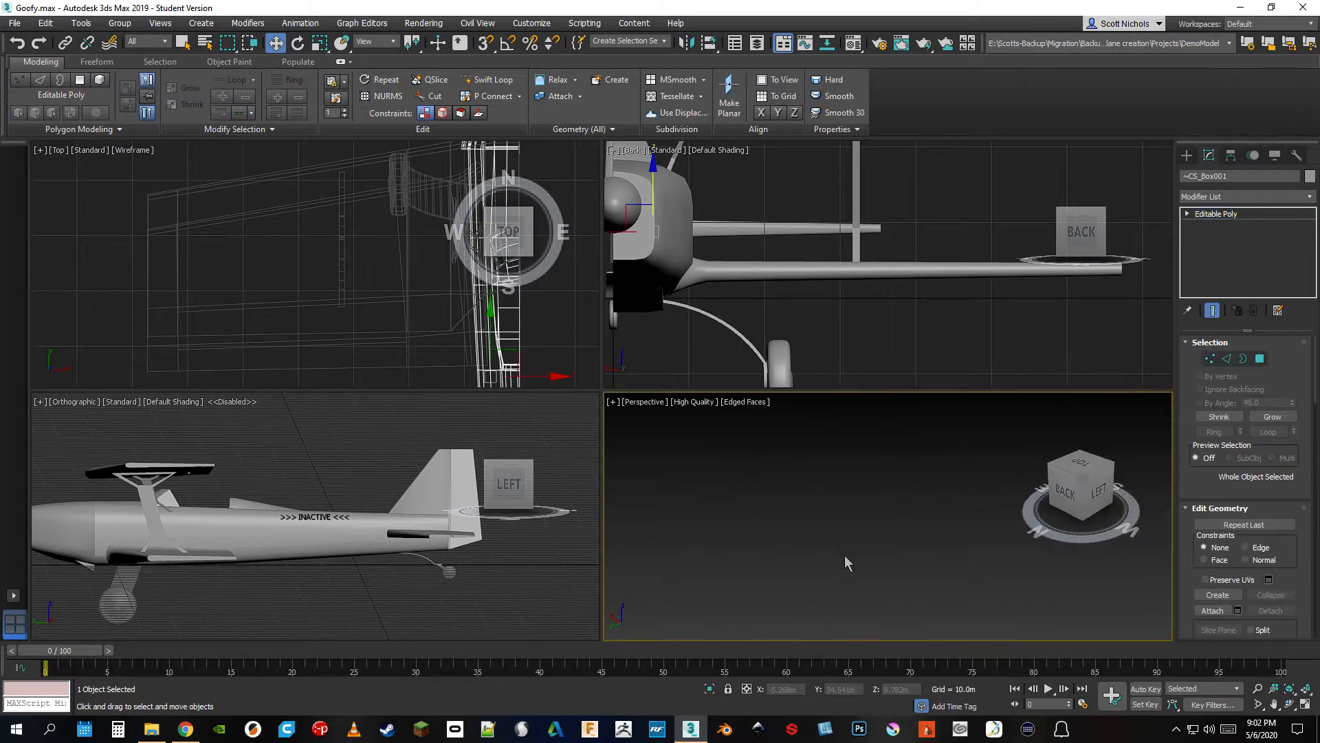
scroll(847, 546, down, 6)
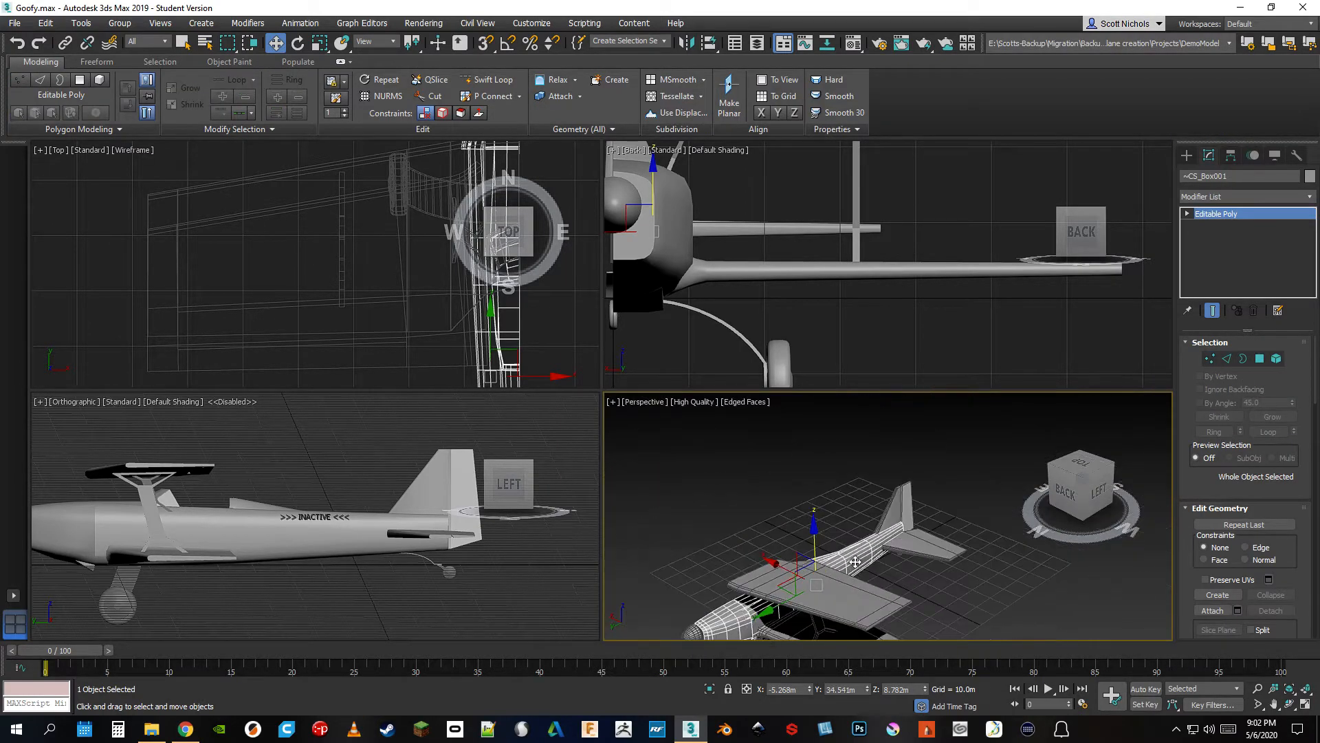
middle_drag(854, 562, 888, 485)
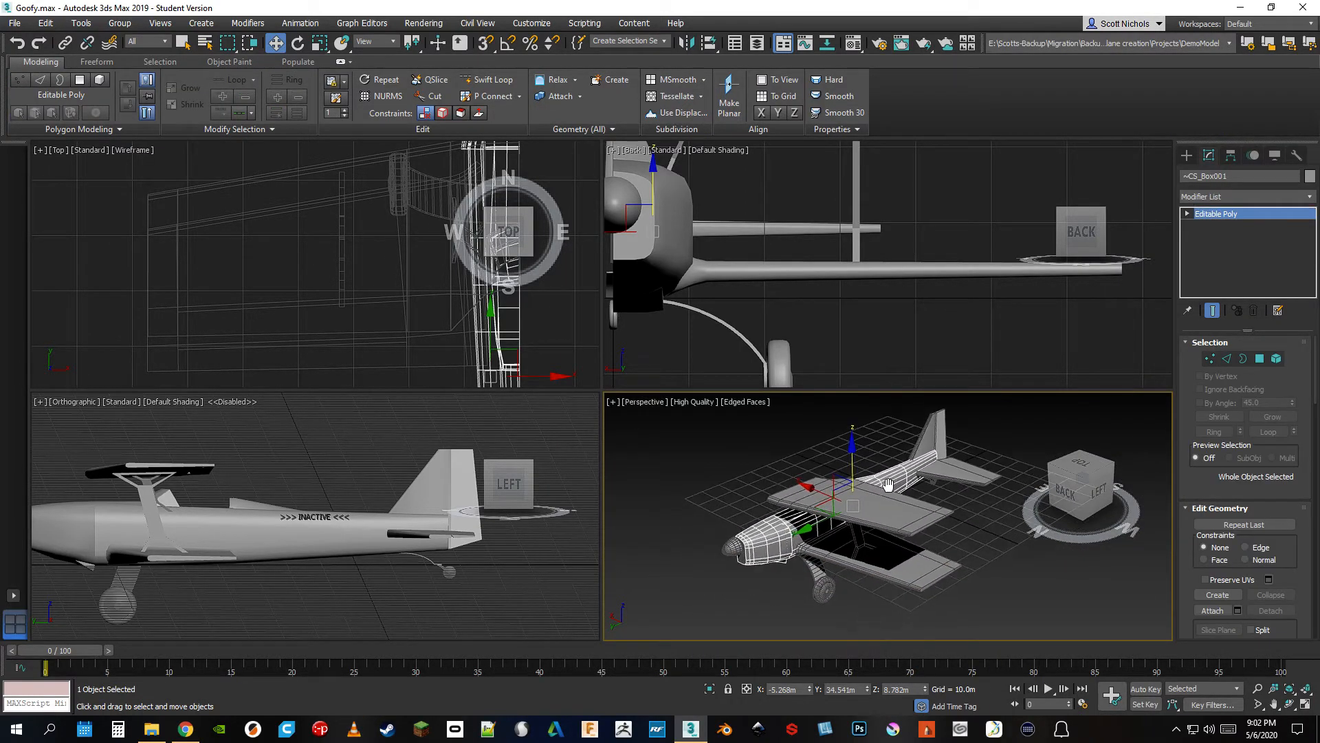
Try resetting the fuselage's X position to 0 and shifting it along X, undoing each move
right_click(811, 690)
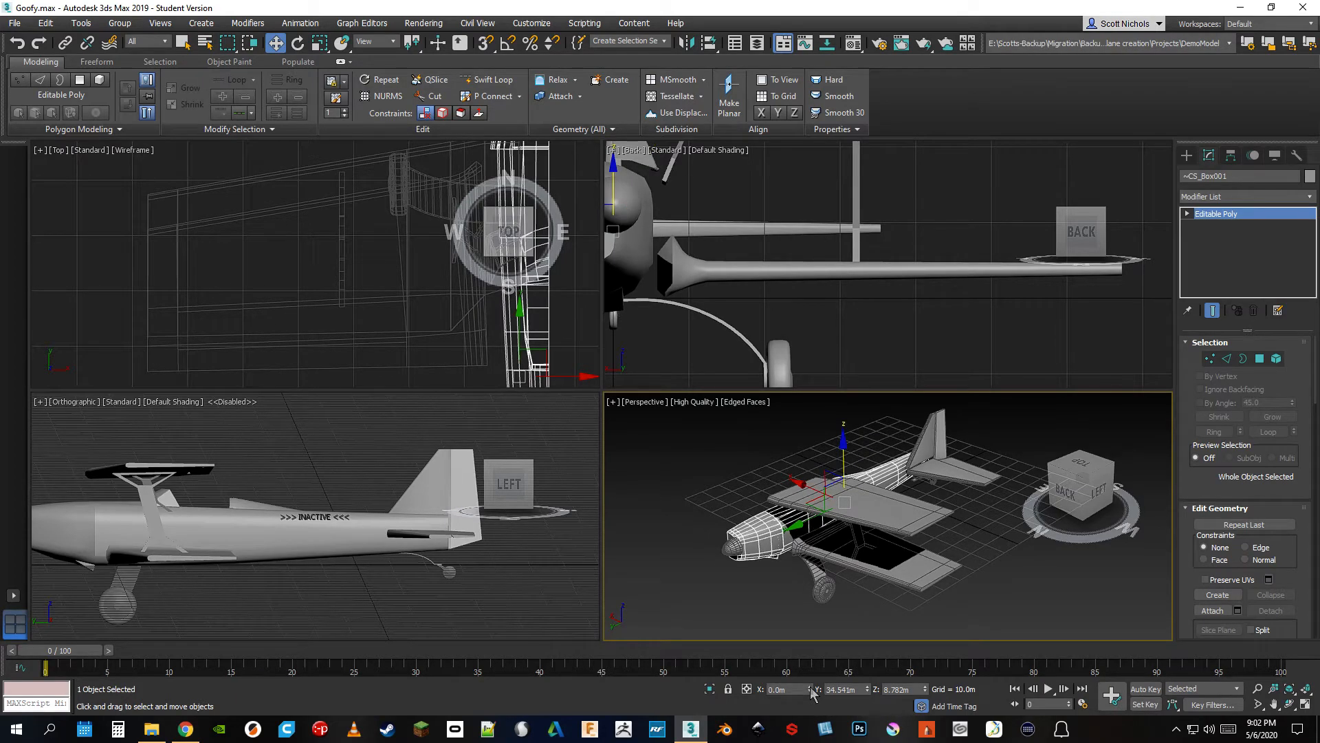
key(ctrl+z)
mouse_move(811, 690)
mouse_down()
mouse_move(798, 625)
mouse_move(810, 696)
mouse_up()
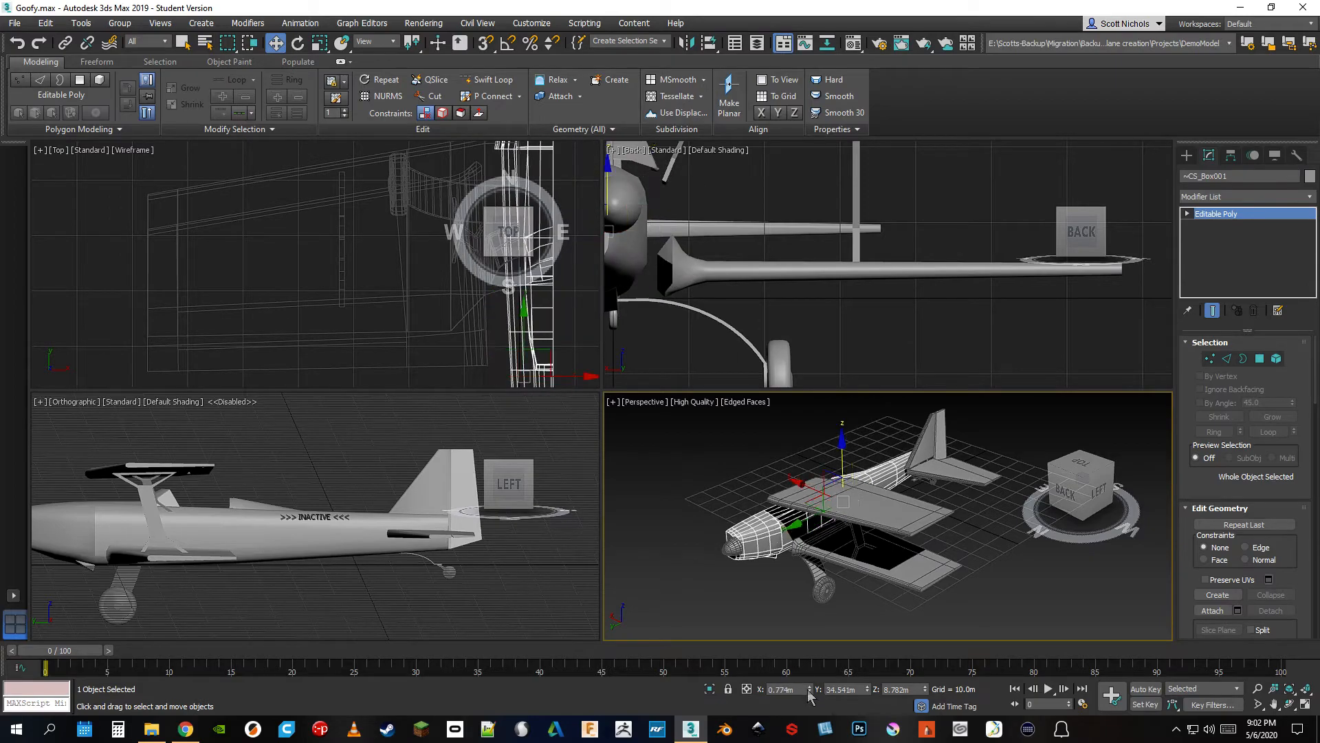
key(ctrl+z)
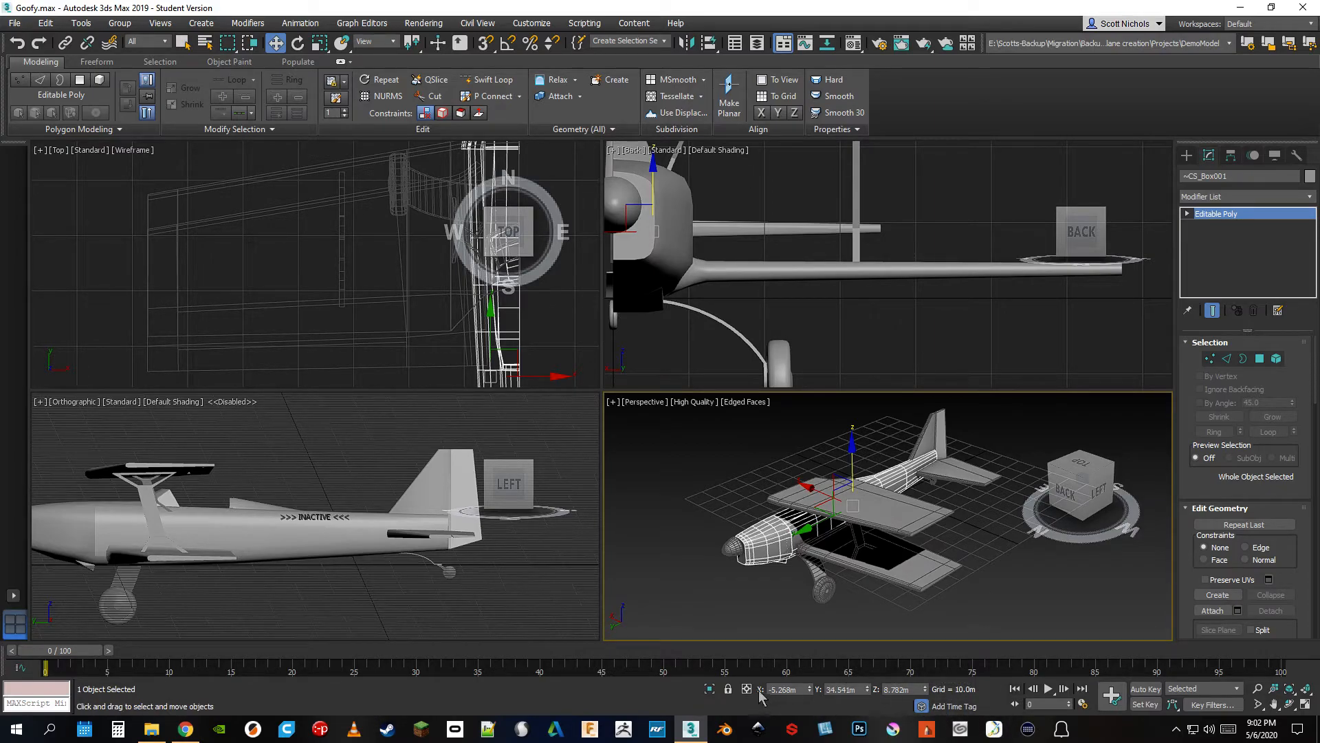
Try rotating the fuselage by 90 degrees about X using offset transform entry, then undo the rotation and deselect it
click(297, 42)
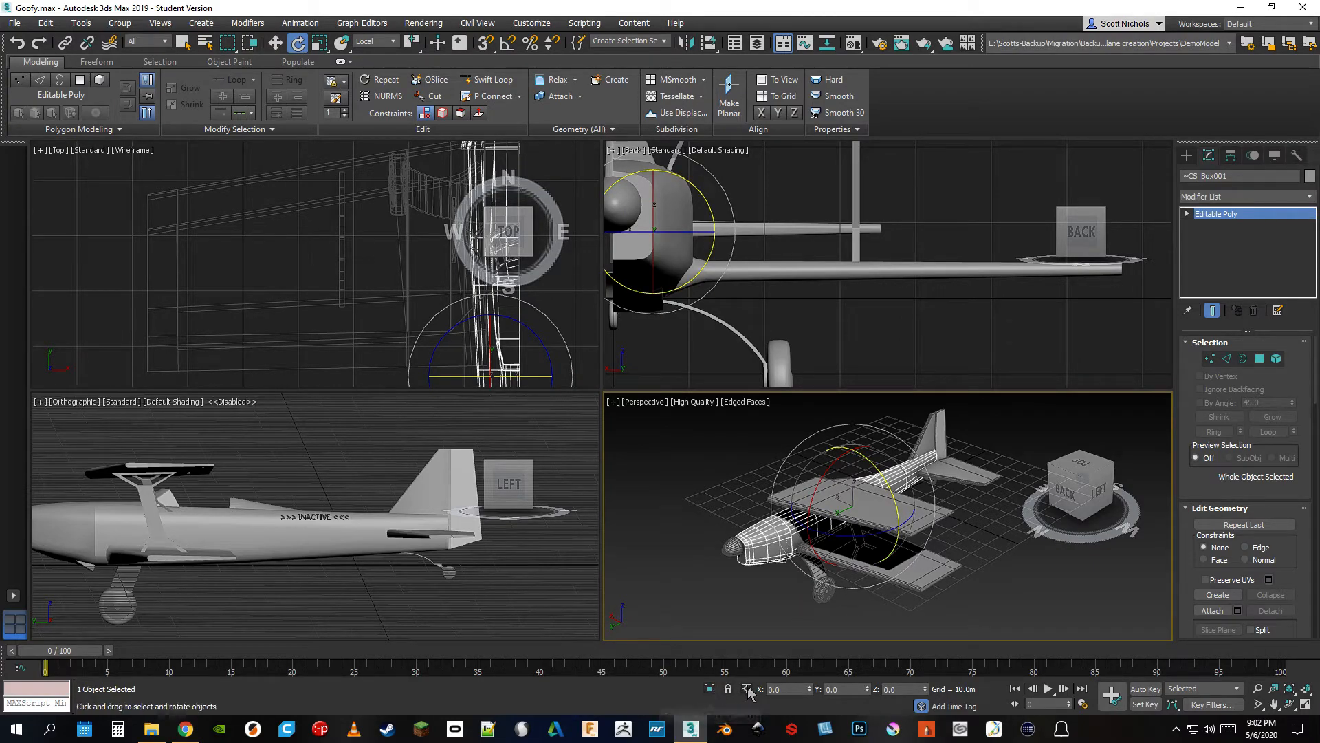
click(747, 689)
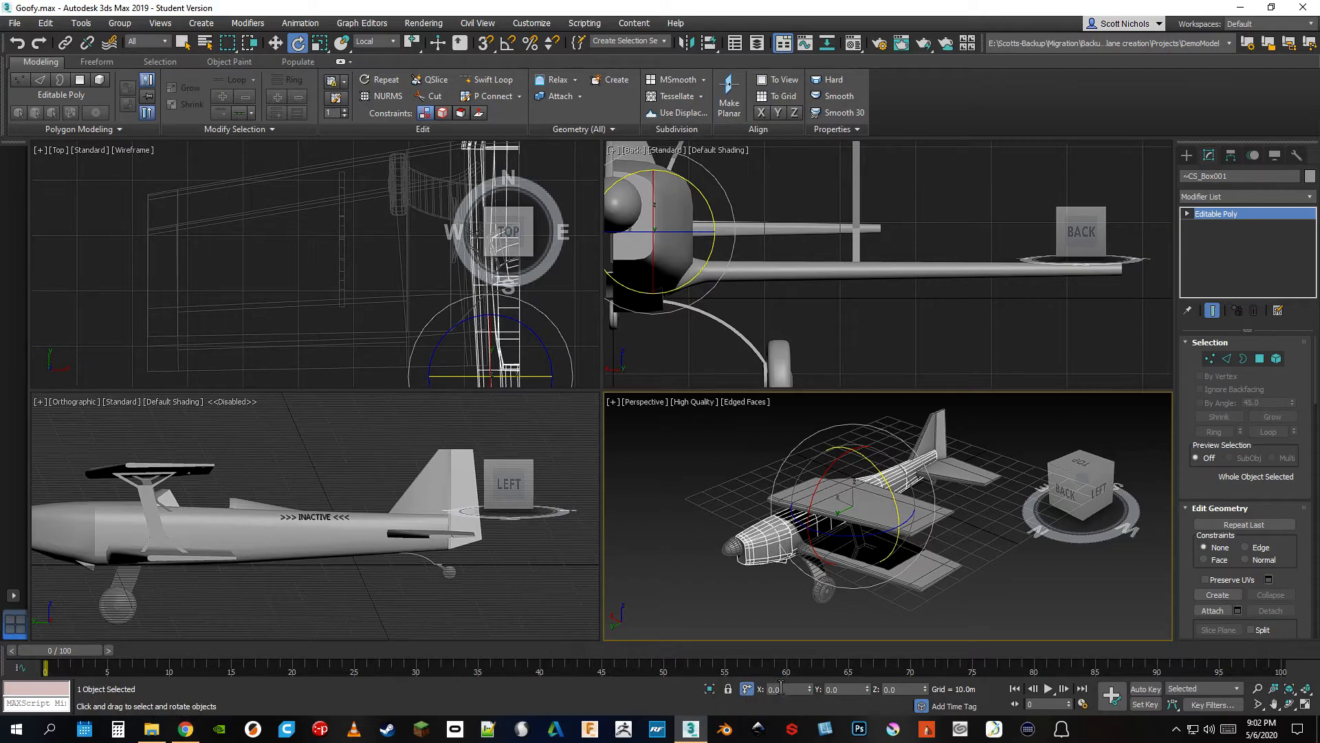
click(781, 688)
text(90)
key(Return)
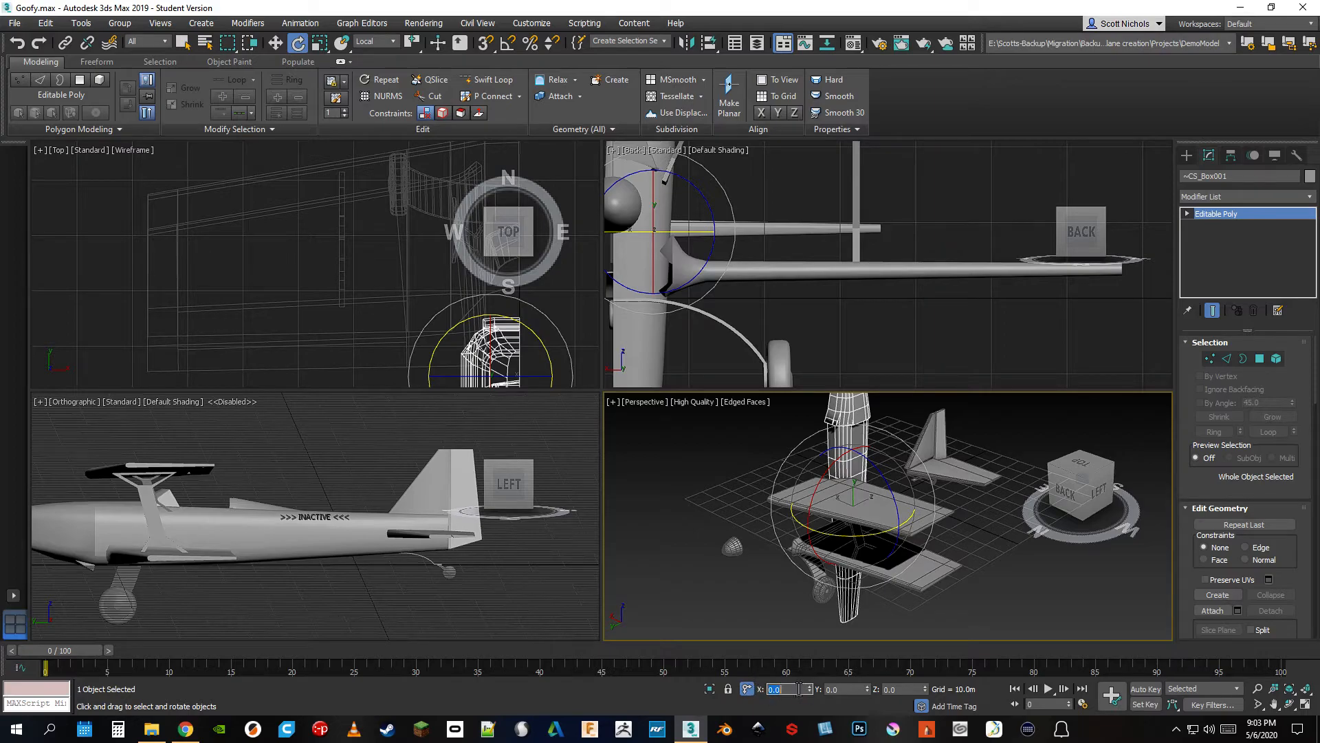
click(745, 689)
key(ctrl+z)
click(945, 596)
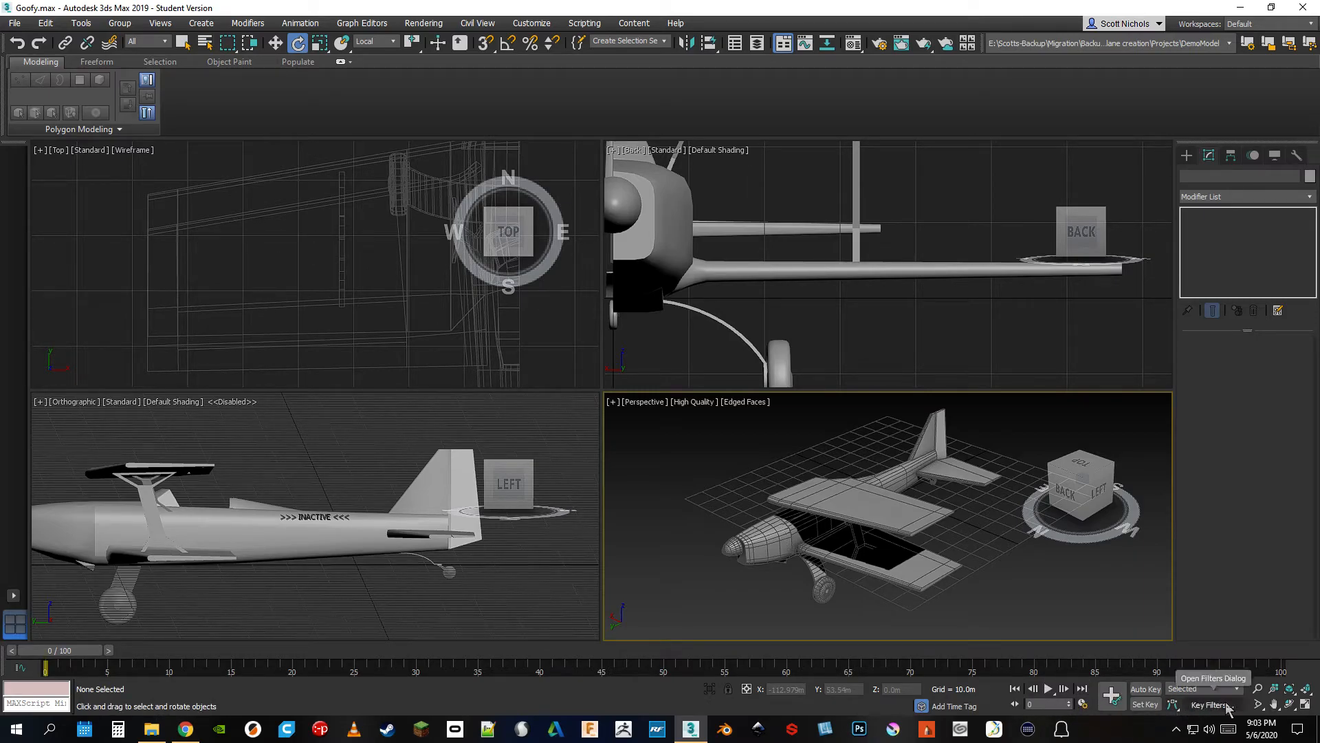
Zoom out and pan the airplane off-centre in the Perspective, Top, Orthographic and Back viewports
click(1274, 704)
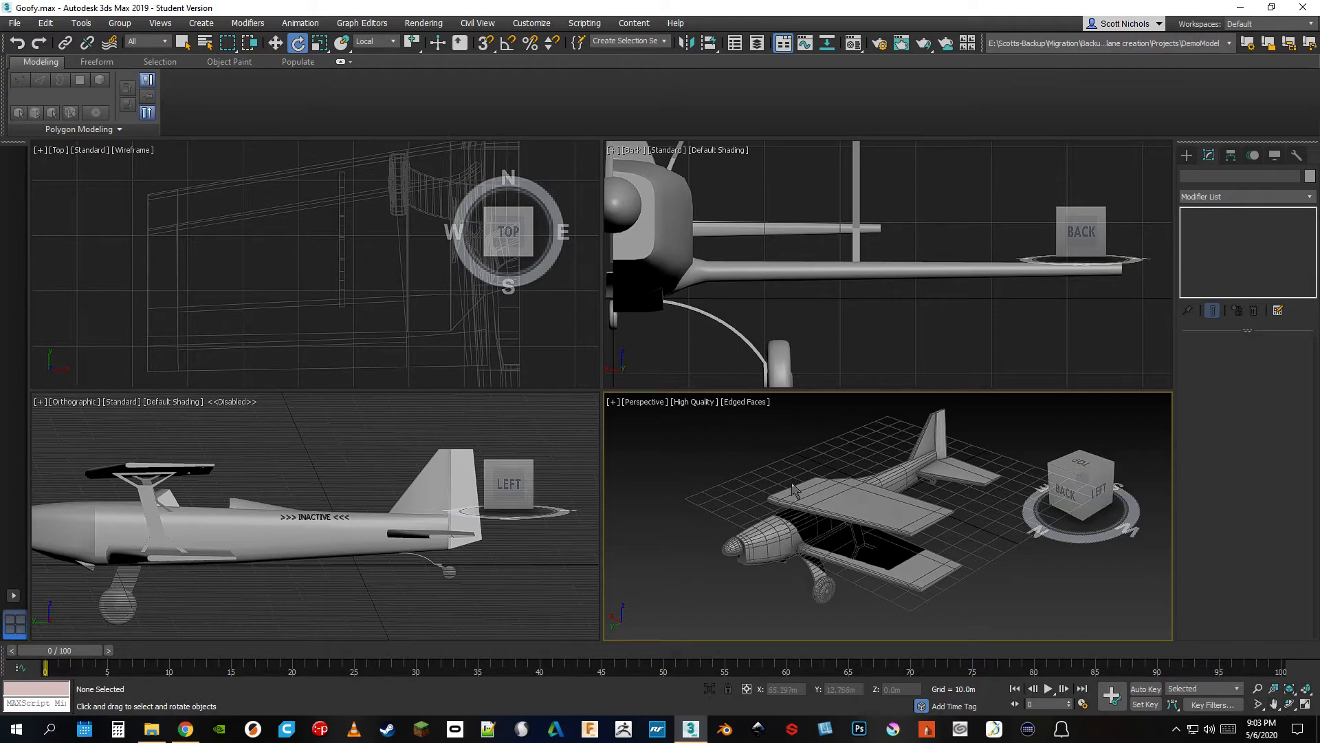
scroll(809, 533, down, 3)
middle_drag(809, 533, 813, 496)
scroll(812, 497, down, 2)
middle_drag(346, 292, 104, 292)
scroll(250, 316, down, 3)
middle_drag(250, 316, 136, 301)
scroll(135, 300, down, 3)
scroll(317, 511, down, 3)
middle_drag(308, 515, 114, 659)
middle_drag(821, 270, 1130, 110)
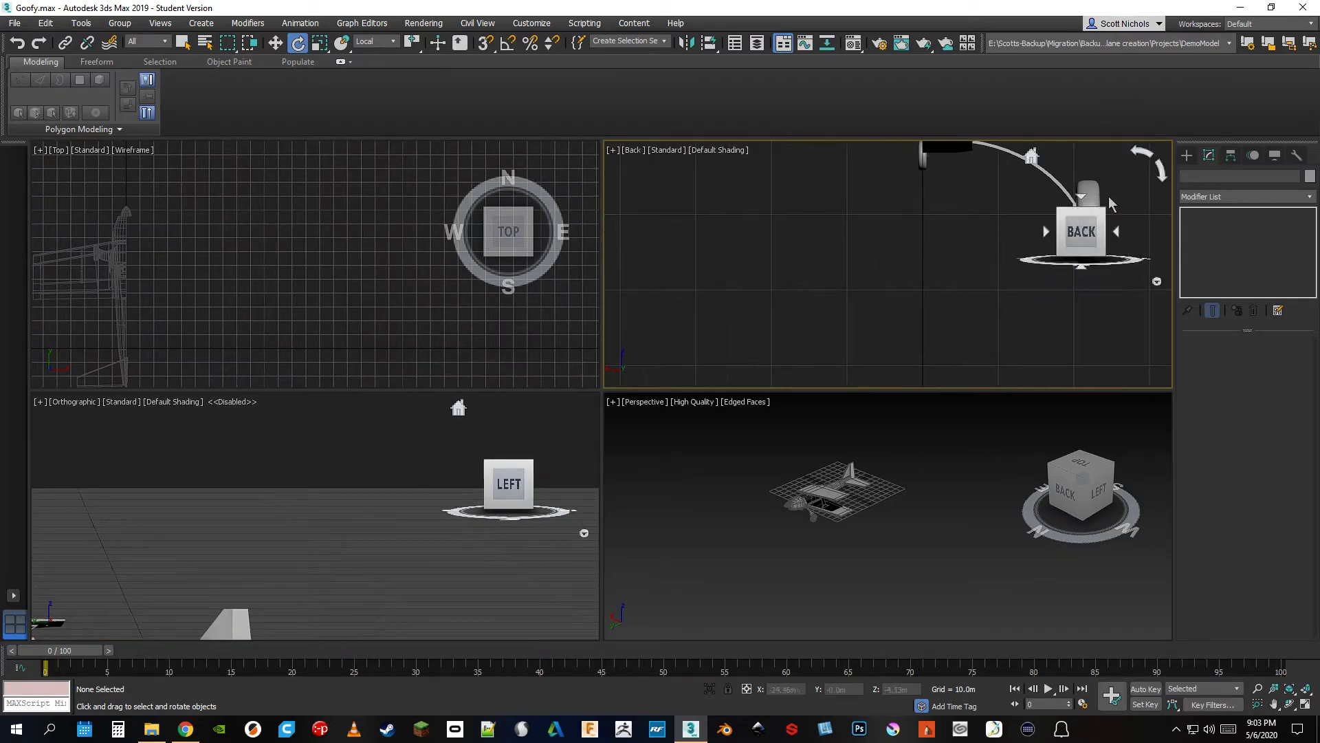
Select all the airplane parts and fit them in the viewports with Zoom Extents All Selected
drag(761, 448, 972, 566)
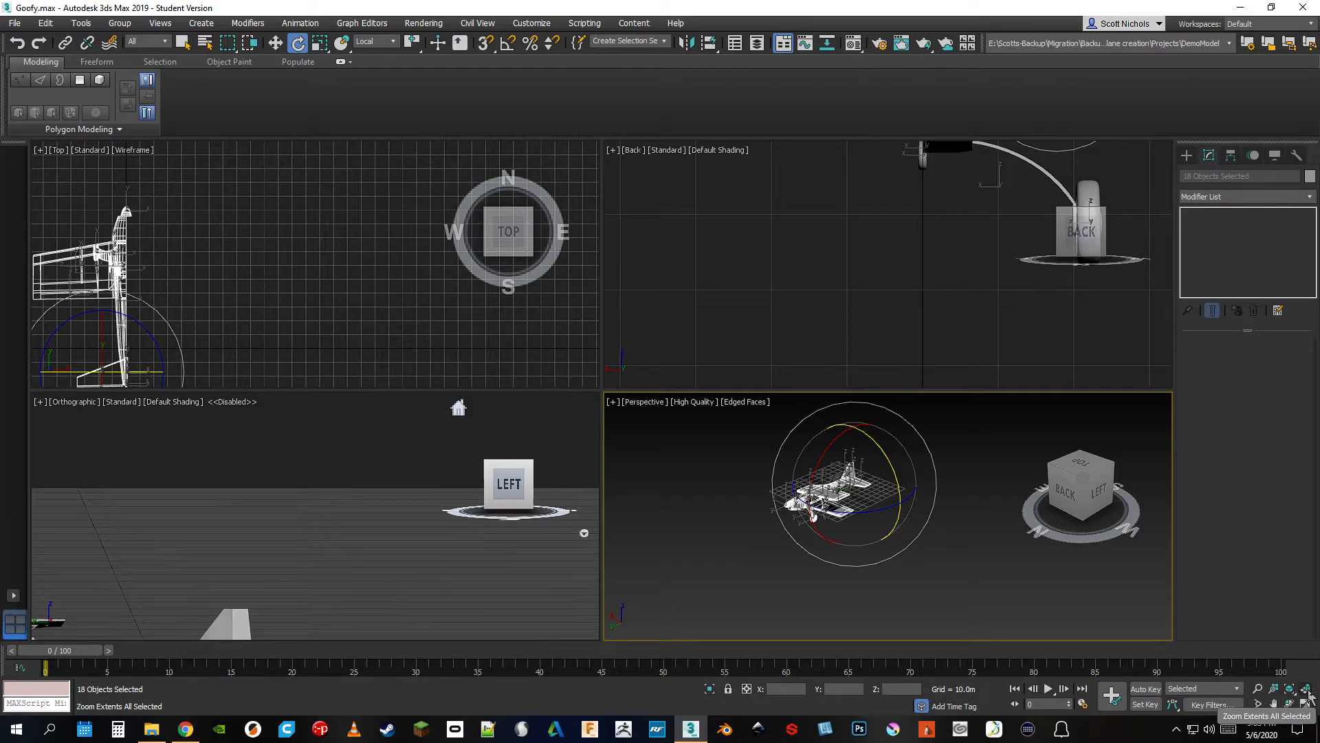
click(1308, 689)
click(1306, 689)
Re-enable the disabled Orthographic viewport and zoom it to the airplane's extents
click(237, 404)
right_click(237, 404)
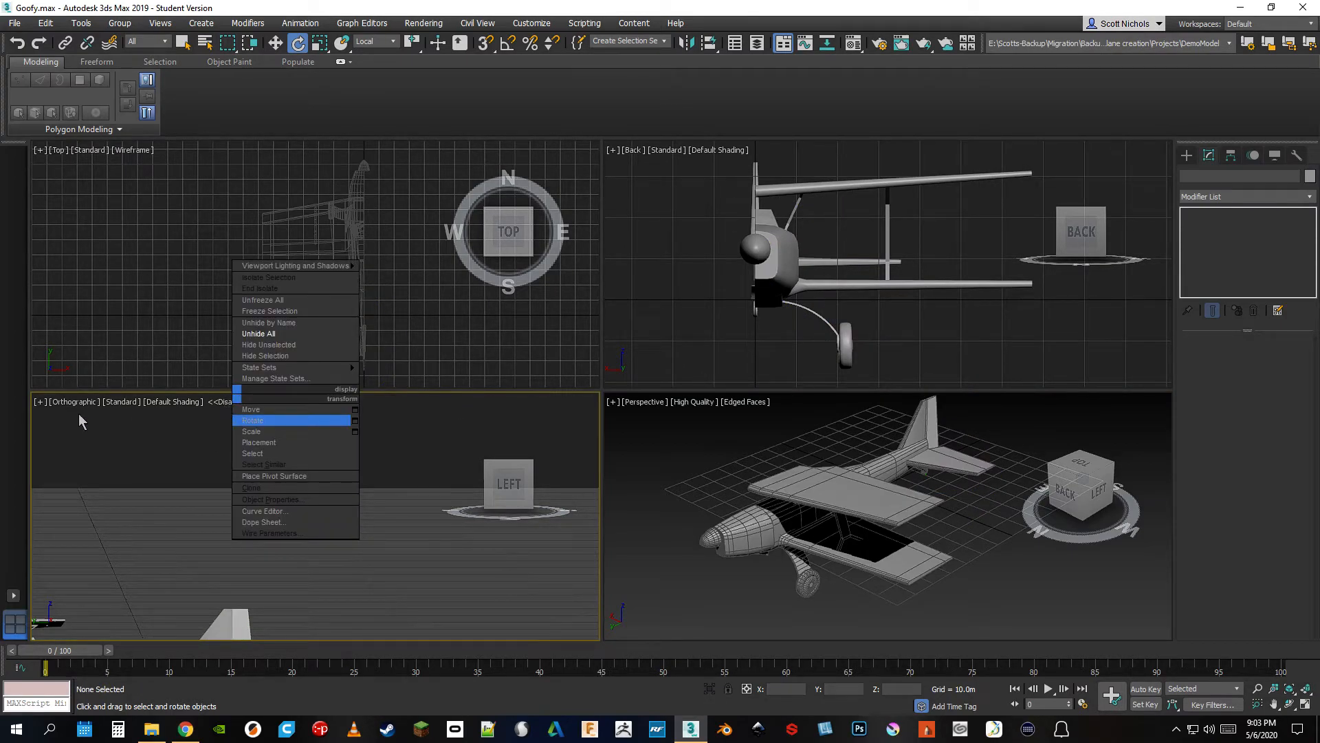
click(43, 402)
click(40, 402)
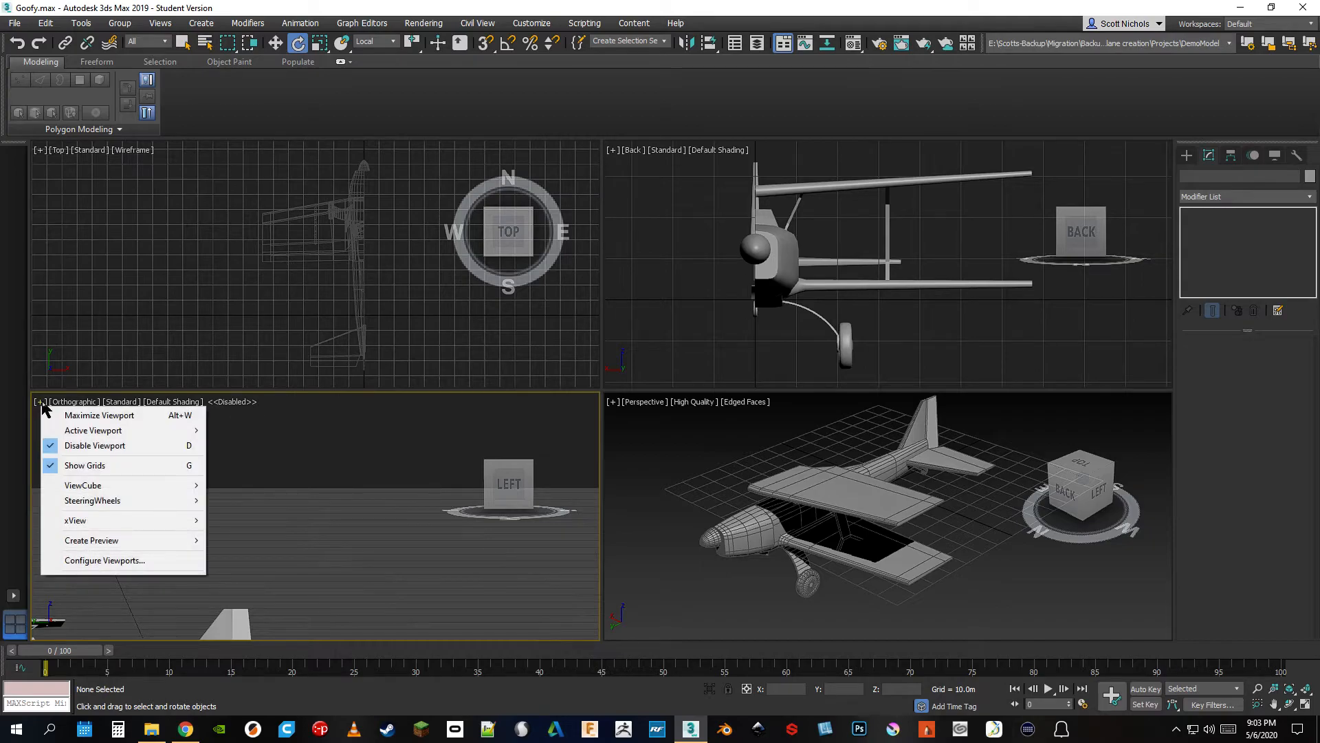
click(95, 445)
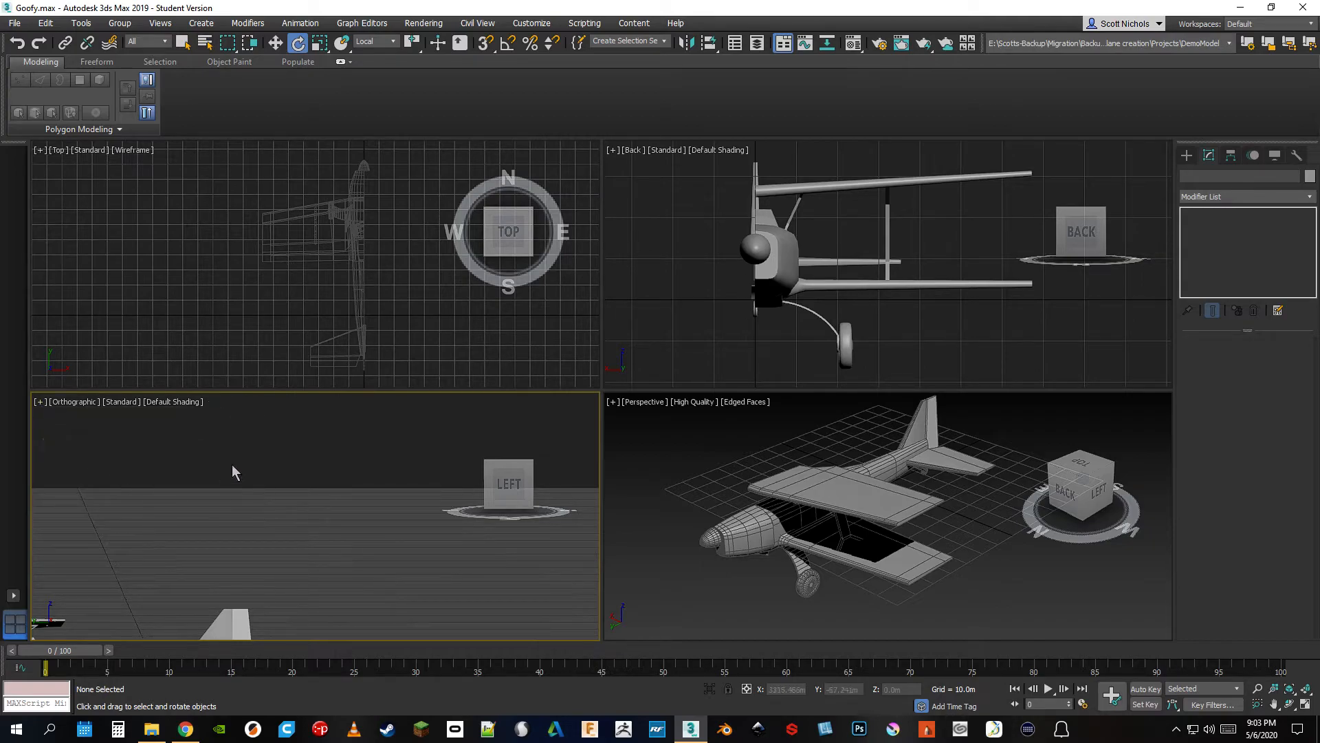
click(1296, 690)
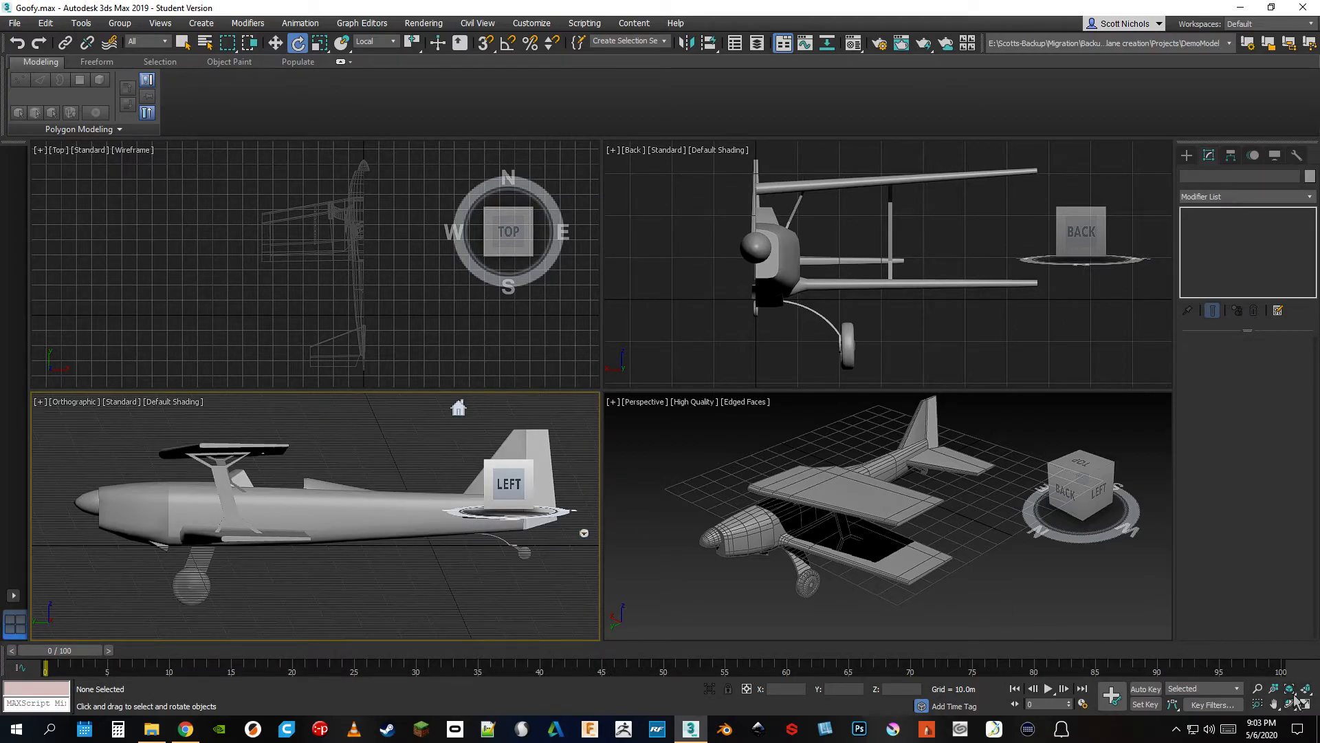
Resize the four viewports by shifting their shared dividers, making the Perspective viewport slightly wider and shorter
click(646, 564)
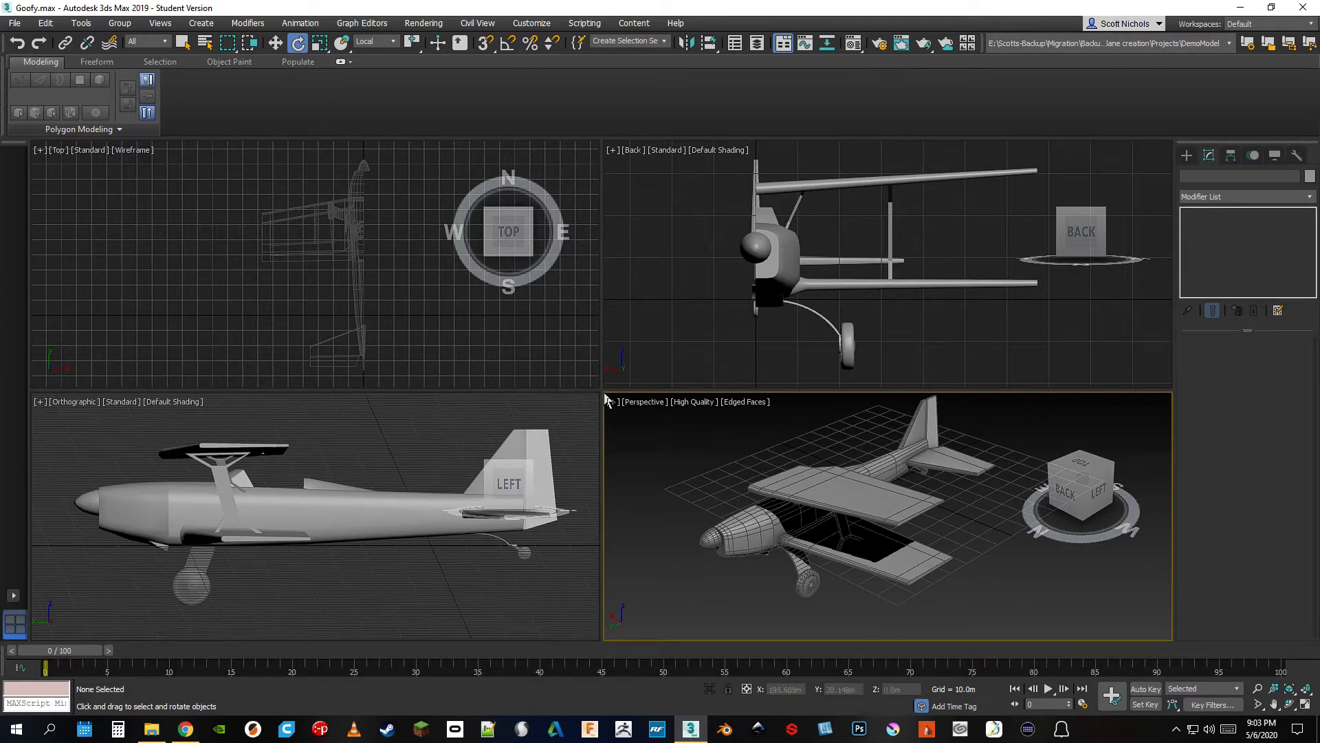
drag(597, 390, 976, 261)
drag(878, 327, 591, 404)
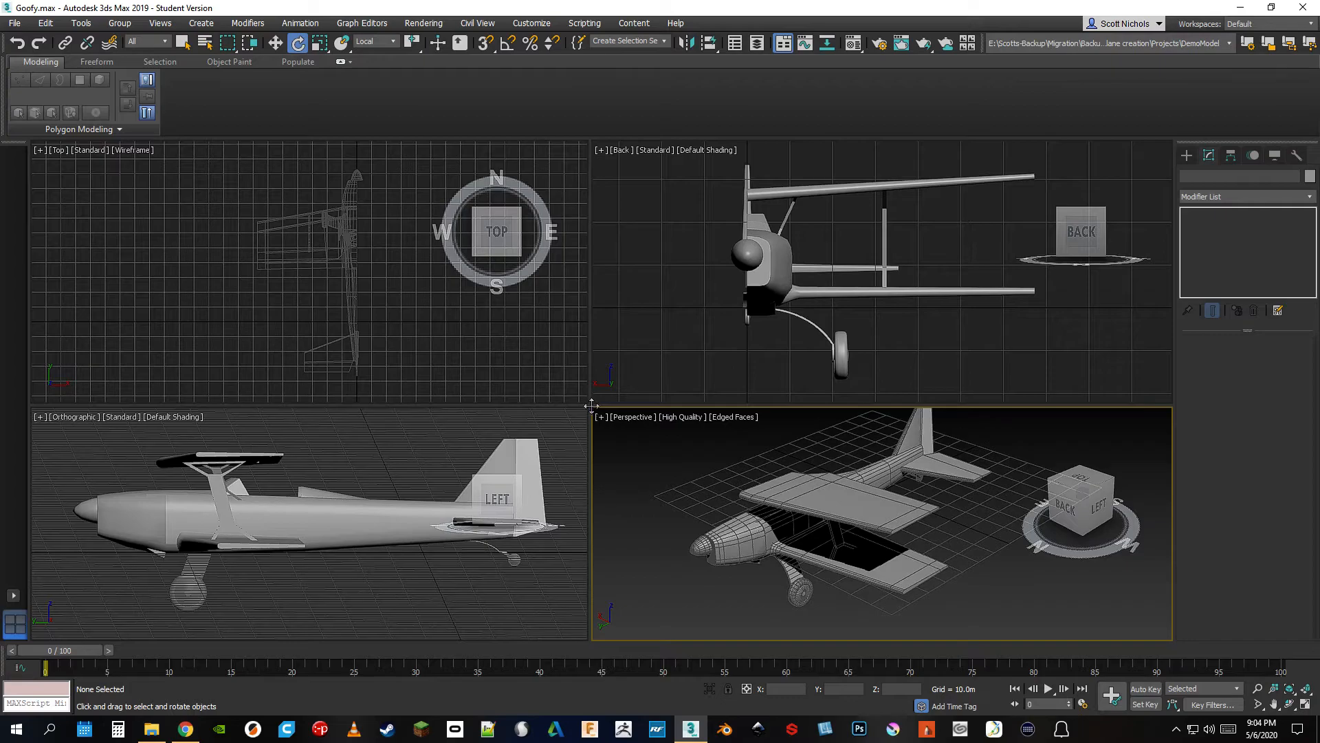
drag(761, 404, 701, 421)
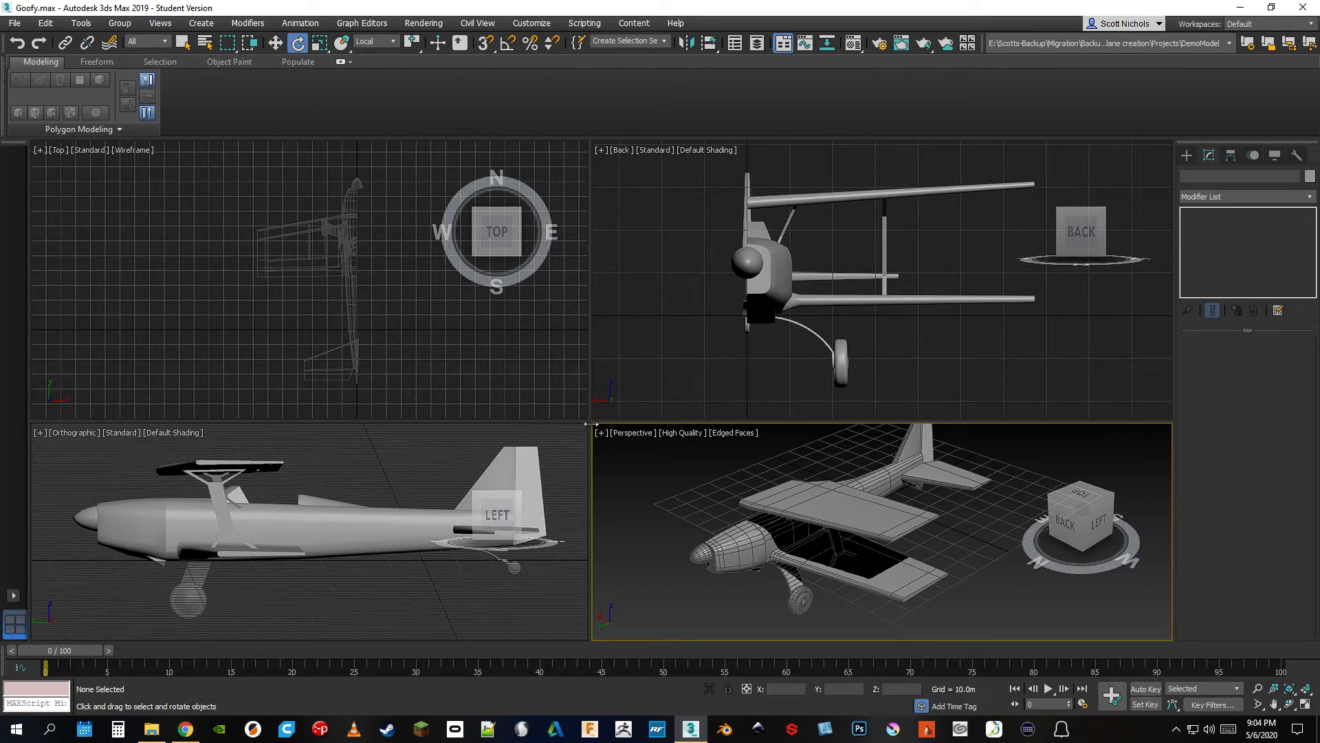
drag(590, 424, 574, 422)
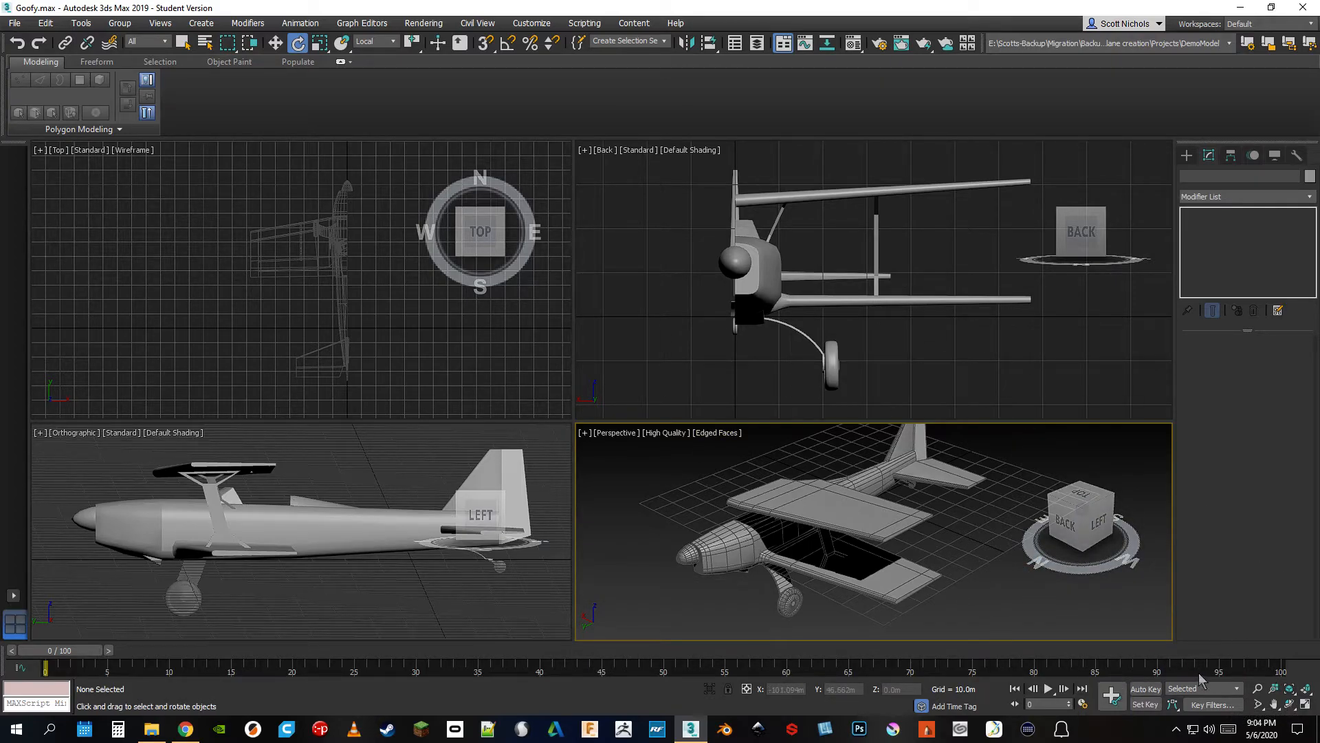
Maximize the Perspective viewport and orbit to a lower side view of the airplane
click(1306, 704)
mouse_move(1087, 255)
mouse_down()
mouse_move(1108, 230)
mouse_move(1071, 236)
mouse_up()
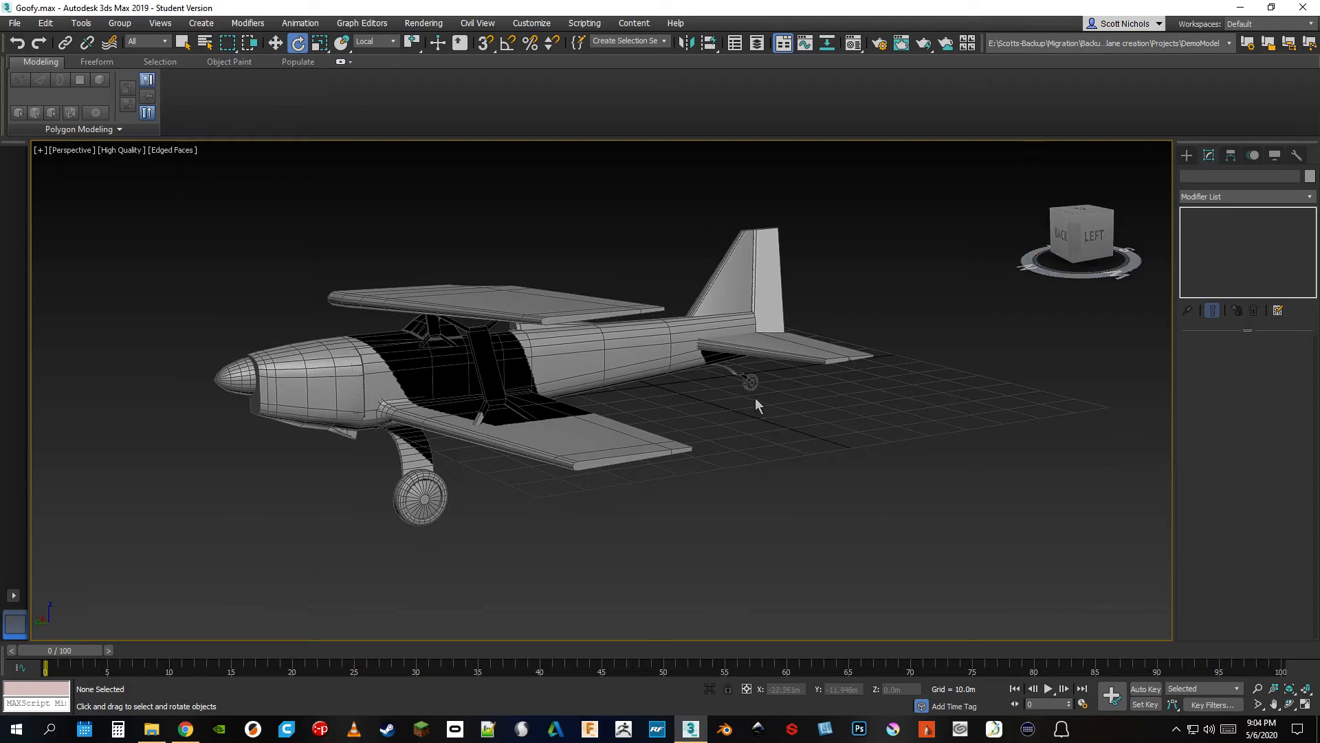
scroll(756, 404, up, 3)
scroll(818, 444, down, 3)
middle_drag(828, 431, 845, 434)
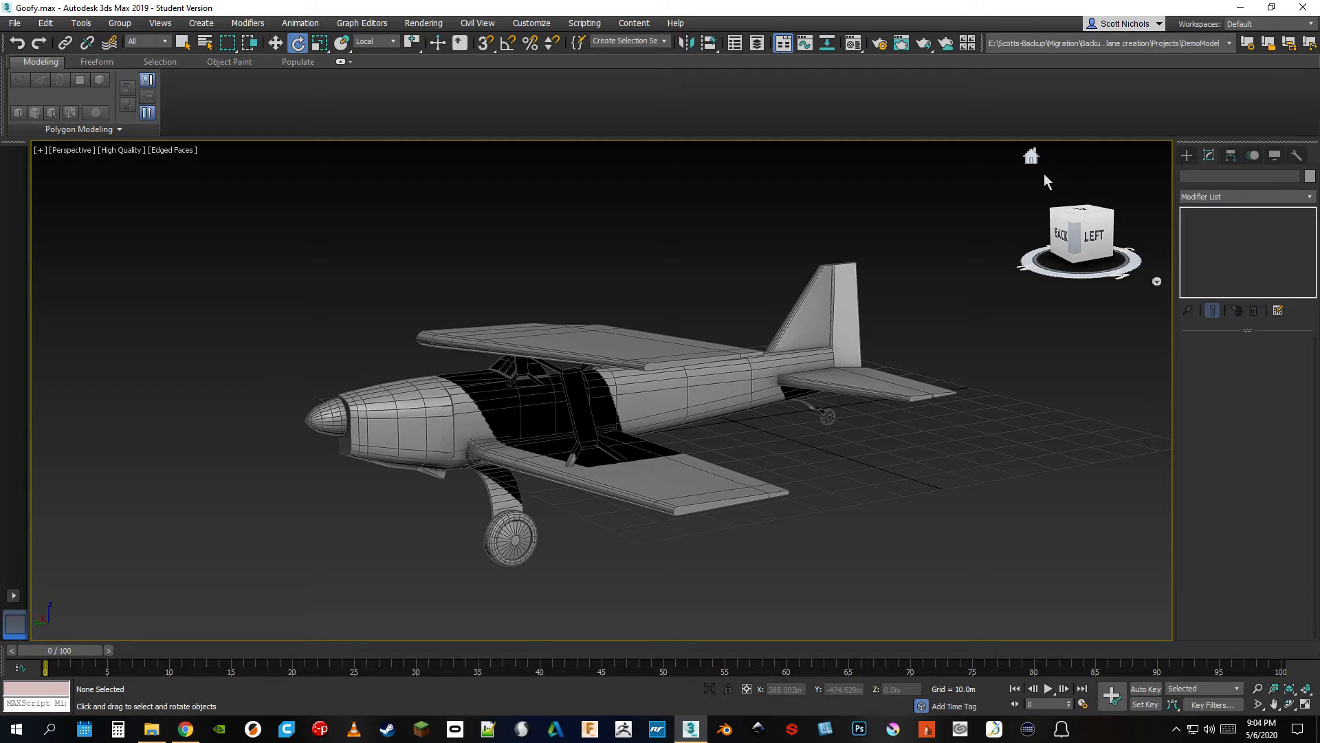
Switch the maximized viewport to the Front, Bottom and Top views, then restore the four-viewport layout
key(f)
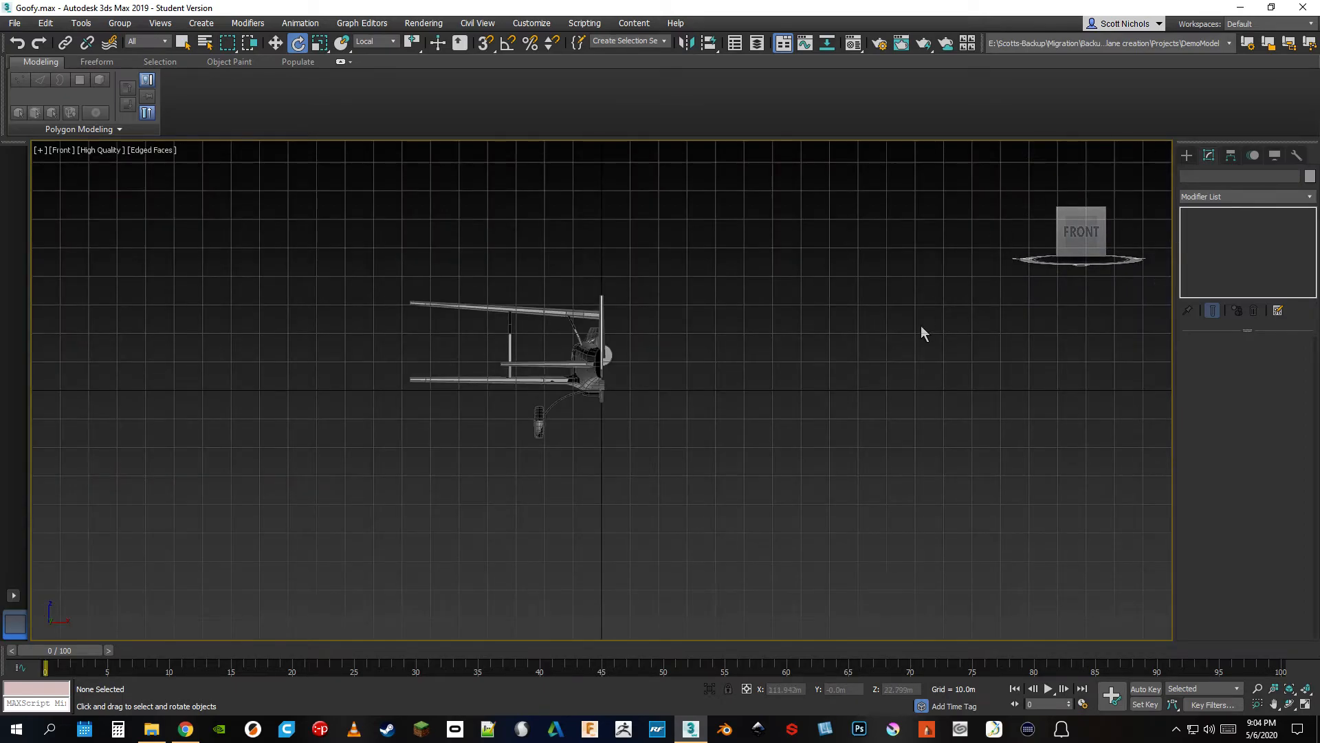
key(b)
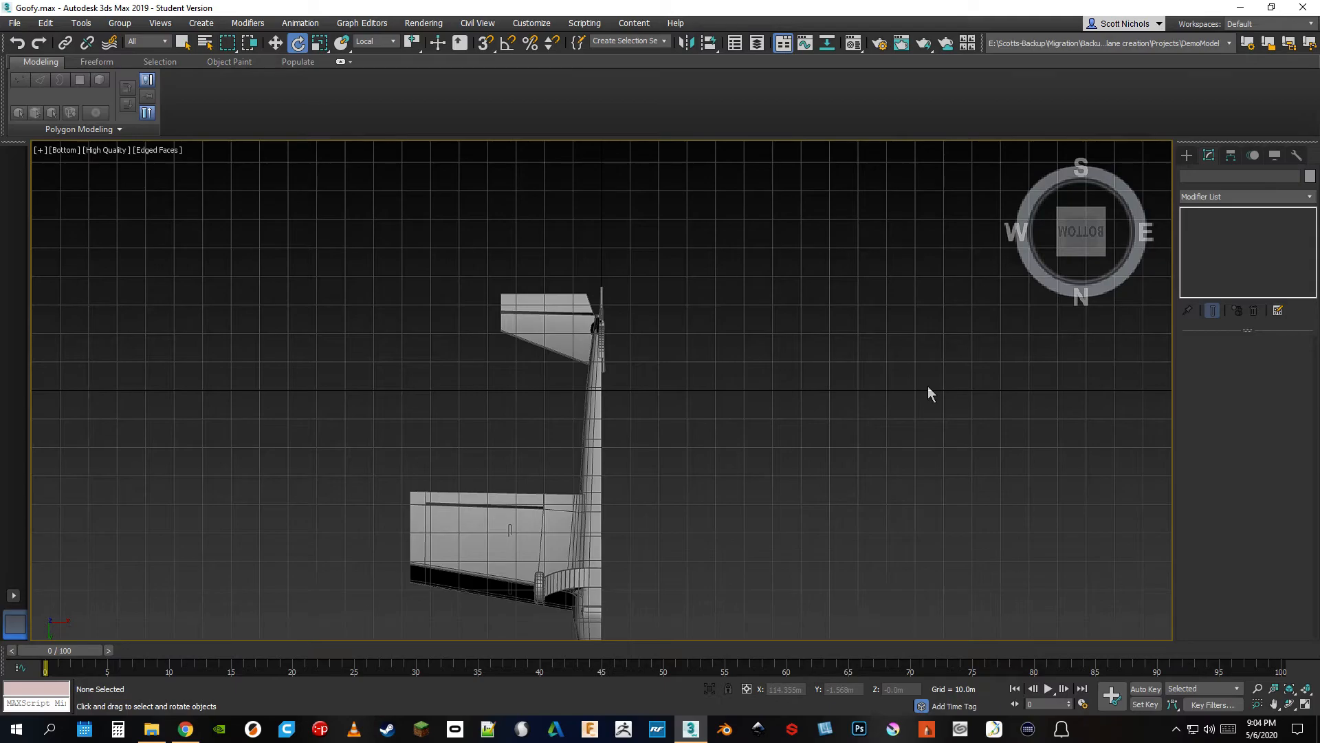
key(t)
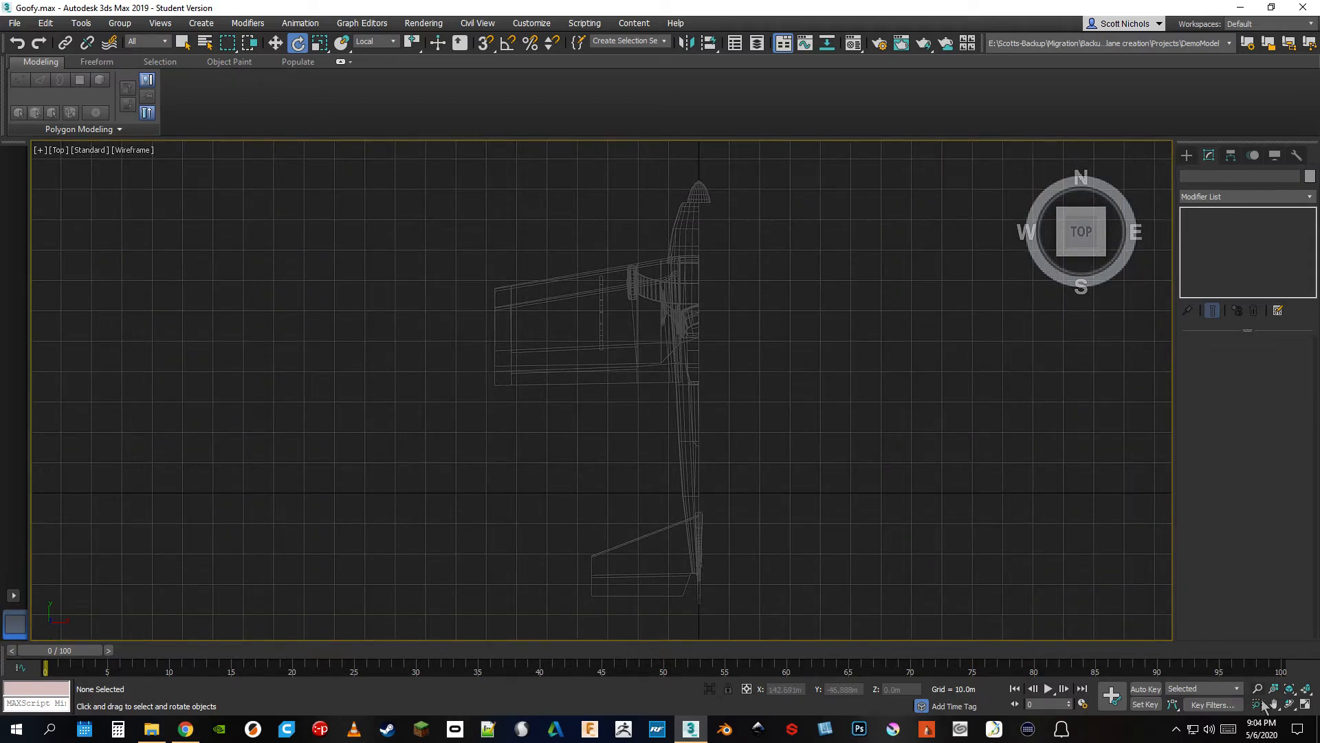
click(1304, 708)
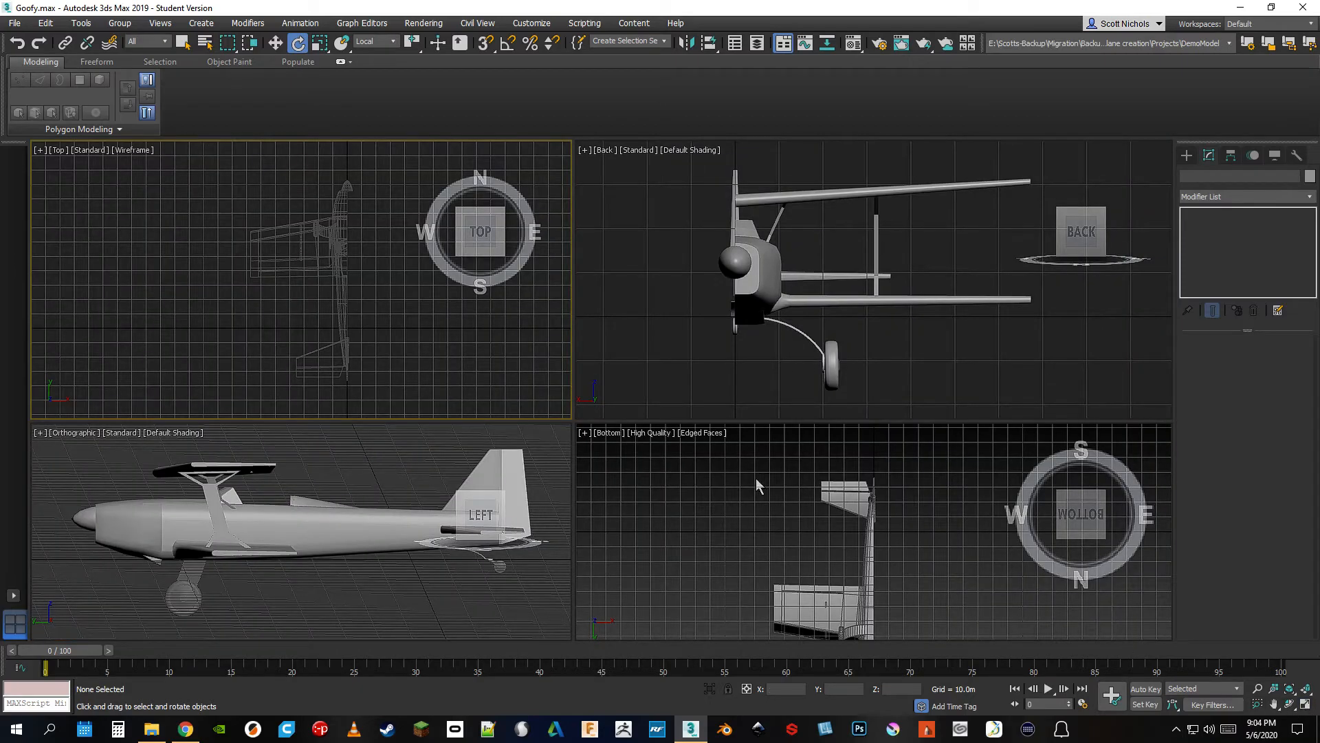
Change the Bottom viewport back to Perspective and fit the airplane in all viewports
middle_drag(791, 494, 769, 462)
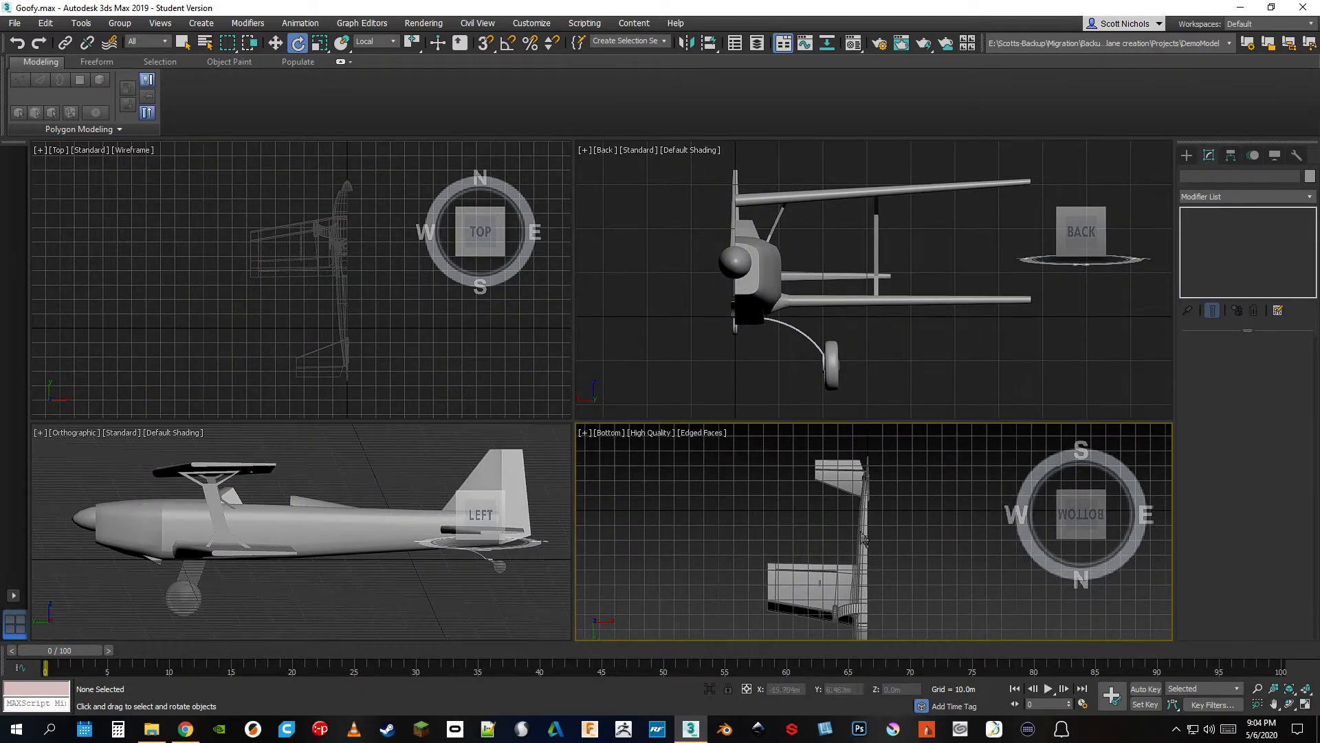
mouse_move(1082, 521)
mouse_down()
mouse_move(1078, 597)
mouse_move(1049, 623)
mouse_move(1082, 518)
mouse_up()
click(1030, 442)
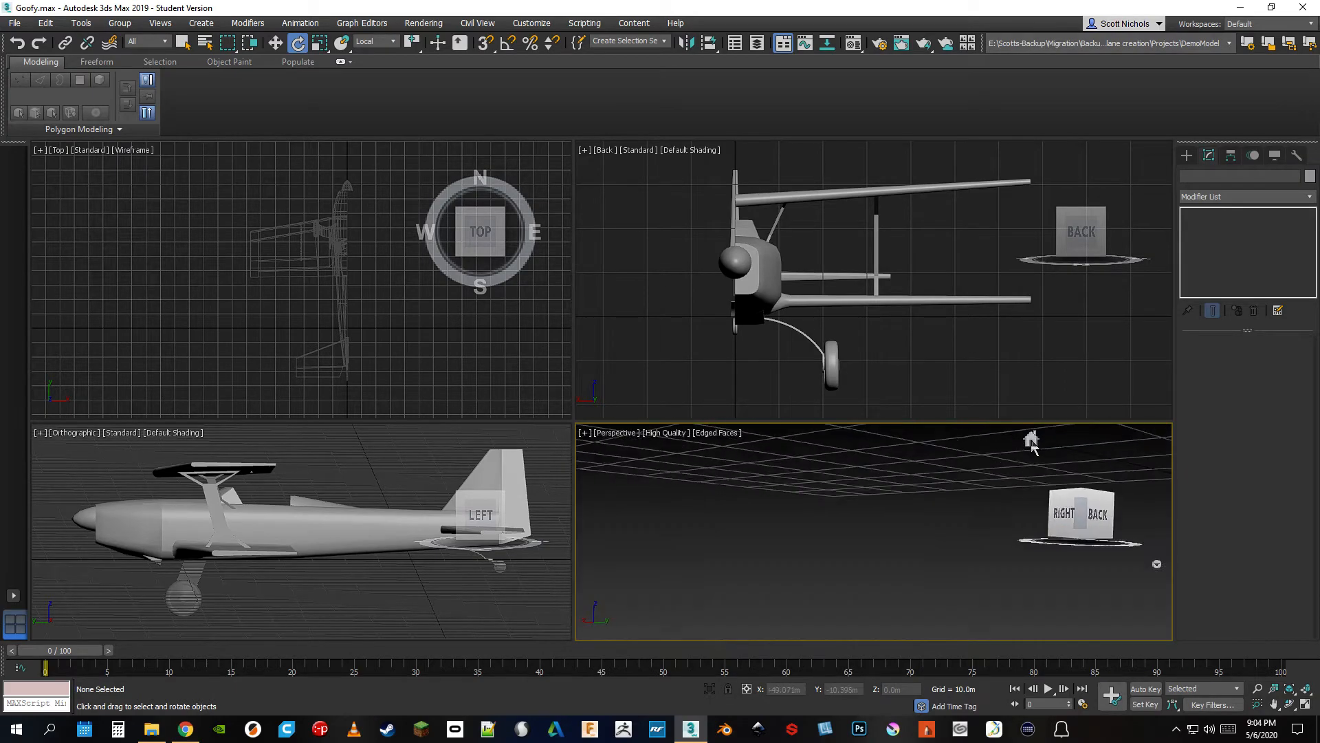
click(1305, 689)
scroll(784, 524, up, 5)
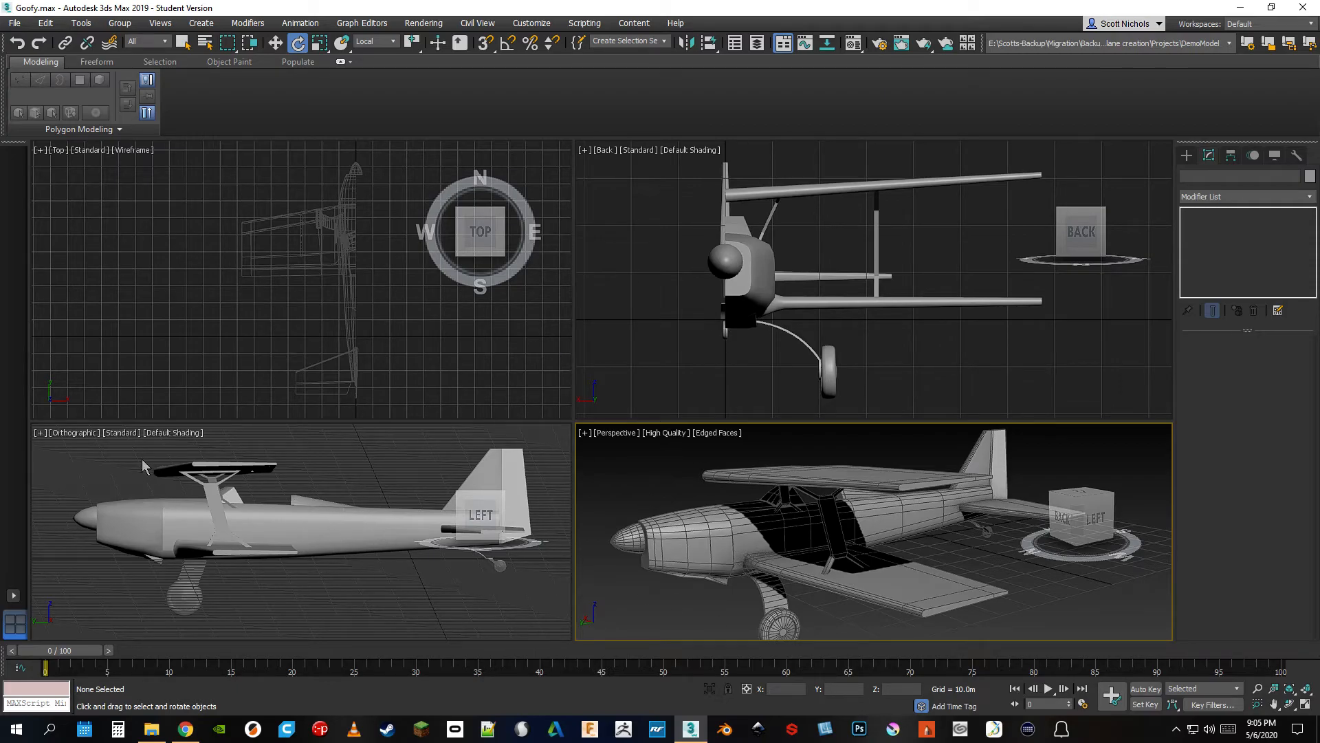
Turn on Edged Faces in the Orthographic viewport and switch it to the Left view
click(170, 434)
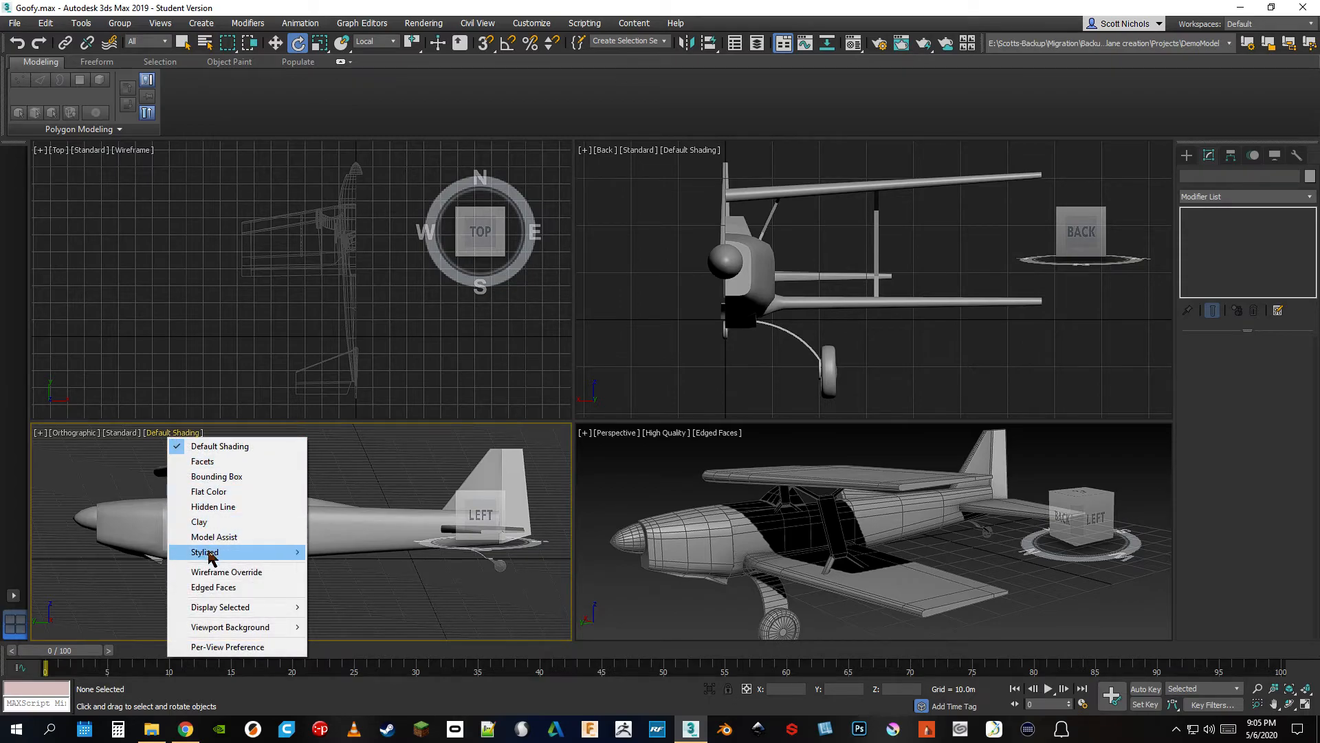
click(210, 587)
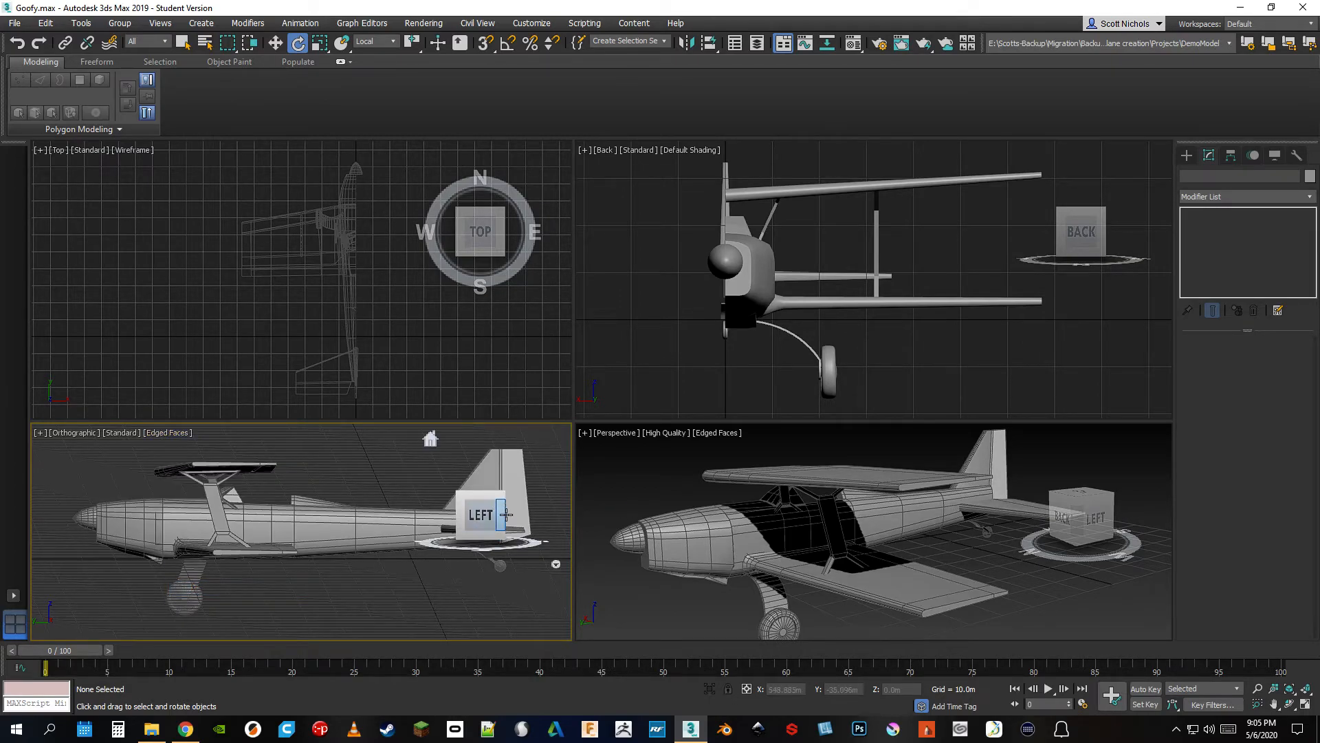
click(474, 516)
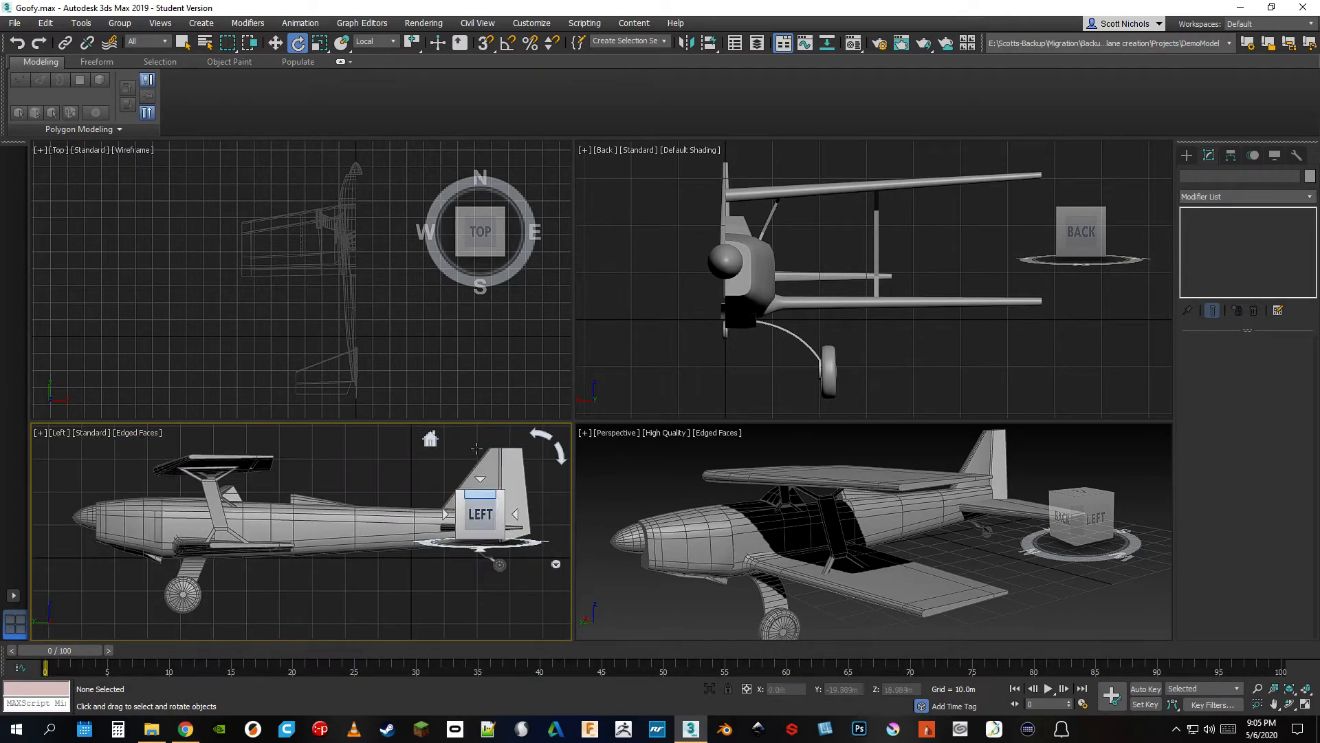
Zoom and pan the Top and Back viewports to reframe the airplane
scroll(324, 315, up, 5)
middle_drag(282, 260, 309, 327)
scroll(341, 259, down, 4)
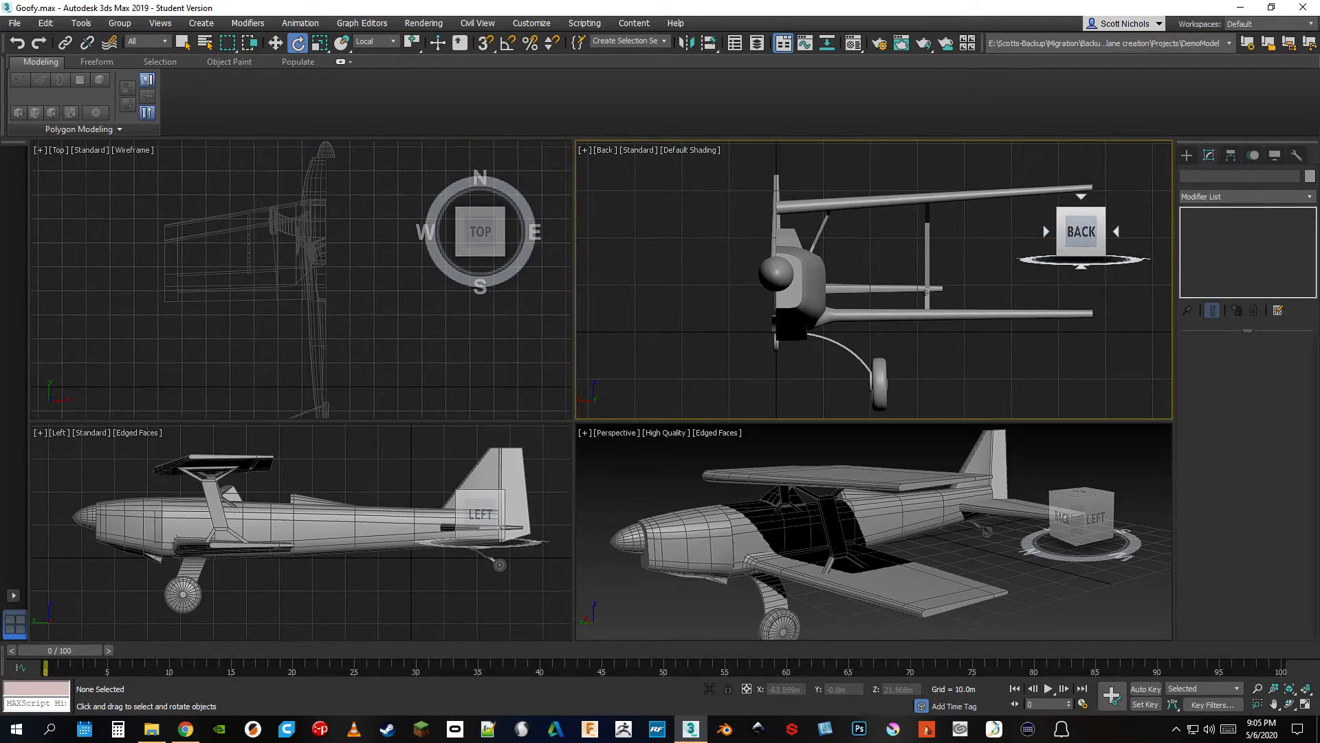
Rotate the Back viewport to an angled view, return it to Back and fit the airplane in all four viewports
click(1101, 212)
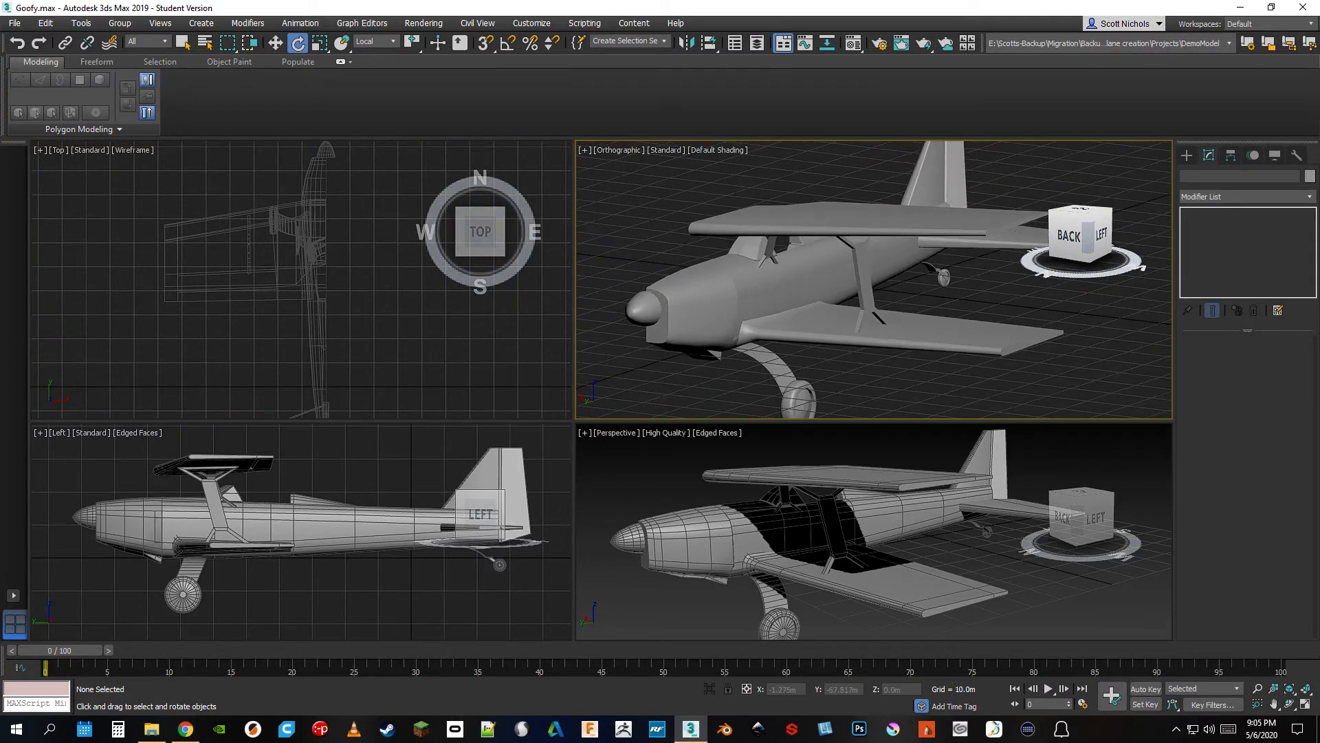
click(1077, 237)
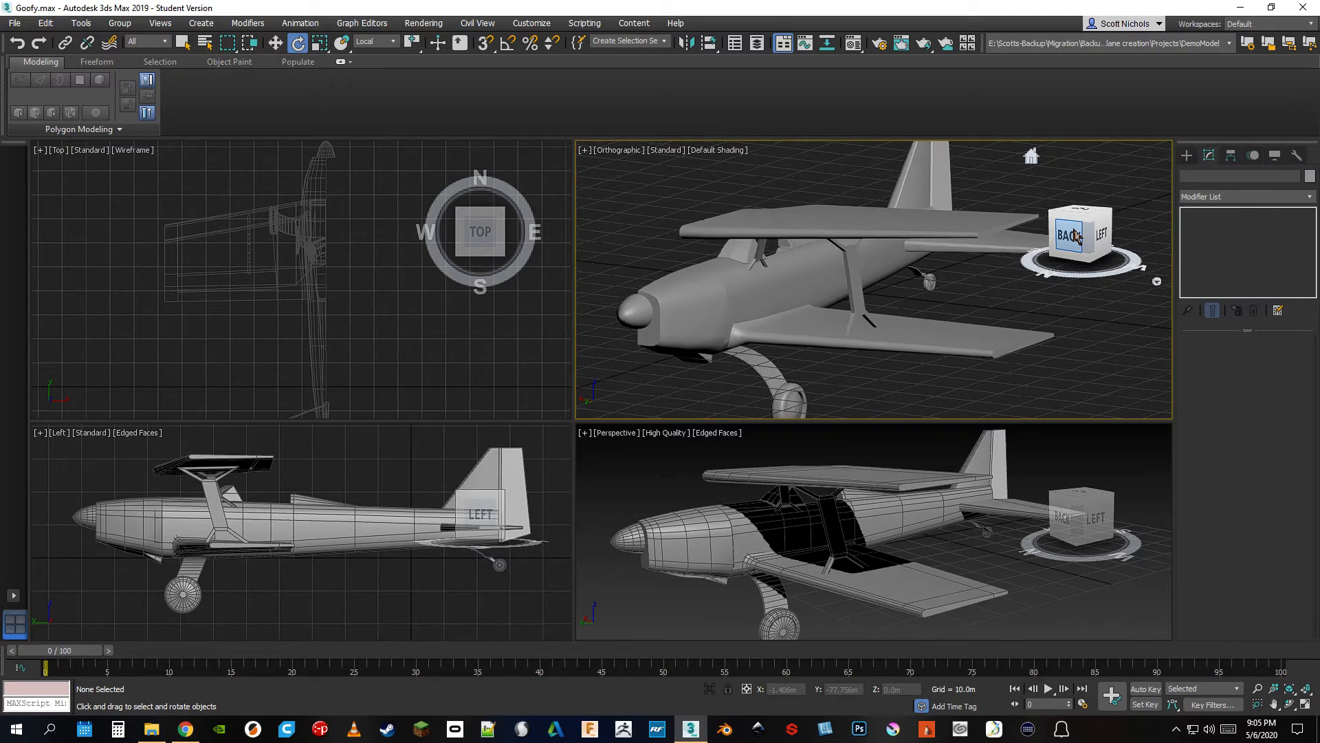
click(1288, 689)
Pan the Left and Perspective viewports to reposition the airplane and orbit the Perspective view slightly
middle_drag(311, 540, 285, 557)
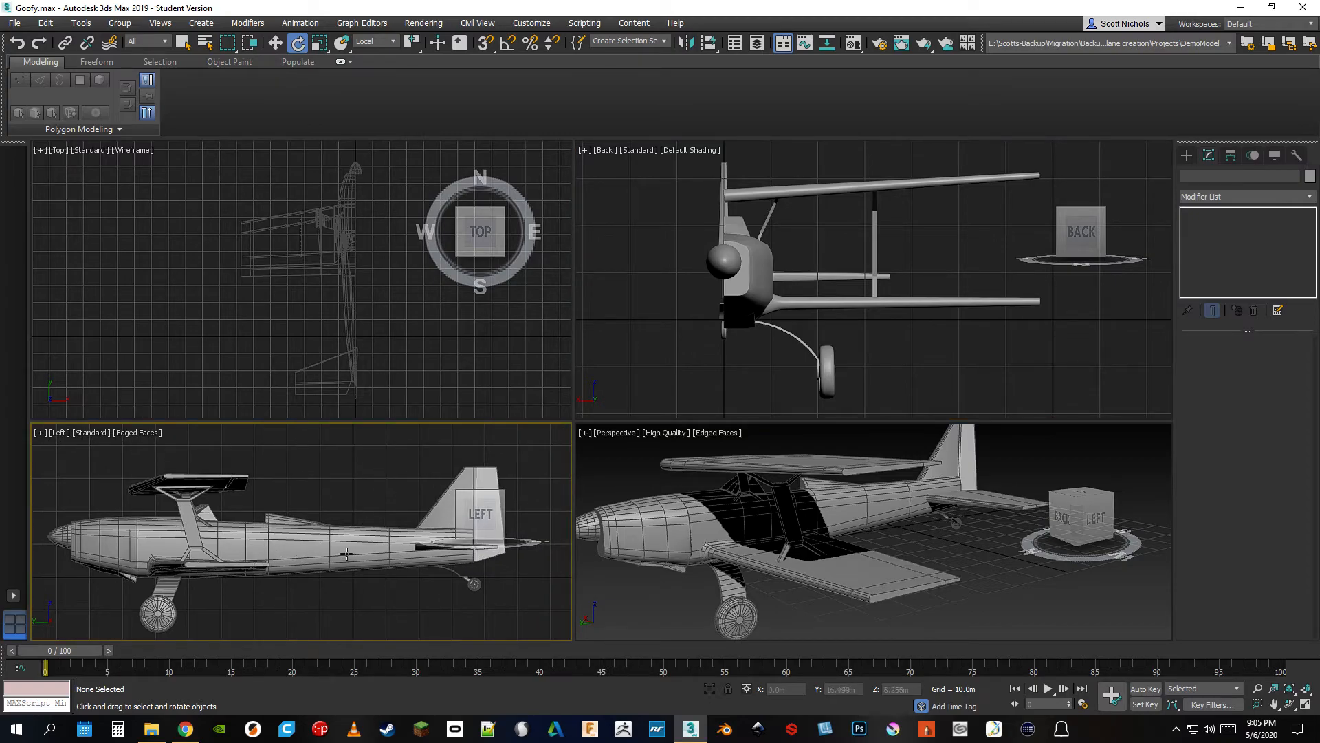
middle_drag(643, 605, 691, 609)
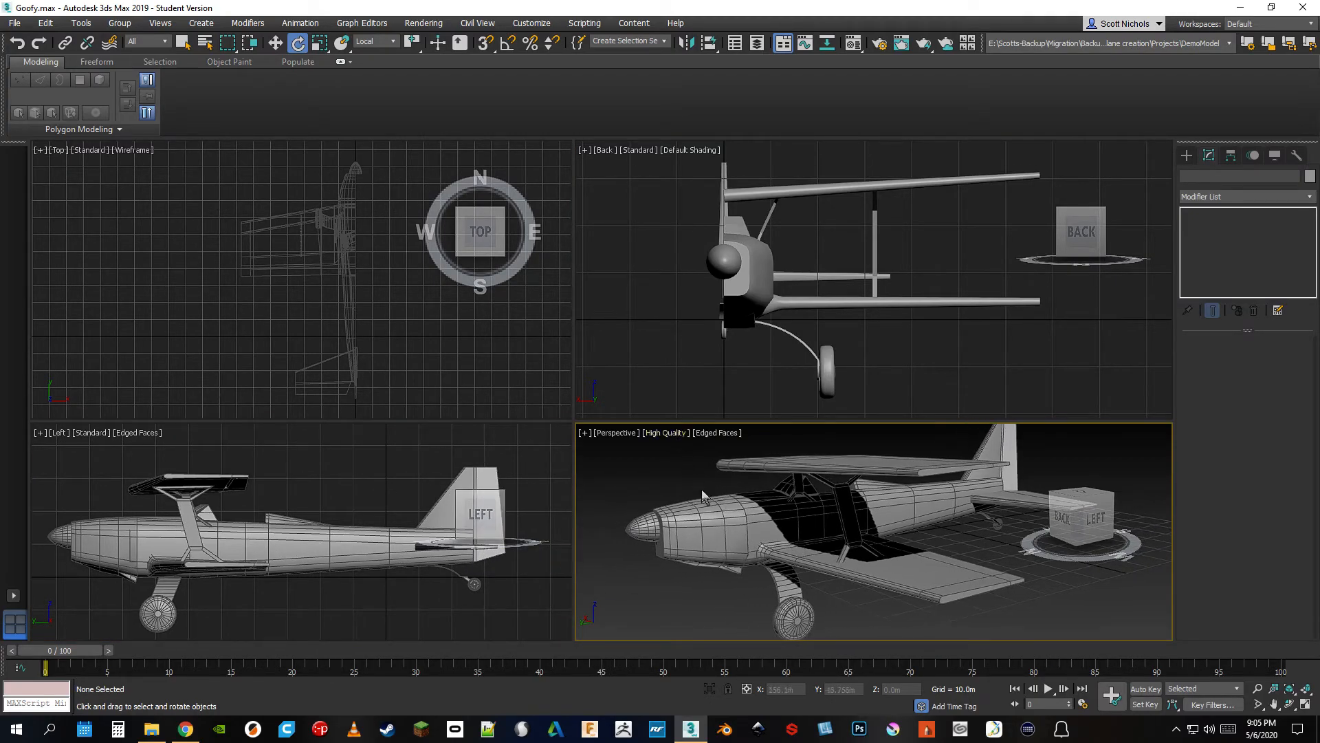
mouse_move(1095, 520)
mouse_down()
mouse_move(1045, 540)
mouse_move(997, 523)
mouse_move(1038, 506)
mouse_move(1095, 540)
mouse_move(1090, 516)
mouse_move(1082, 526)
mouse_up()
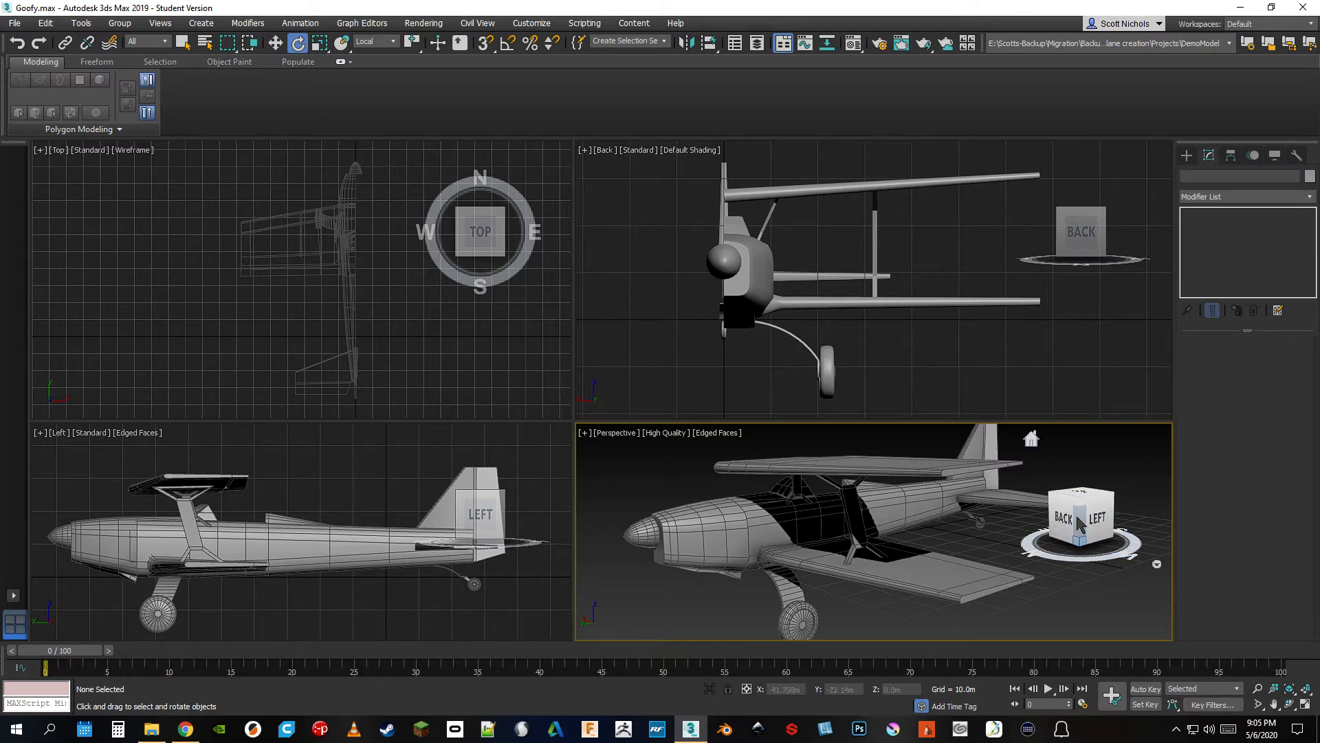
Set the ViewCube size to Small for all views and close the viewport configuration
click(1157, 563)
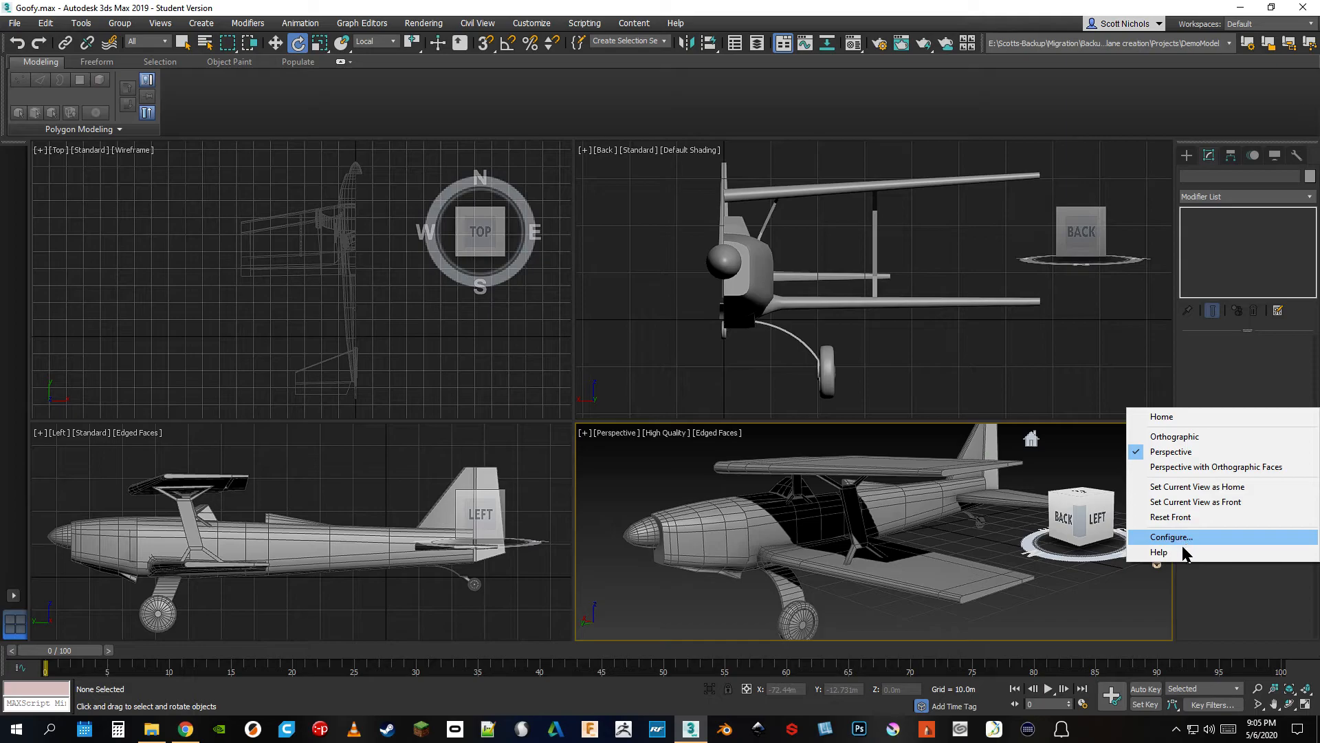
click(1180, 540)
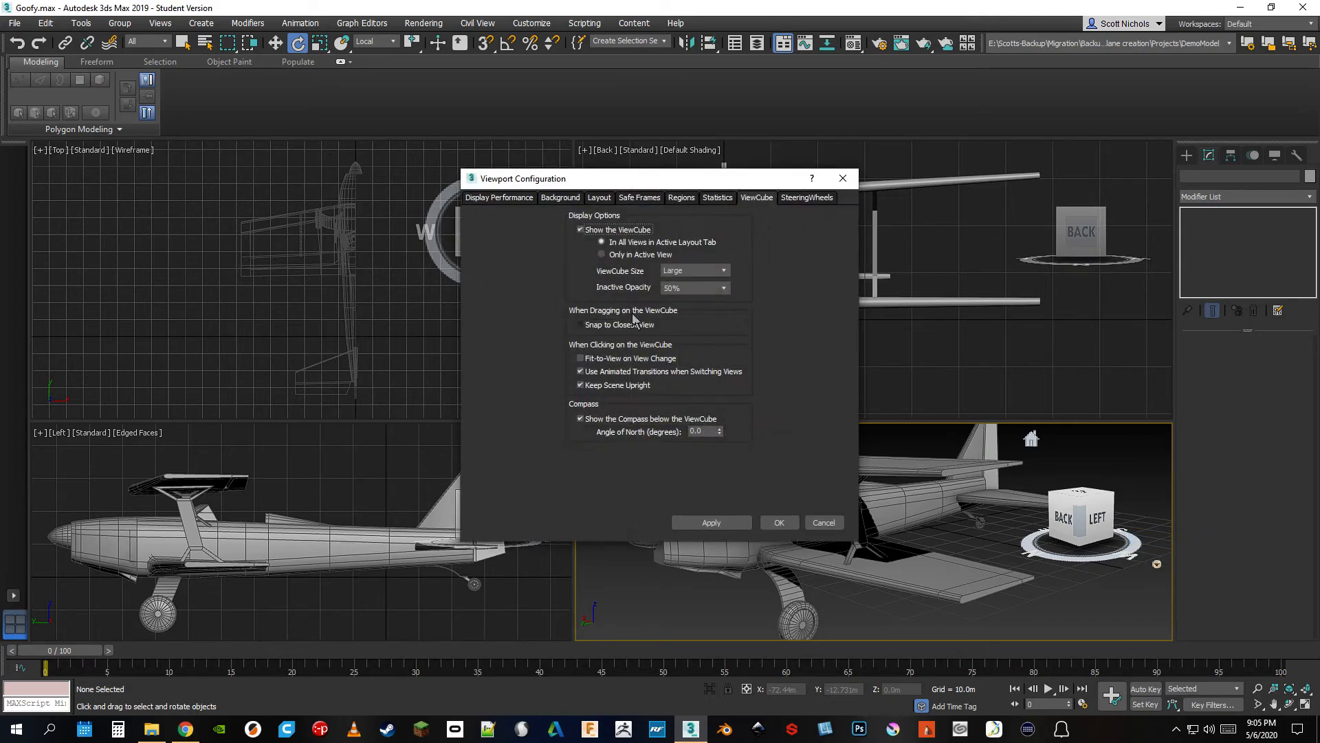
click(720, 272)
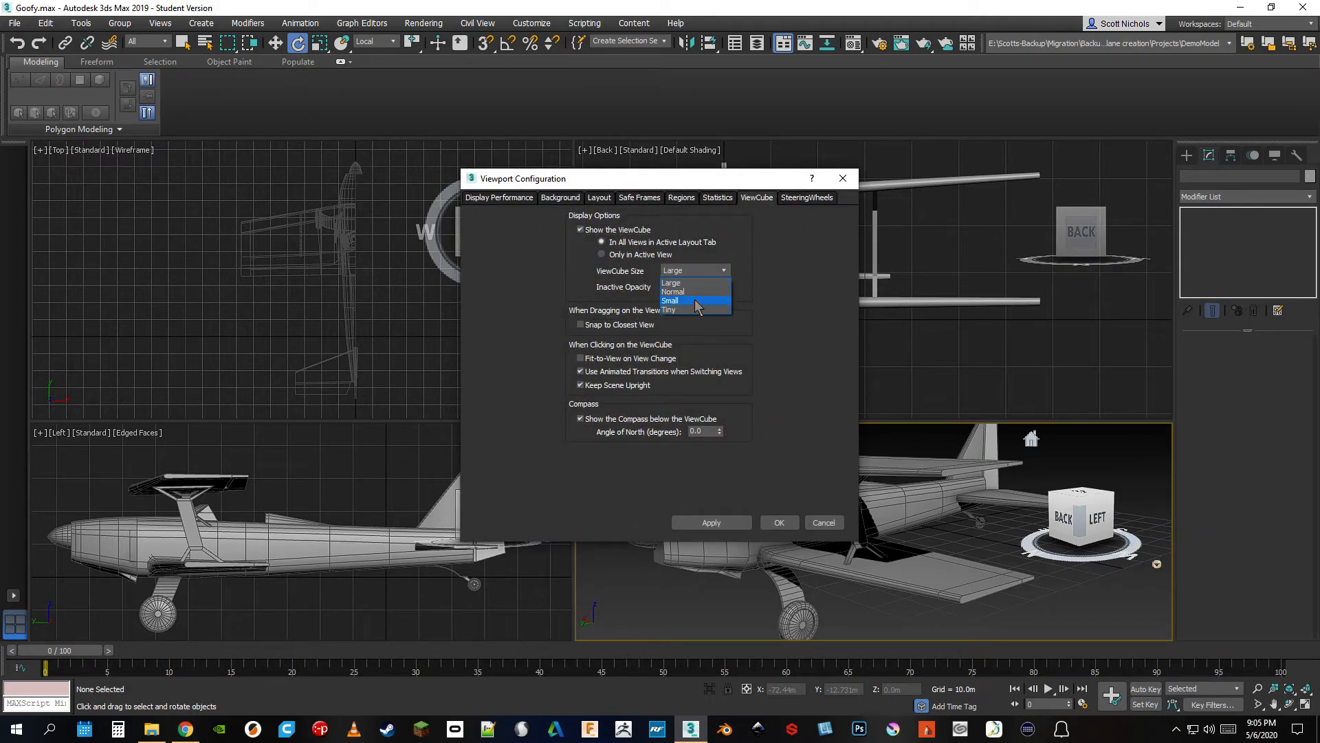
click(728, 524)
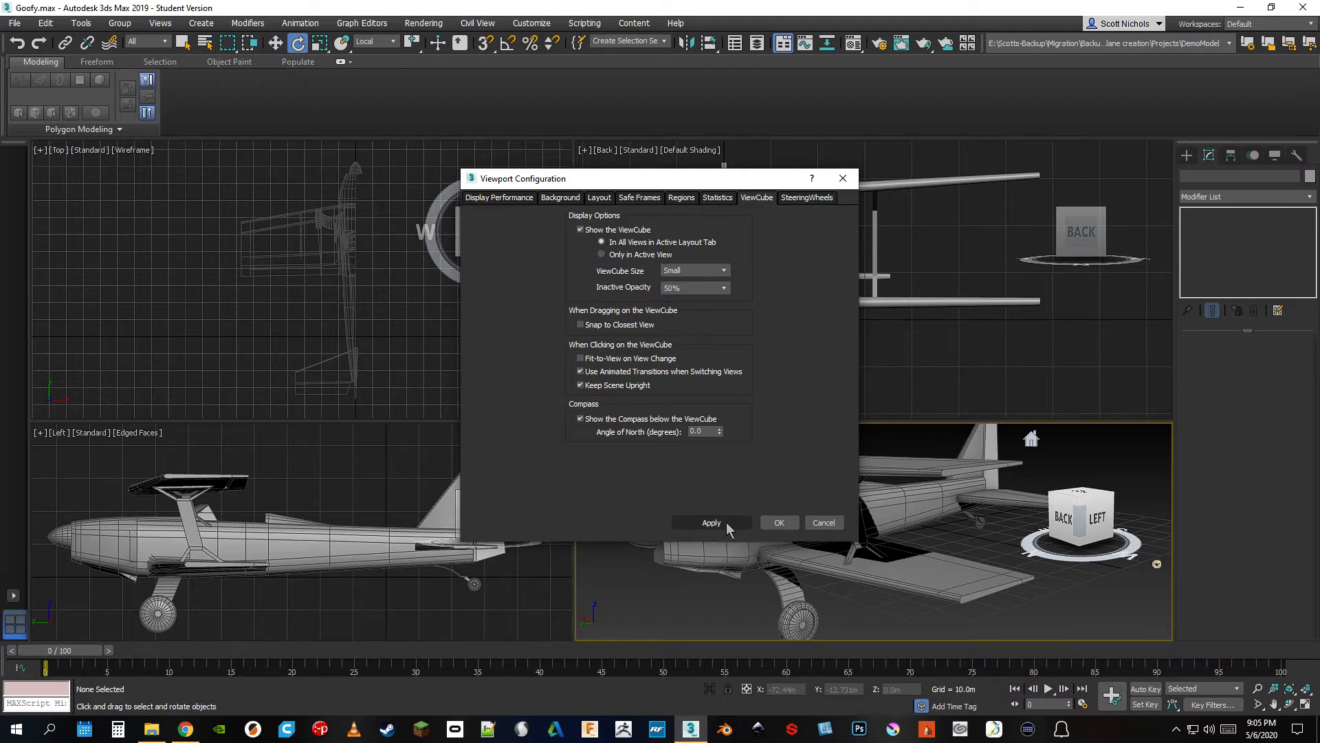
click(839, 182)
Maximize the Perspective viewport and pan and orbit around the airplane
drag(1143, 468, 1087, 469)
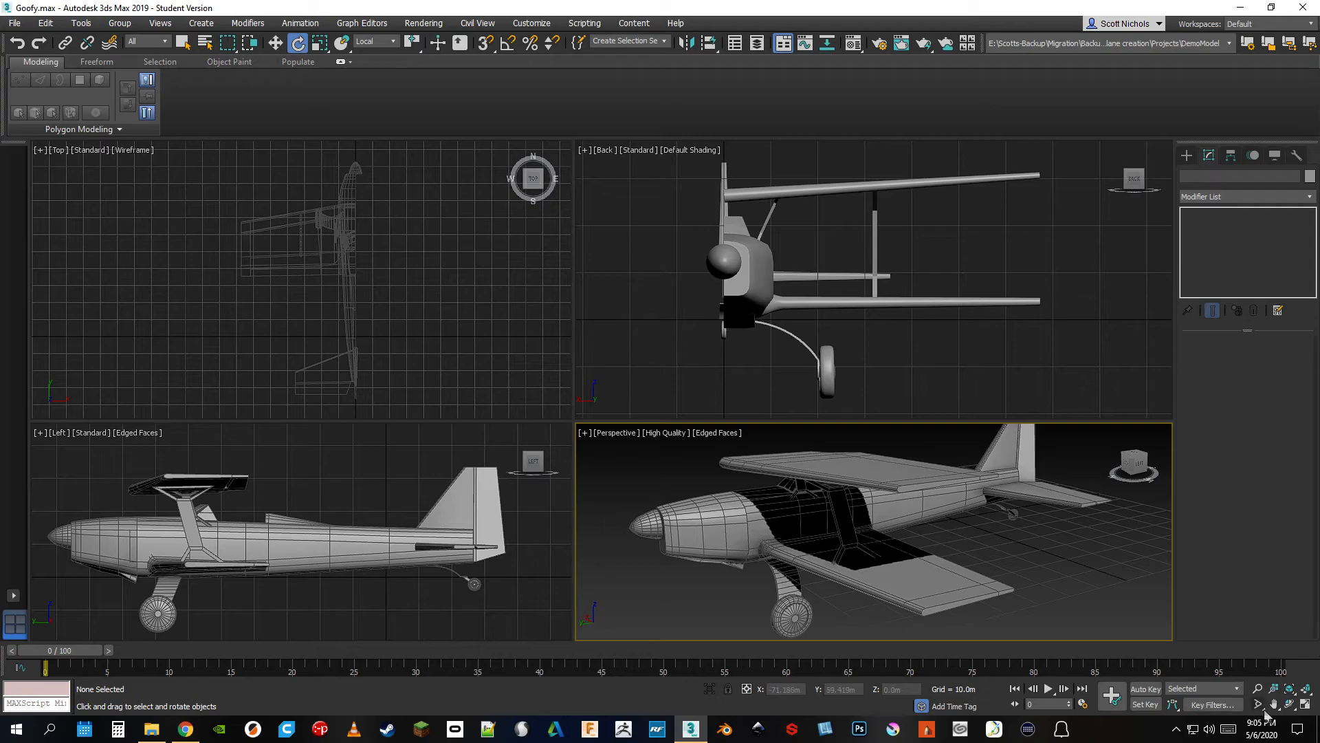
click(1305, 703)
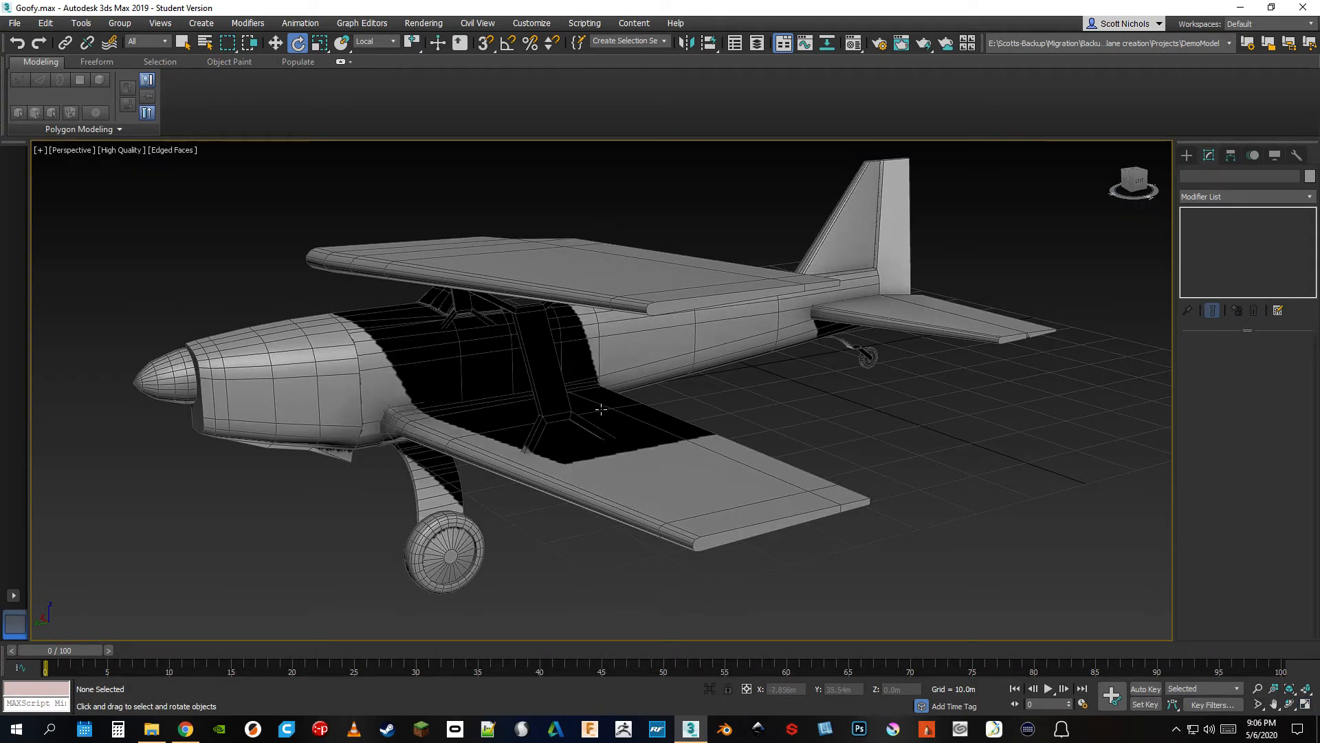
middle_drag(645, 436, 564, 430)
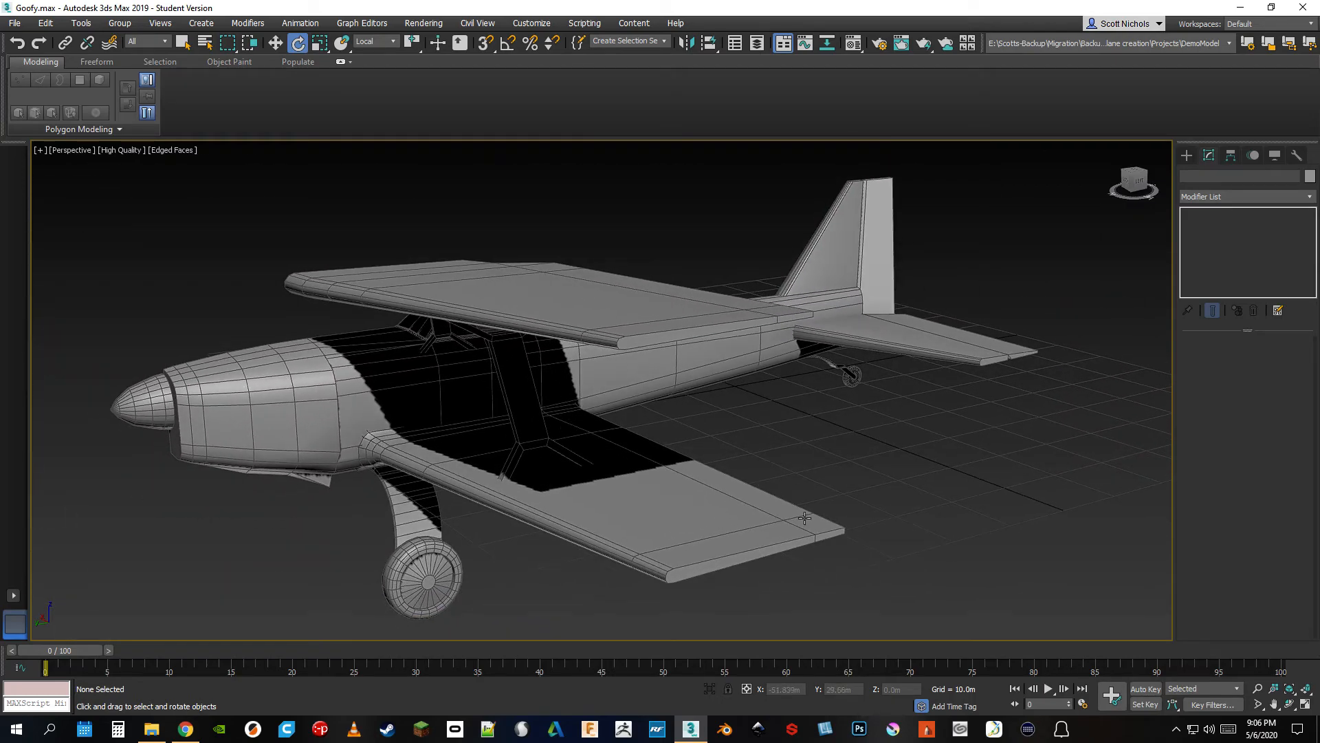
alt+middle_drag(889, 493, 908, 472)
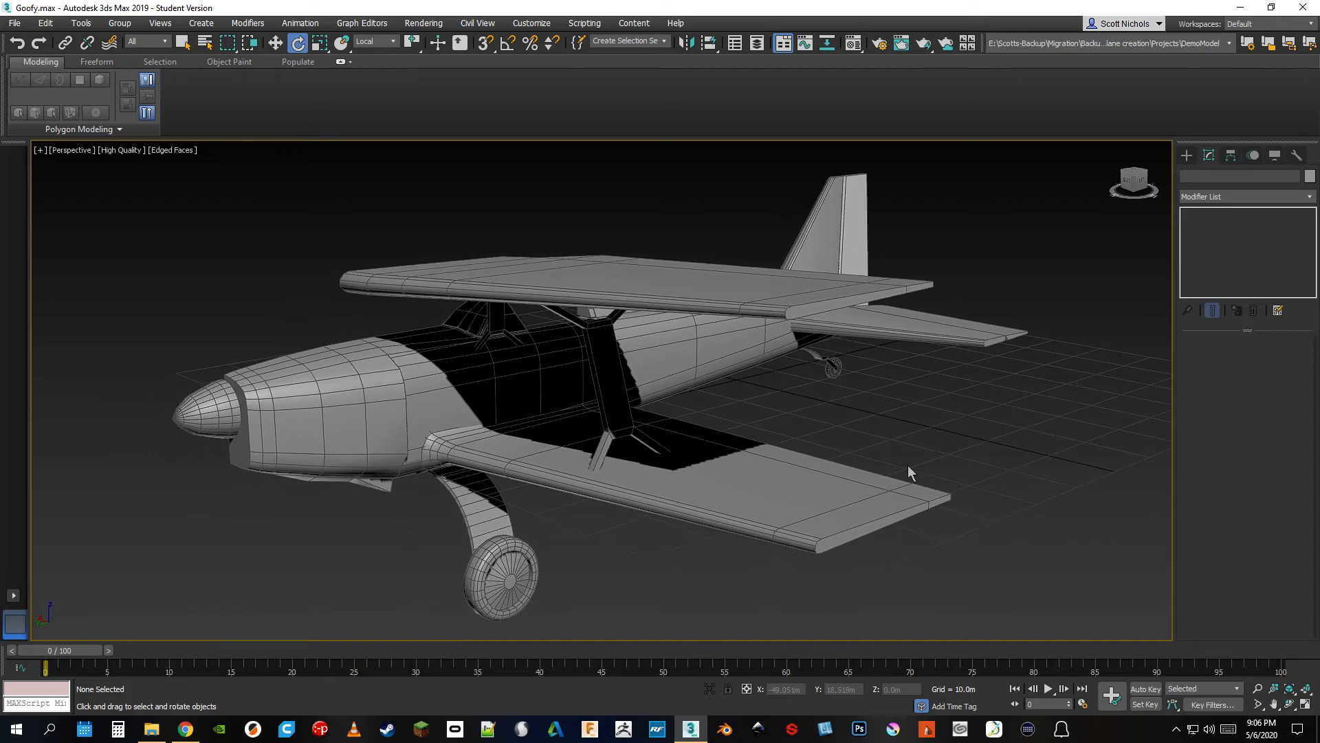
Zoom in and out repeatedly on the airplane in the maximized Perspective viewport
scroll(911, 457, up, 5)
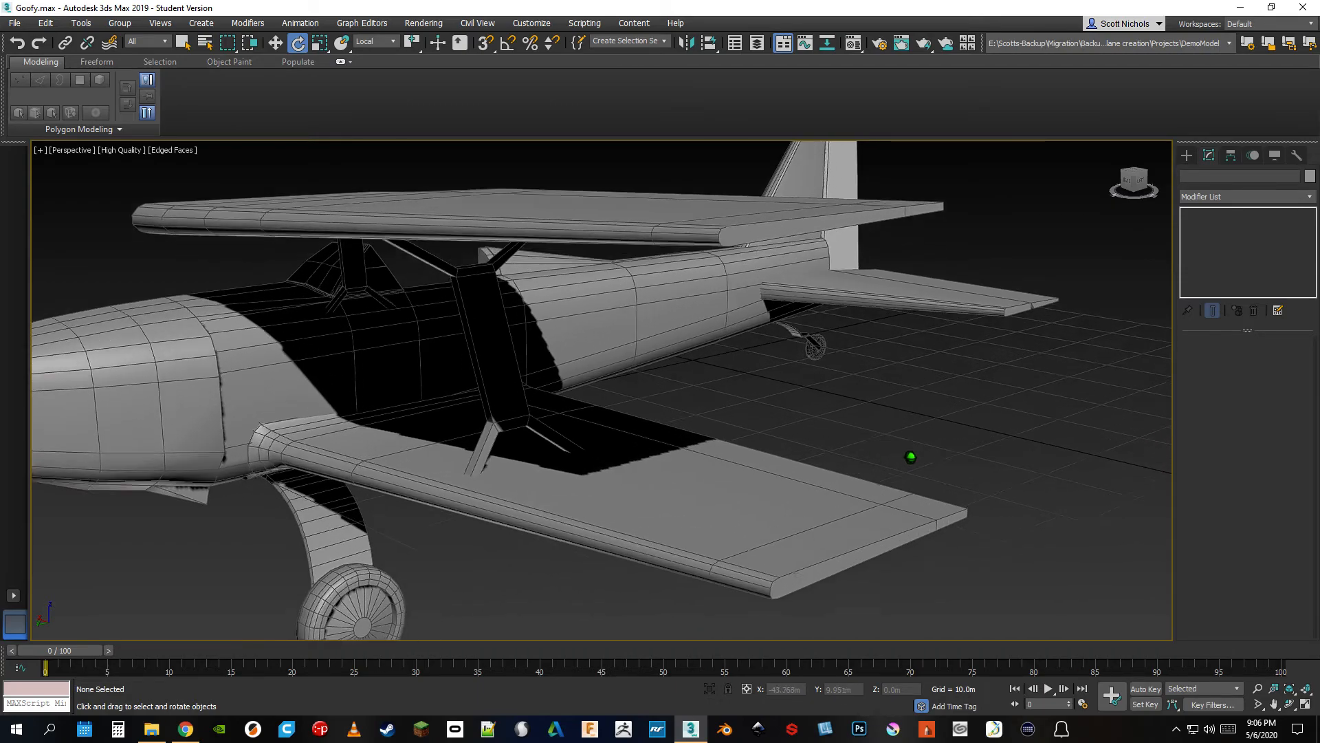
scroll(910, 457, down, 7)
scroll(911, 457, down, 3)
scroll(911, 456, up, 6)
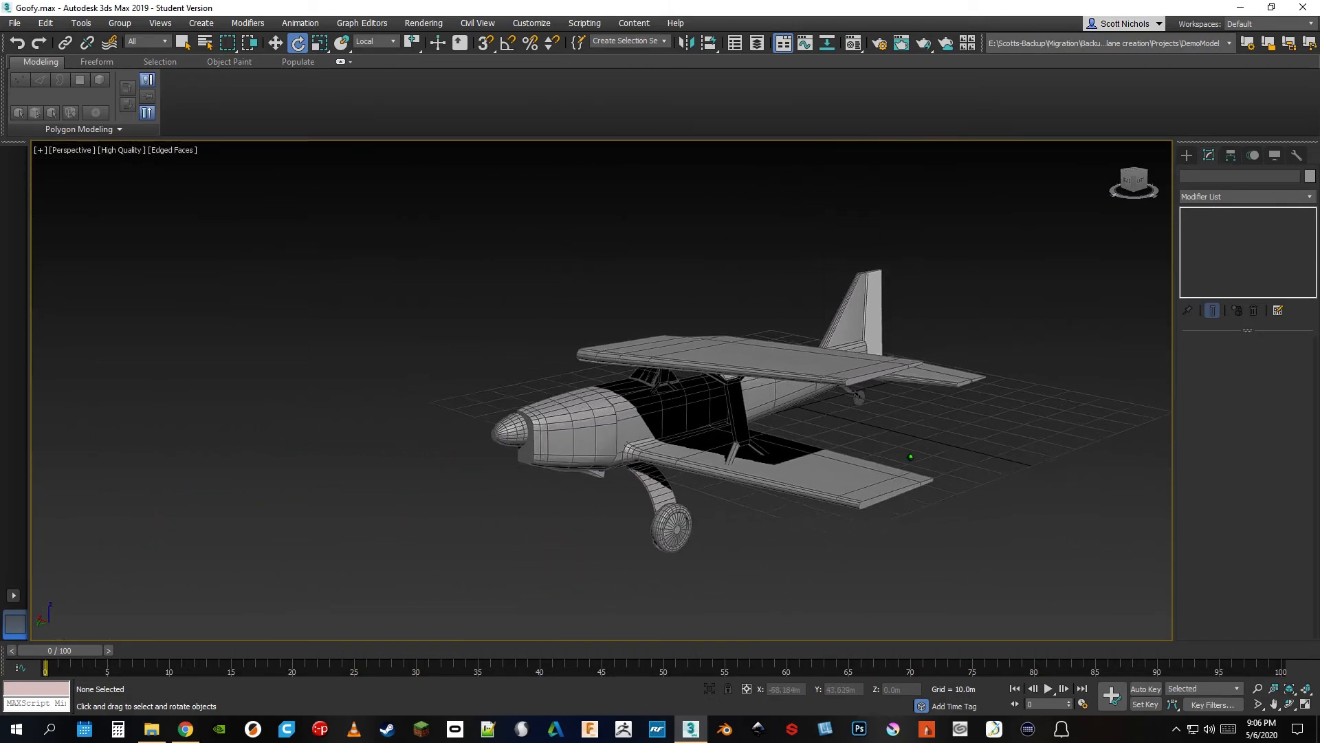
scroll(910, 456, down, 2)
scroll(910, 457, down, 4)
scroll(910, 456, up, 4)
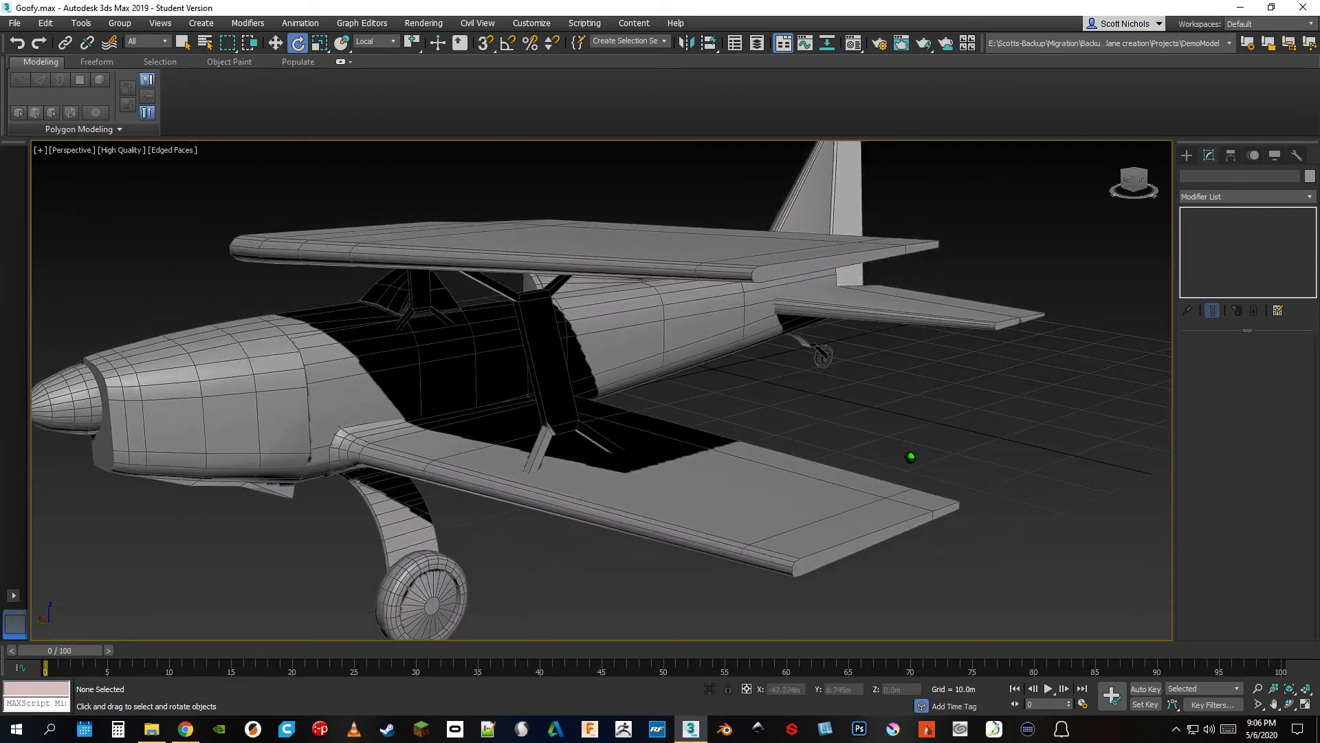
scroll(910, 456, down, 2)
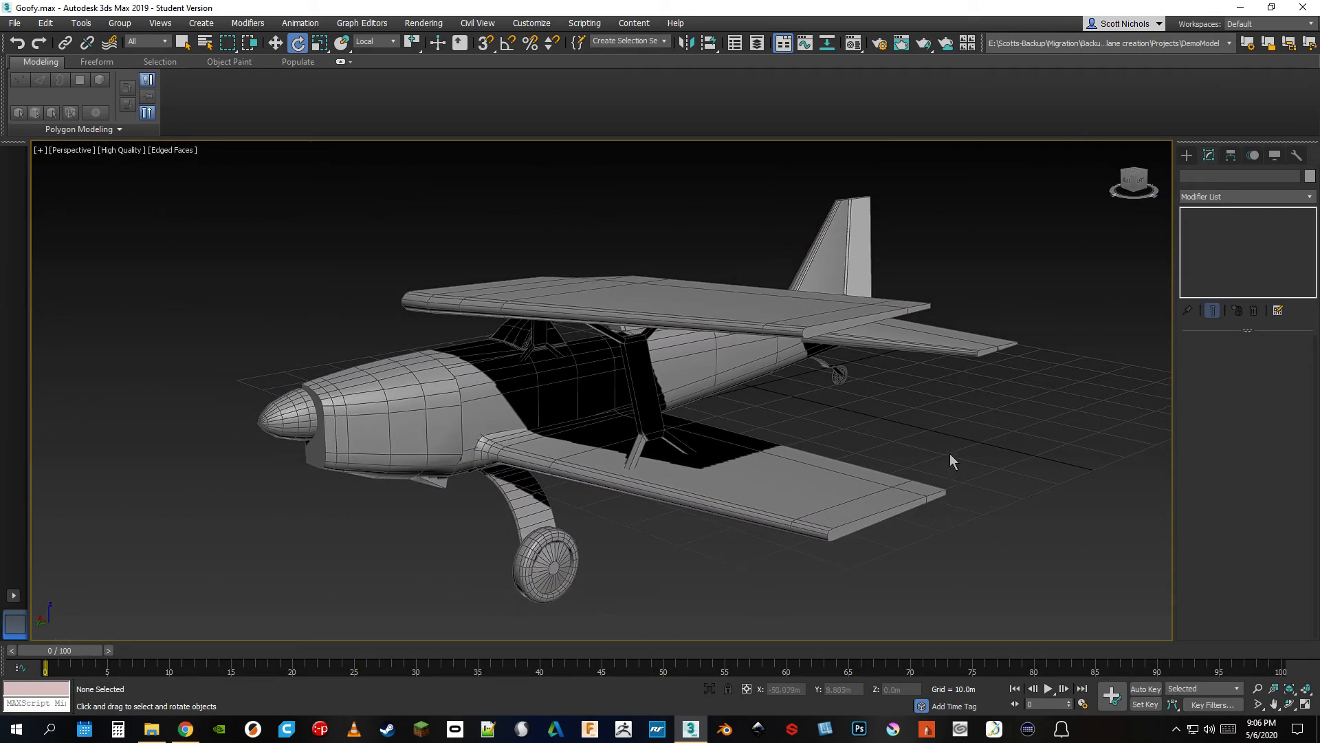
Combine panning, zooming and orbiting to view the airplane from several angles in the Perspective viewport
middle_drag(951, 458, 912, 458)
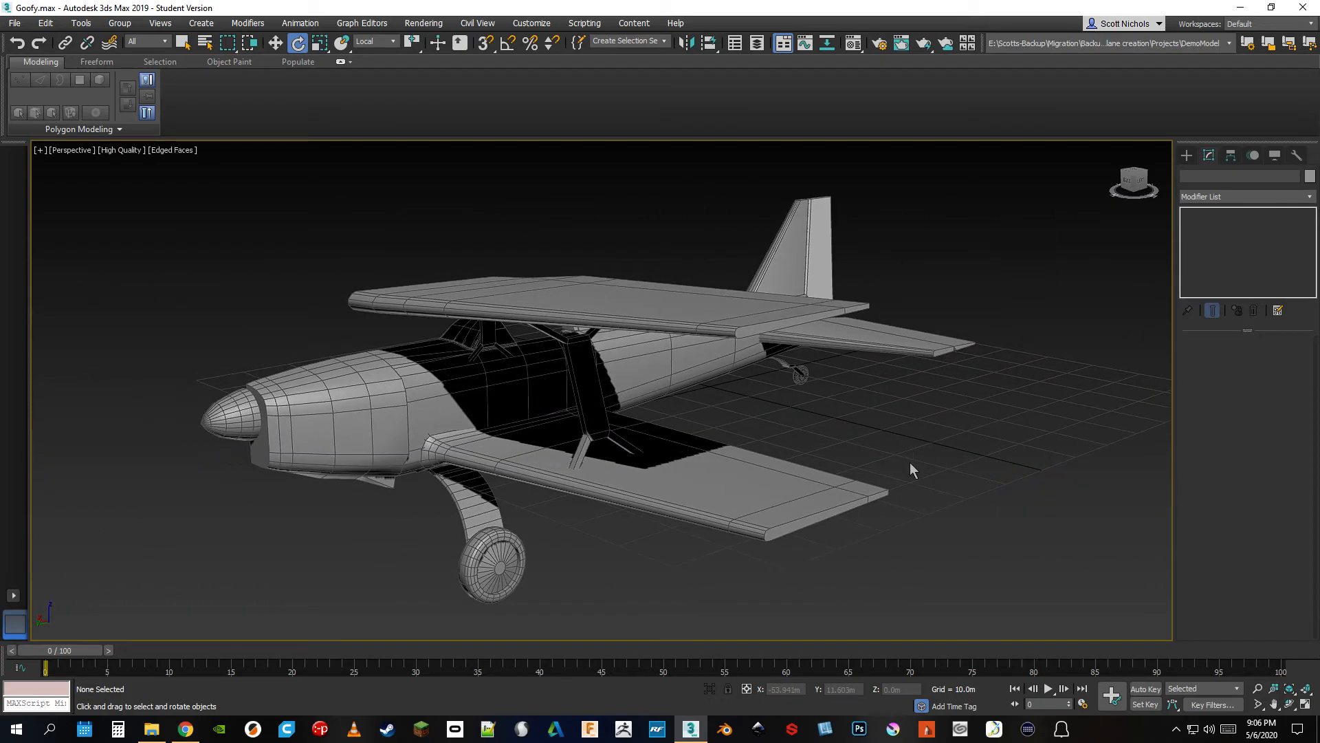
middle_drag(903, 423, 758, 451)
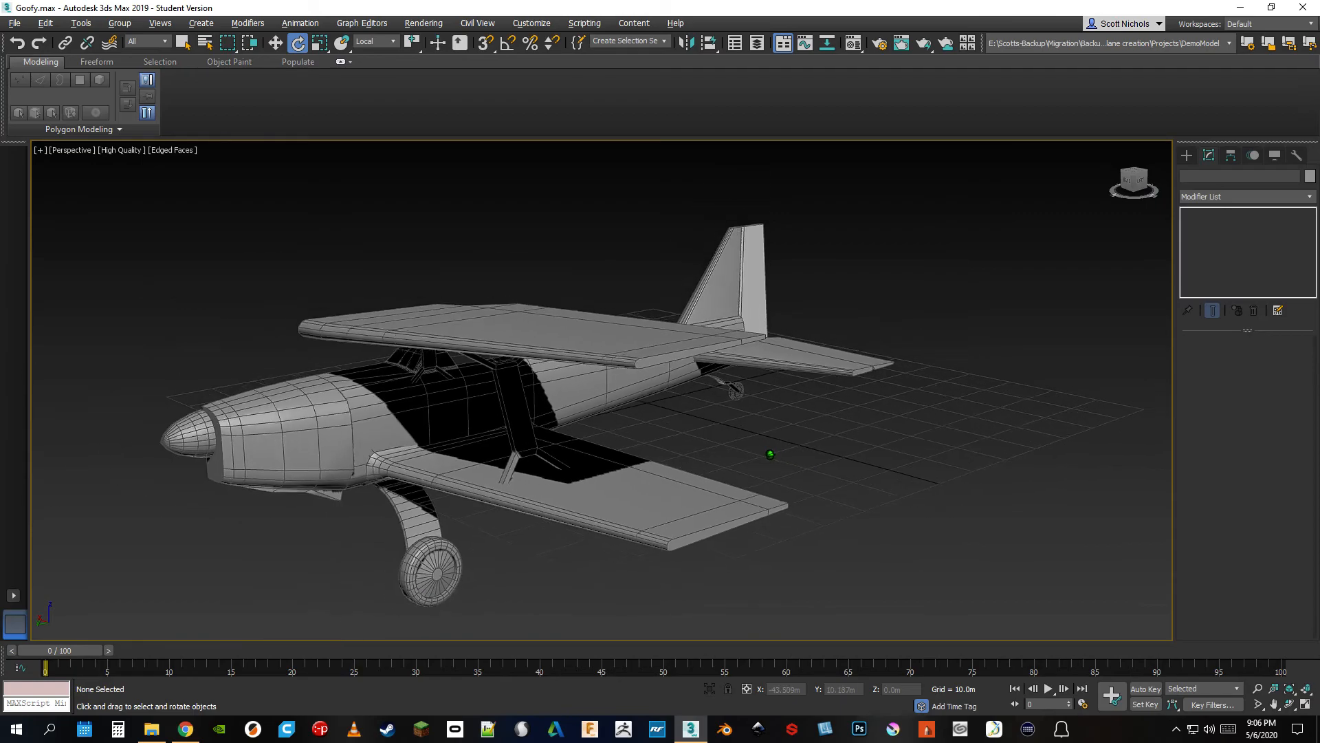
scroll(770, 455, up, 5)
scroll(756, 457, down, 6)
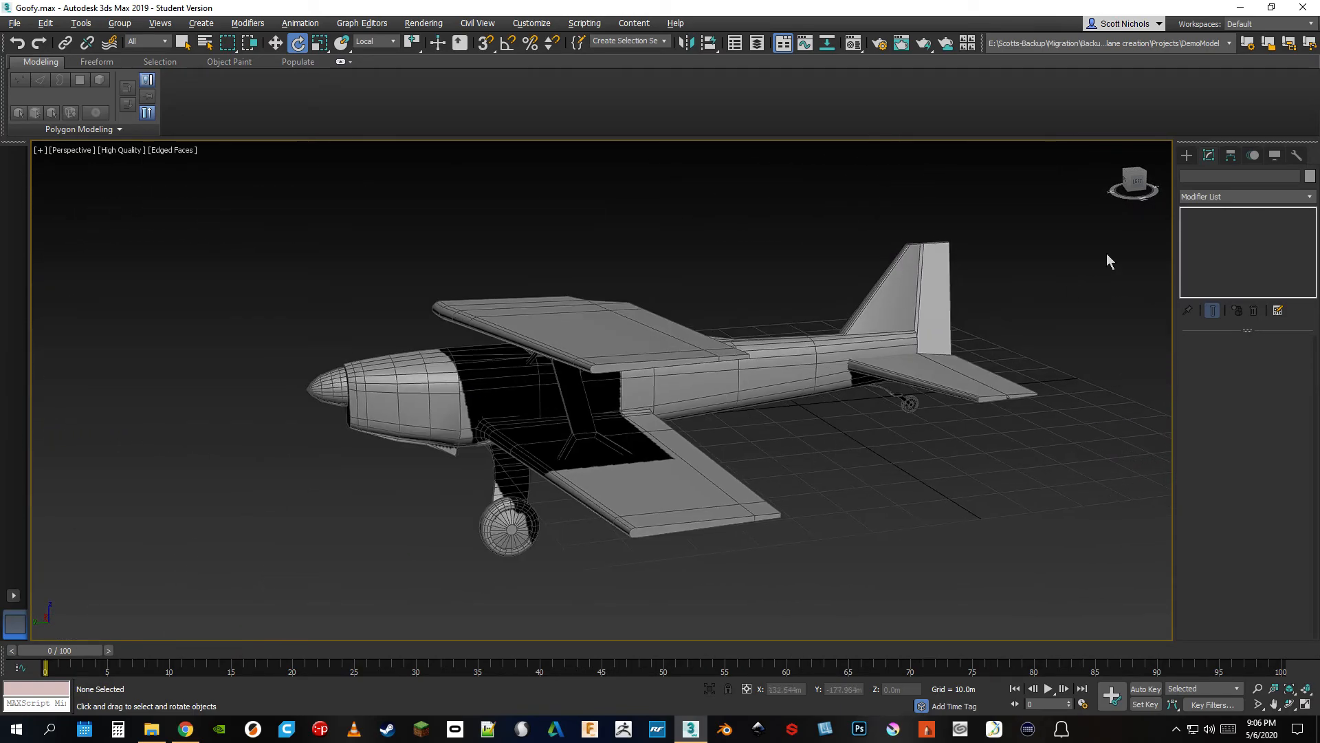
drag(1136, 184, 1153, 182)
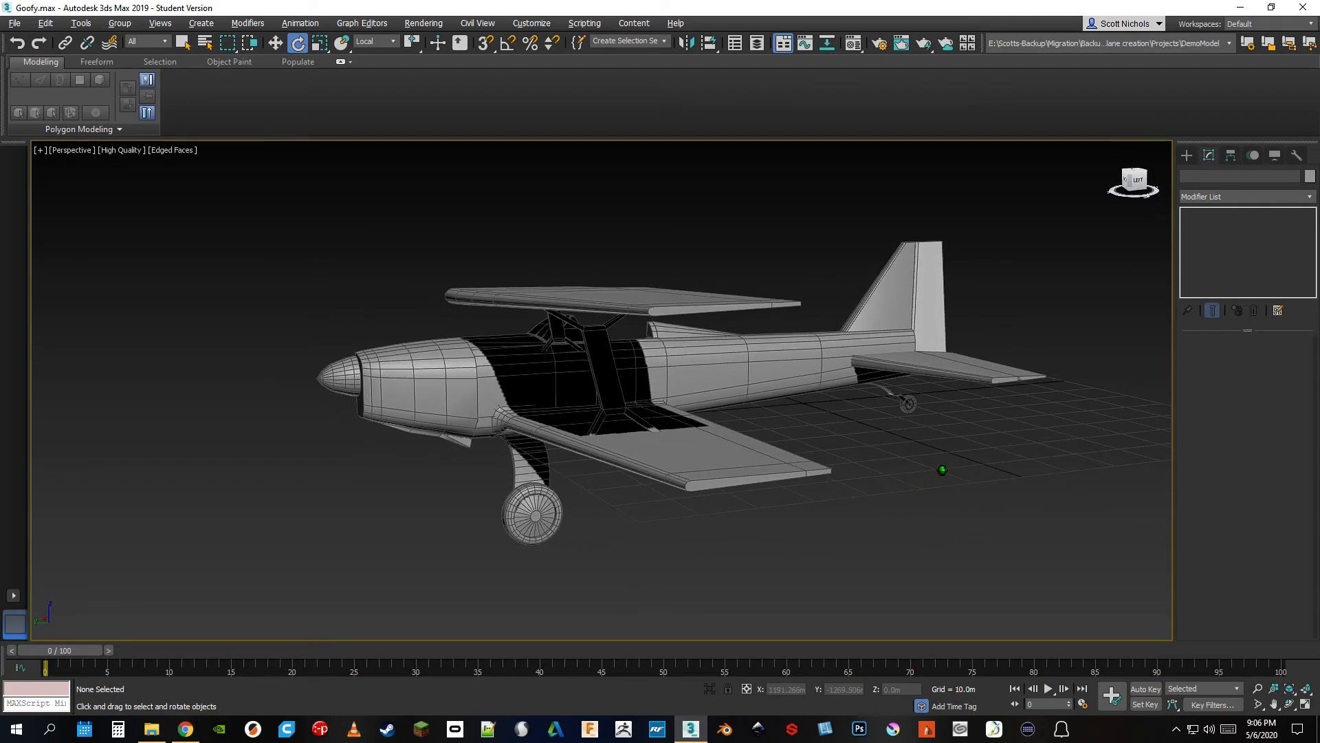
middle_drag(938, 407, 815, 411)
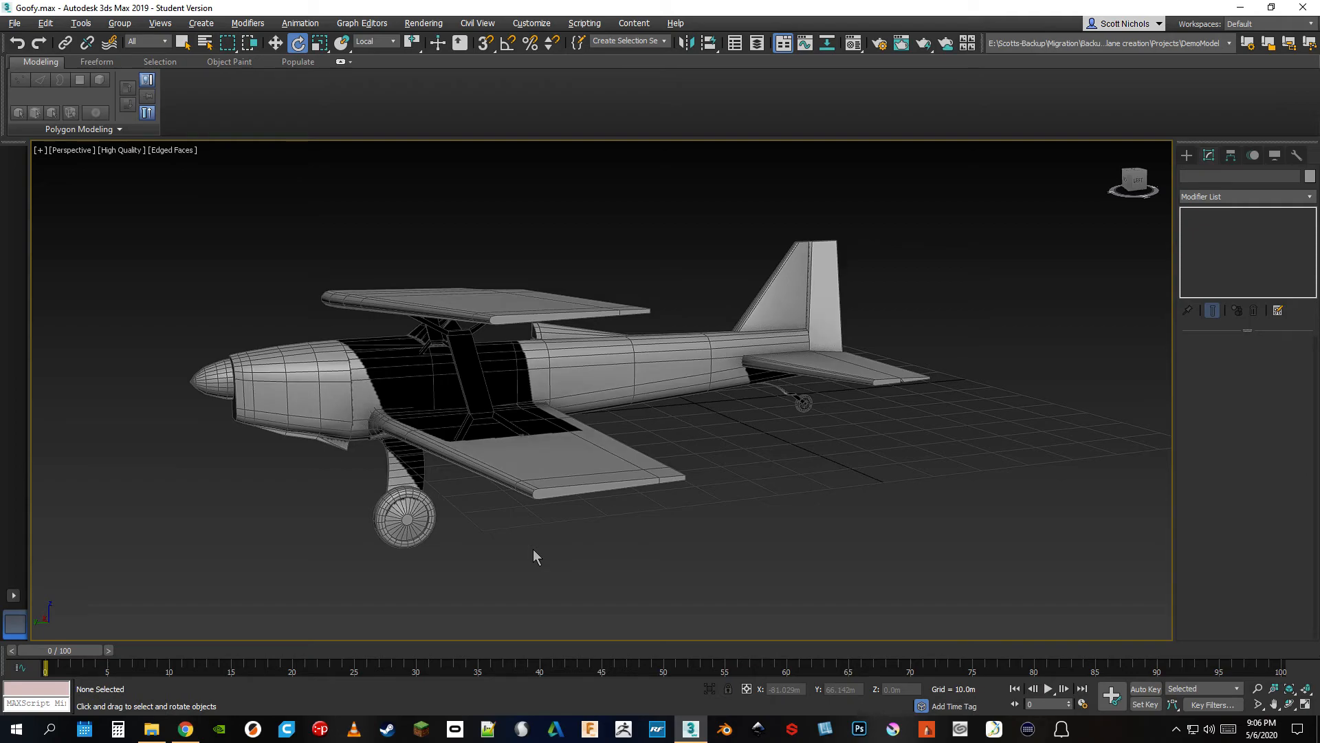
alt+middle_drag(831, 457, 838, 471)
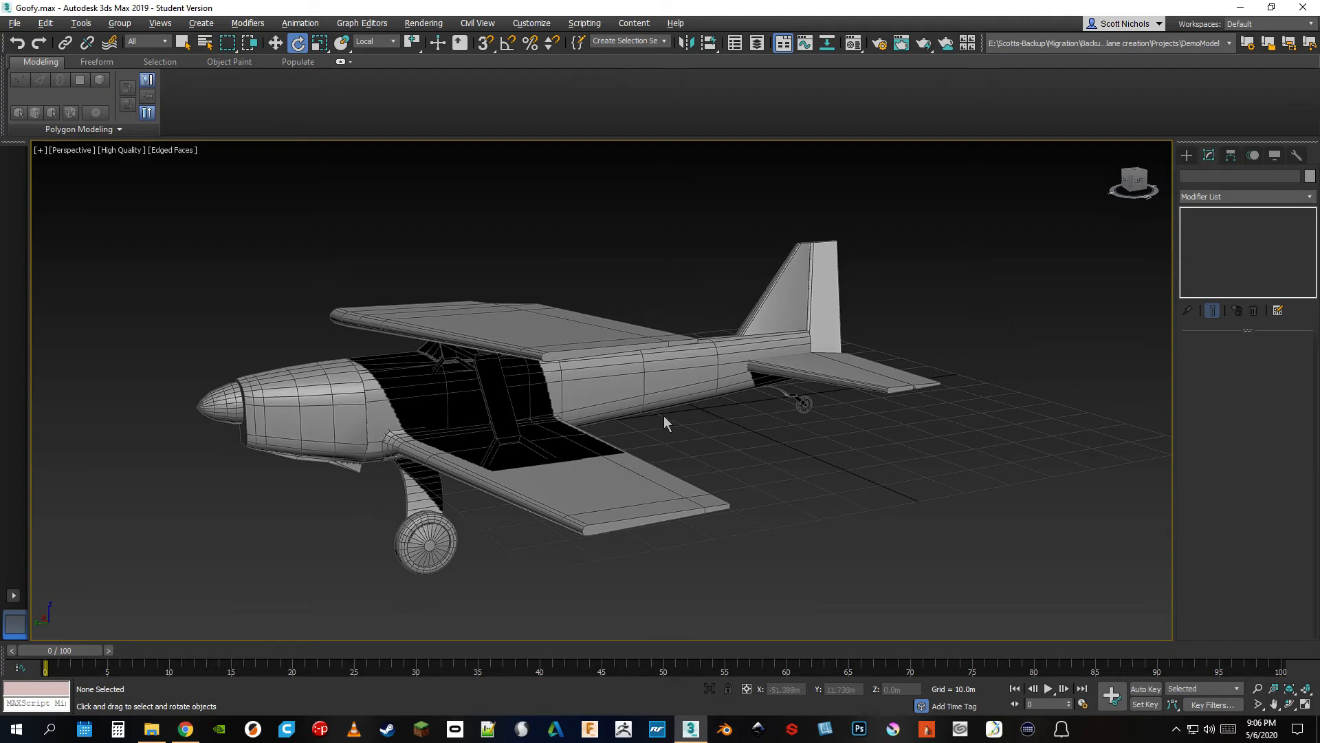
Hide the modeling ribbon, then undock and close the Viewport Layout Tabs bar
click(783, 42)
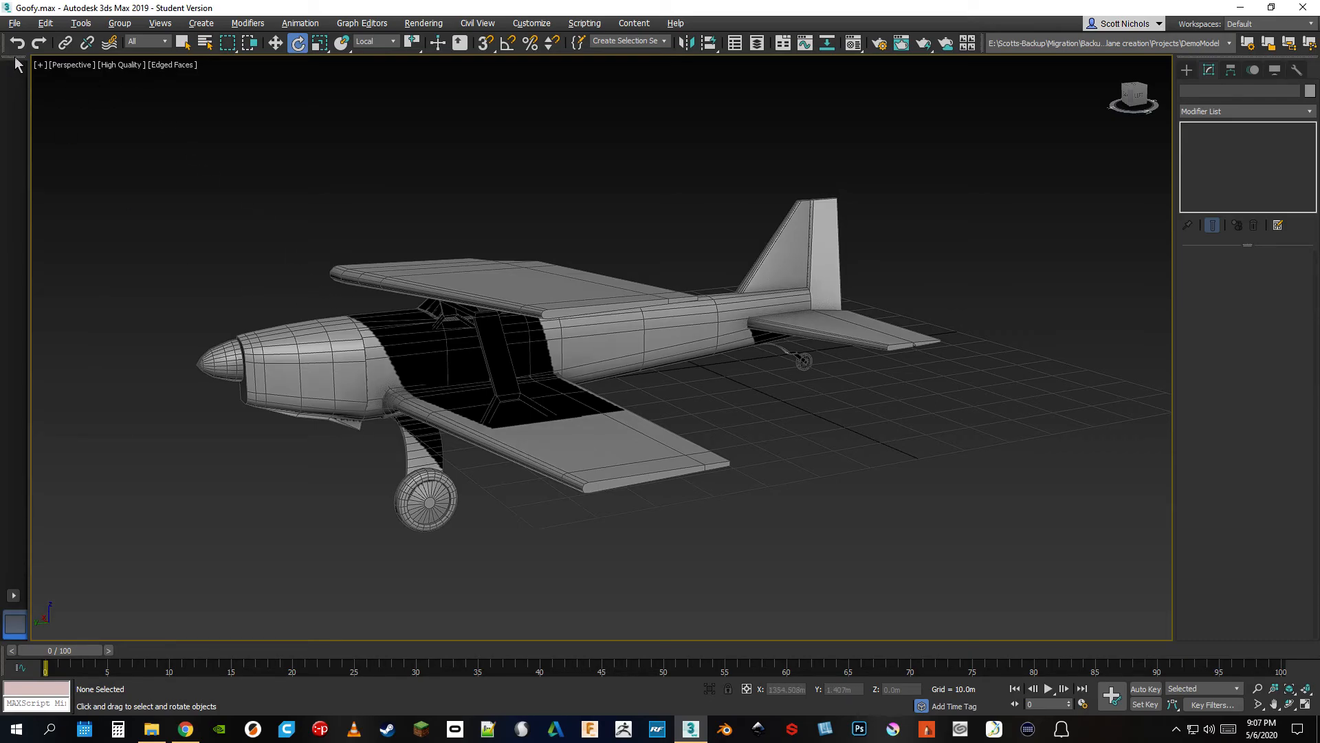
drag(19, 69, 183, 111)
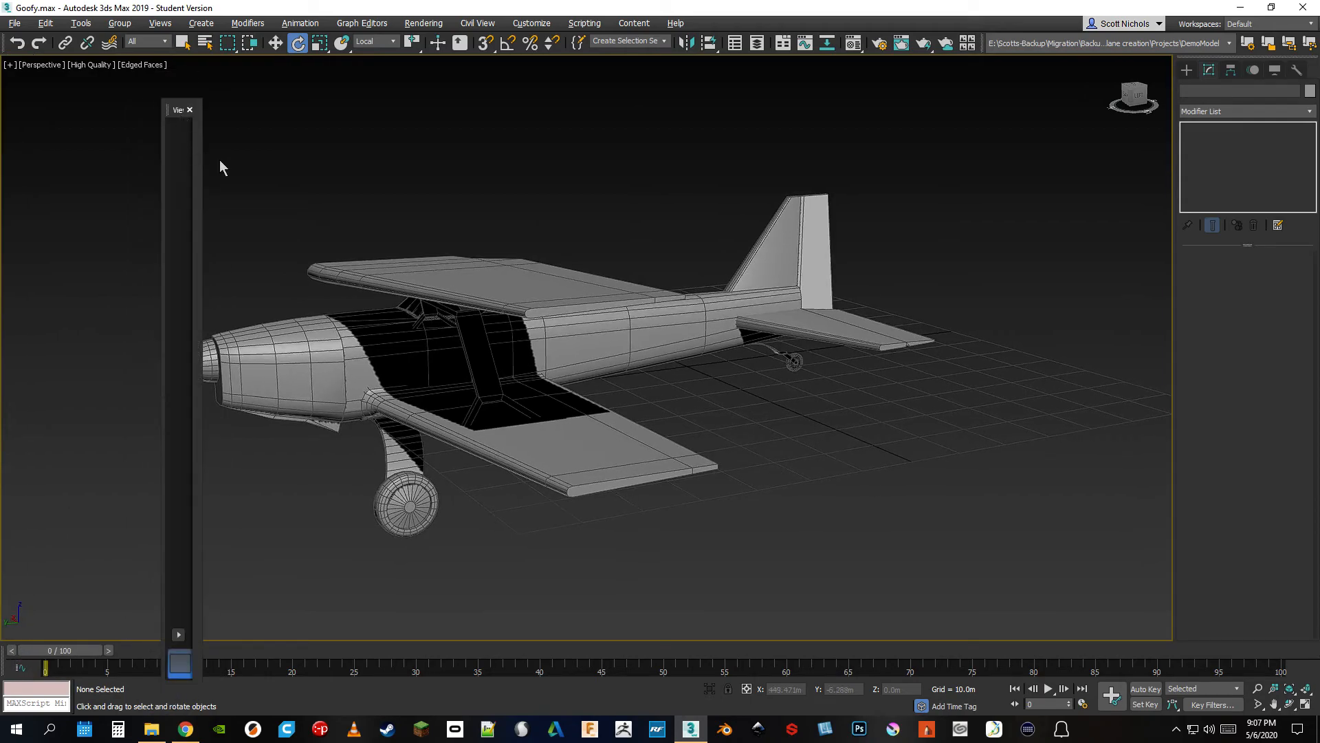
click(190, 110)
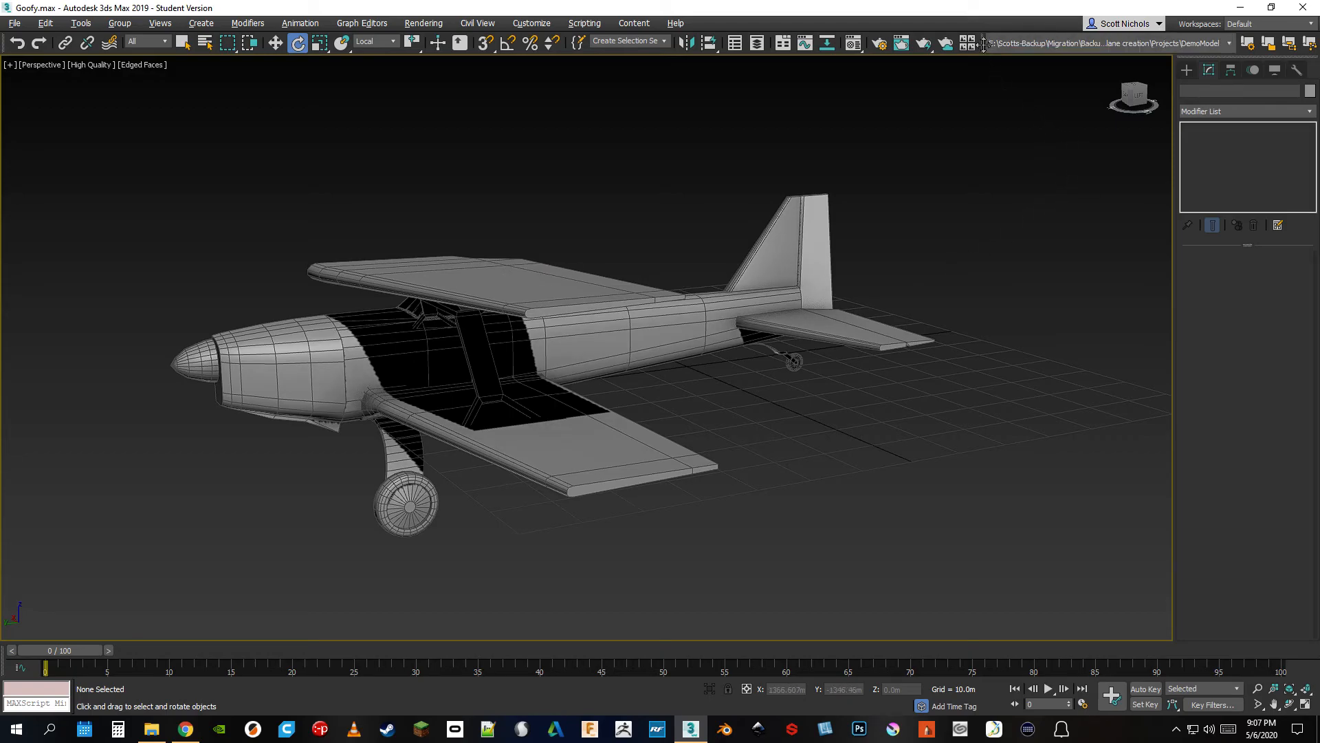
Float the Projects toolbar over the viewport, dock it back beside the main toolbar and hide it
drag(983, 43, 664, 160)
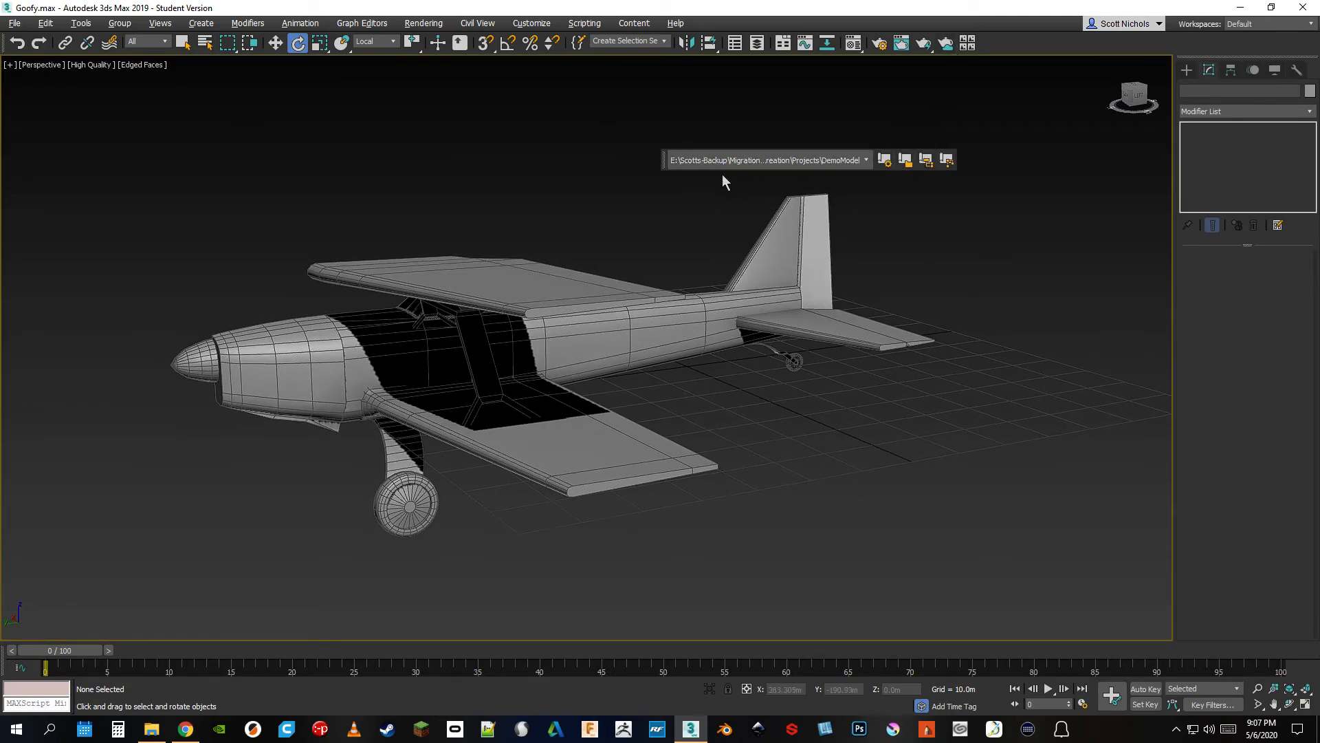
drag(669, 161, 987, 41)
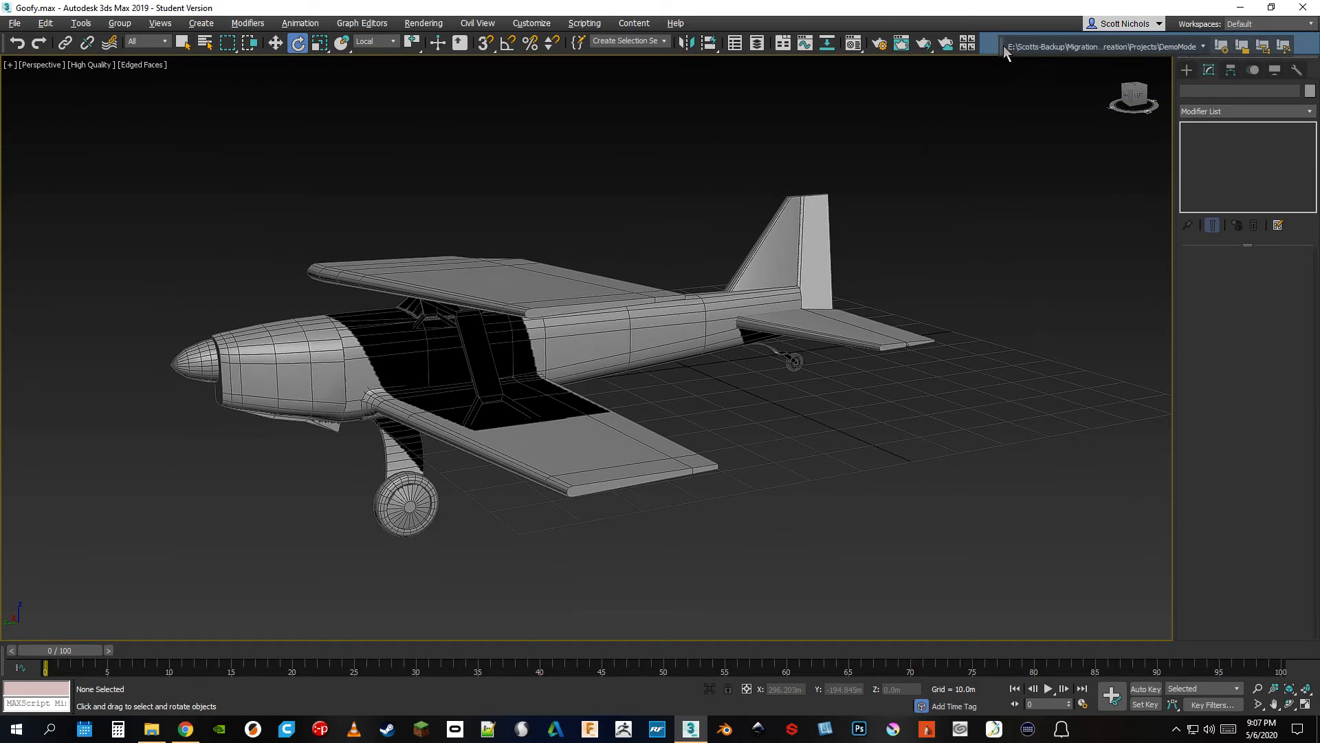
right_click(878, 26)
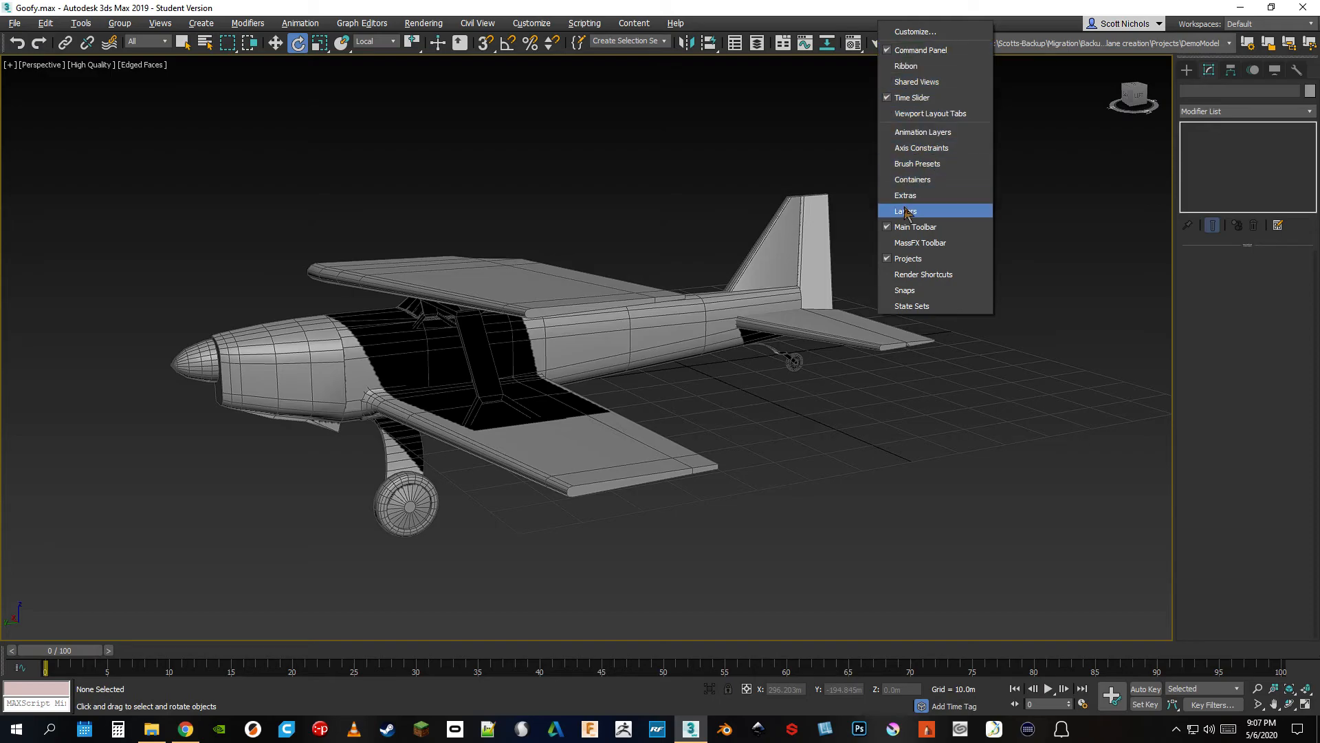
click(888, 260)
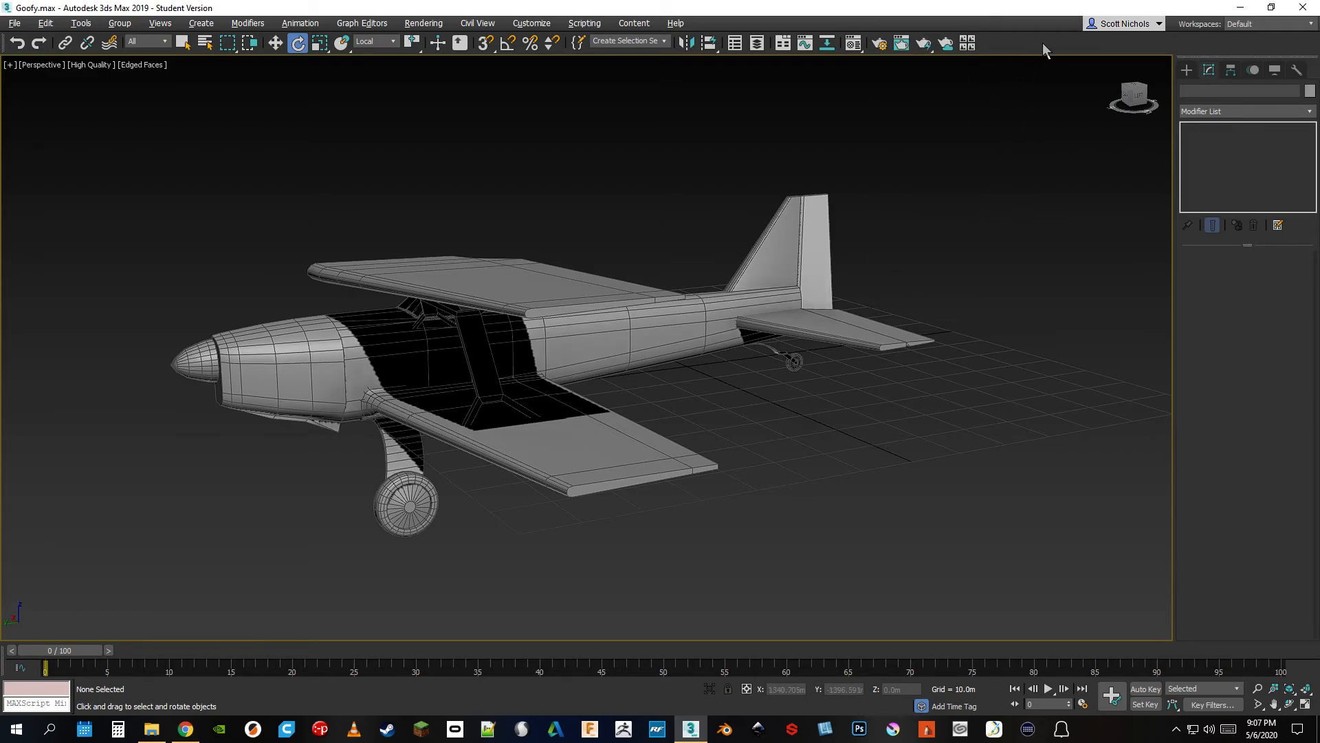
Hide the time slider and dock the main toolbar below the viewport
right_click(932, 25)
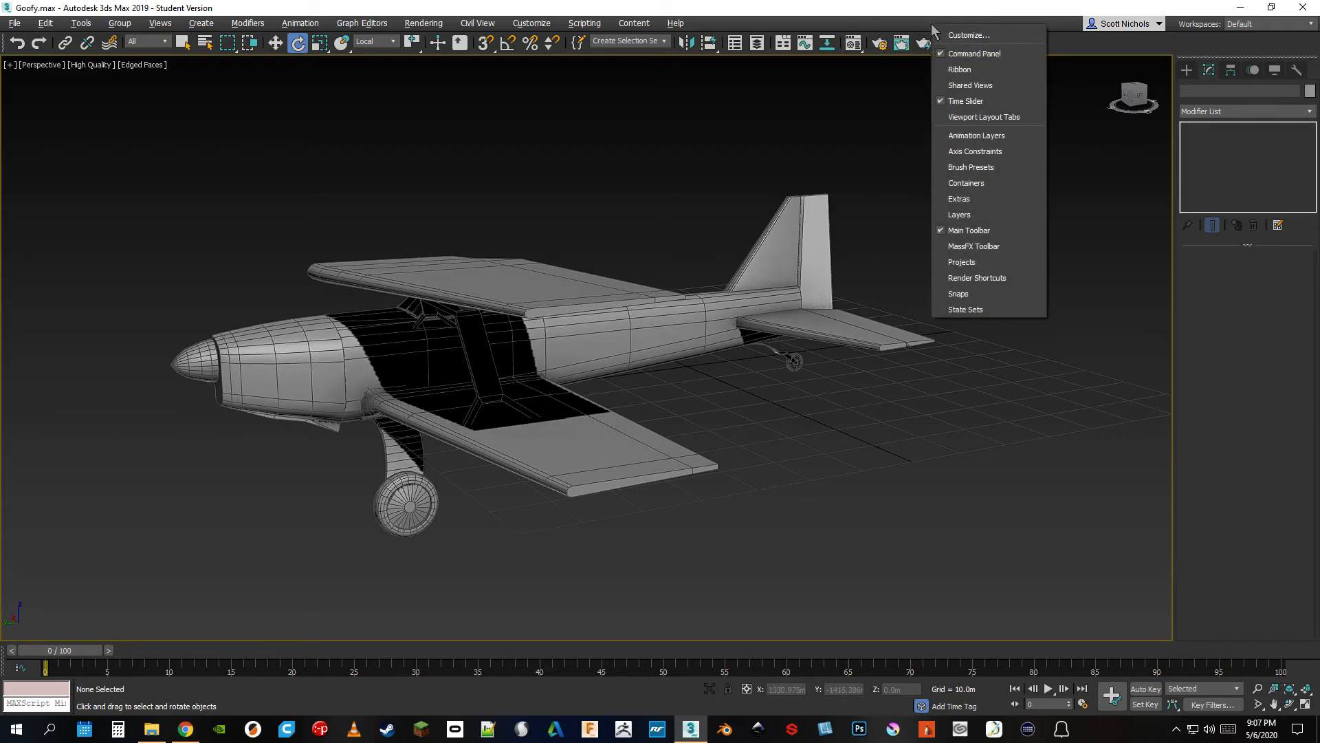
click(956, 102)
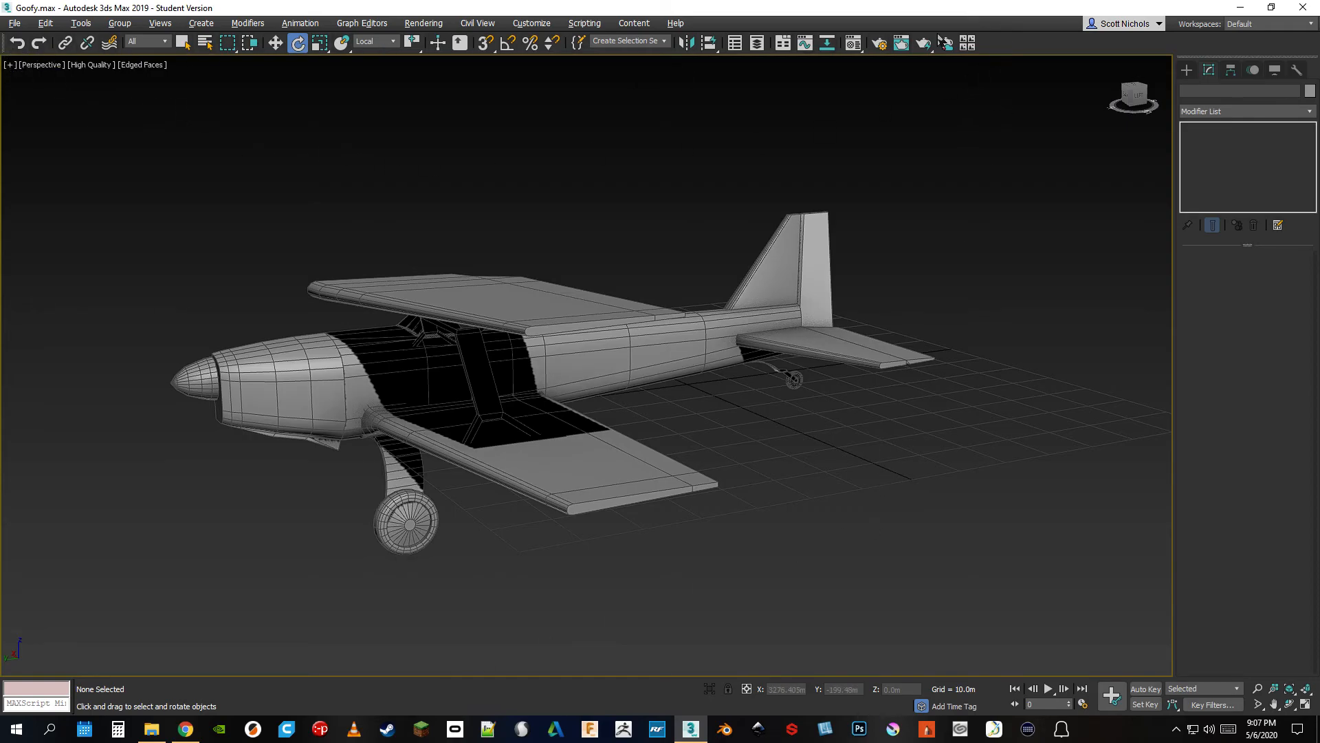
drag(4, 44, 20, 666)
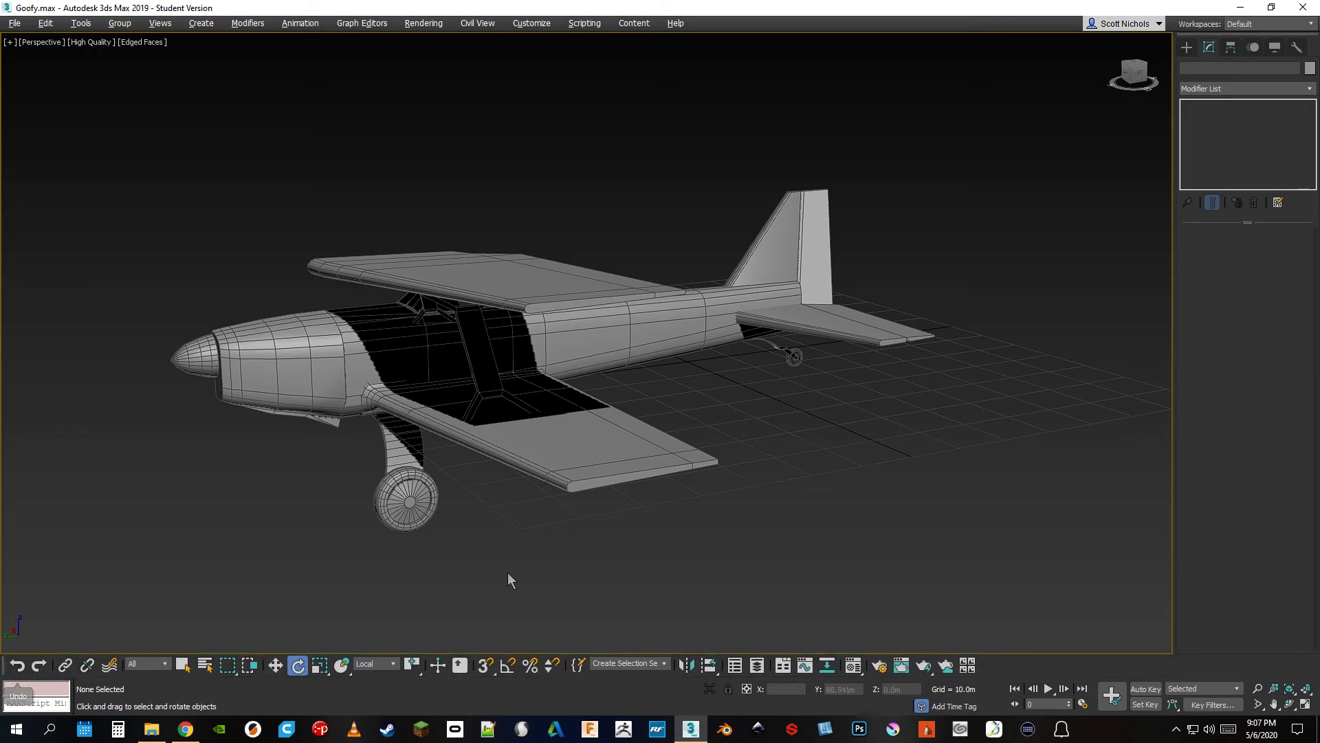
scroll(323, 175, up, 5)
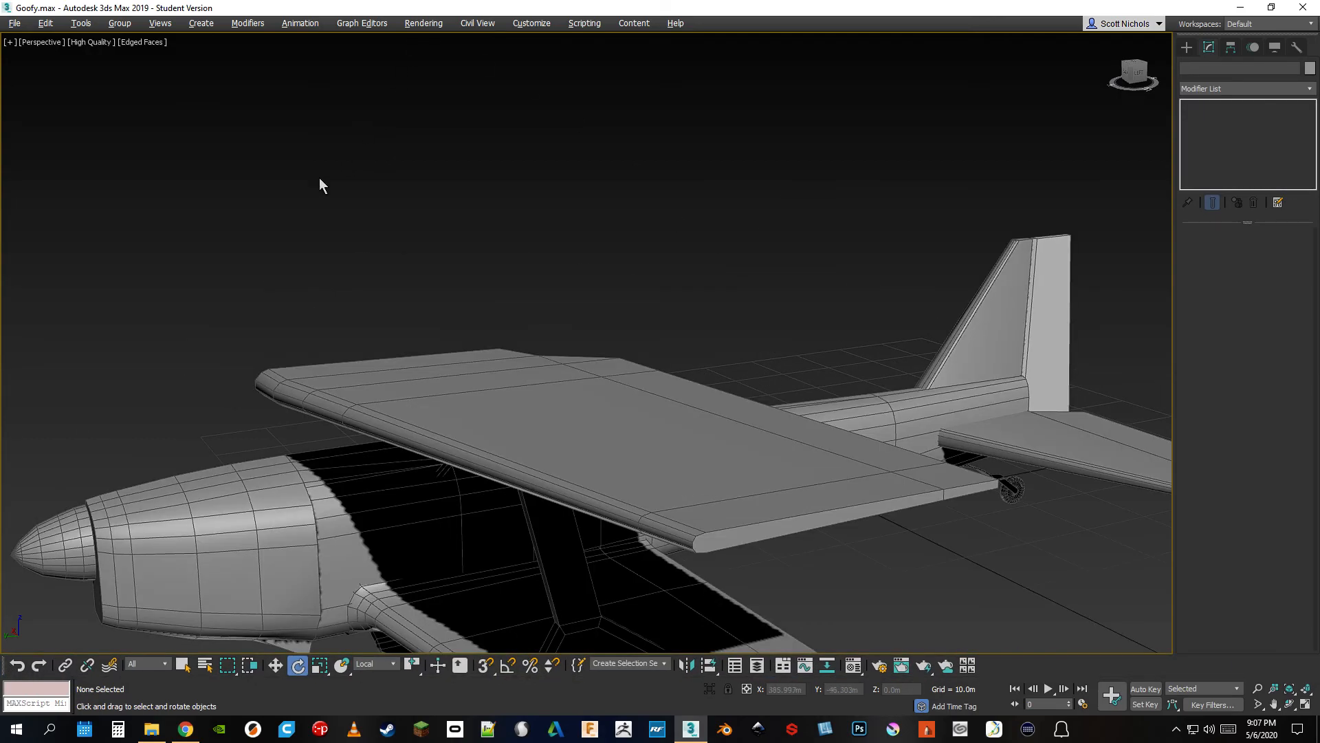
scroll(460, 259, down, 5)
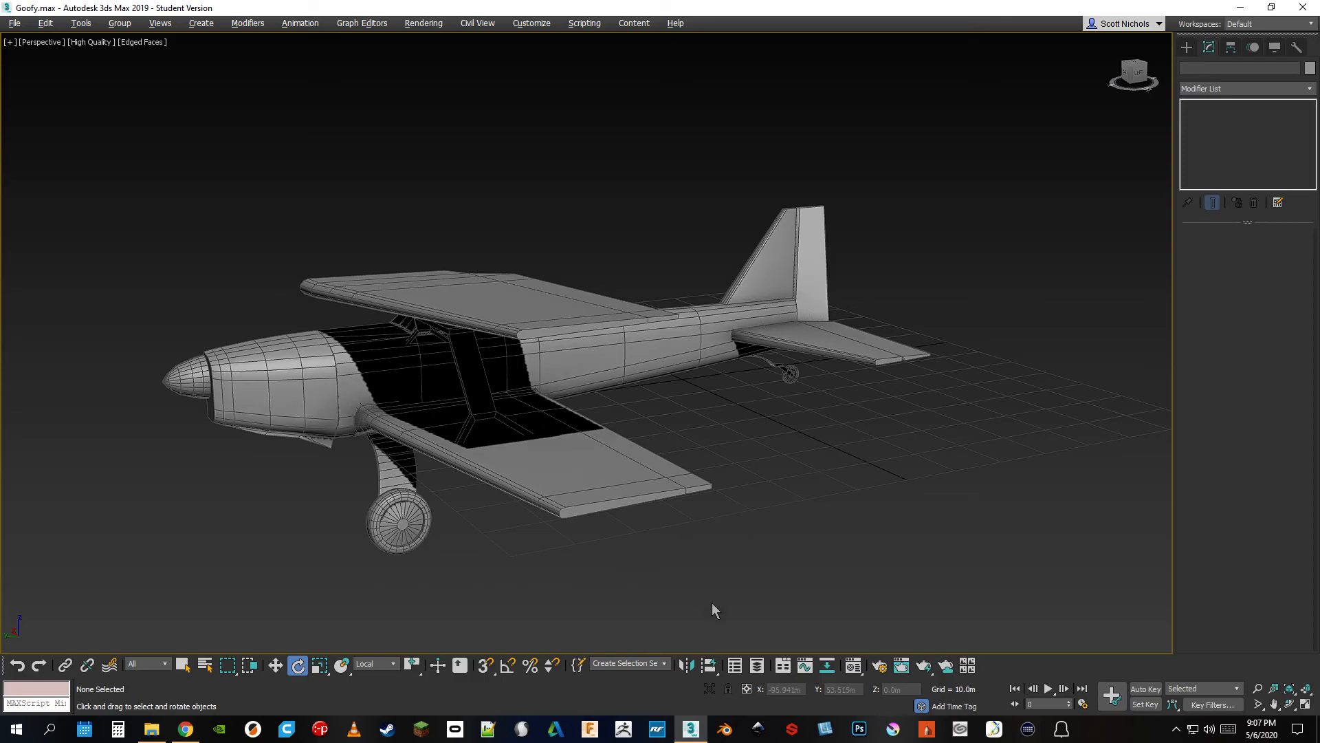
Show the modeling ribbon and dock it vertically along the side of the Perspective viewport
click(783, 665)
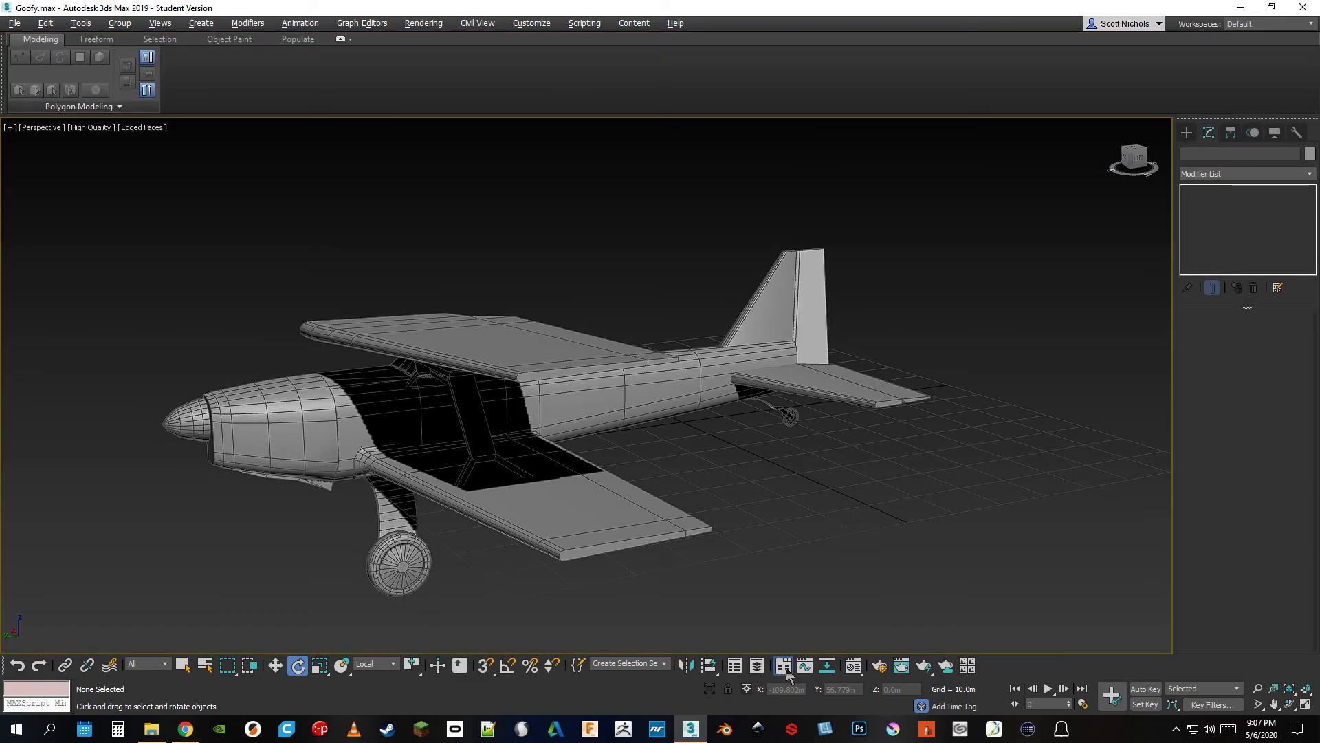
click(783, 665)
click(784, 665)
mouse_move(3, 104)
mouse_down()
mouse_move(39, 105)
mouse_move(26, 108)
mouse_up()
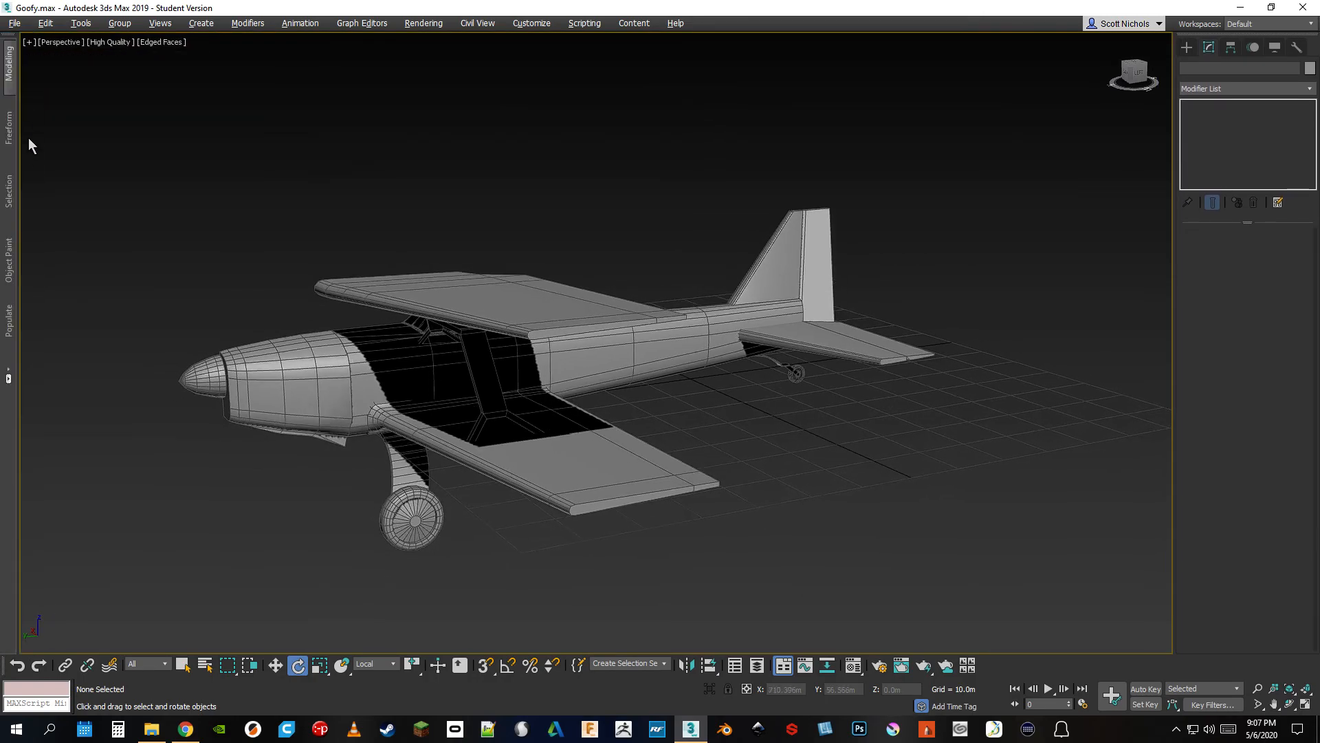
Expand the Populate tools on the vertical ribbon and dock the ribbon back horizontally above the viewport
click(11, 335)
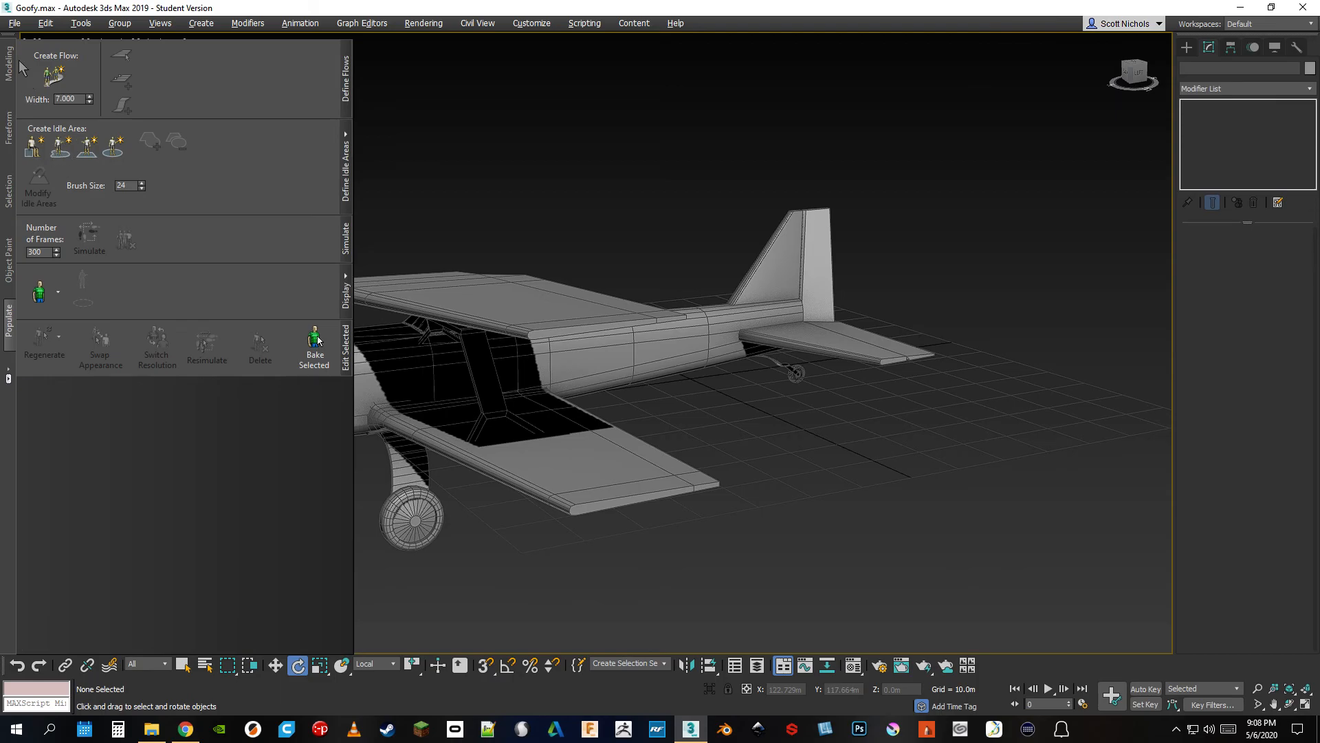
drag(9, 39, 142, 39)
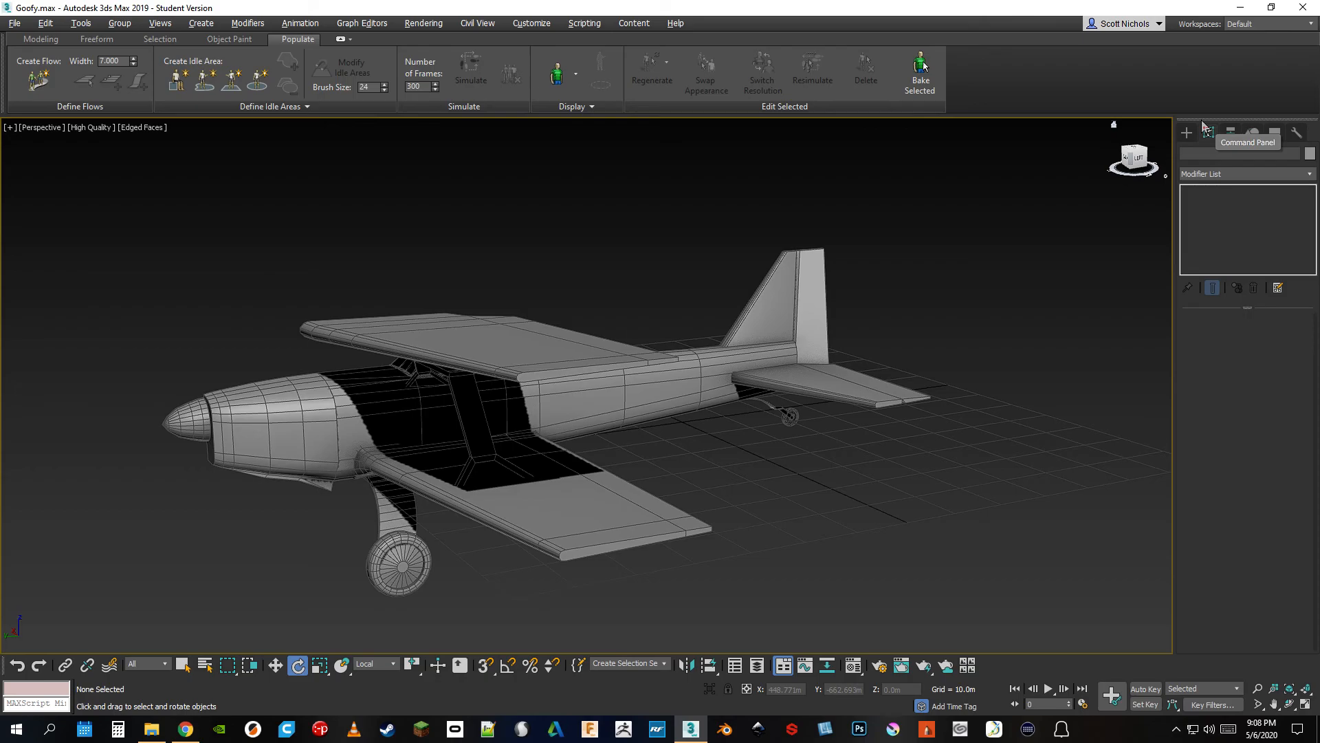
Move the Command Panel and the modeling ribbon off the main screen to enlarge the viewport
drag(1203, 124, 1319, 162)
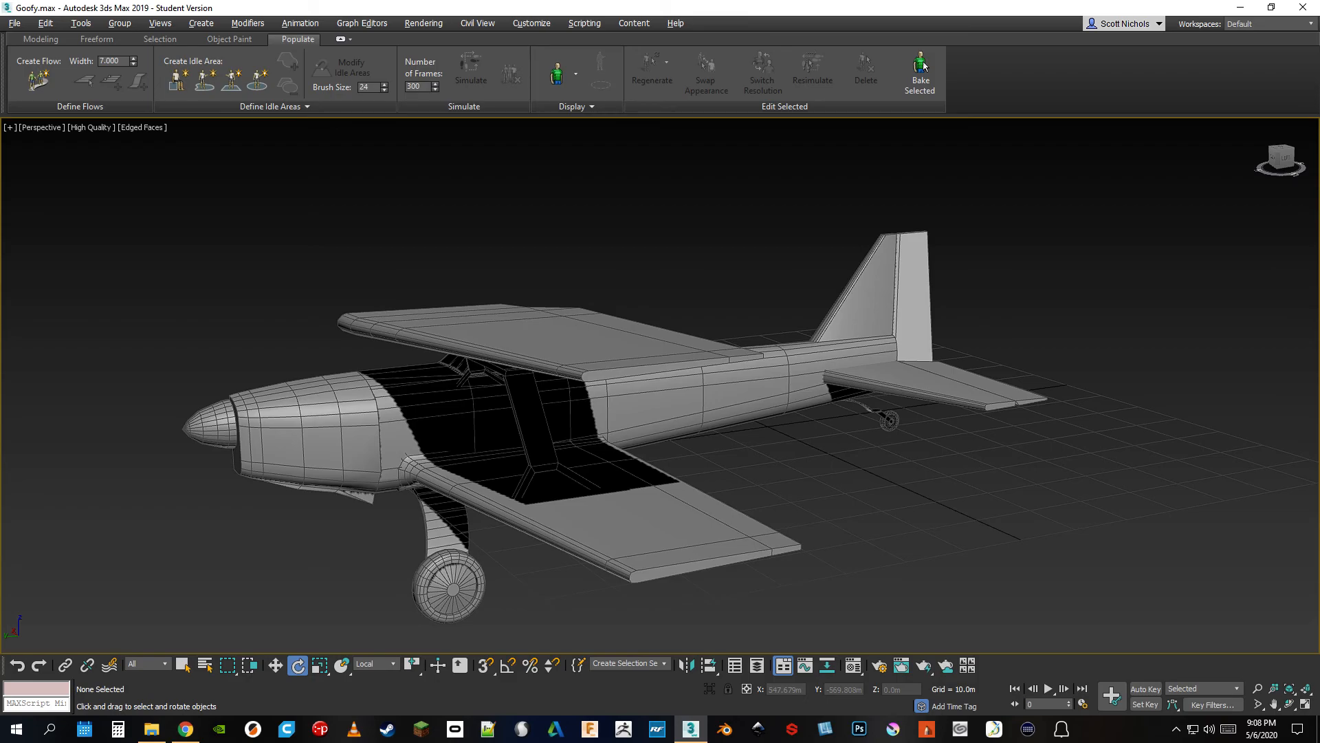
drag(5, 93, 0, 122)
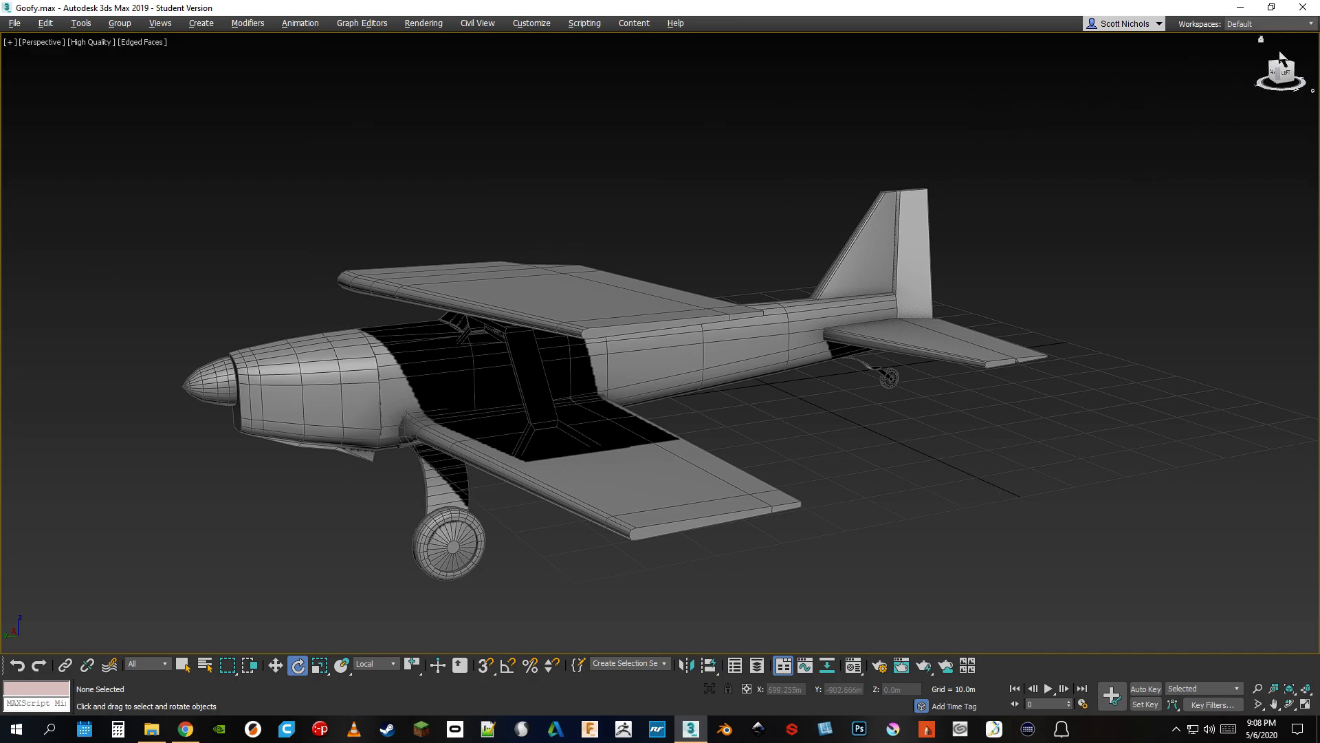
Examine the workspace manager and its option for saving the current layout as a new workspace, without saving one
click(1310, 24)
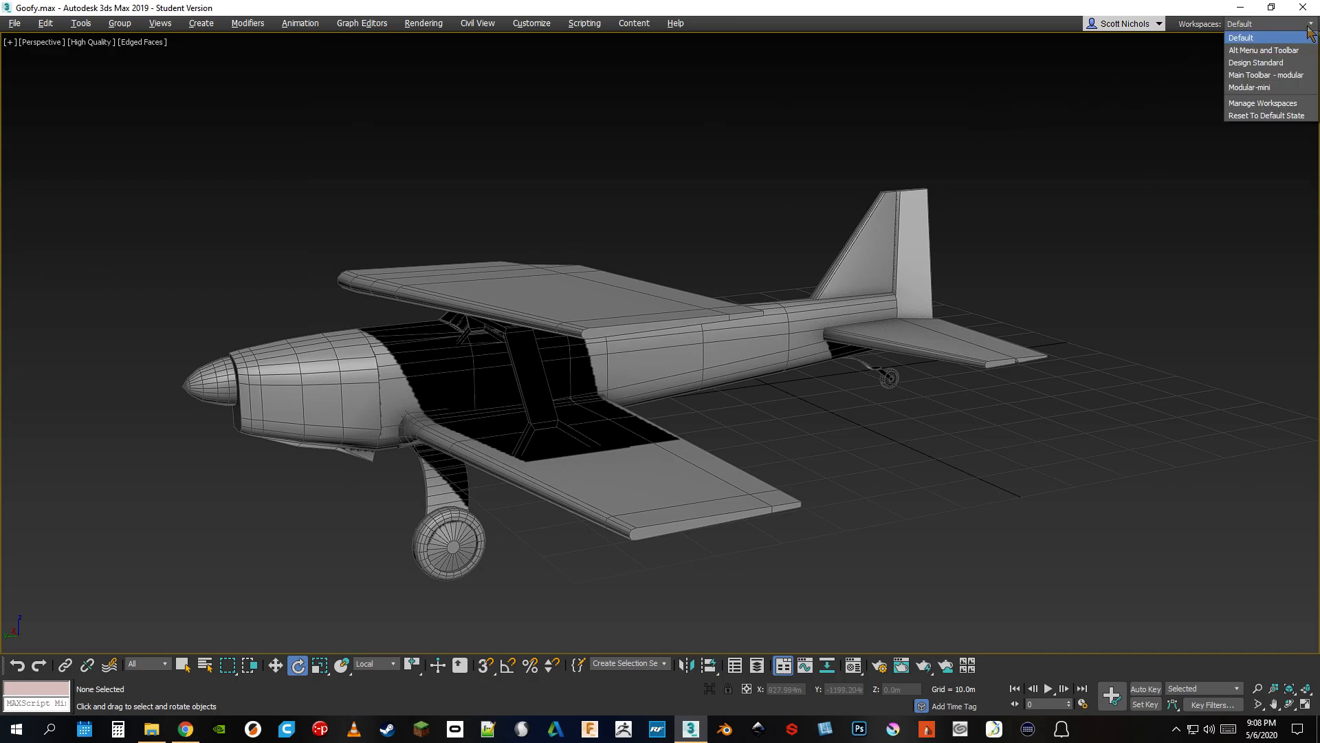
click(1282, 104)
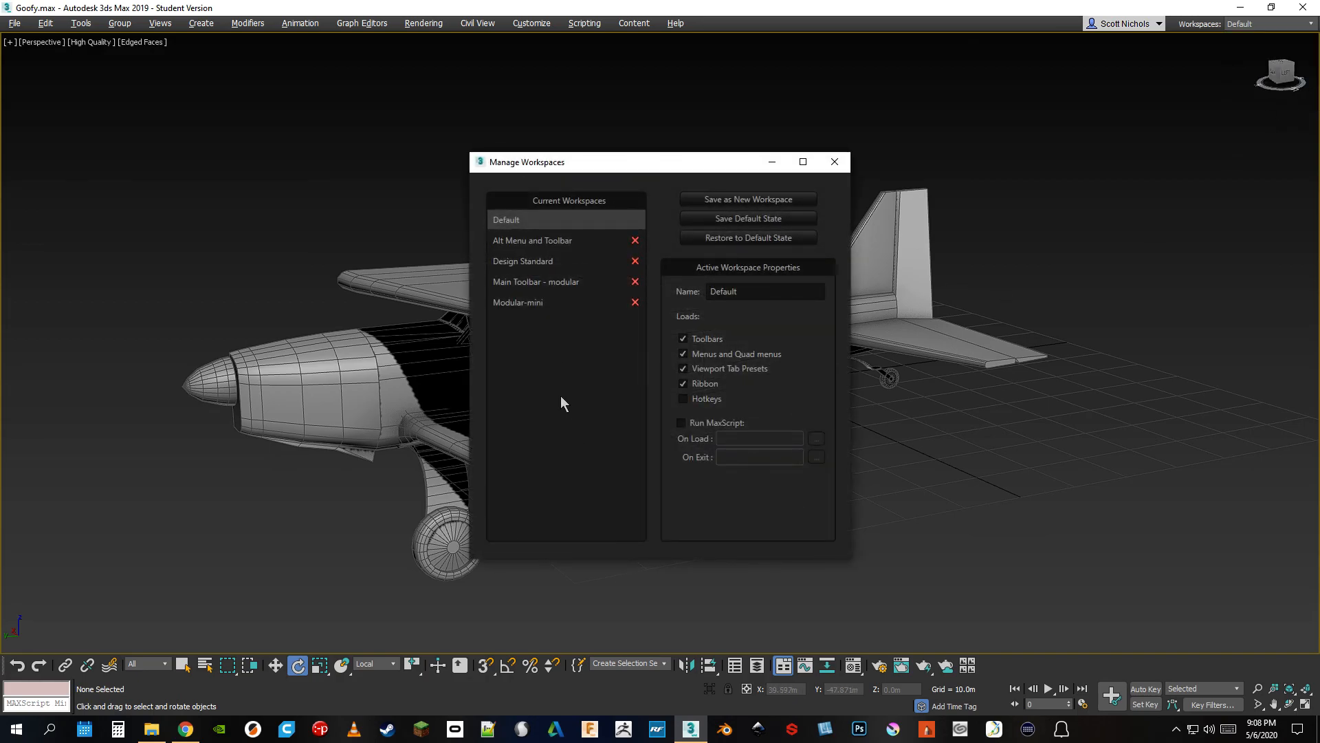
click(782, 201)
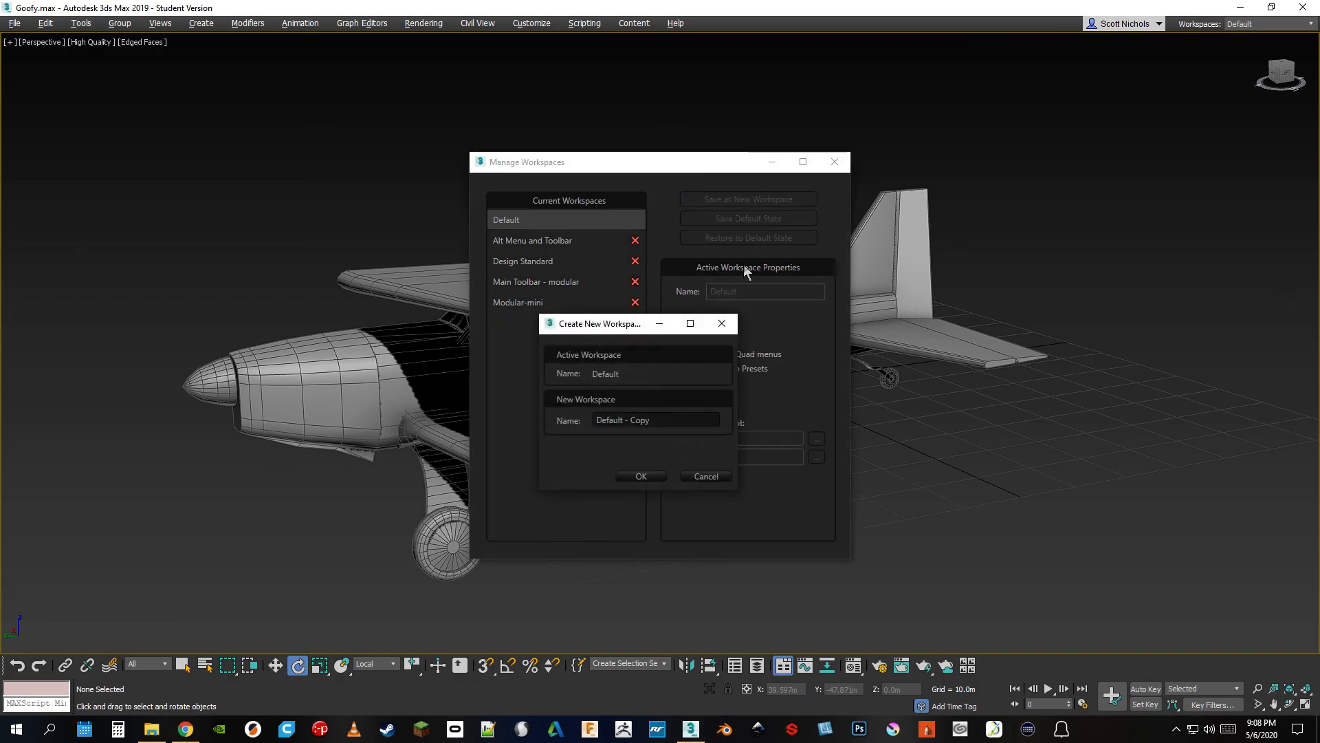
click(692, 476)
click(834, 162)
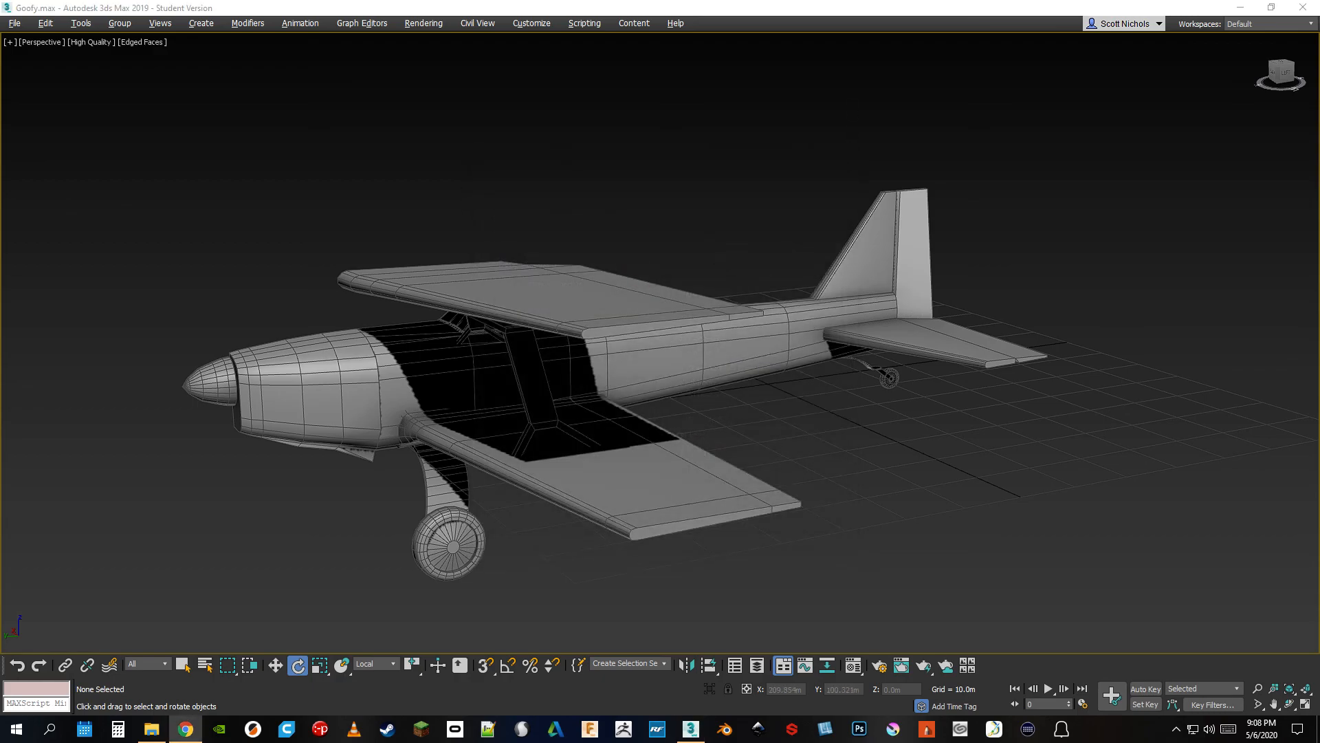
Bring the modeling ribbon back above the viewport and the Command Panel back beside it
drag(0, 310, 262, 35)
drag(1319, 182, 1258, 89)
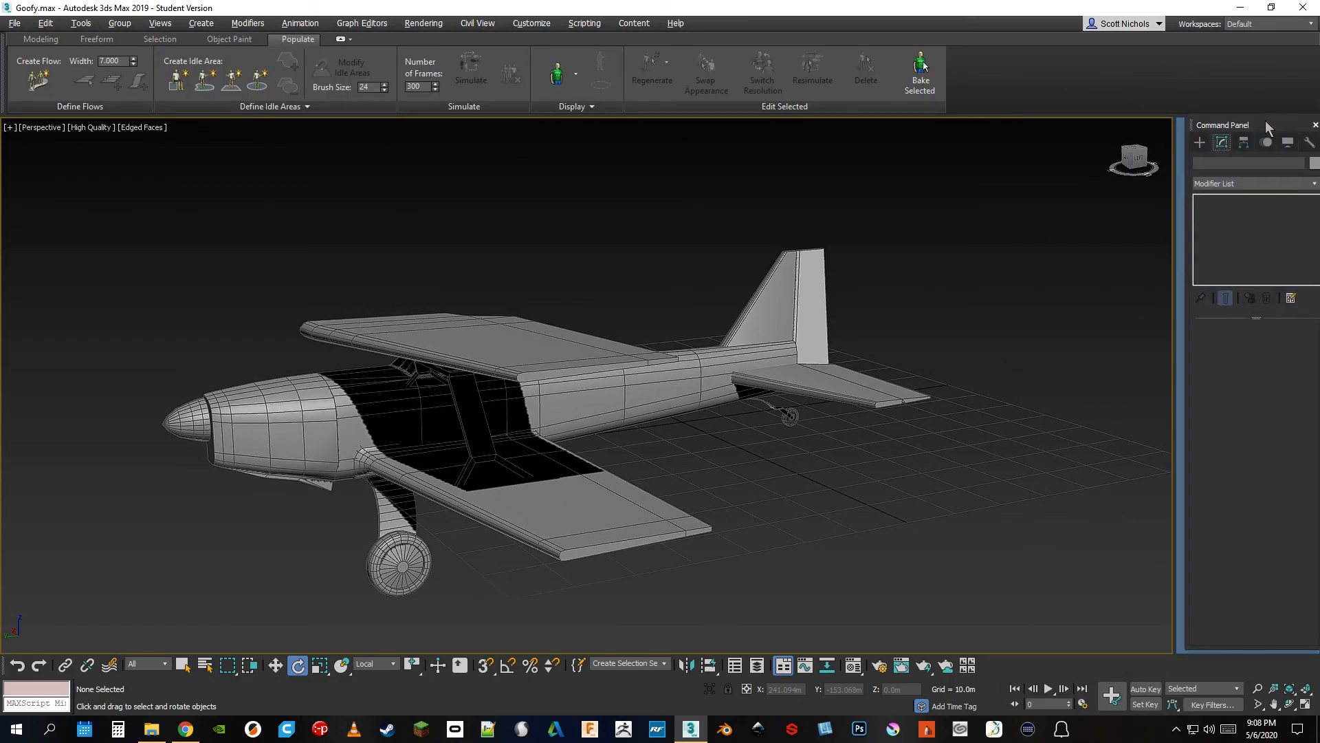